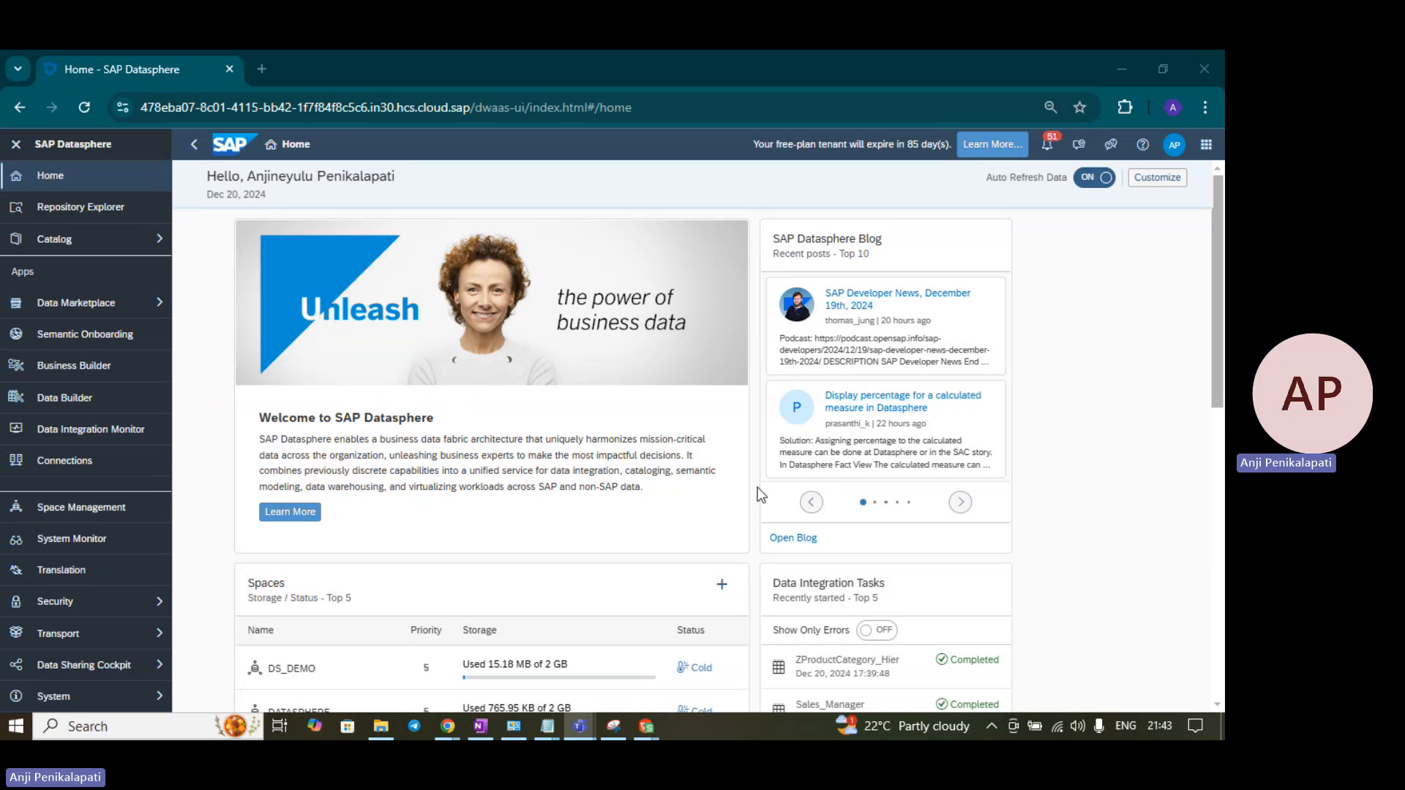
- Bring the Dimension Product (1).csv spreadsheet to the front from the WPS taskbar previews
{"action": "left_click", "coordinate": [650, 727]}
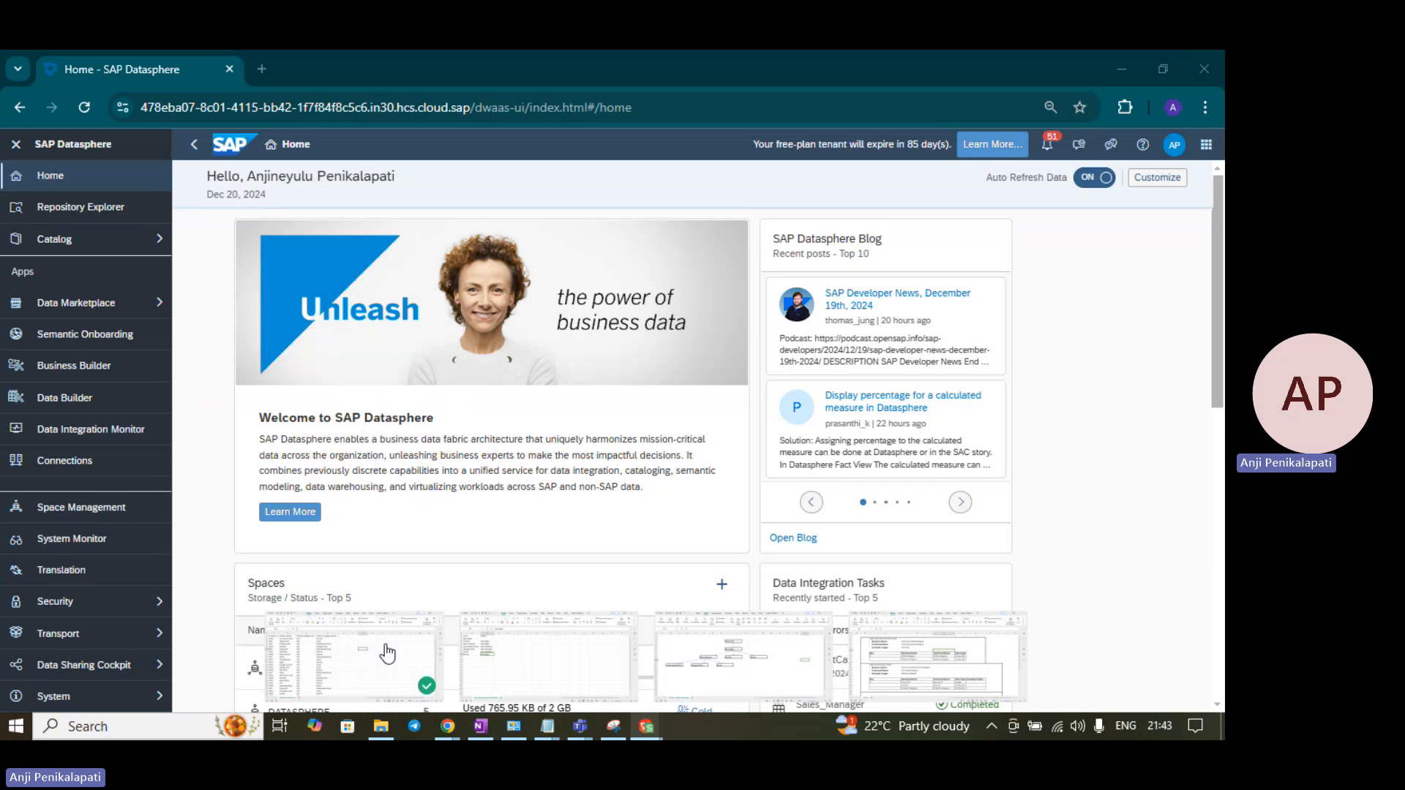
{"action": "left_click", "coordinate": [388, 654]}
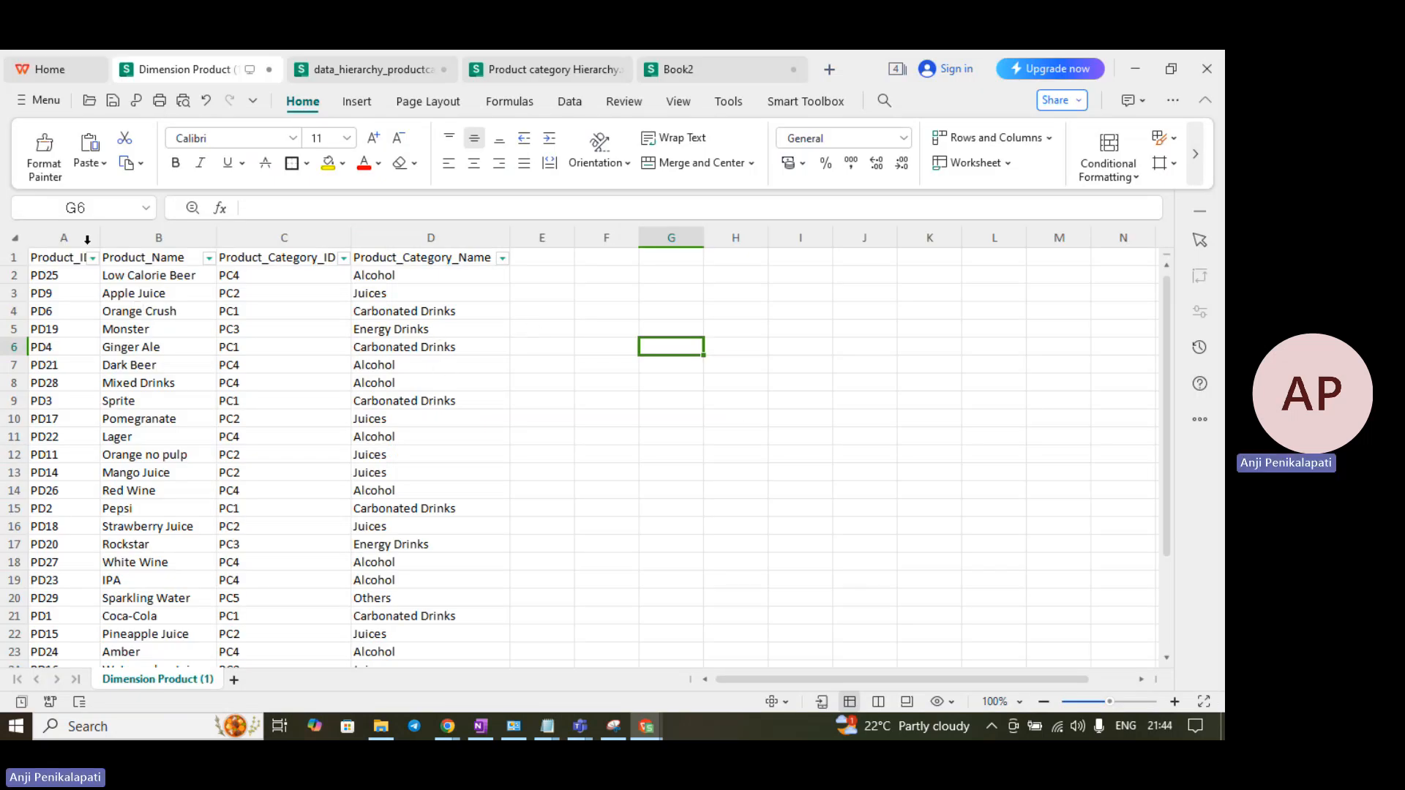
{"action": "left_click", "coordinate": [79, 292]}
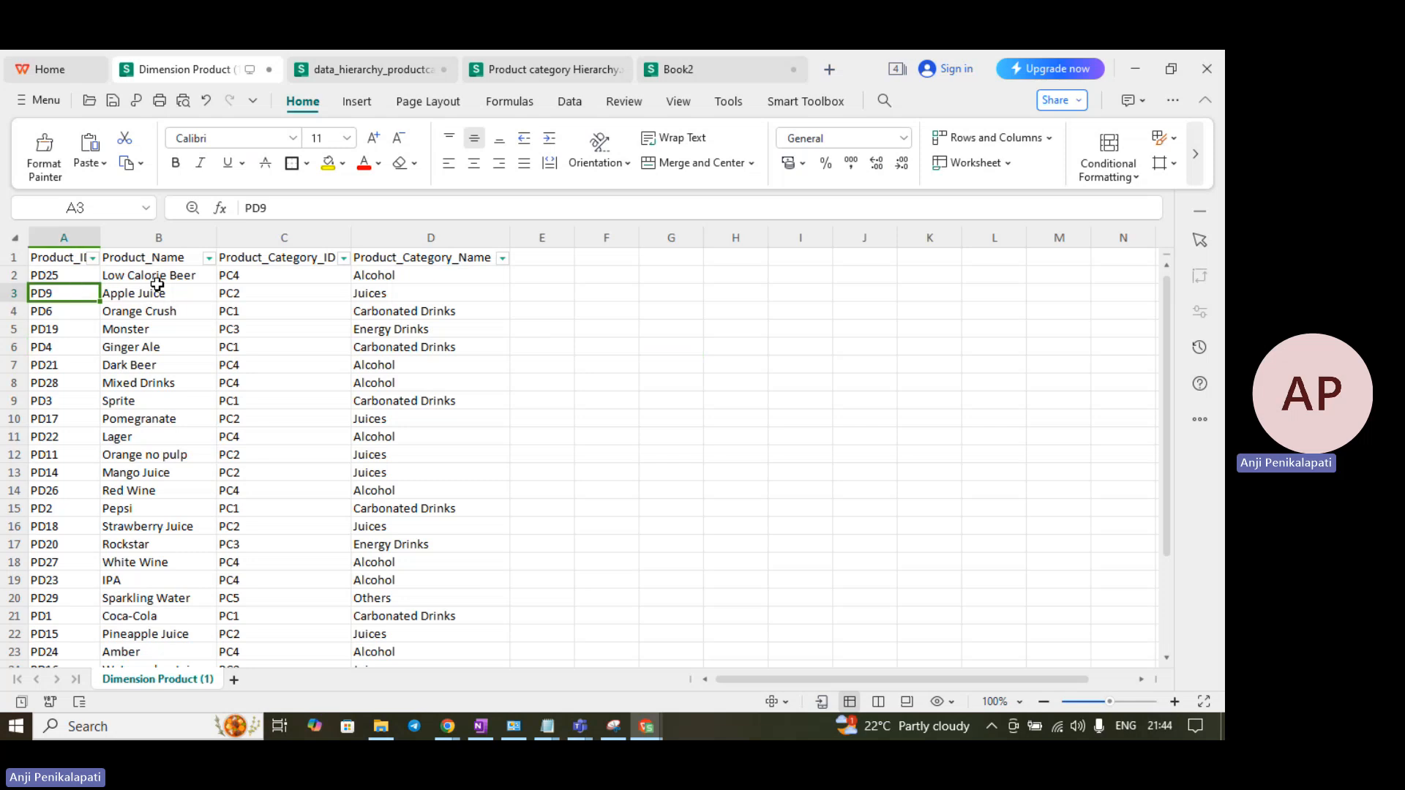
{"action": "left_click", "coordinate": [157, 281]}
{"action": "left_click", "coordinate": [251, 288]}
{"action": "left_click", "coordinate": [436, 303]}
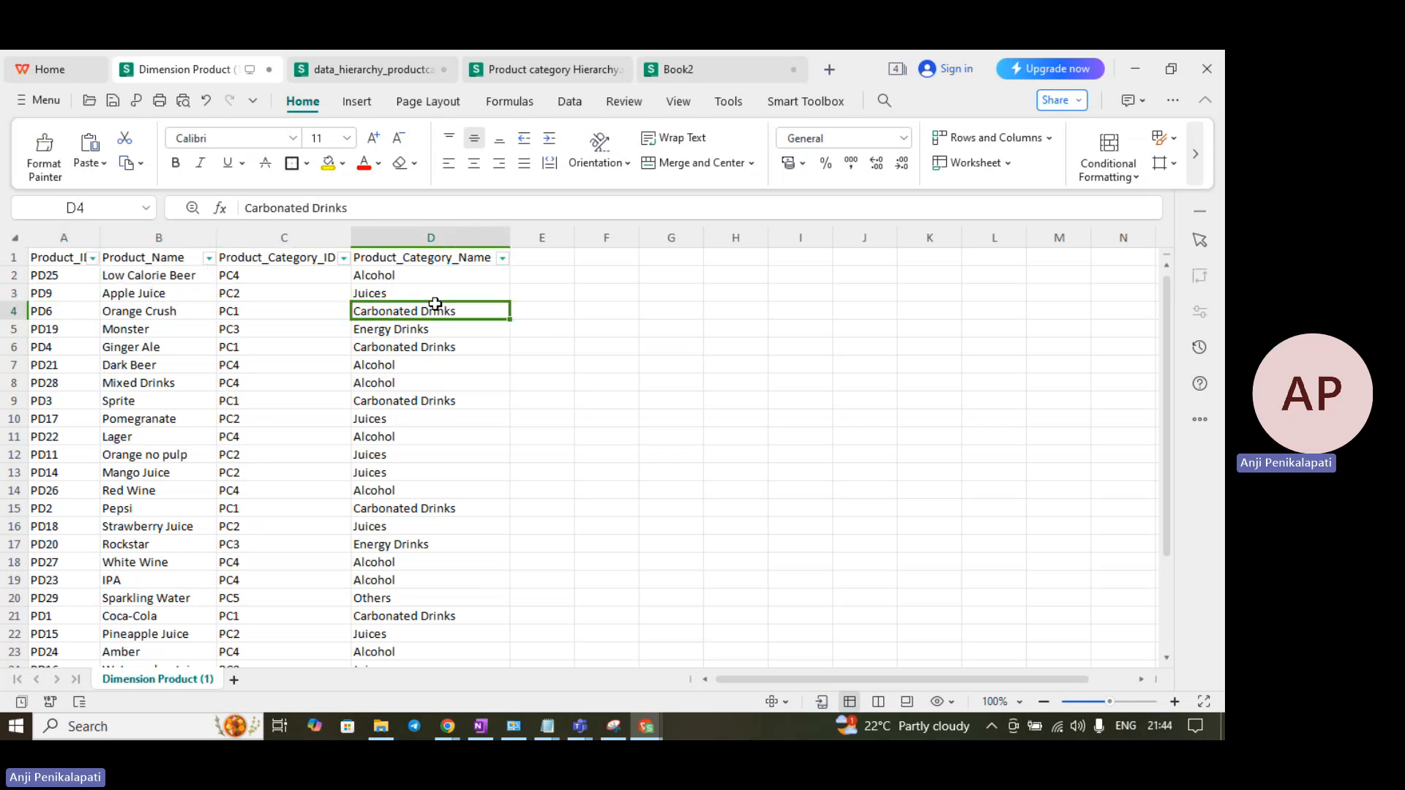
{"action": "left_click", "coordinate": [970, 372]}
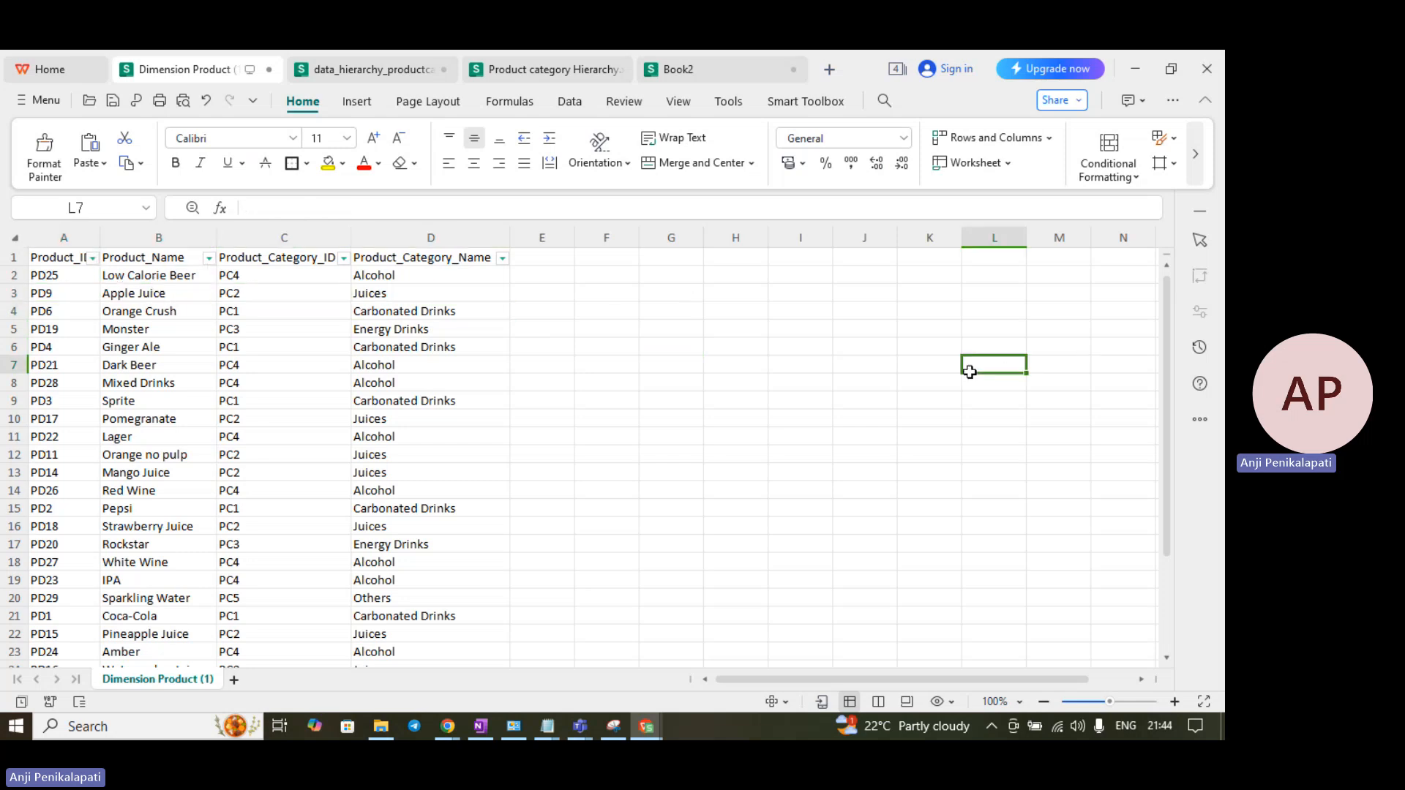
{"action": "left_click", "coordinate": [503, 260]}
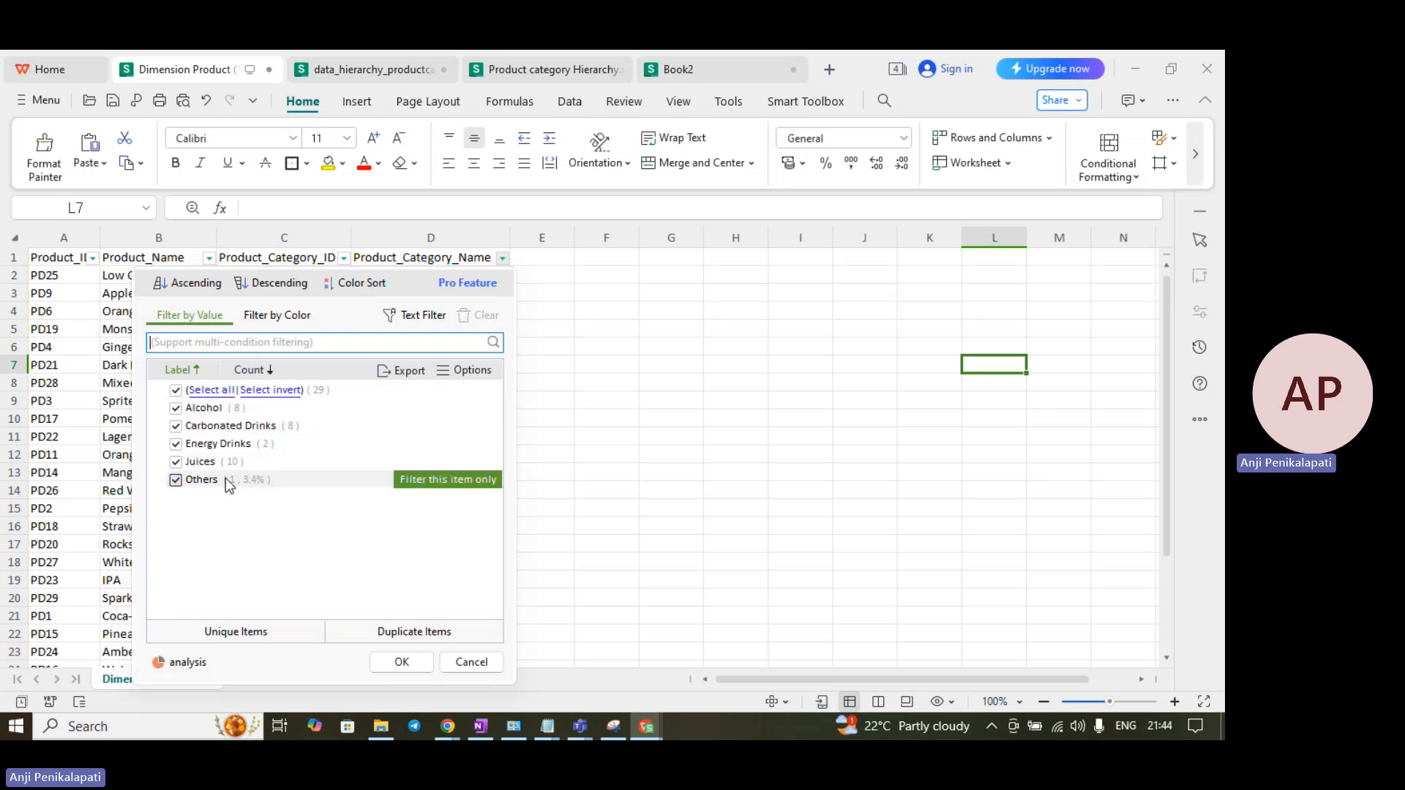
{"action": "left_click", "coordinate": [573, 329]}
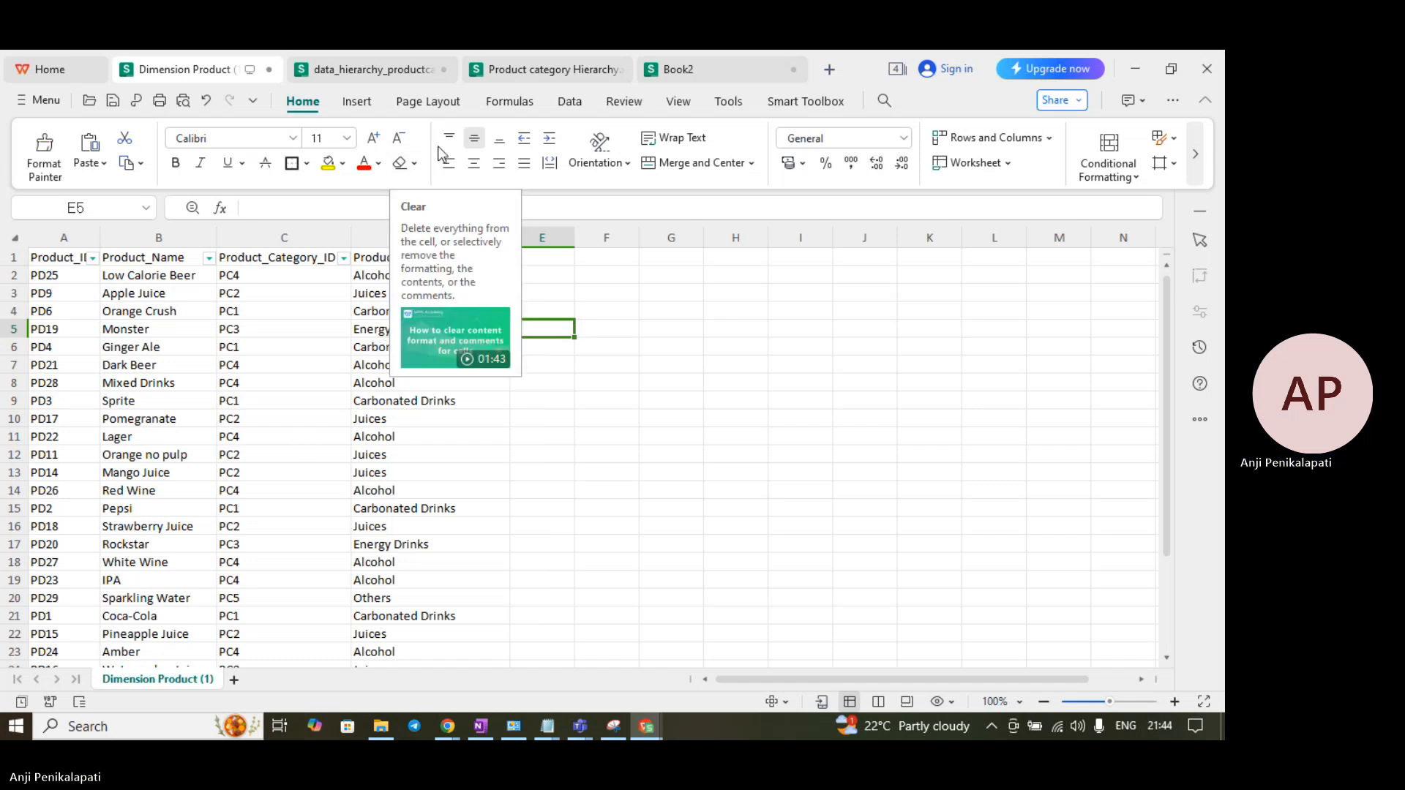
- Show the Product Category Hierarchy diagram, pointing out Beverages, Alcohol, Others, Non-Alcoholic and Juices nodes
{"action": "left_click", "coordinate": [389, 78]}
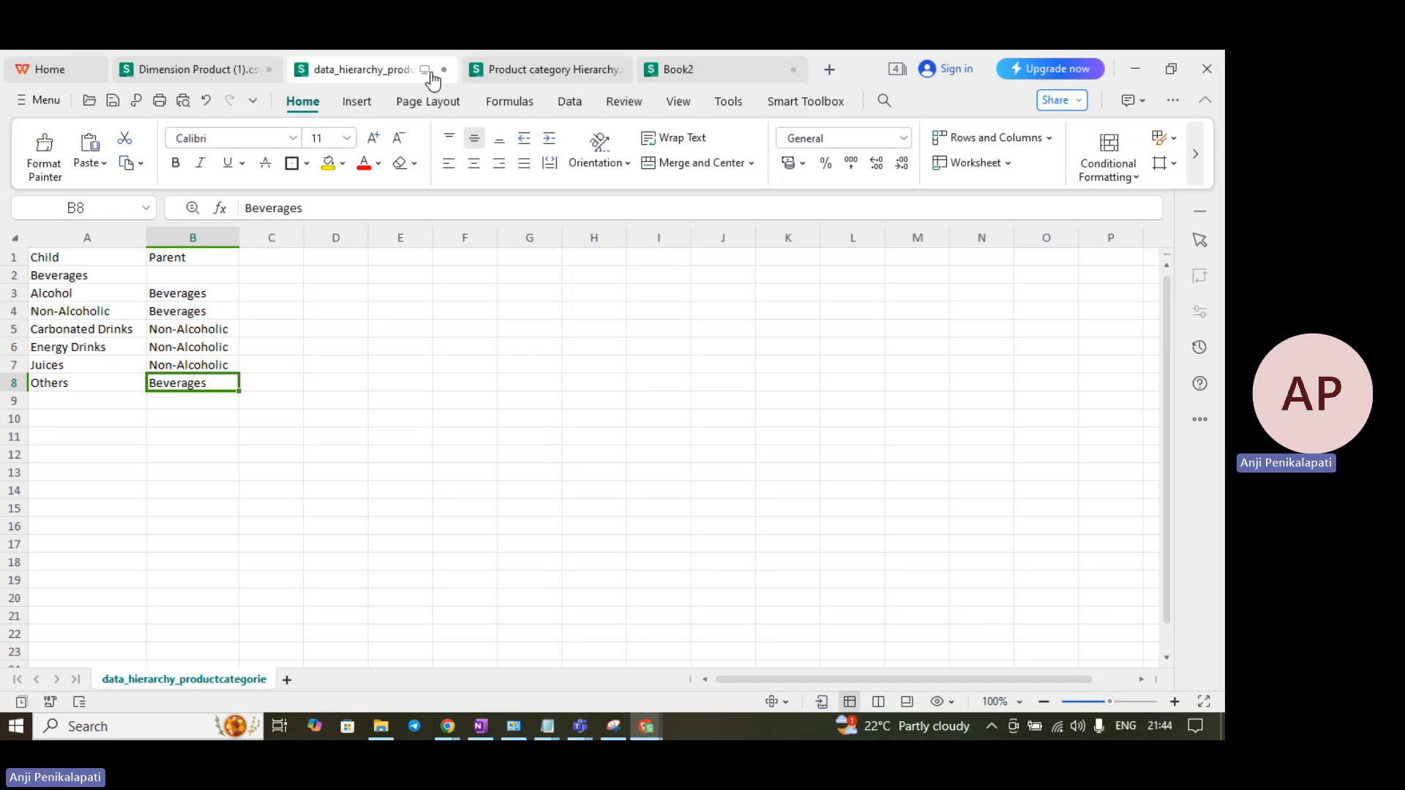
{"action": "left_click", "coordinate": [478, 76]}
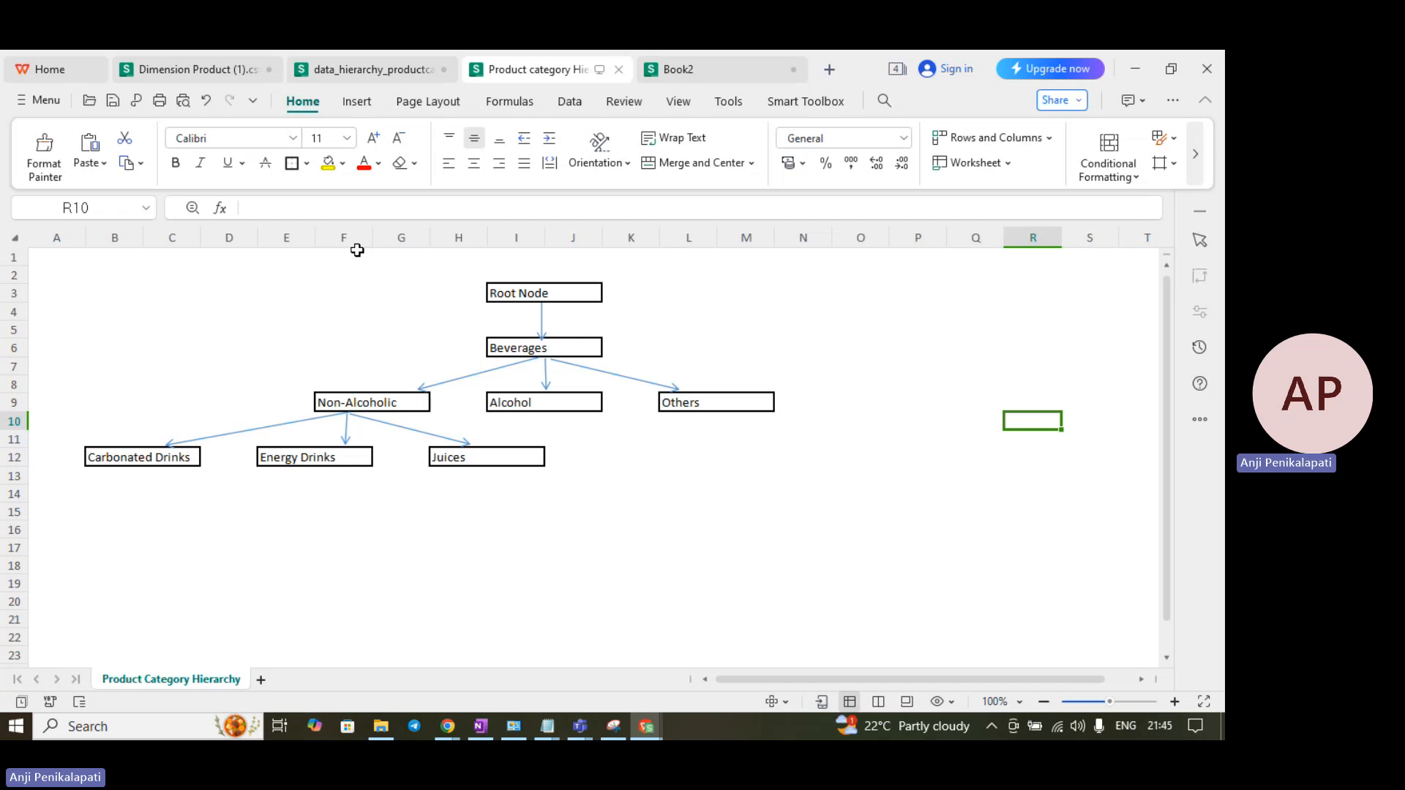
{"action": "left_click", "coordinate": [542, 343]}
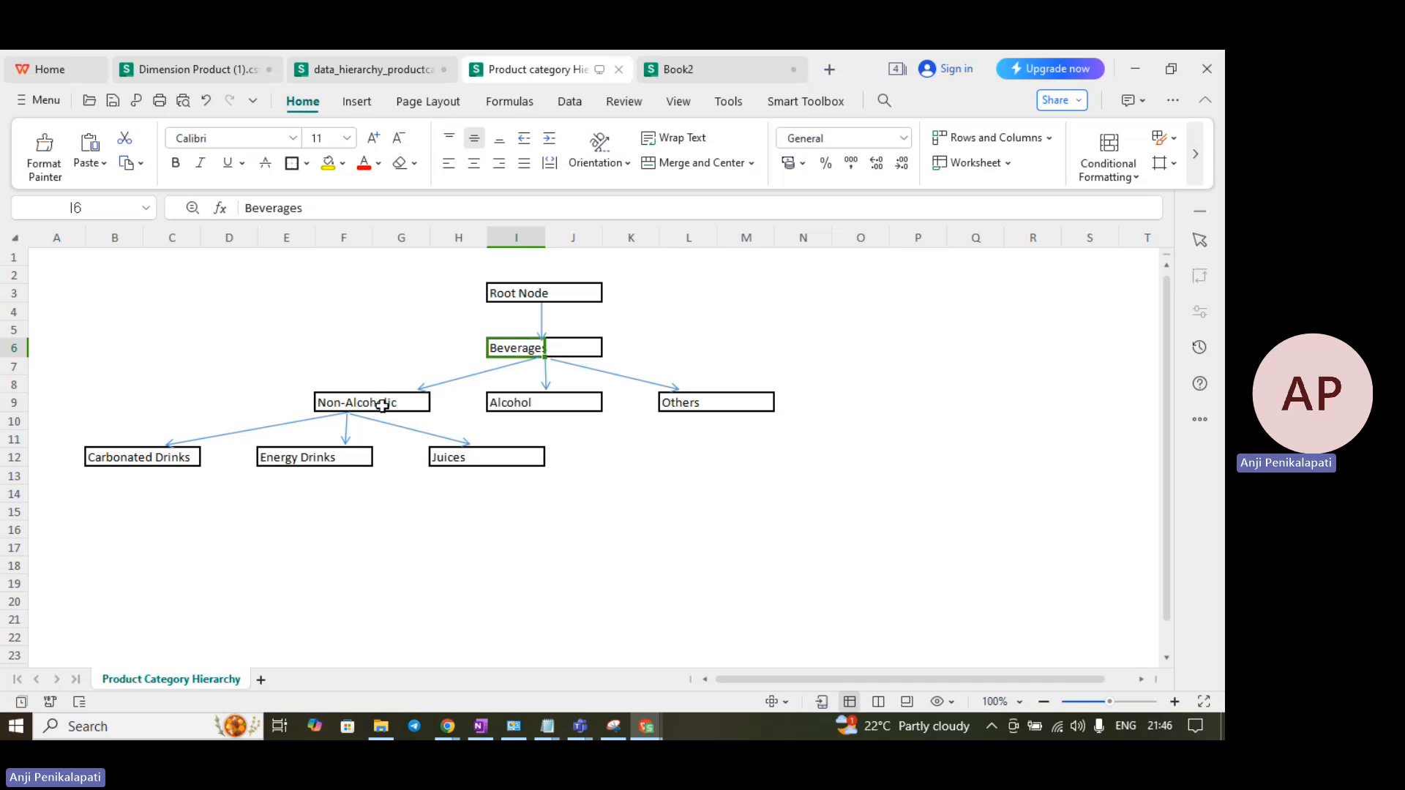
{"action": "left_click", "coordinate": [517, 406]}
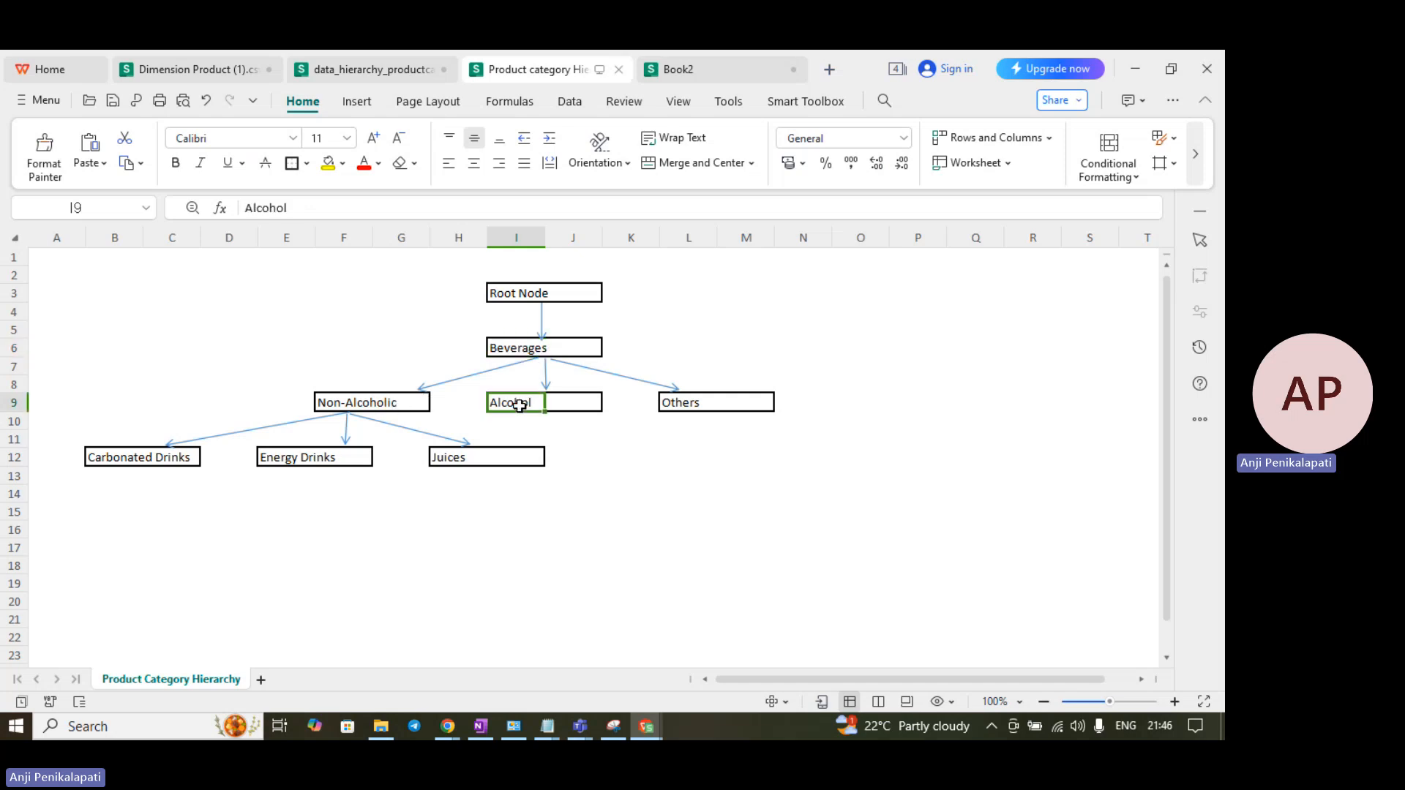
{"action": "left_click", "coordinate": [704, 404]}
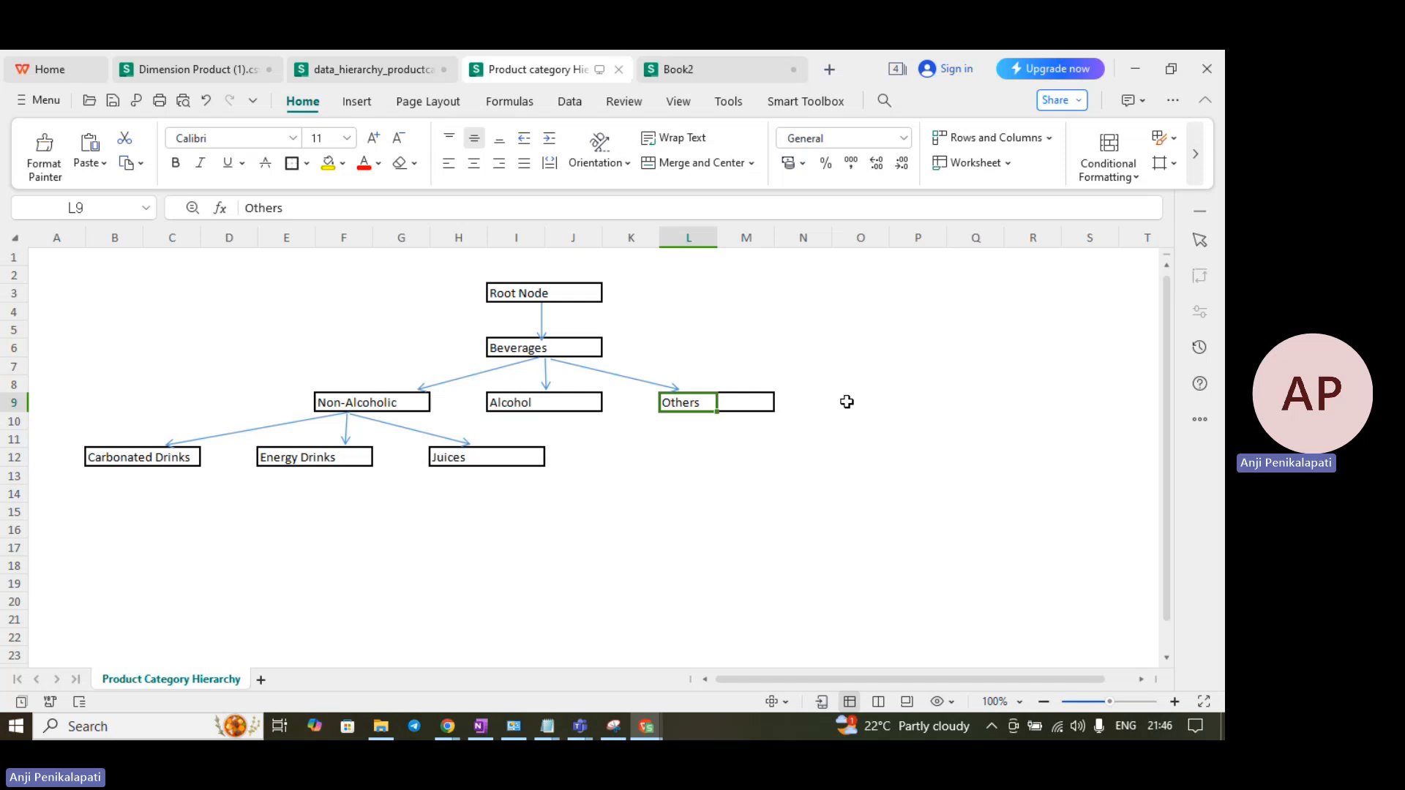
{"action": "left_click", "coordinate": [370, 401]}
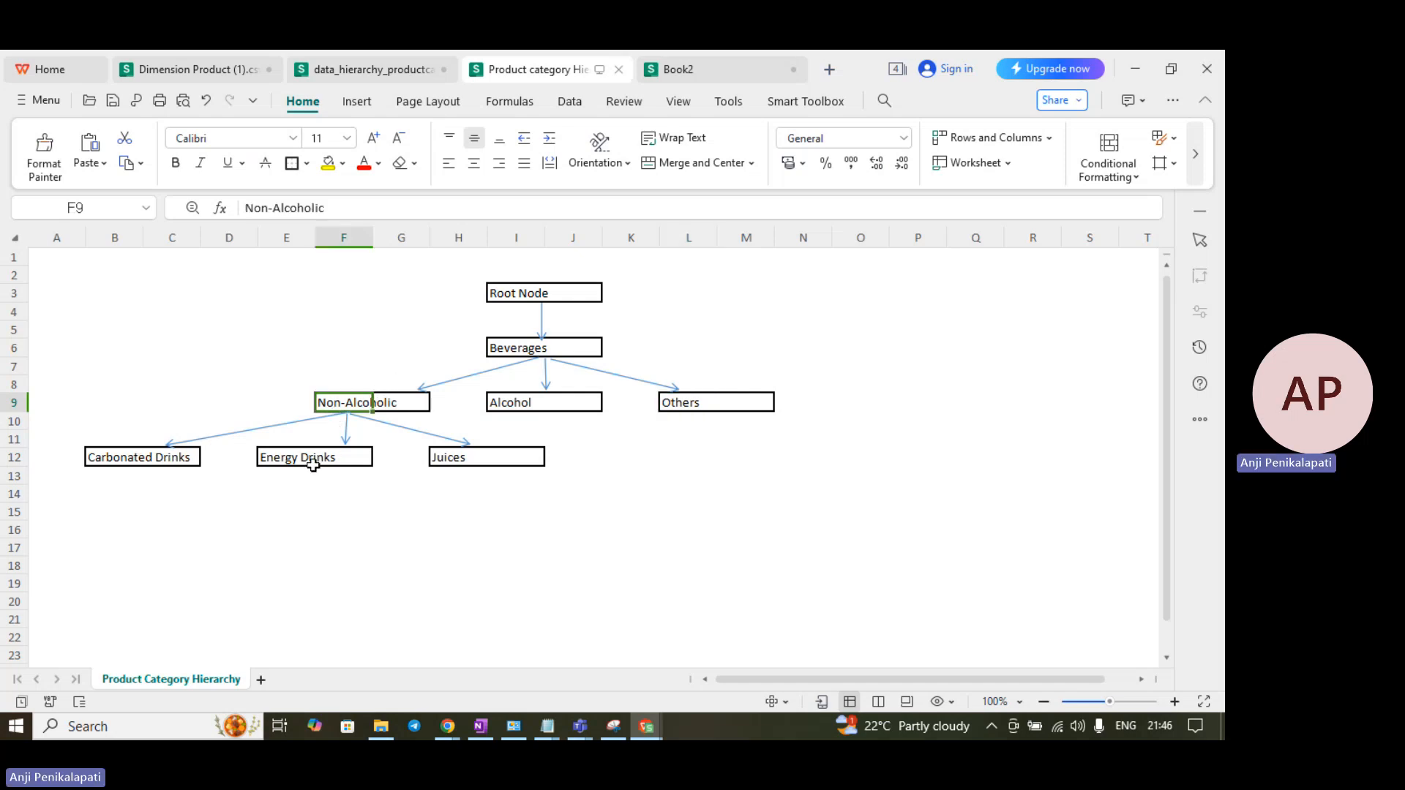
{"action": "left_click", "coordinate": [446, 458]}
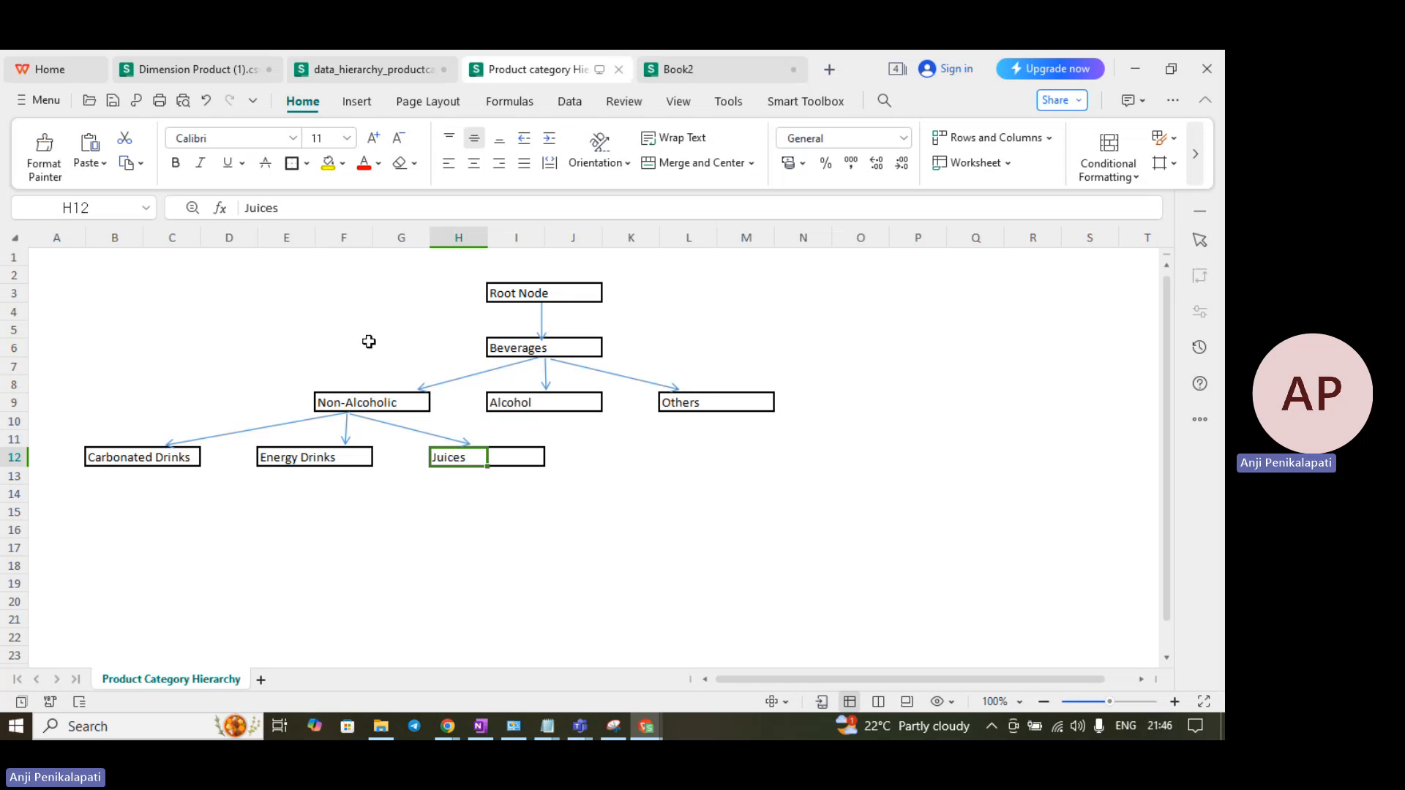
- Show the Child/Parent table, highlighting Beverages as the top child with an empty Parent cell
{"action": "left_click", "coordinate": [391, 73]}
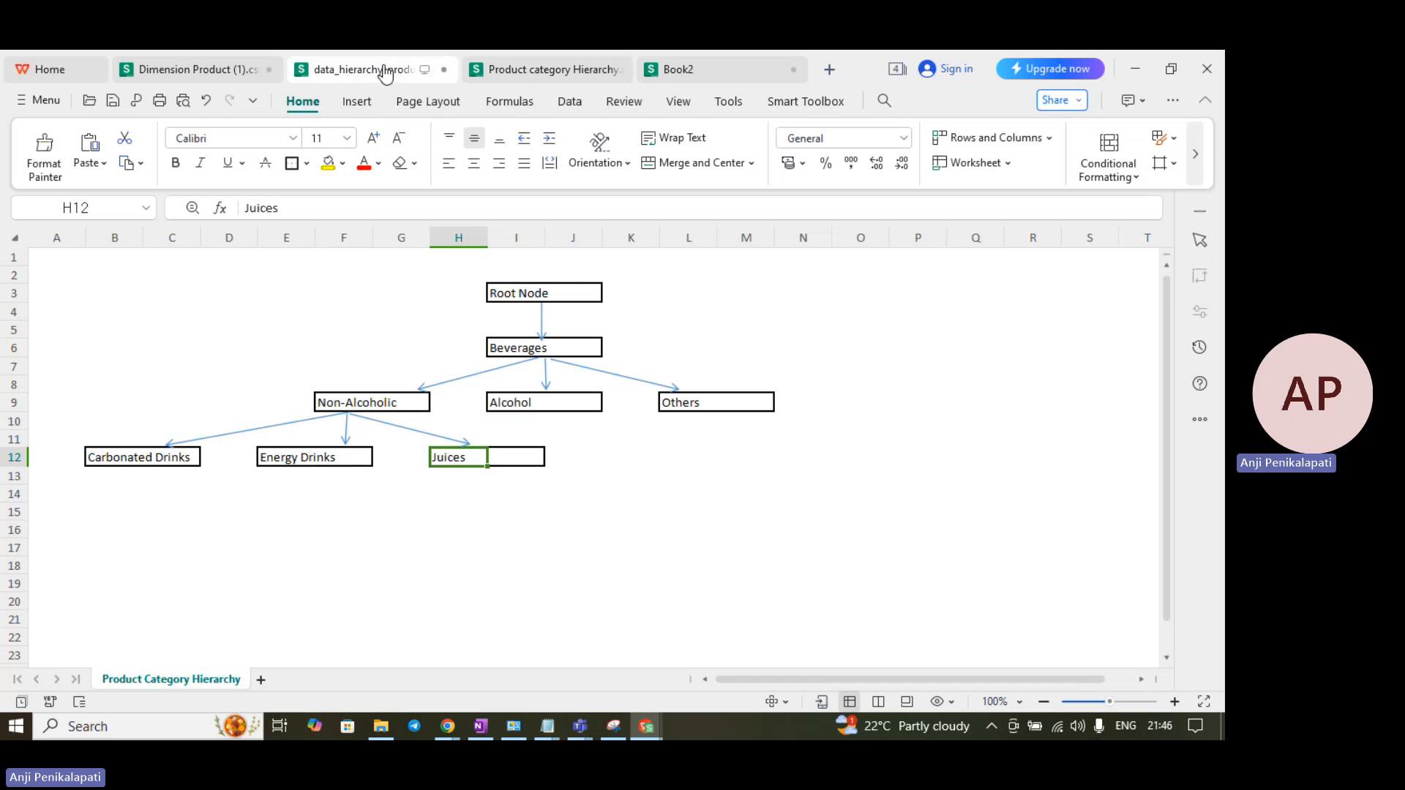
{"action": "left_click", "coordinate": [366, 364]}
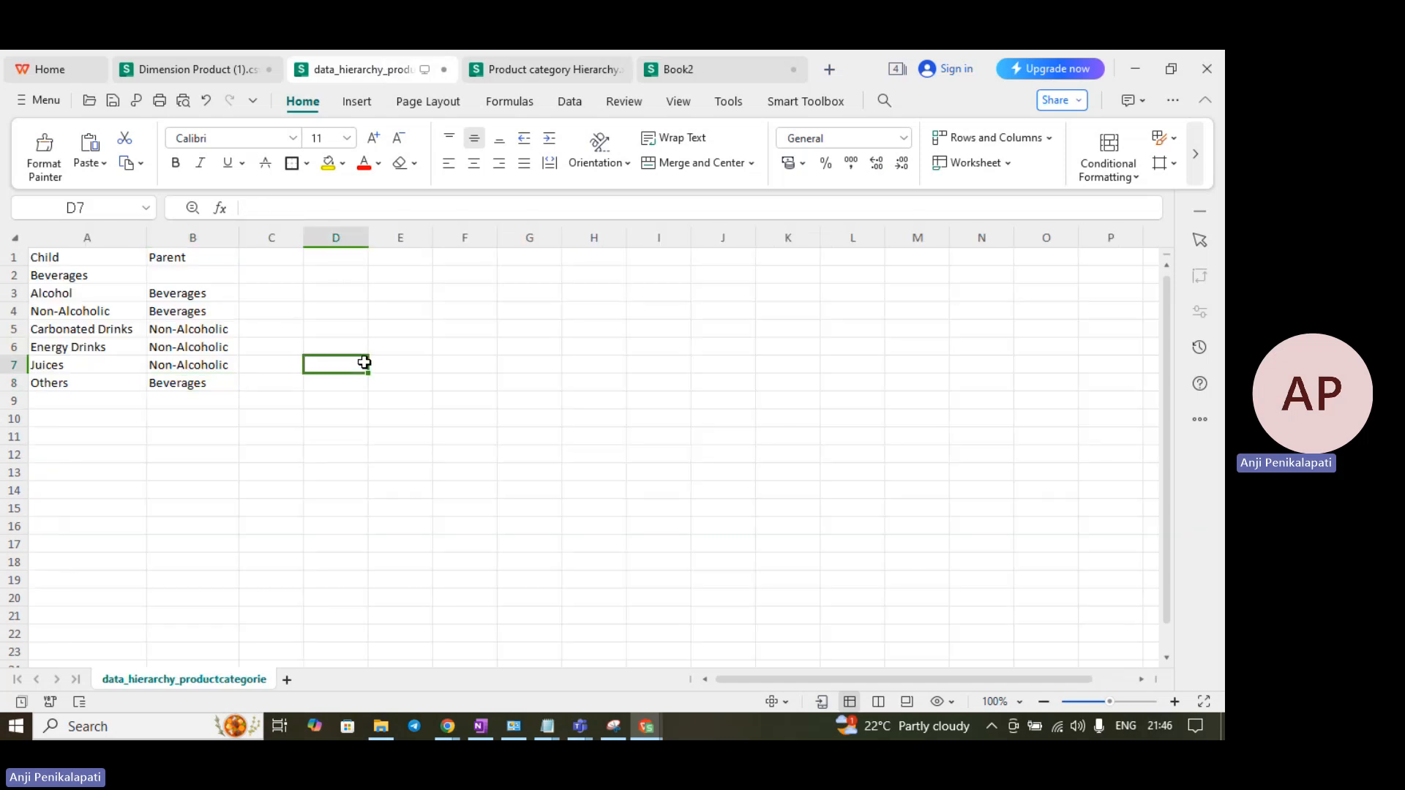
{"action": "left_click", "coordinate": [97, 262]}
{"action": "left_click", "coordinate": [150, 257]}
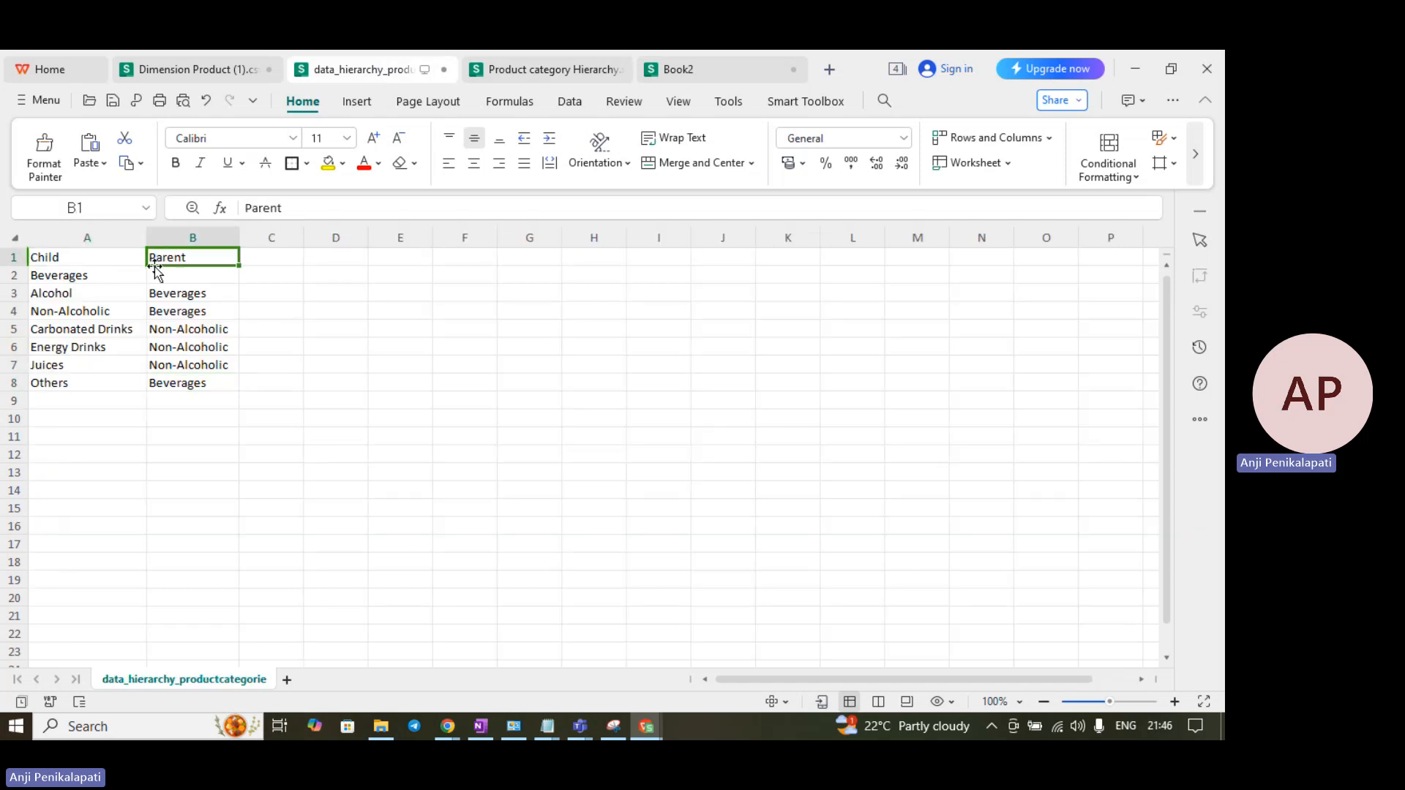
{"action": "left_click", "coordinate": [97, 275]}
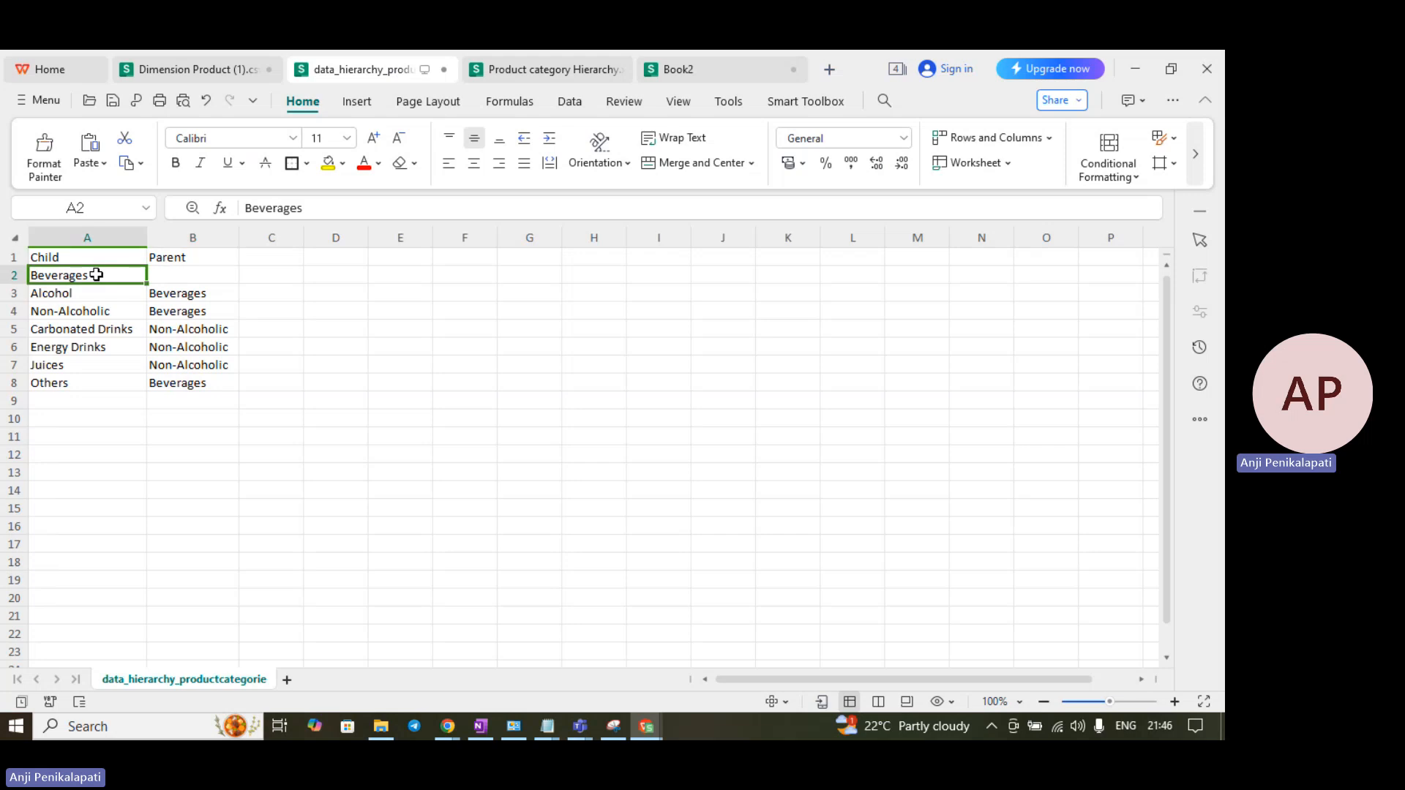
{"action": "left_click", "coordinate": [179, 277]}
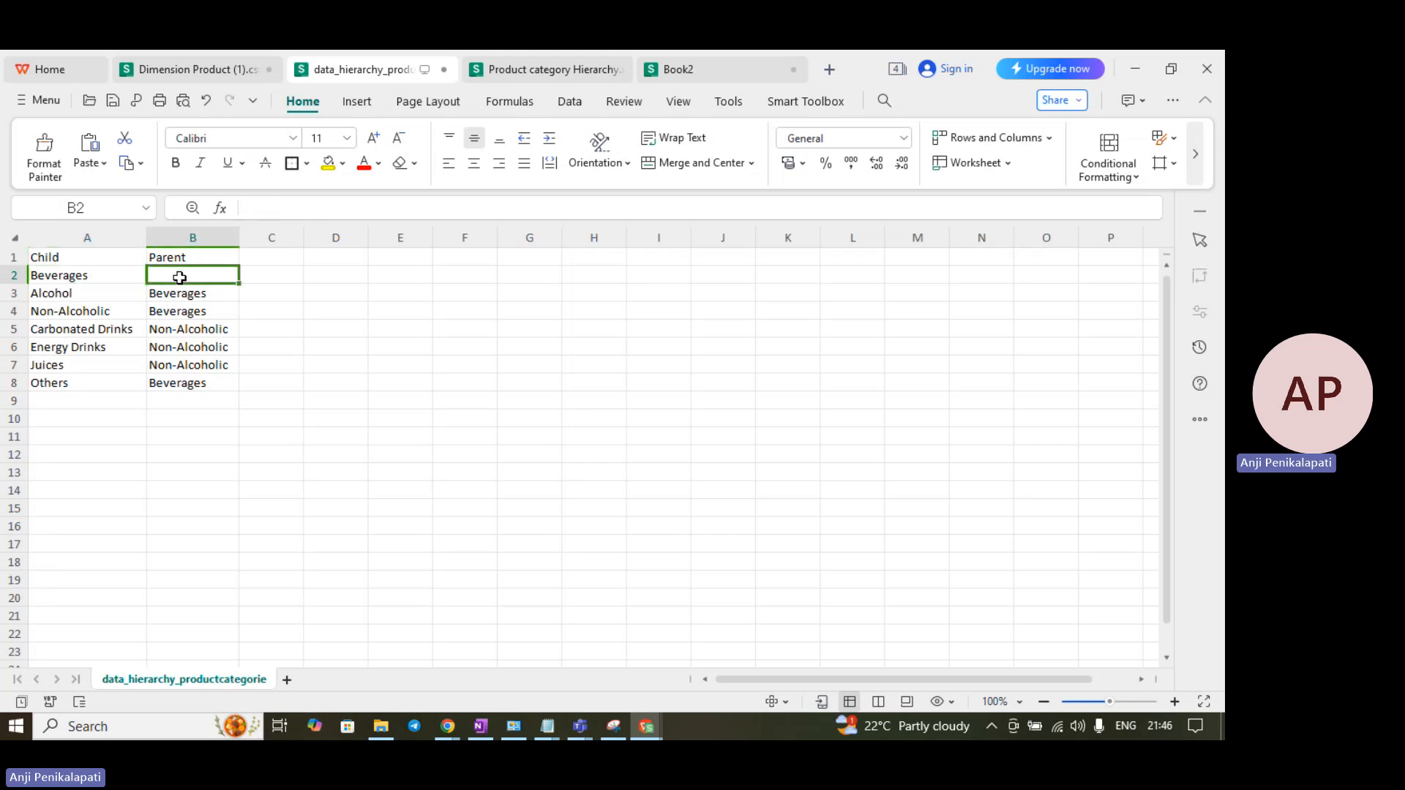
{"action": "left_click", "coordinate": [115, 272]}
{"action": "left_click", "coordinate": [174, 275]}
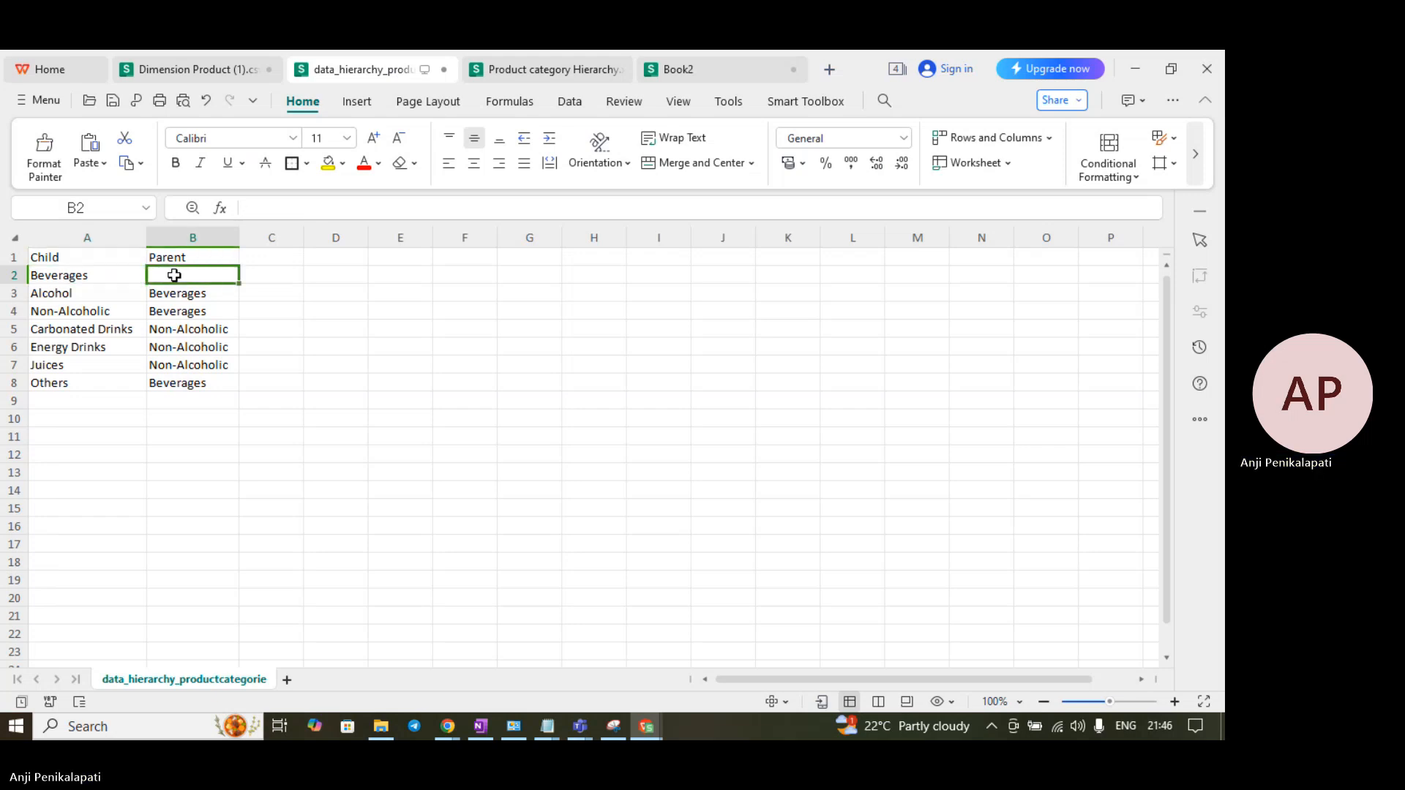
{"action": "left_click", "coordinate": [76, 272]}
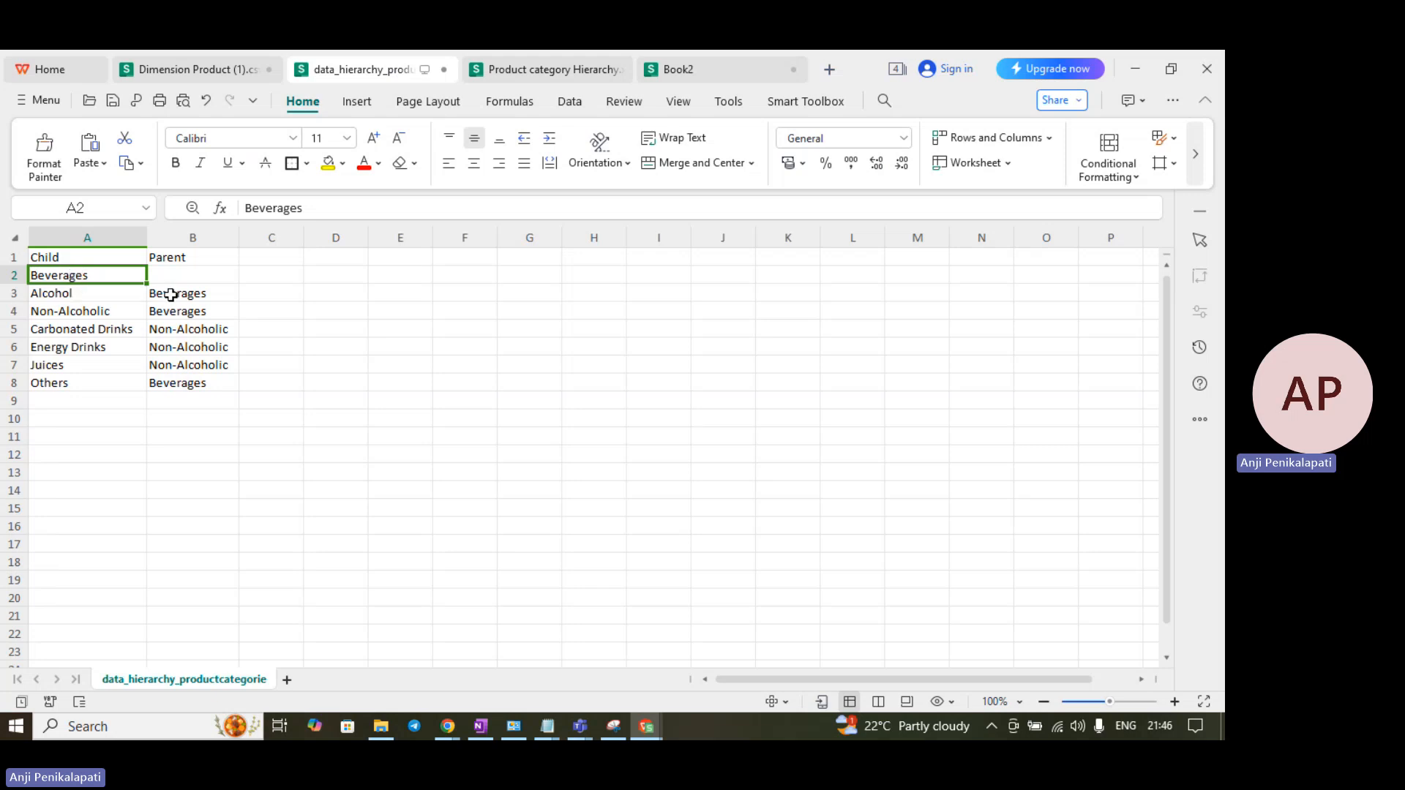
- Point out Alcohol, Non-Alcoholic and Others as Beverages' children, plus Carbonated Drinks through Juices
{"action": "left_click", "coordinate": [170, 294]}
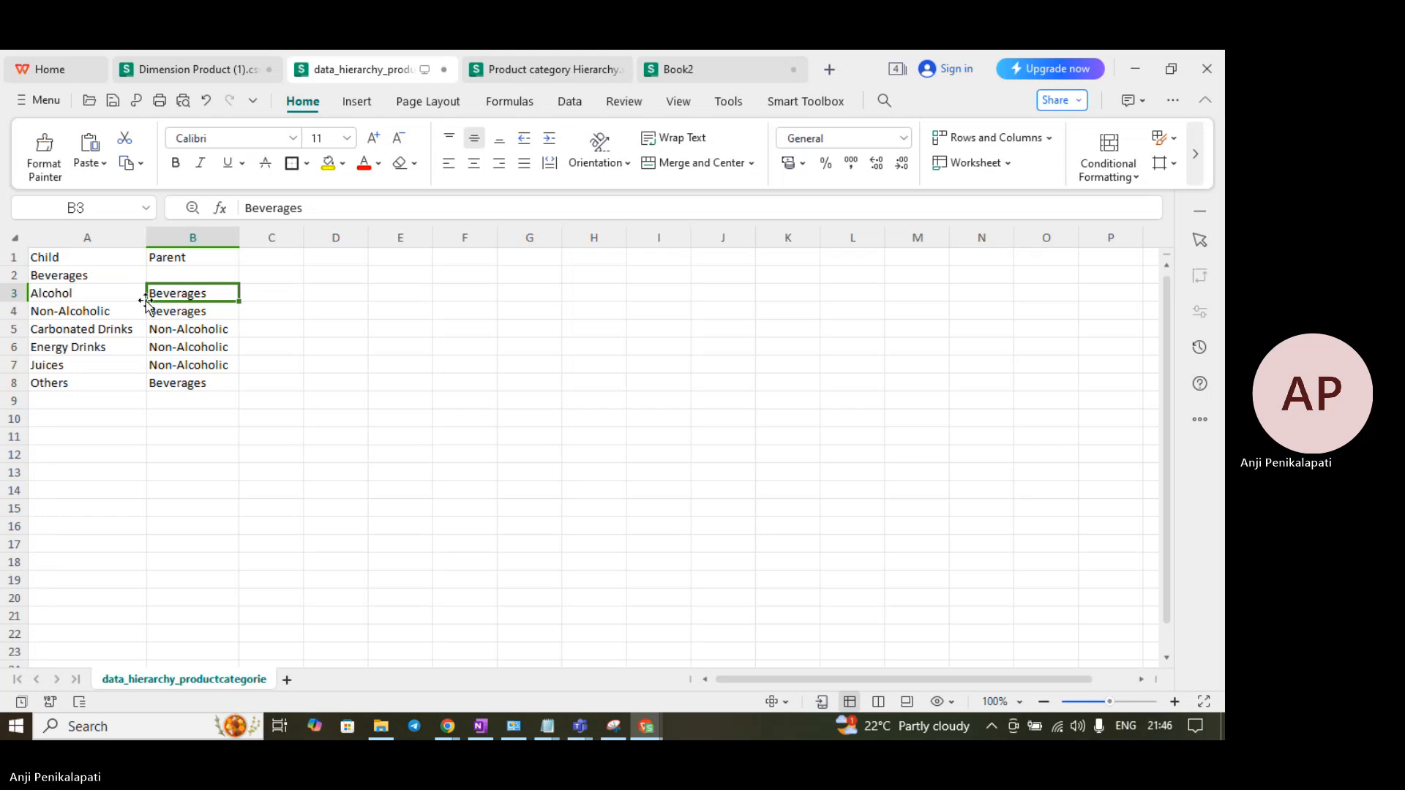
{"action": "left_click", "coordinate": [110, 293]}
{"action": "left_click", "coordinate": [107, 310], "text": "ctrl"}
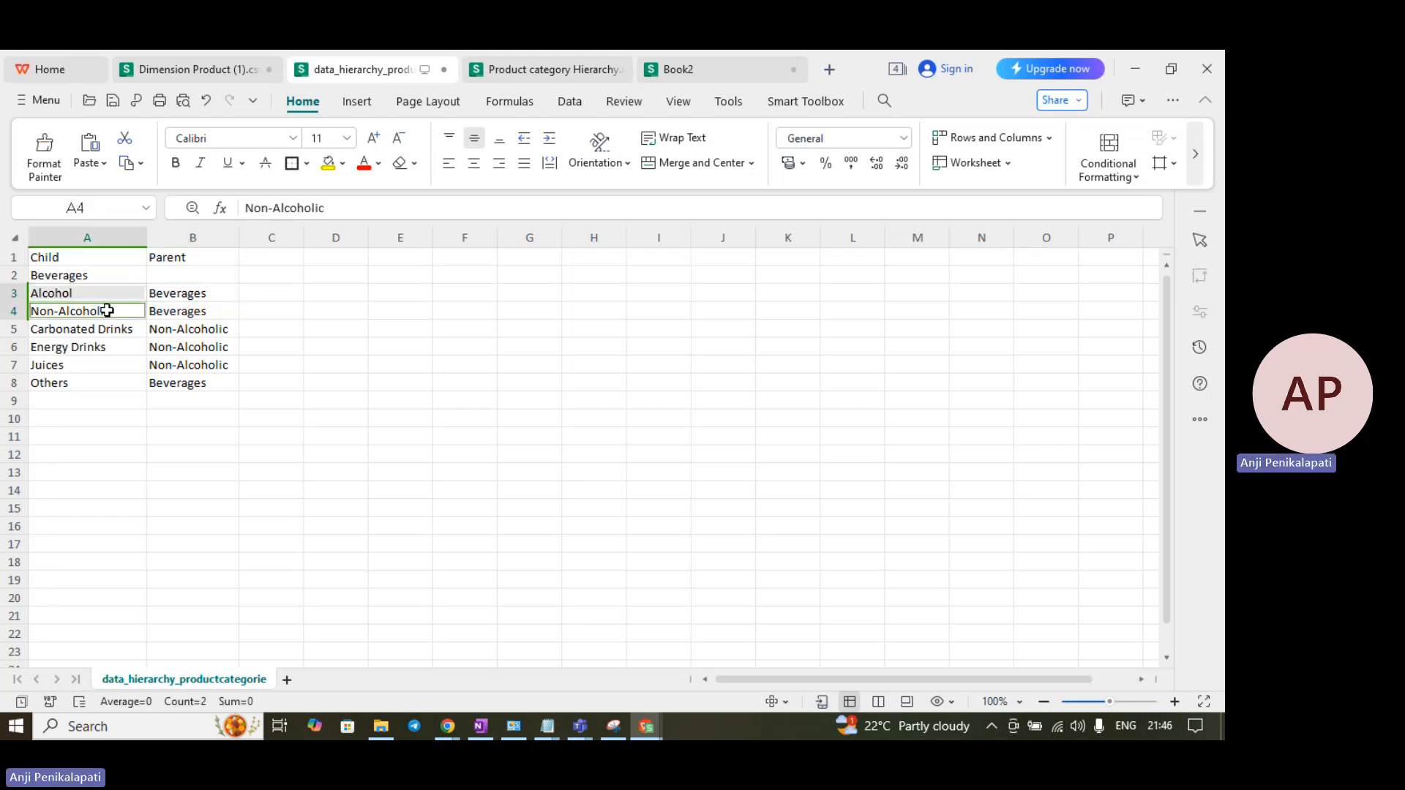
{"action": "left_click", "coordinate": [103, 377], "text": "ctrl"}
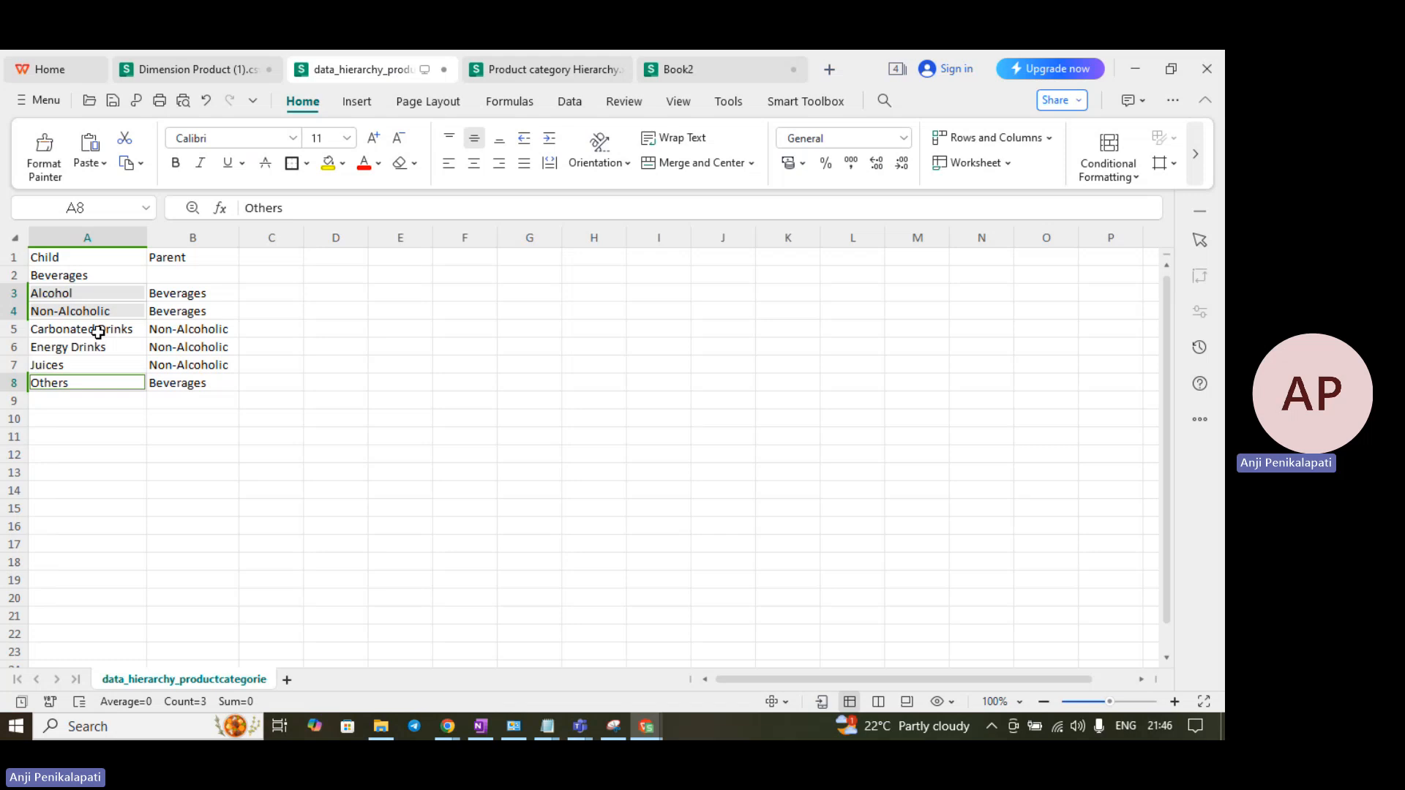
{"action": "left_click_drag", "start_coordinate": [98, 332], "coordinate": [74, 361]}
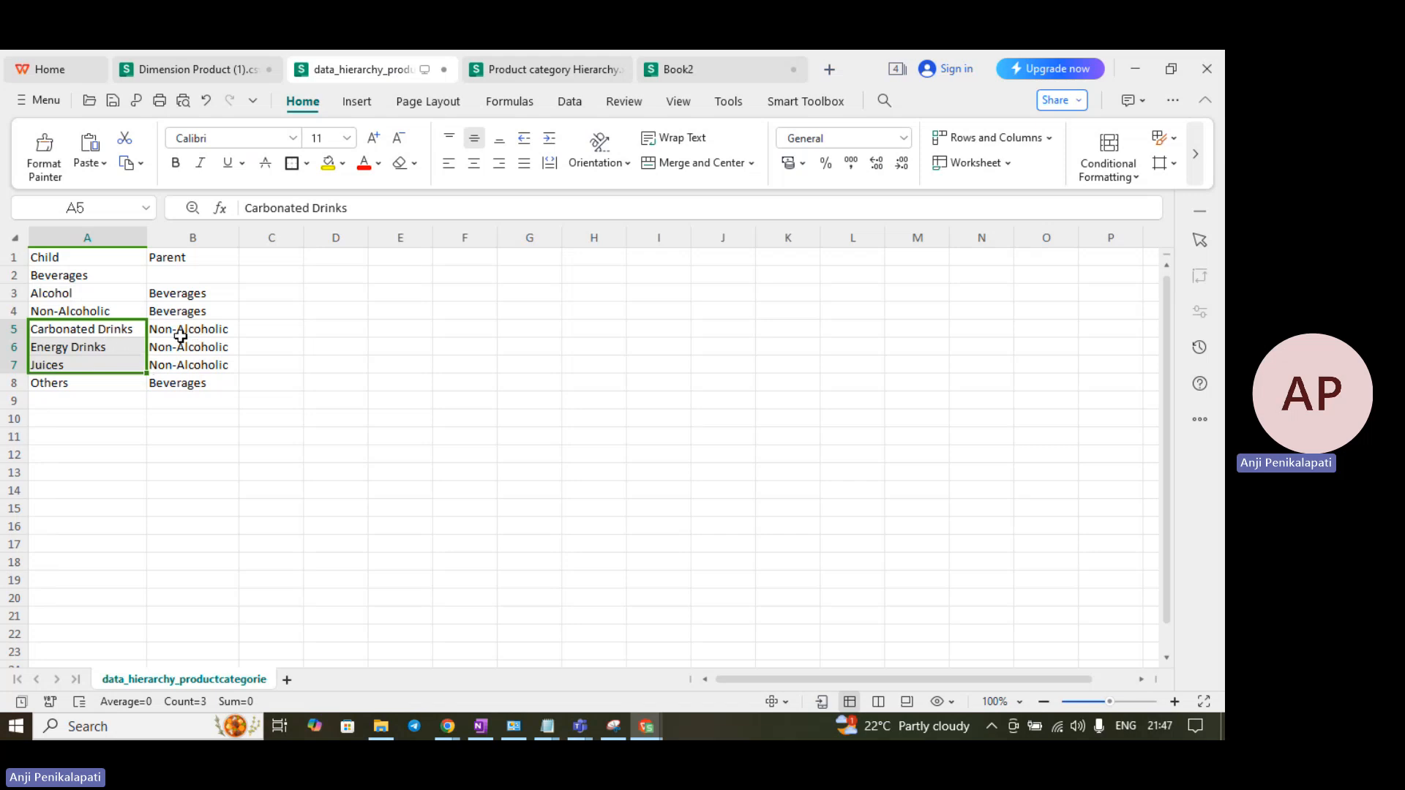
{"action": "left_click", "coordinate": [349, 362]}
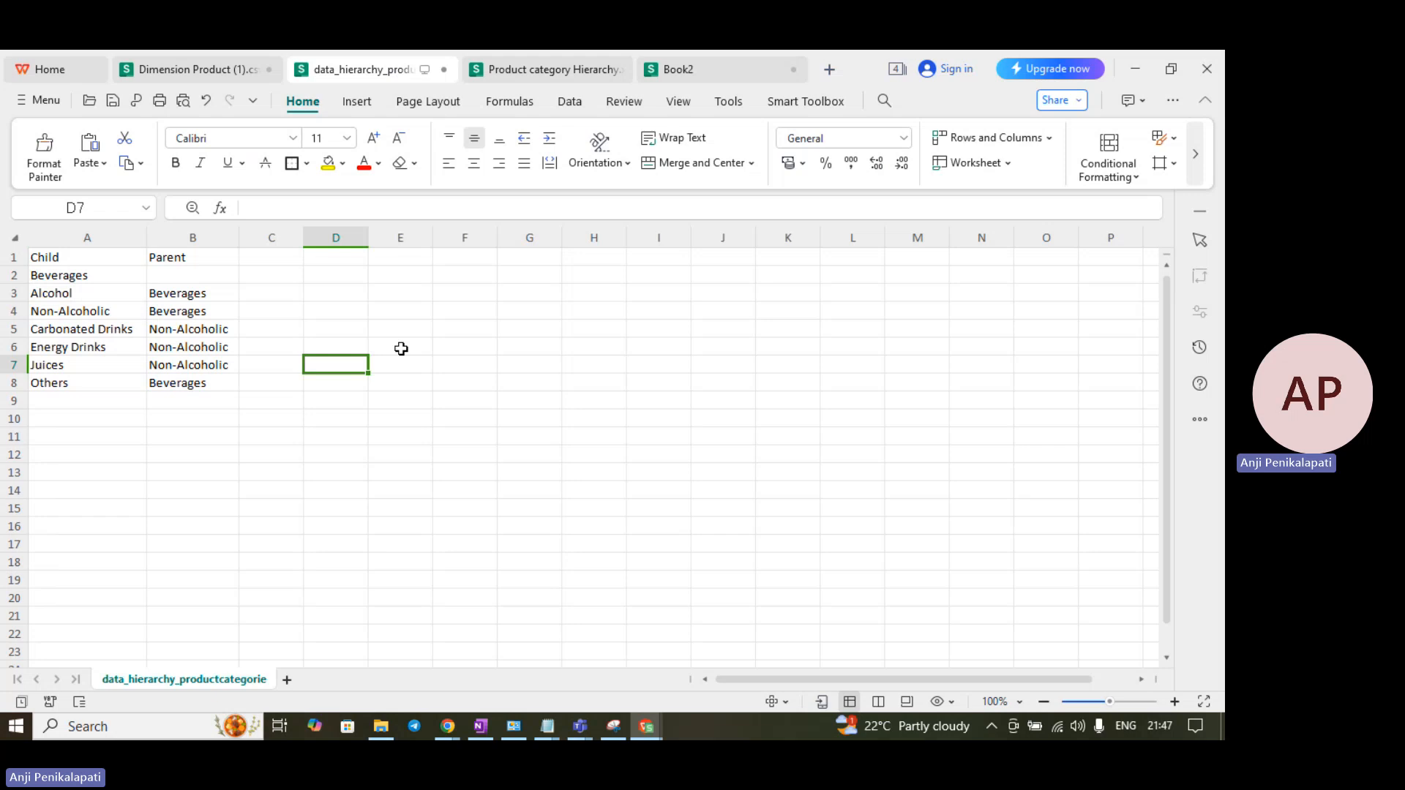
- Highlight Non-Alcoholic as a parent category and display the Book2 table design notes
{"action": "left_click", "coordinate": [211, 328]}
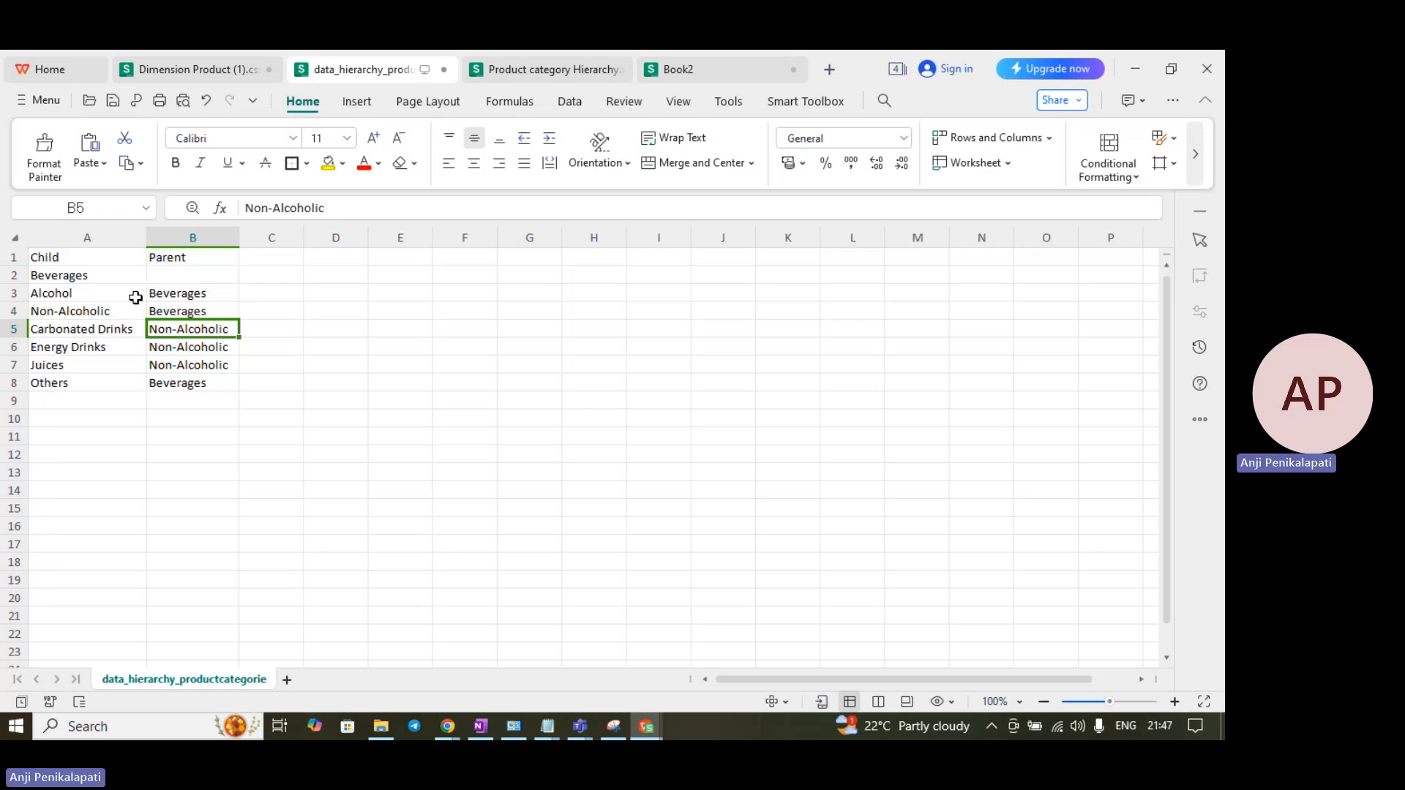
{"action": "left_click", "coordinate": [370, 375]}
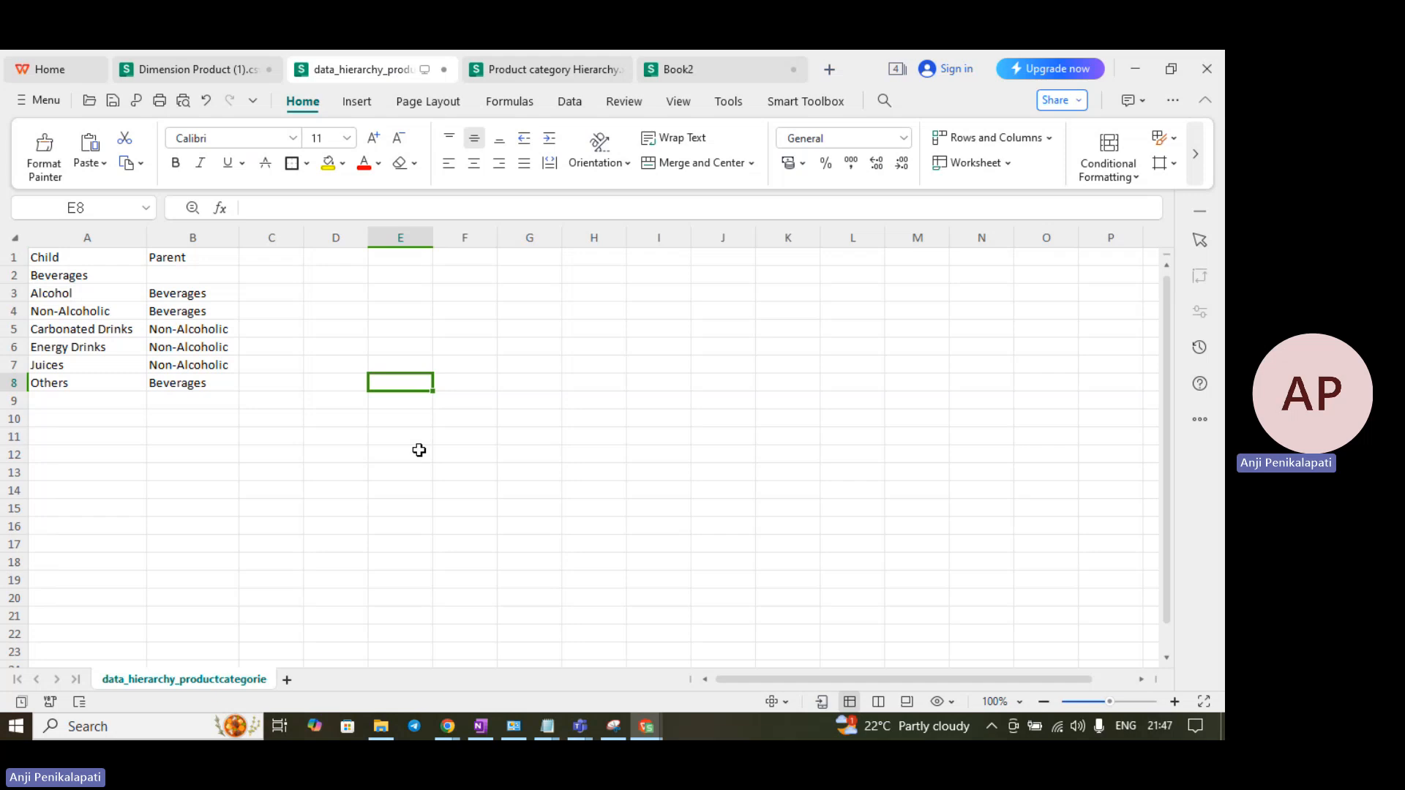
{"action": "left_click", "coordinate": [764, 76]}
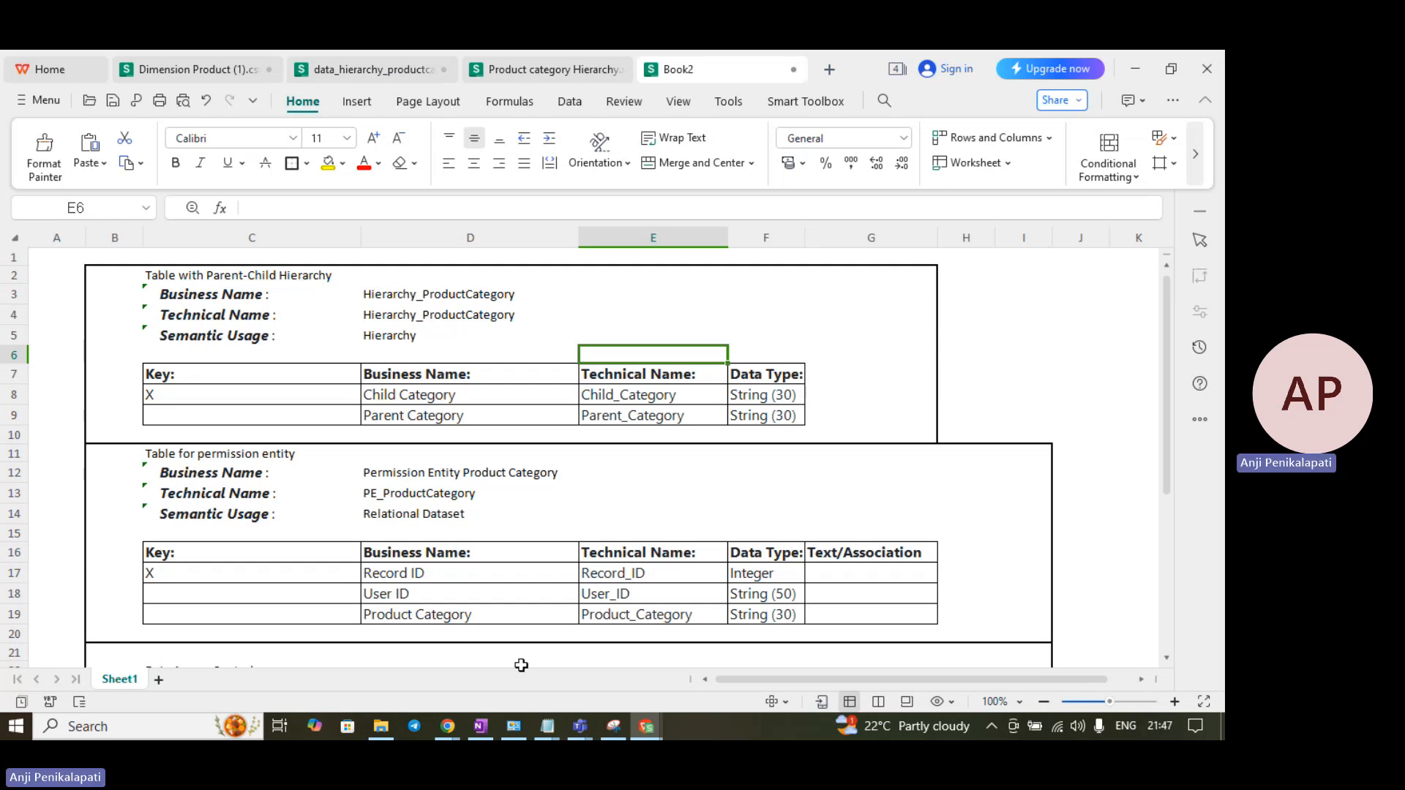
- Return to the SAP Datasphere home page in Chrome
{"action": "mouse_move", "coordinate": [447, 726]}
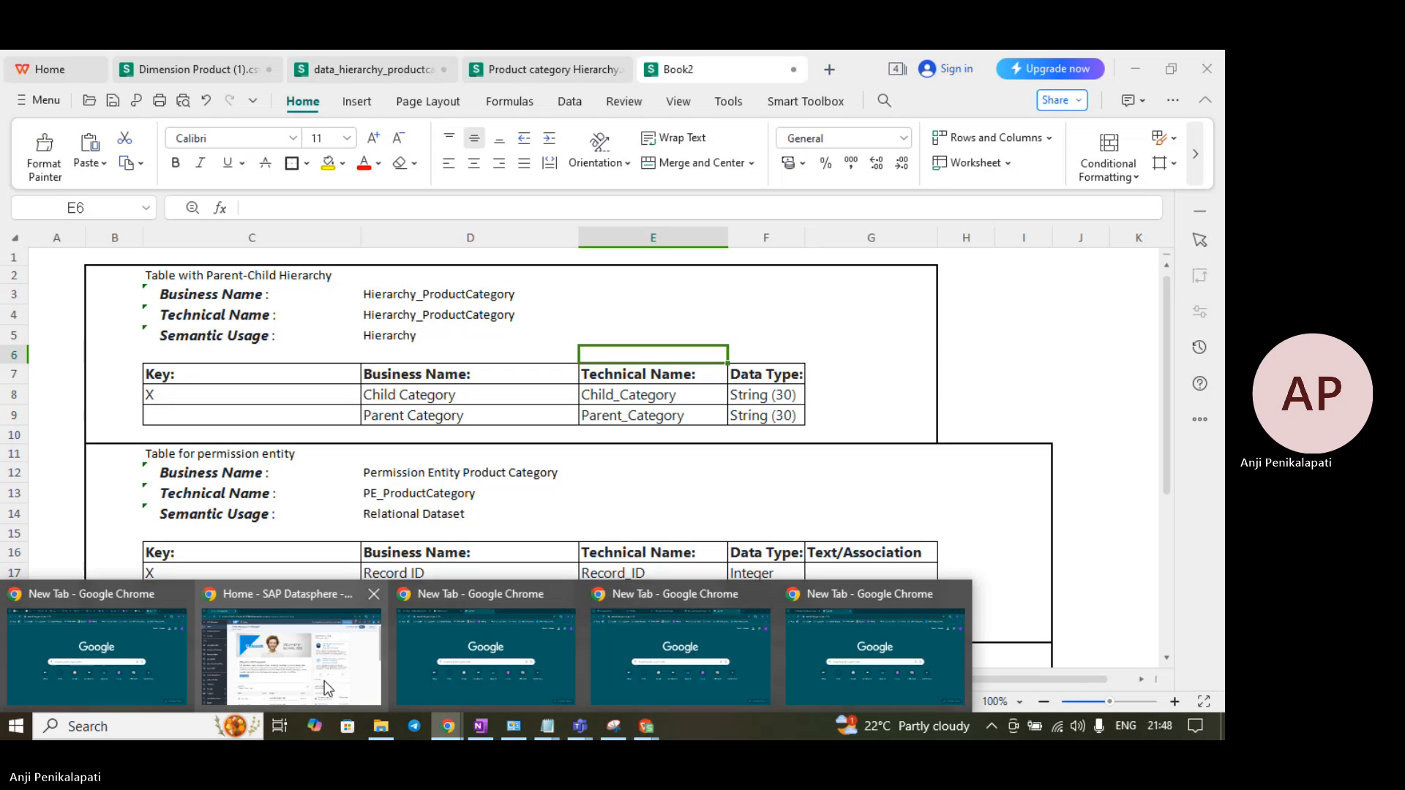
{"action": "left_click", "coordinate": [326, 689]}
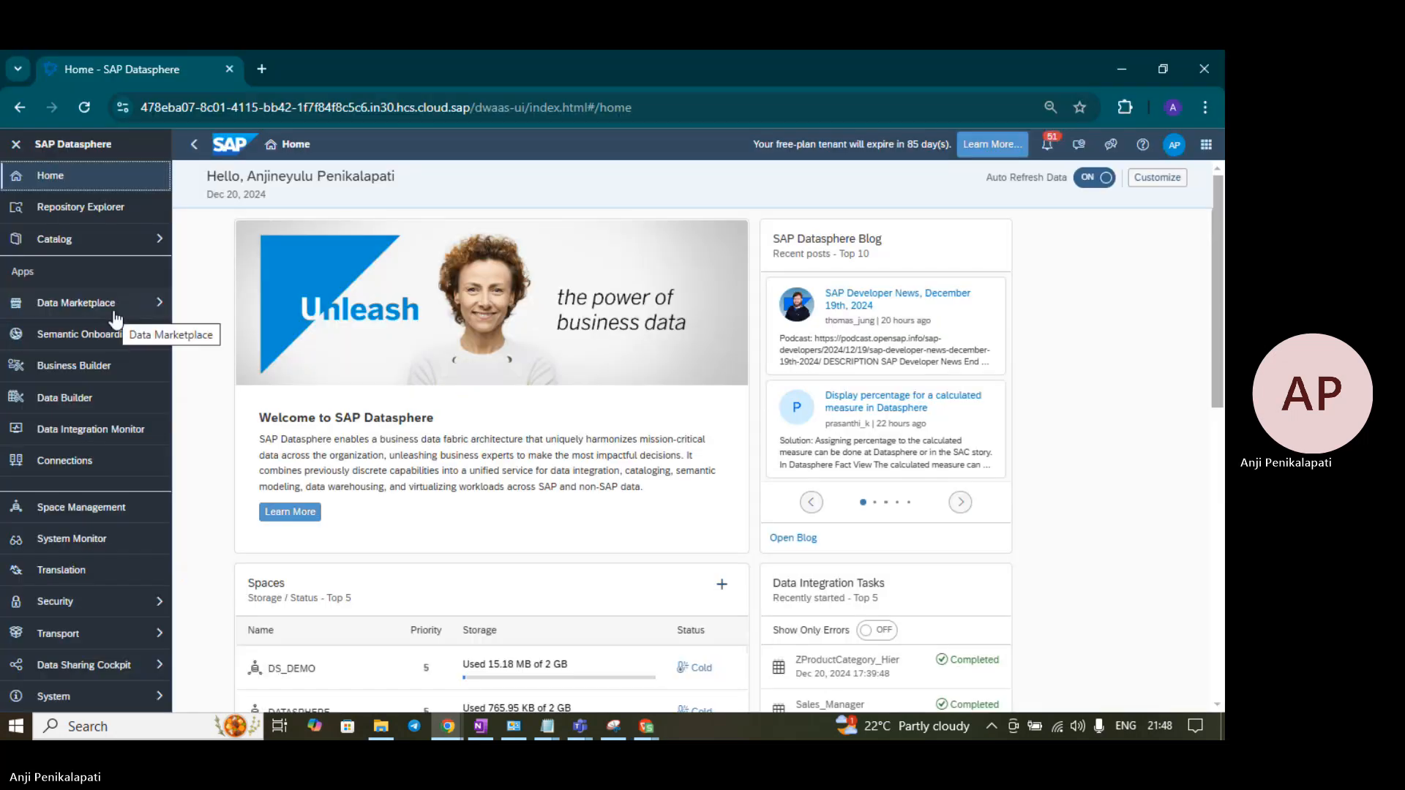
- In Data Builder, go to Datasphere > Tables and start a new table
{"action": "left_click", "coordinate": [108, 396]}
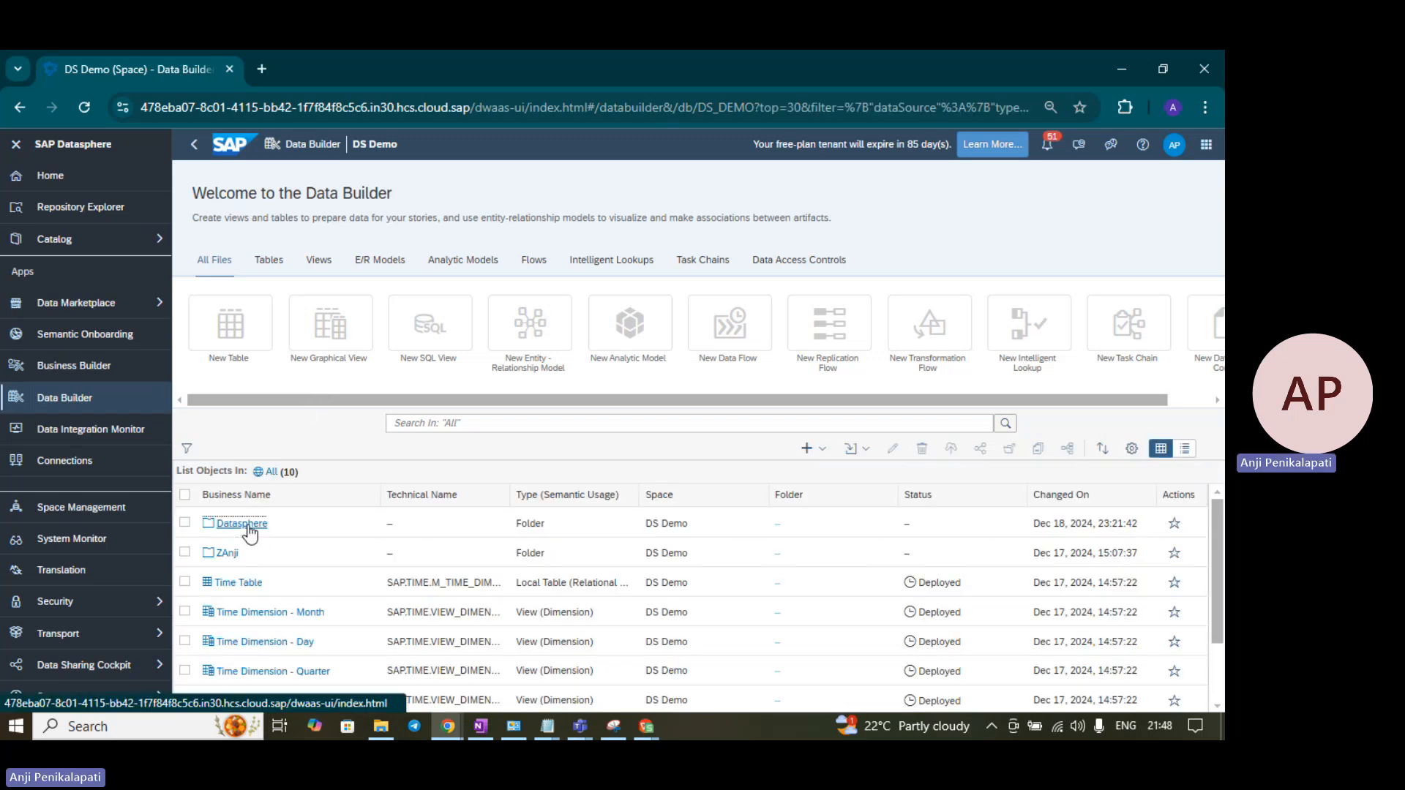
{"action": "left_click", "coordinate": [246, 524]}
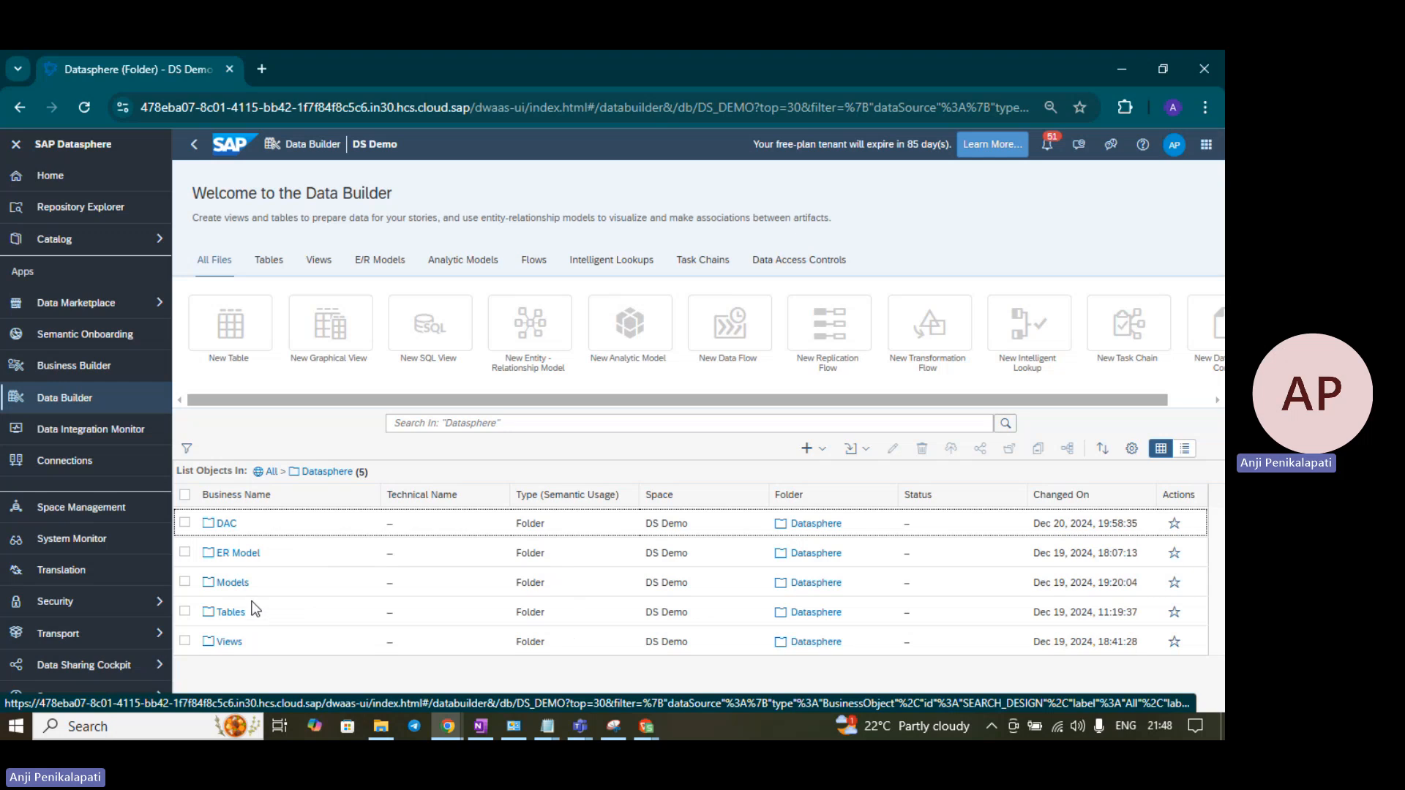
{"action": "left_click", "coordinate": [242, 615]}
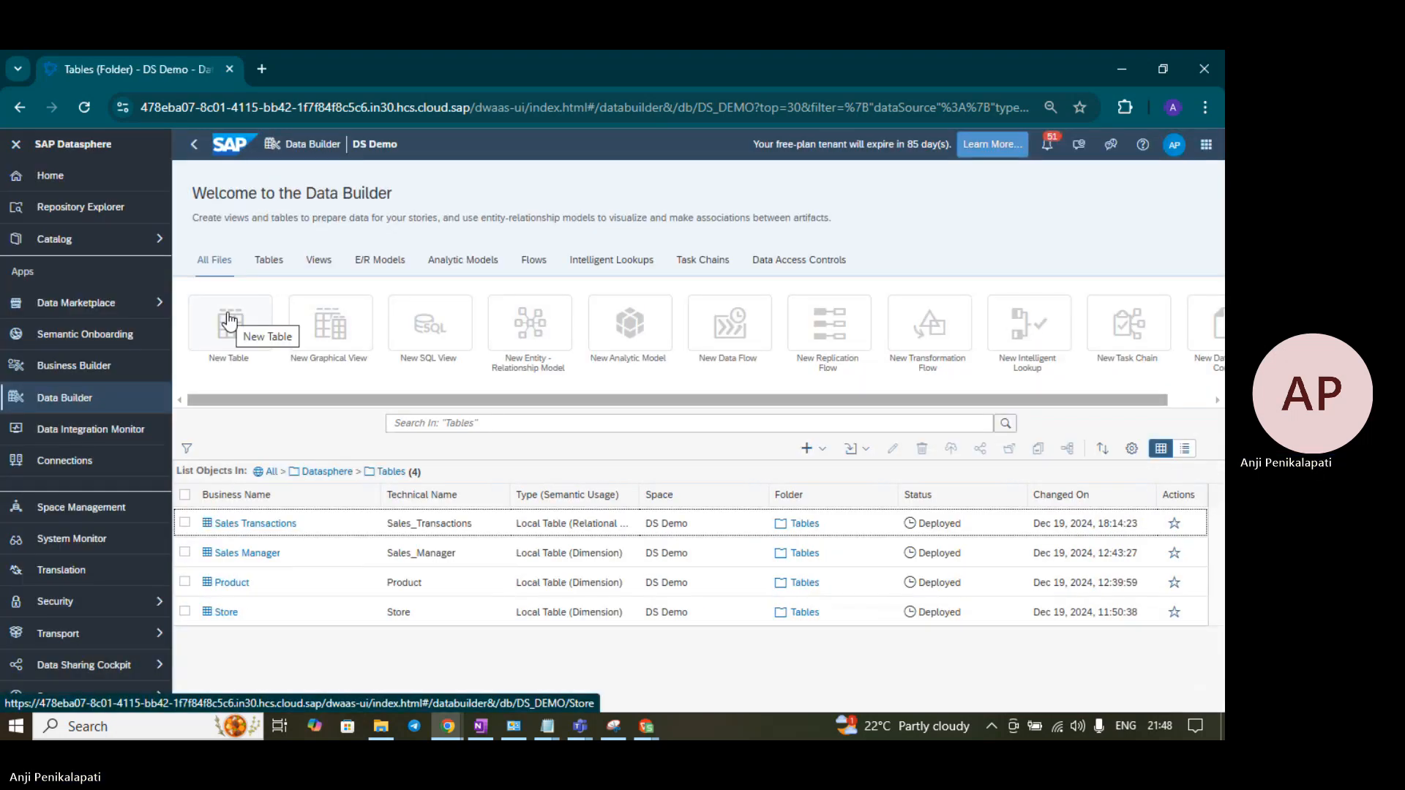
{"action": "left_click", "coordinate": [230, 321]}
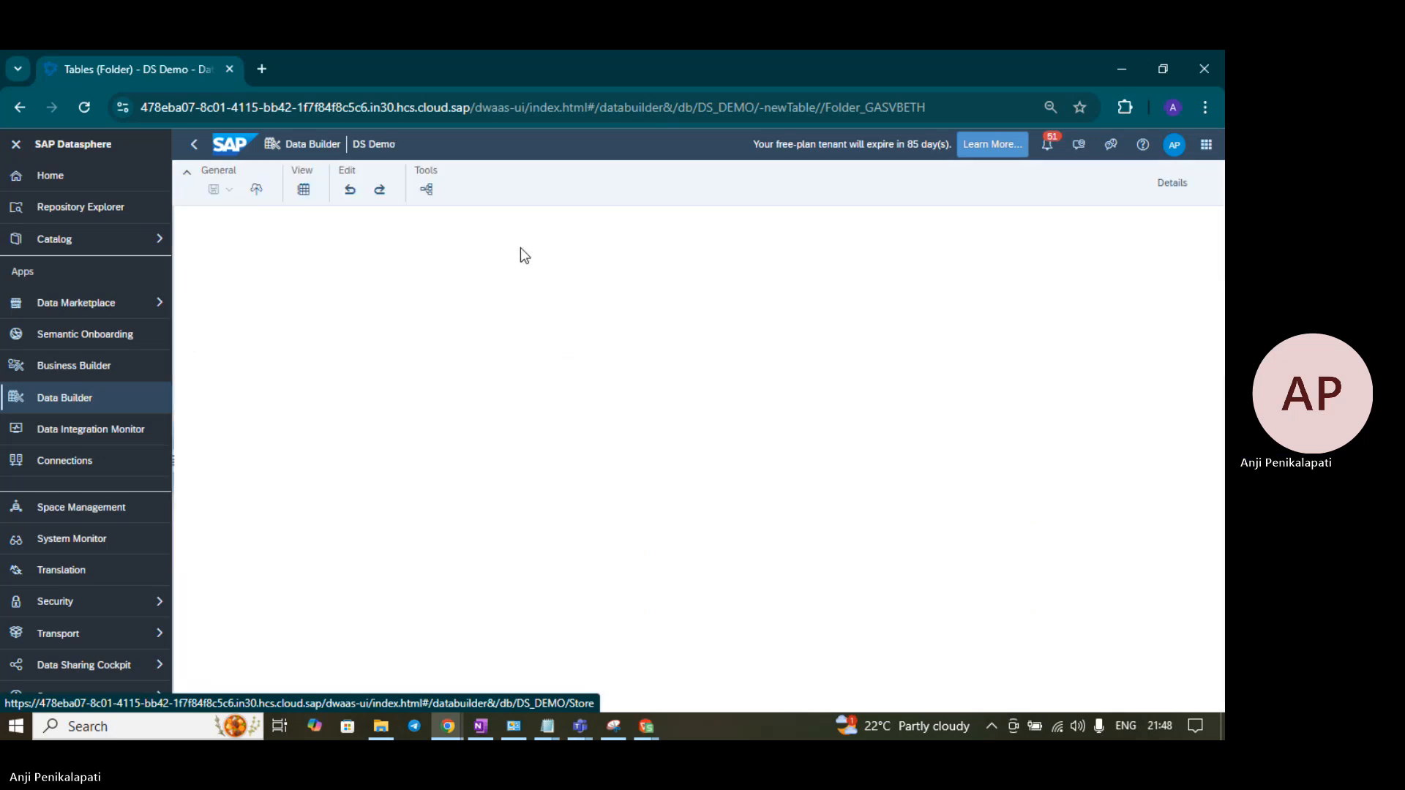
- Set the table's business name to Hierarchy_ProductCategory, copied from the design spreadsheet
{"action": "key", "text": "alt+Tab"}
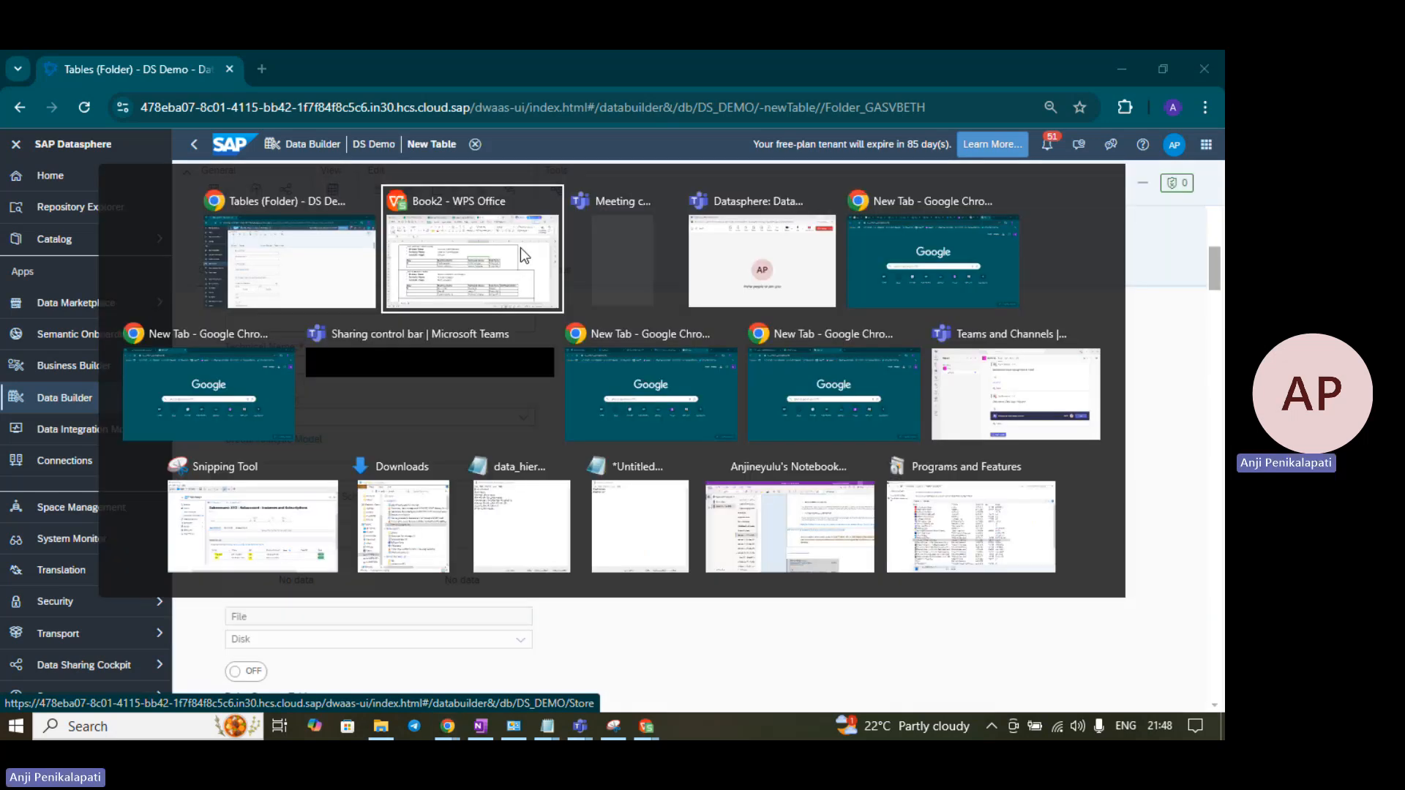
{"action": "left_click", "coordinate": [407, 296]}
{"action": "key", "text": "ctrl+c"}
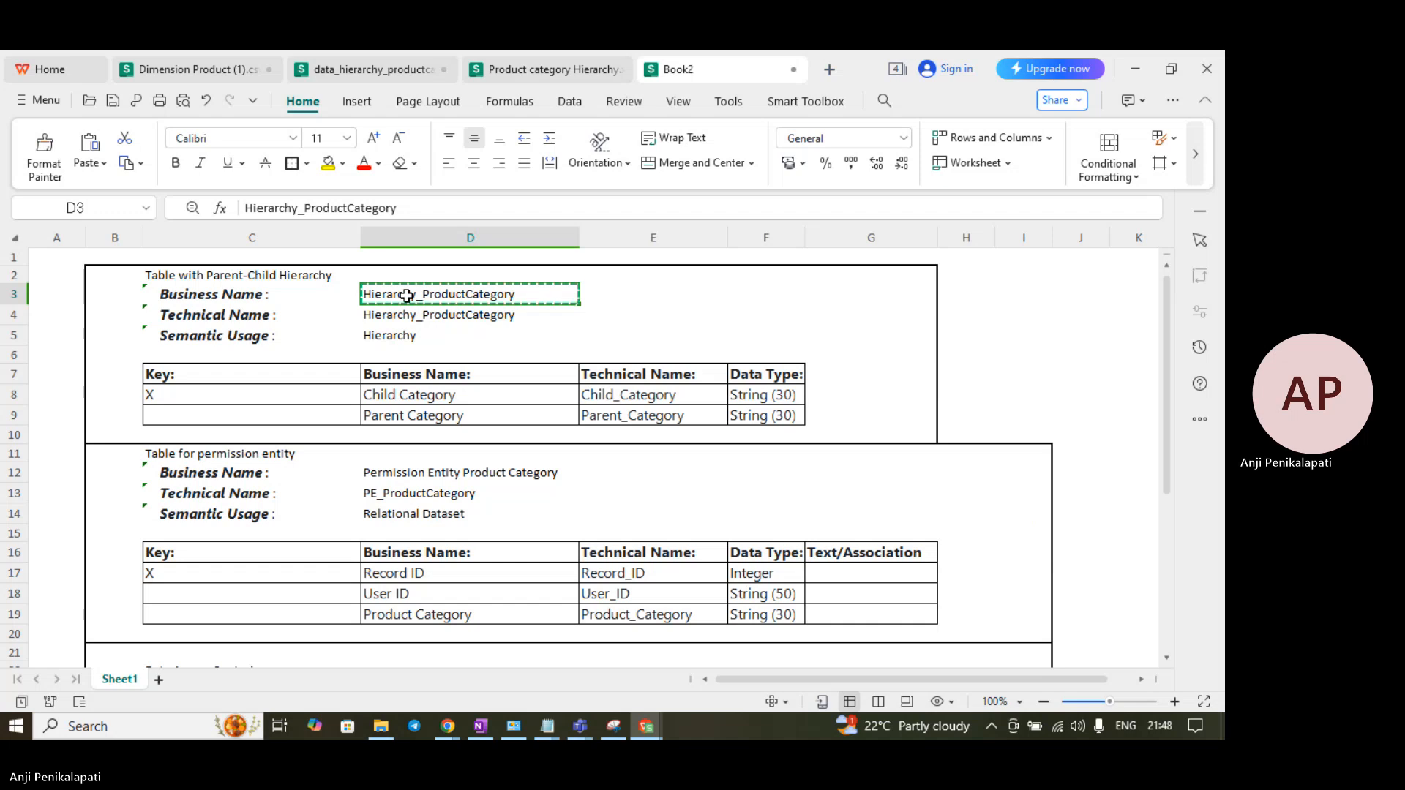
{"action": "key", "text": "alt+Tab"}
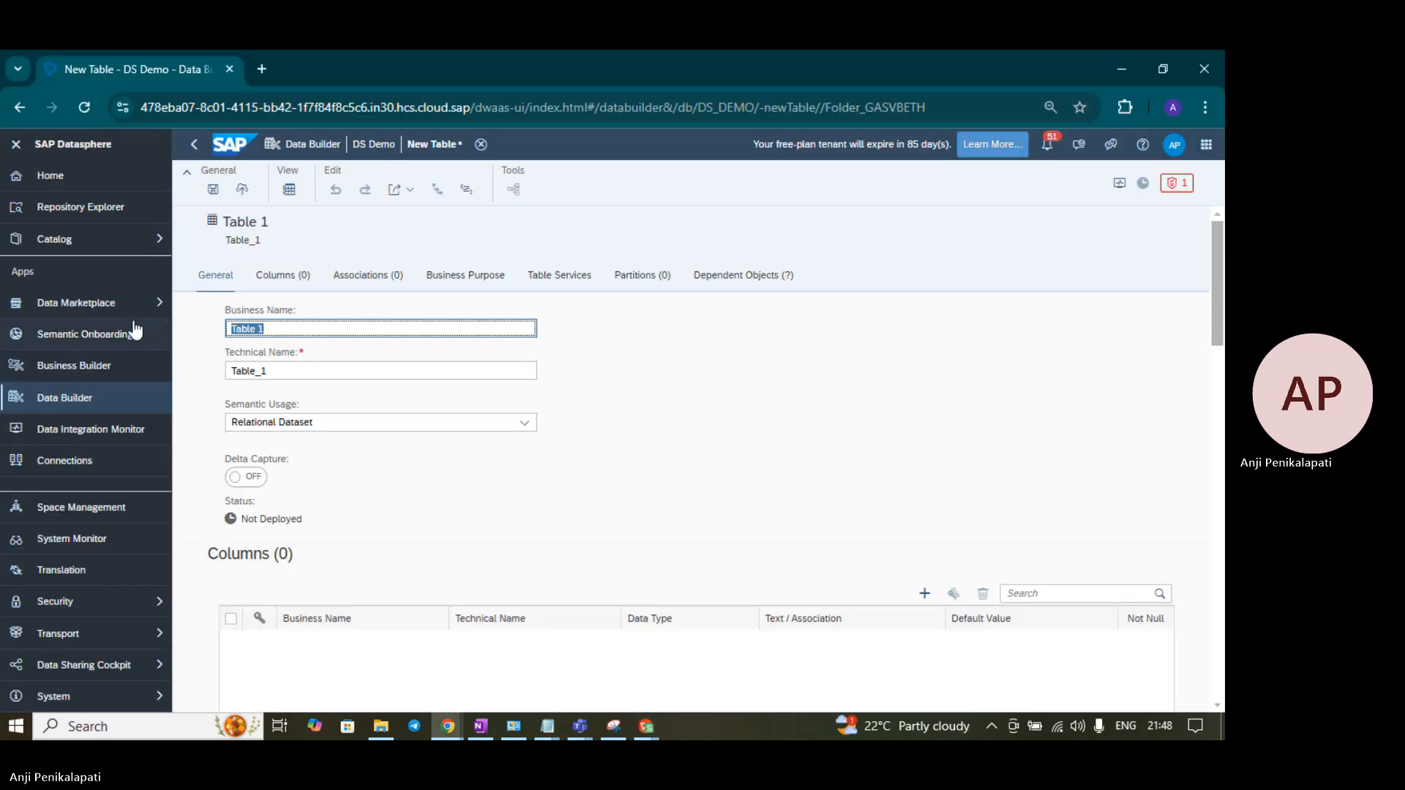
{"action": "key", "text": "ctrl+v"}
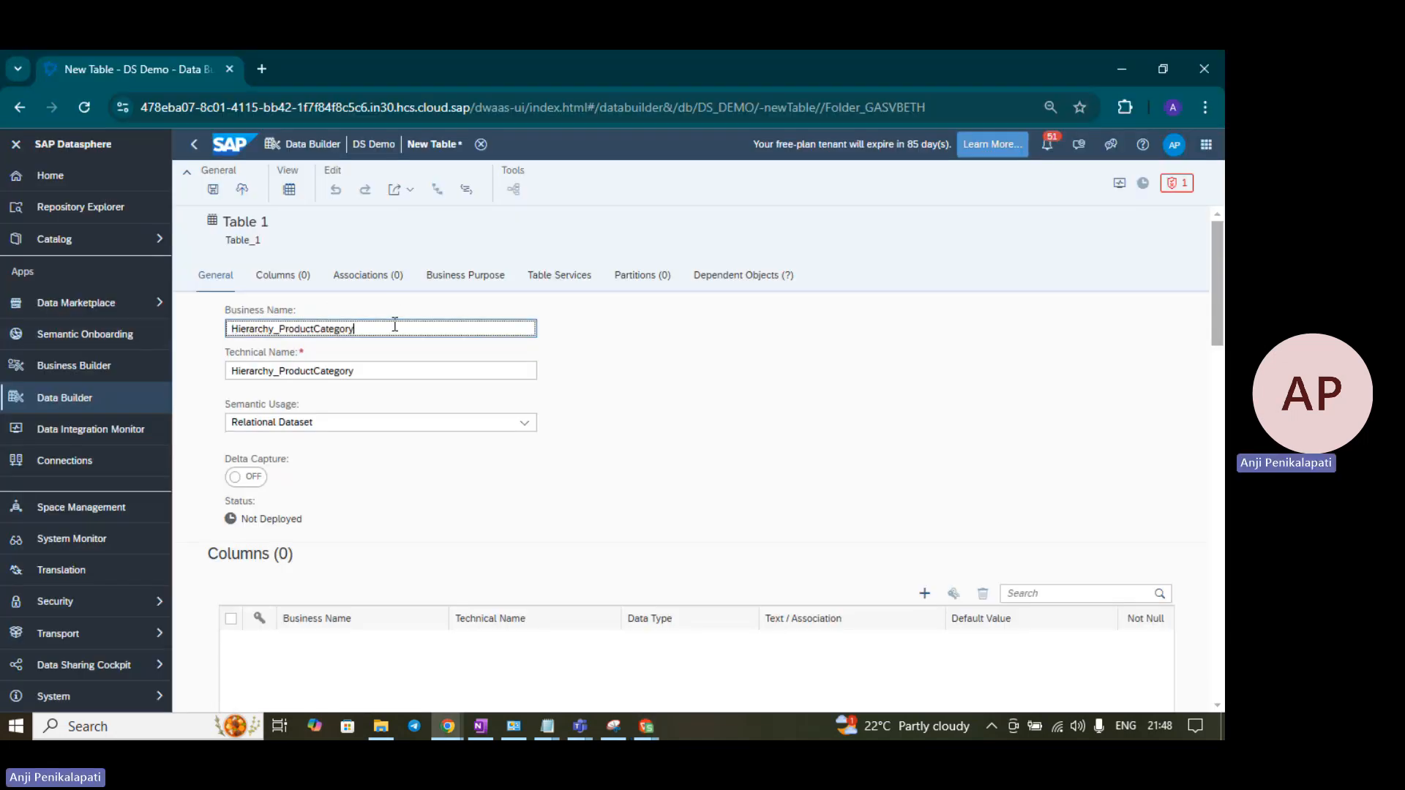
{"action": "key", "text": "alt+Tab"}
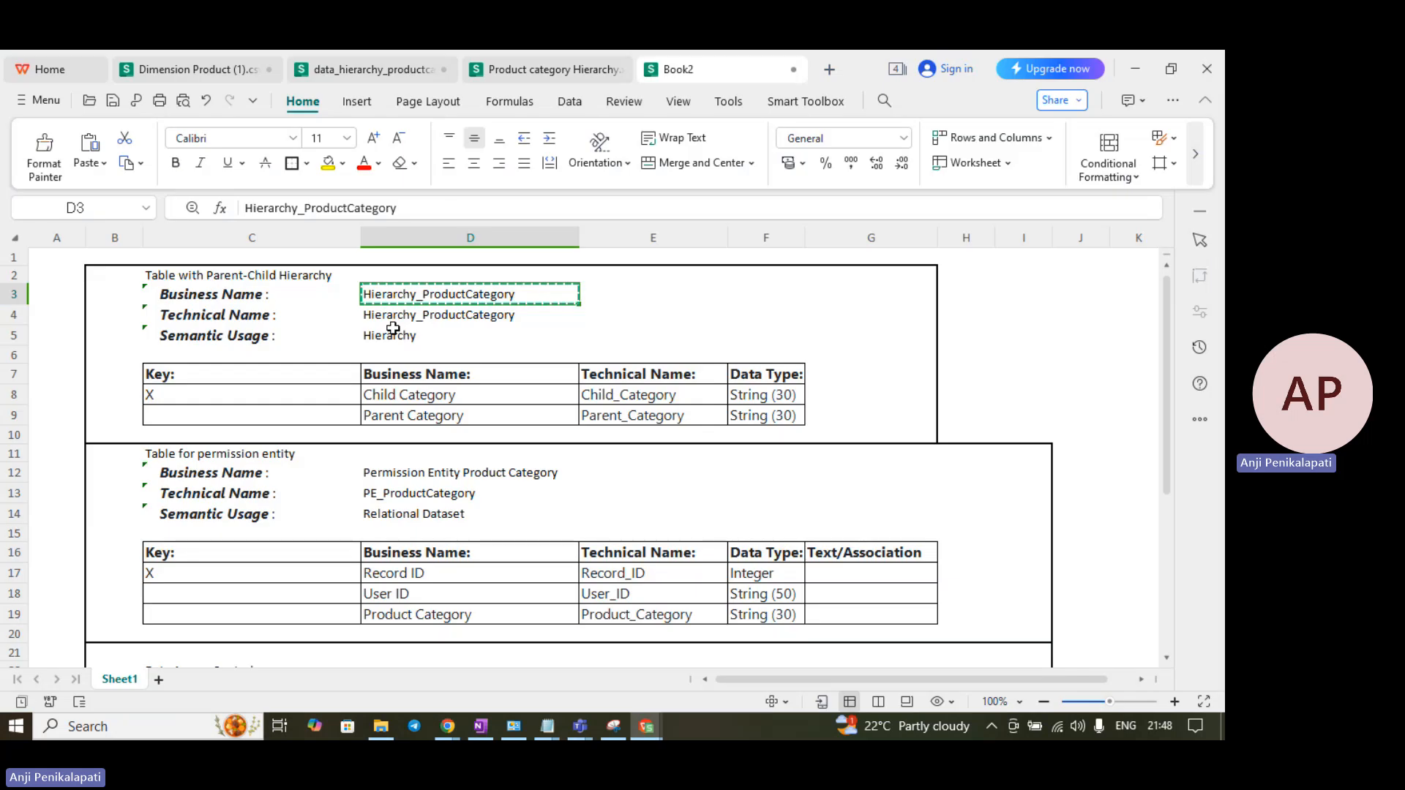
{"action": "key", "text": "alt+Tab"}
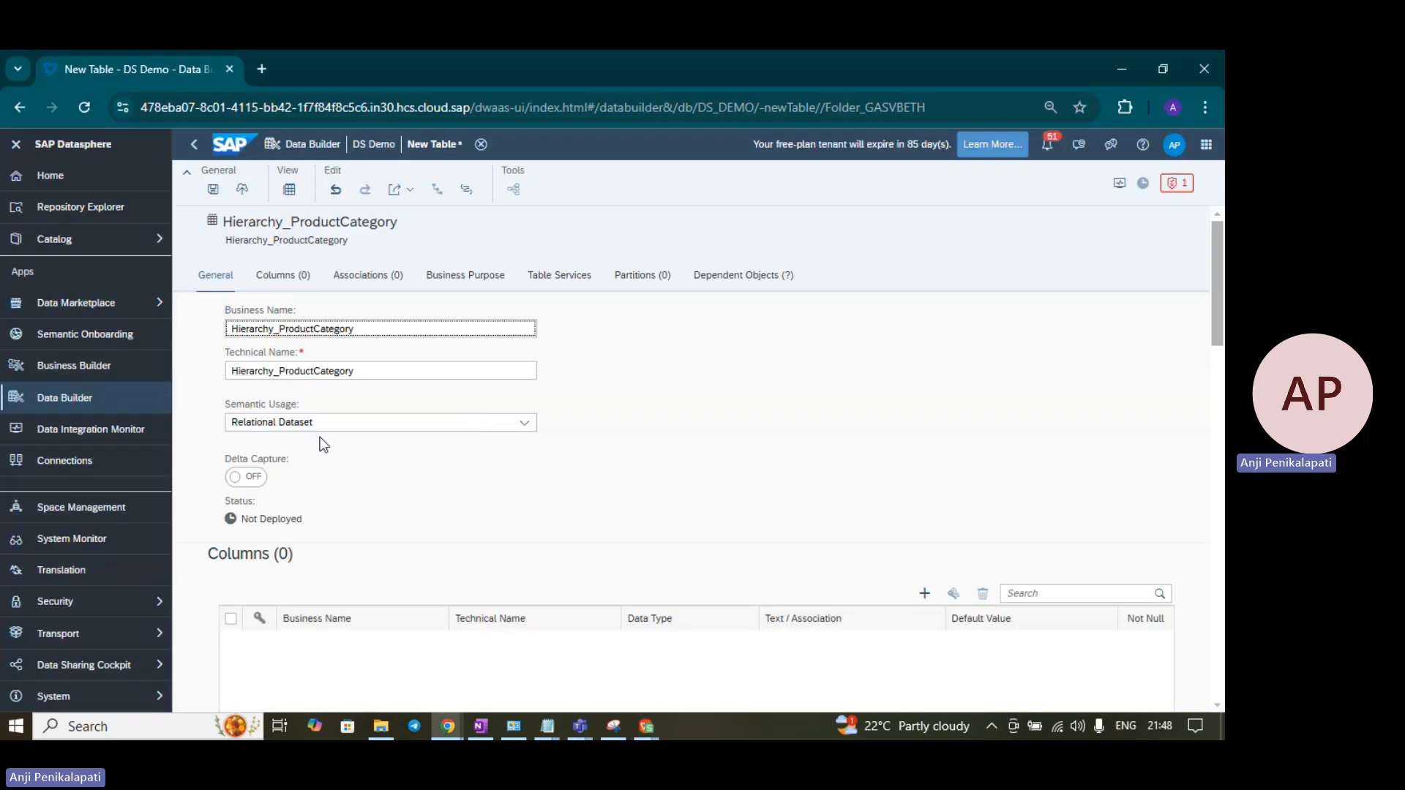
- Set the table's semantic usage to Hierarchy and review its validation messages
{"action": "left_click", "coordinate": [525, 424]}
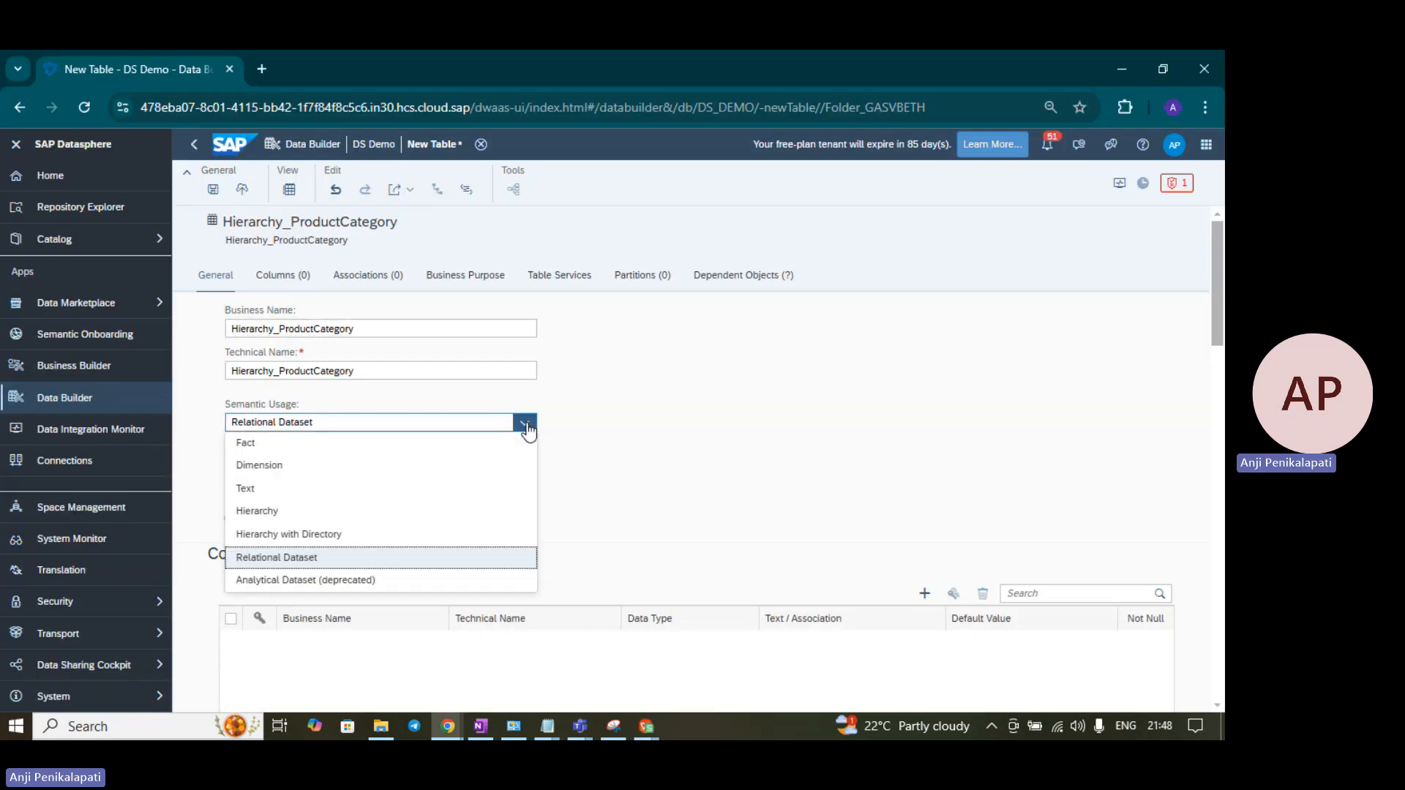
{"action": "left_click", "coordinate": [329, 512]}
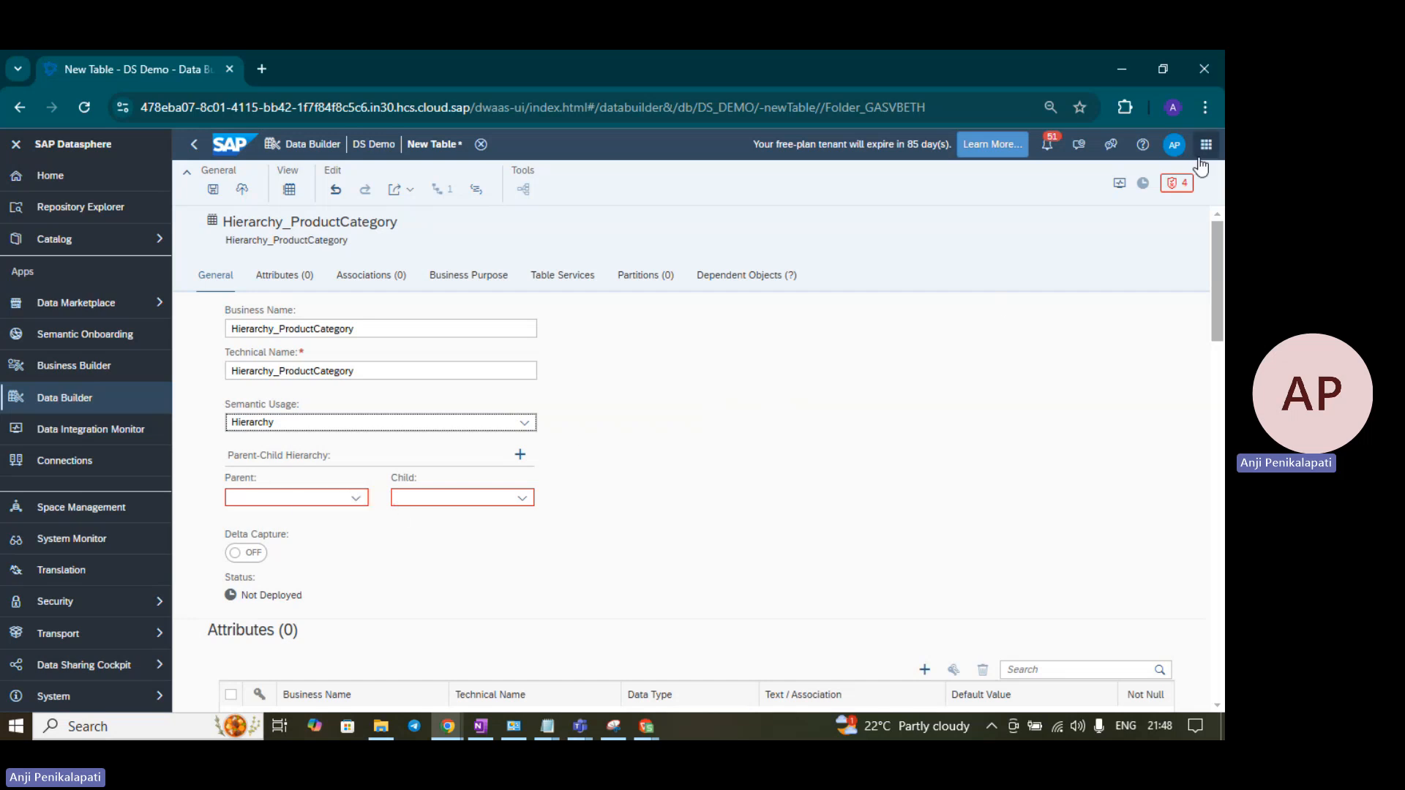
{"action": "left_click", "coordinate": [1177, 184]}
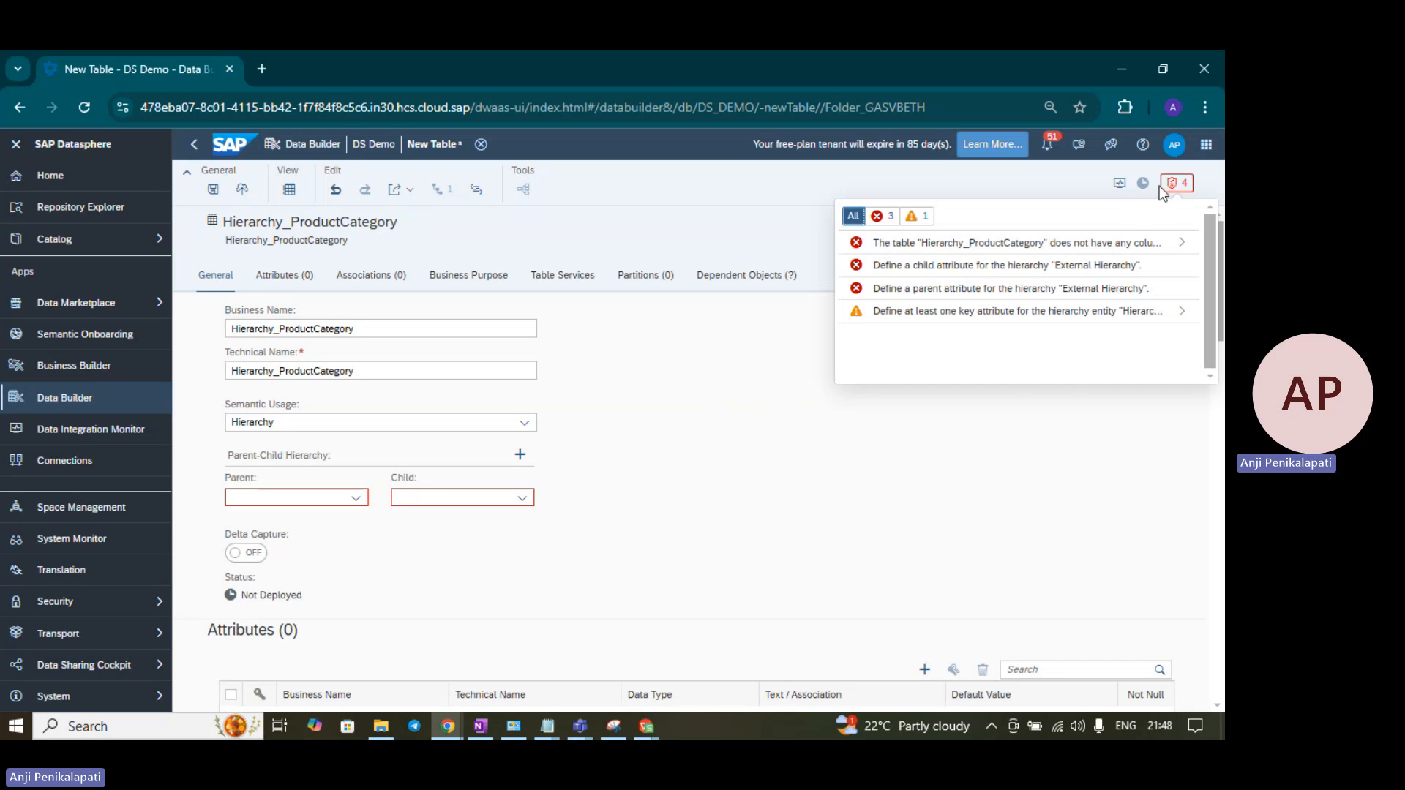
{"action": "left_click", "coordinate": [1186, 187]}
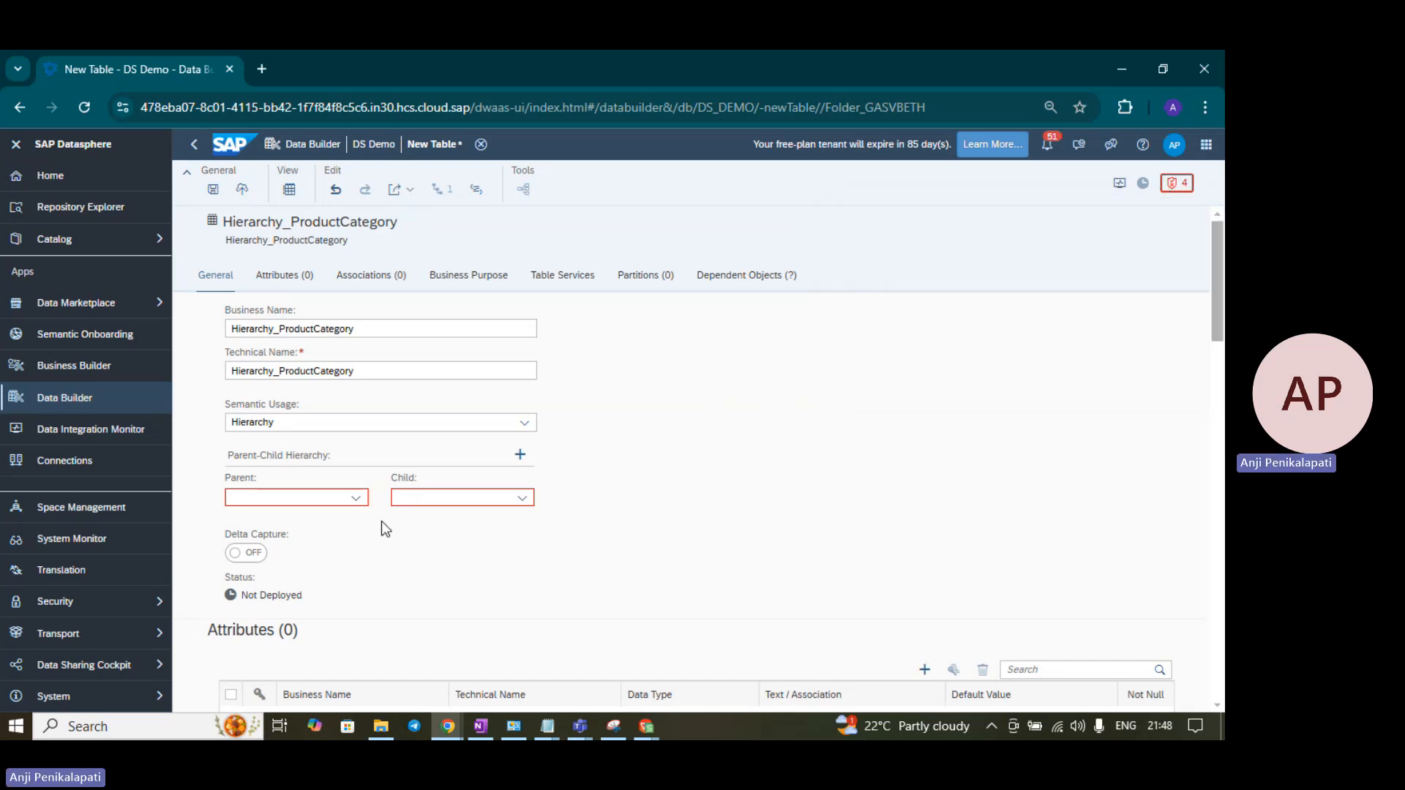
{"action": "left_click", "coordinate": [357, 498]}
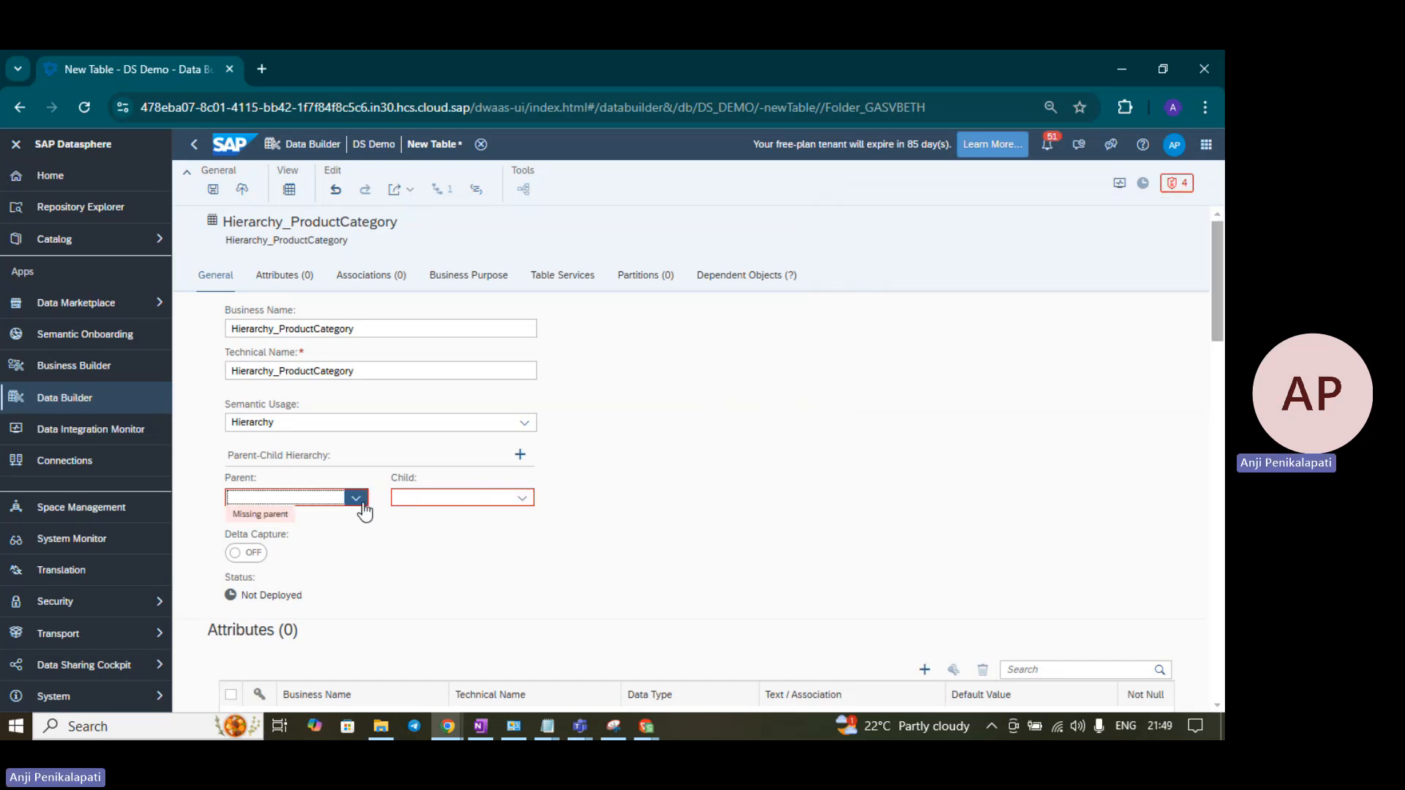
{"action": "left_click", "coordinate": [517, 499]}
{"action": "left_click", "coordinate": [666, 456]}
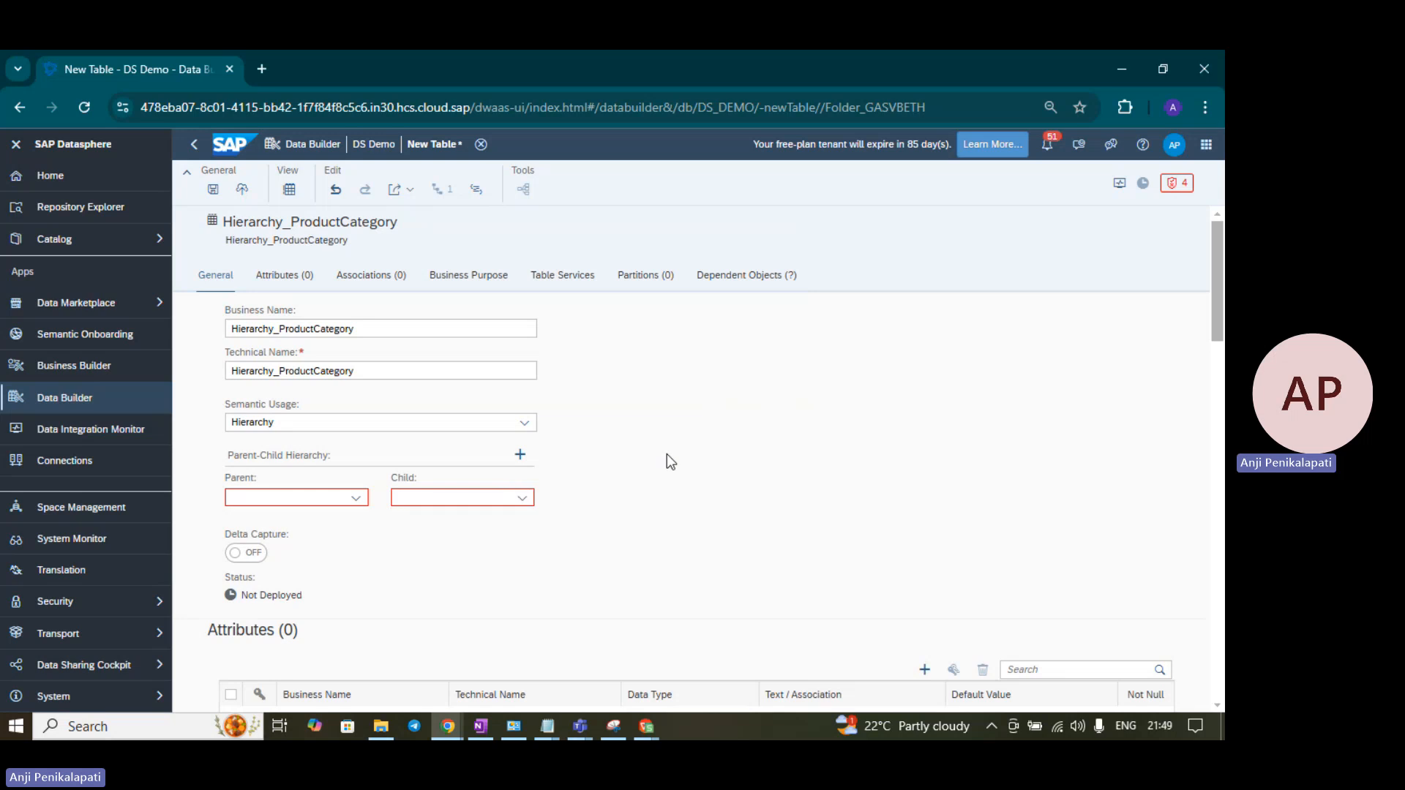
{"action": "left_click", "coordinate": [292, 276]}
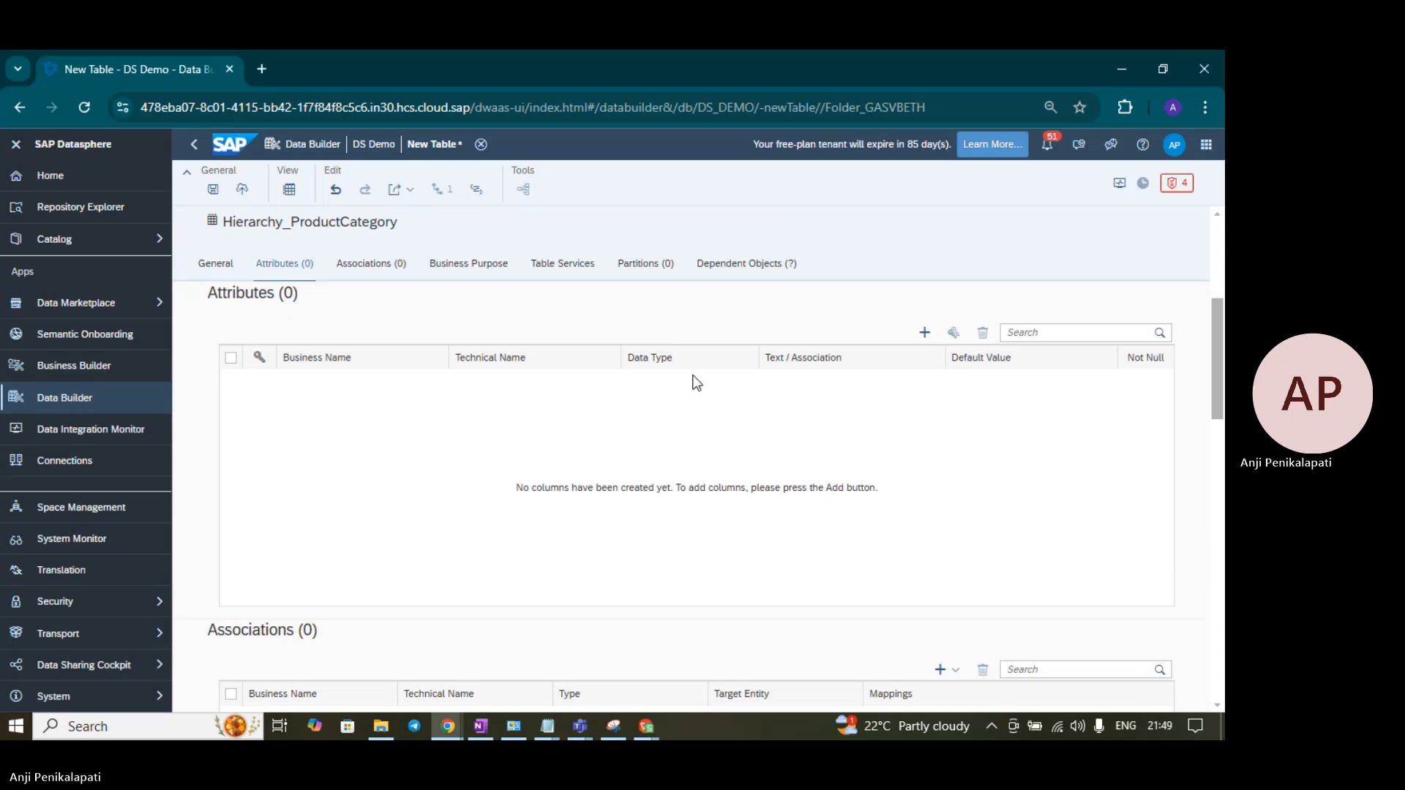
- Add two attributes and rename the first one to Child Category
{"action": "key", "text": "alt+Tab"}
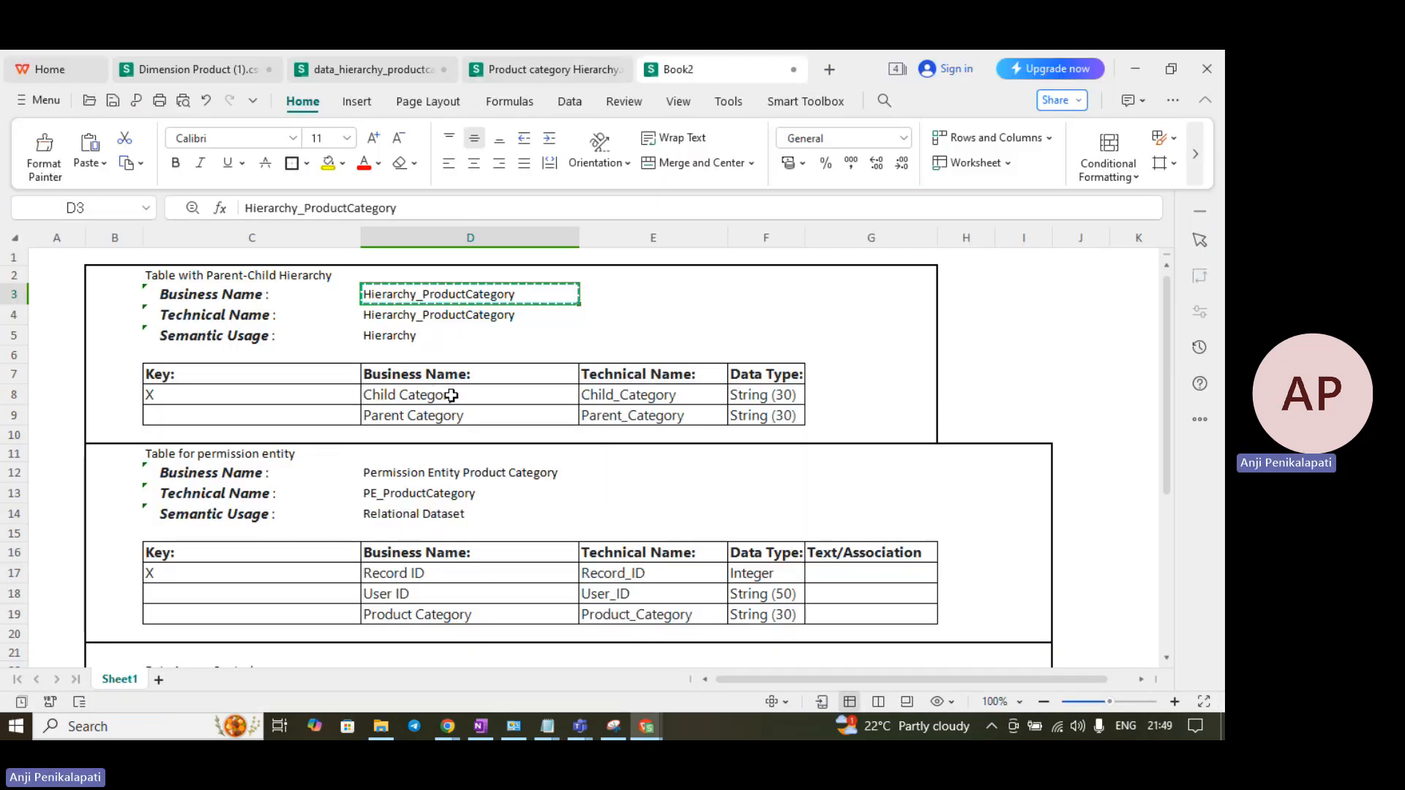
{"action": "key", "text": "alt+Tab"}
{"action": "left_click", "coordinate": [925, 333]}
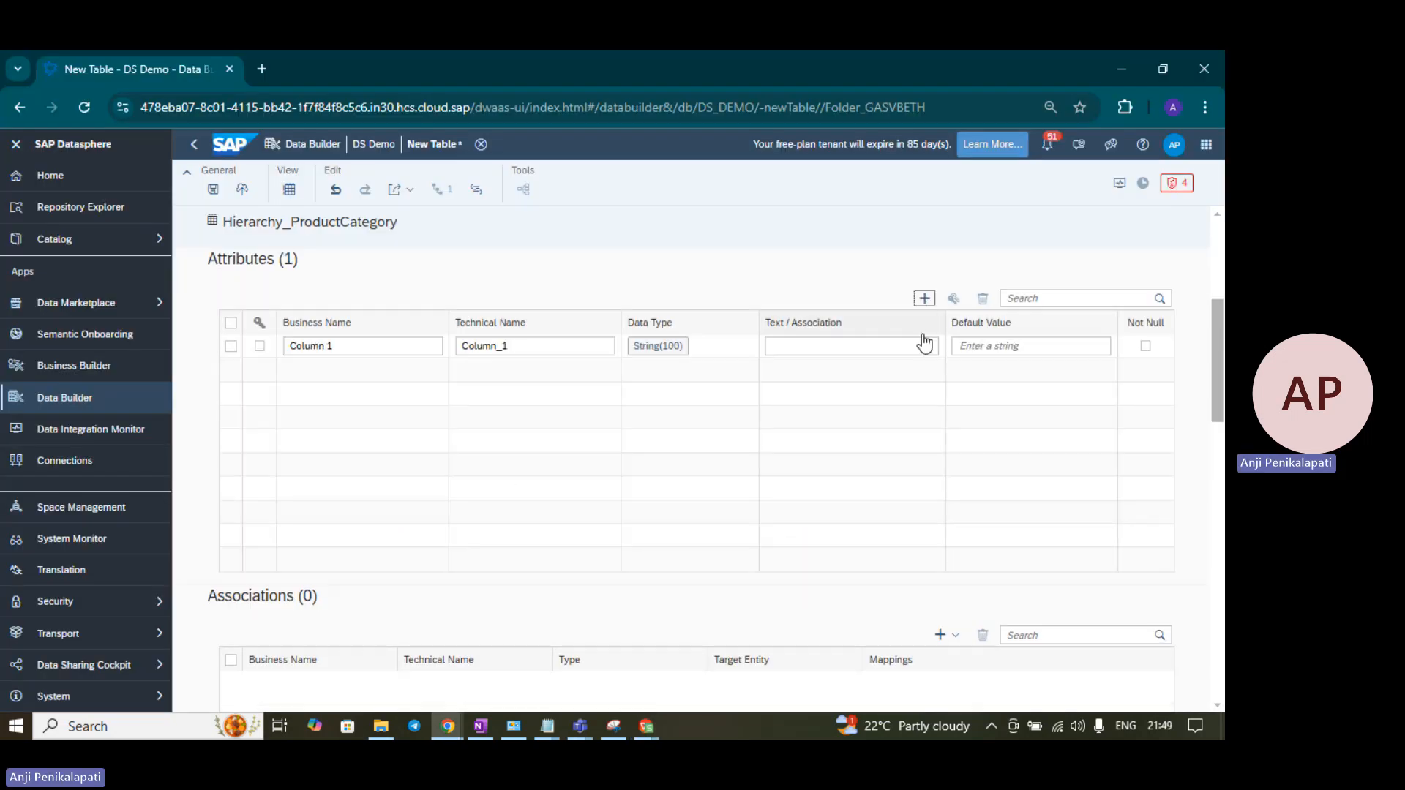
{"action": "left_click", "coordinate": [925, 333]}
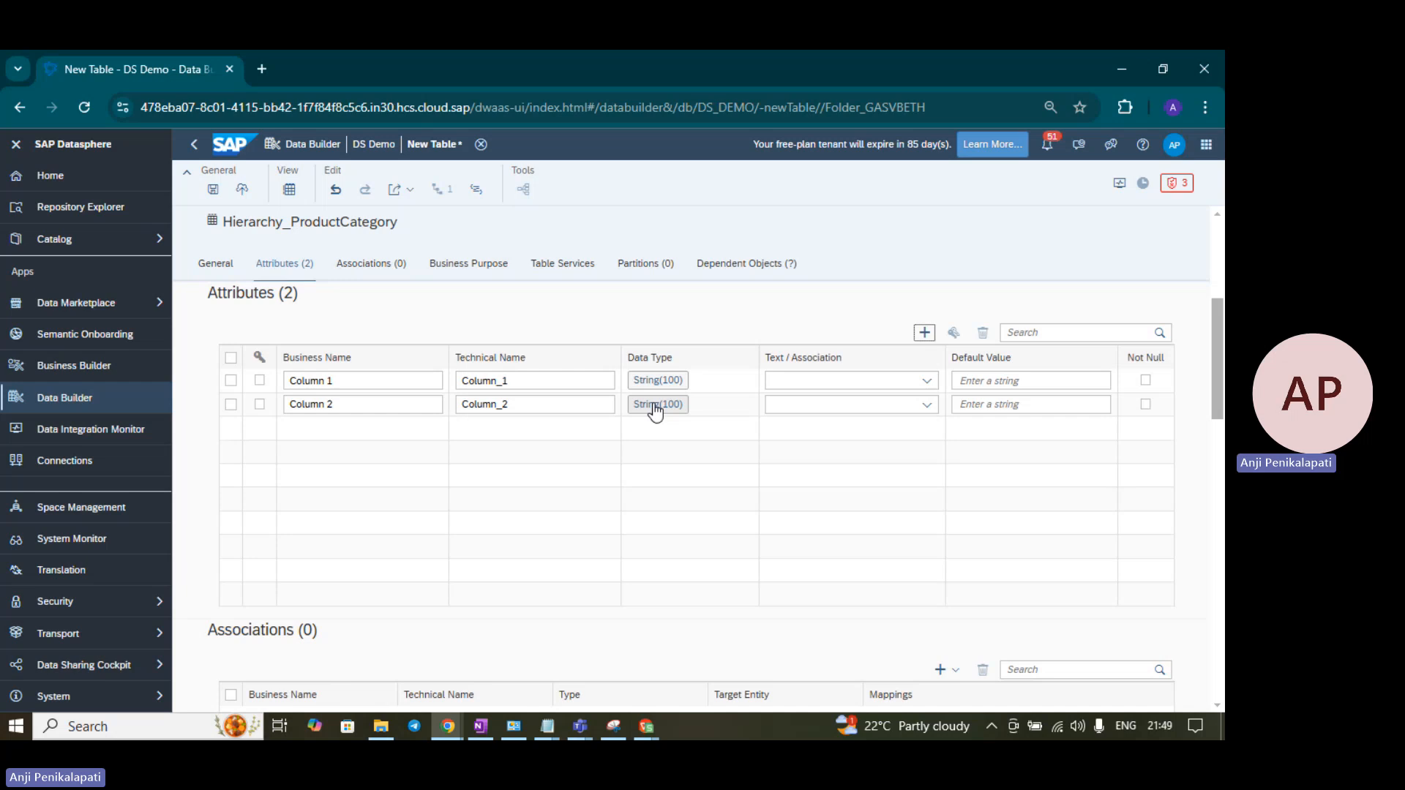
{"action": "key", "text": "alt+Tab"}
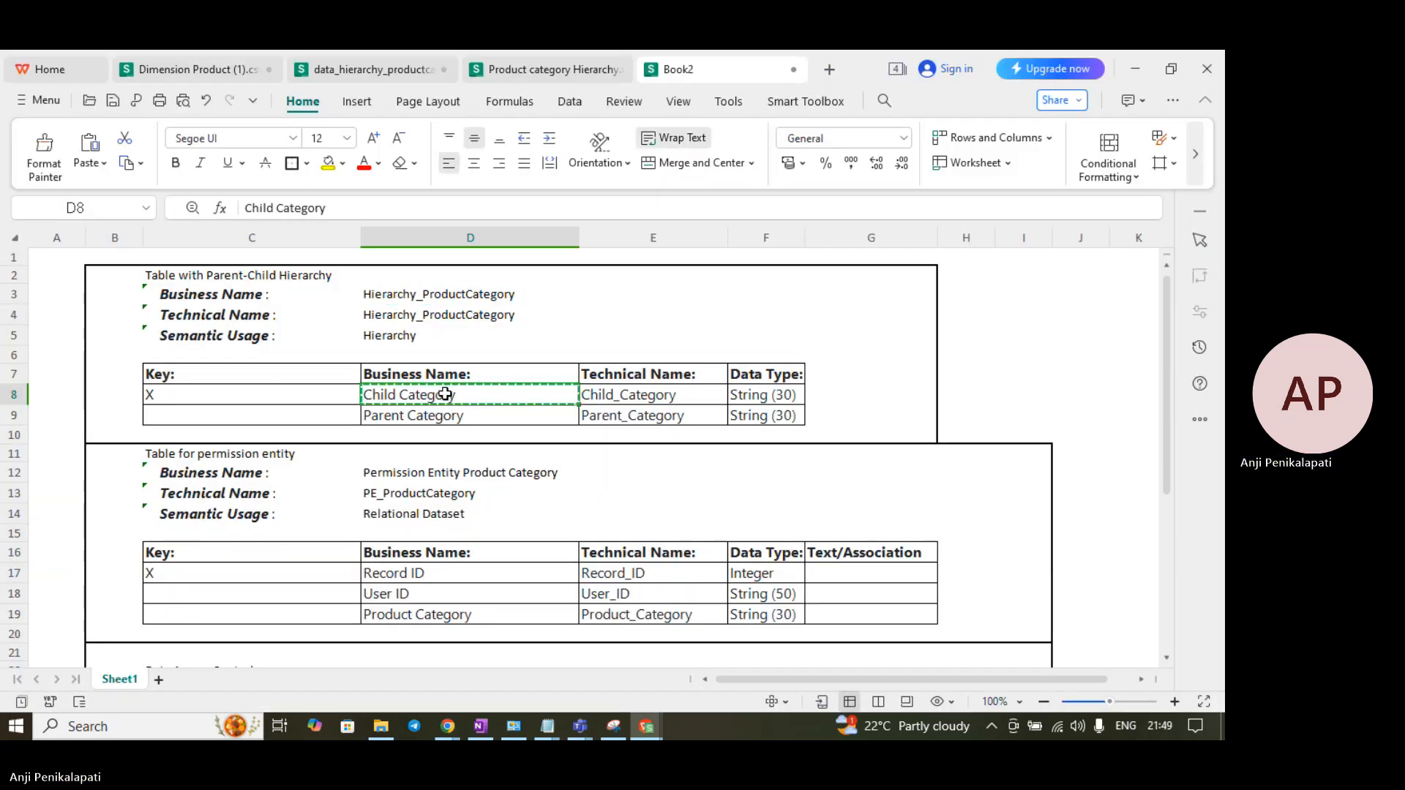
{"action": "key", "text": "alt+Tab"}
{"action": "left_click", "coordinate": [338, 381]}
{"action": "left_click_drag", "start_coordinate": [367, 382], "coordinate": [265, 395]}
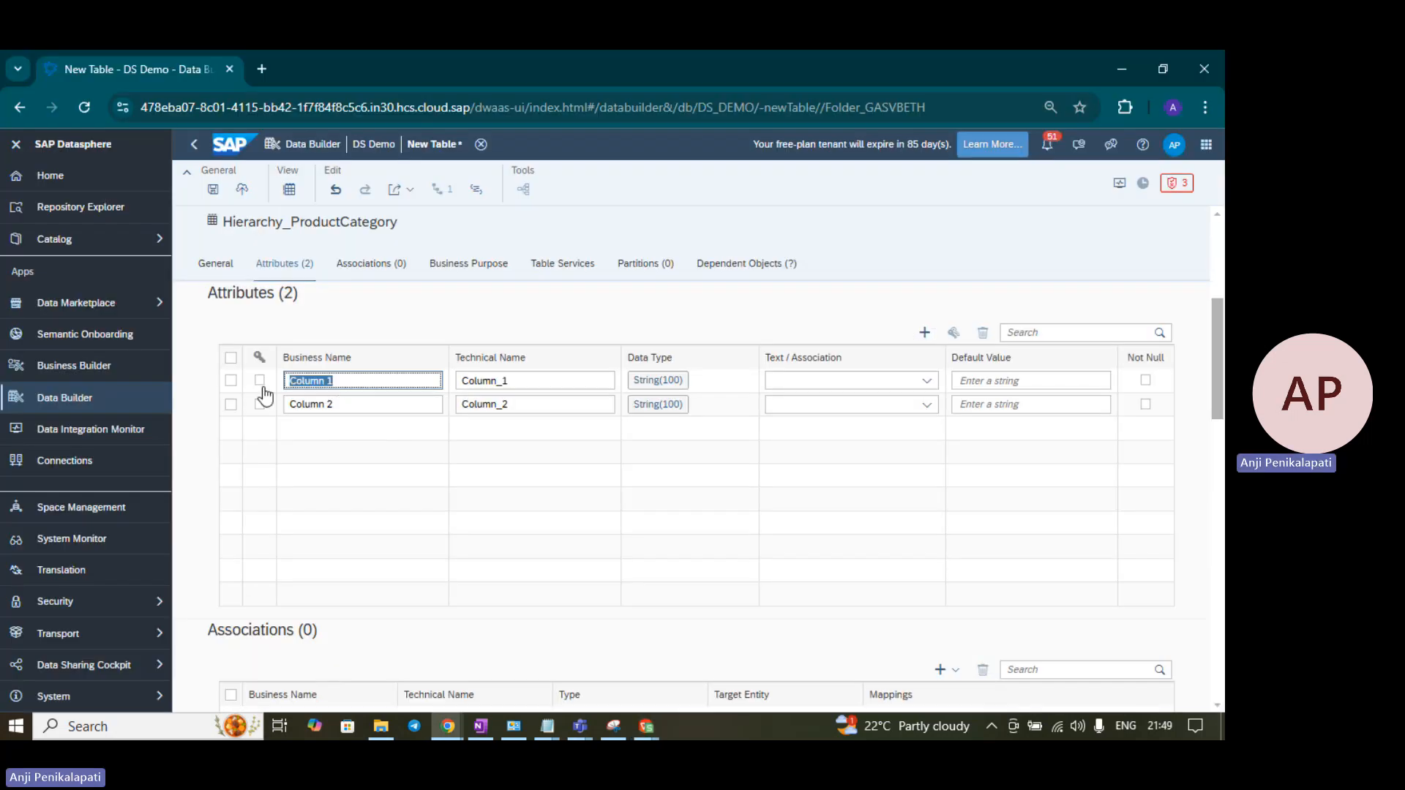
{"action": "type", "text": "Child Category"}
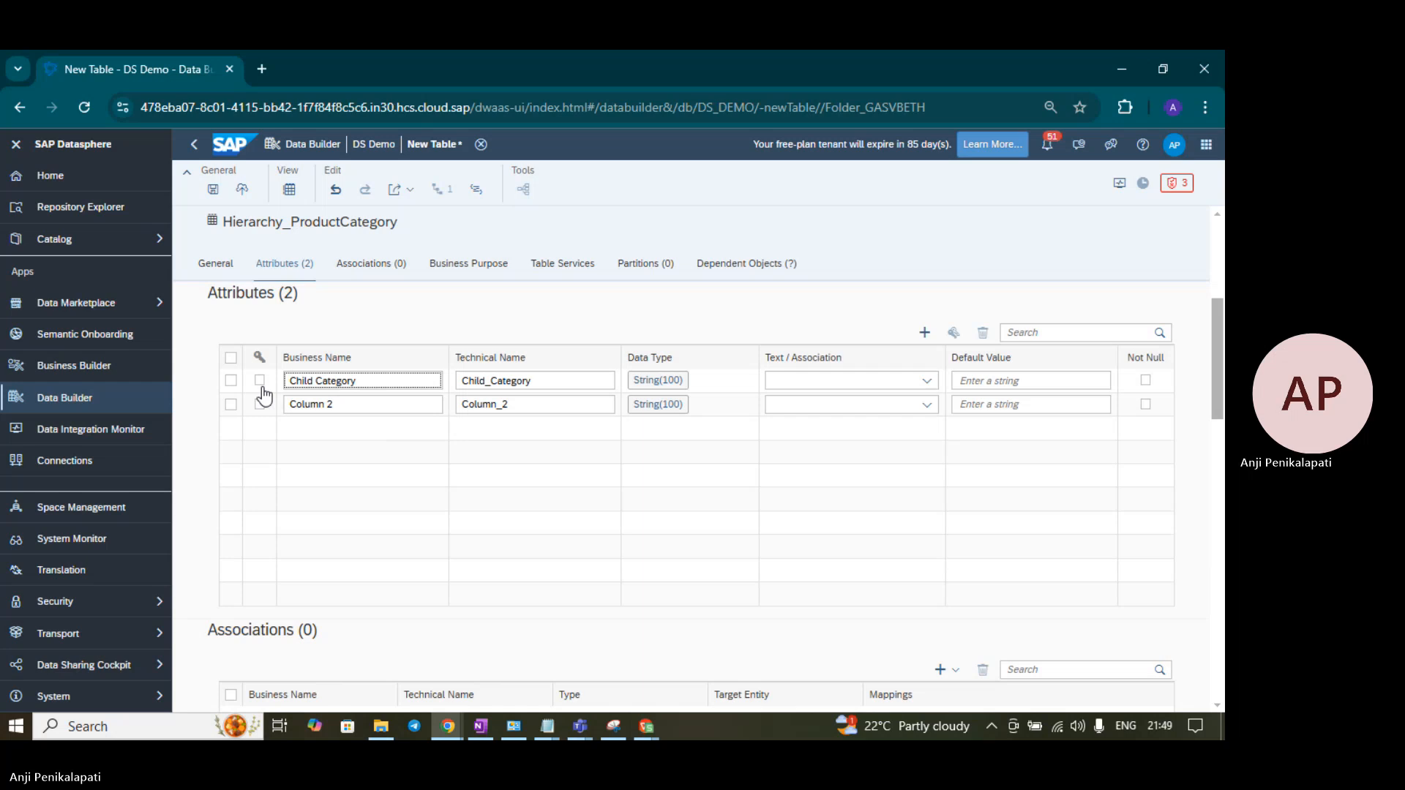
- Rename the second attribute to Parent Category, copied from cell D9
{"action": "key", "text": "alt+Tab"}
{"action": "left_click", "coordinate": [444, 415]}
{"action": "key", "text": "ctrl+c"}
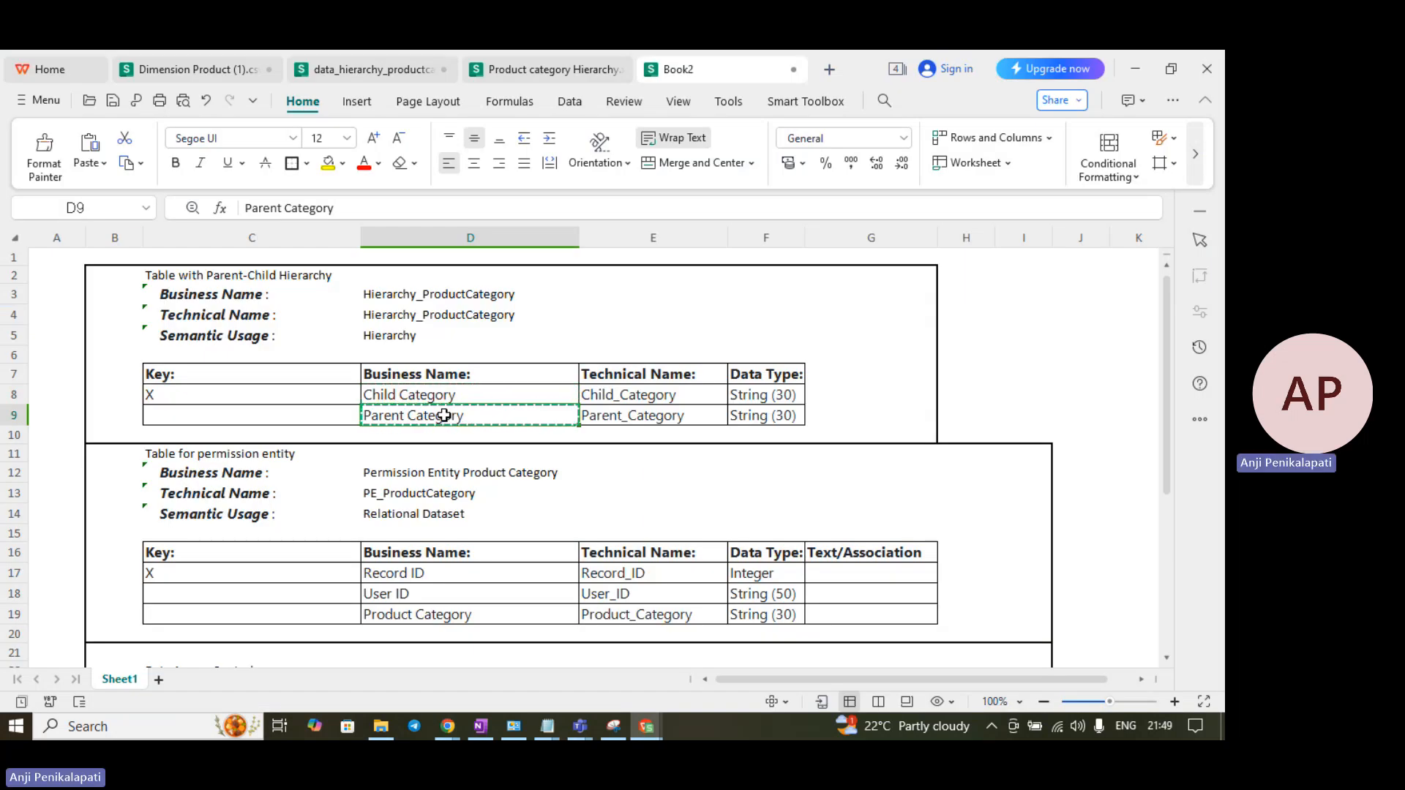
{"action": "key", "text": "alt+Tab"}
{"action": "left_click_drag", "start_coordinate": [424, 404], "coordinate": [293, 402]}
{"action": "key", "text": "ctrl+v"}
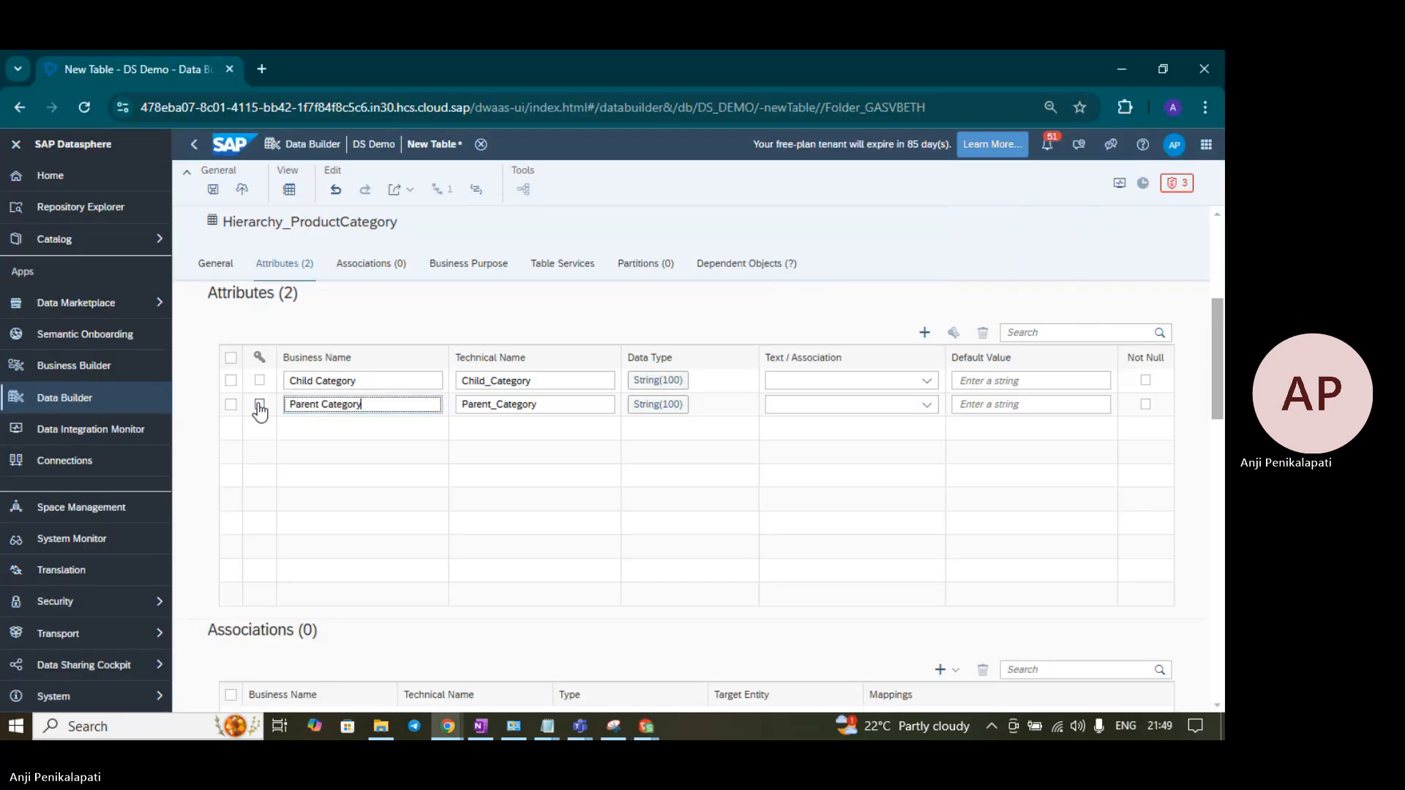
- Give Child Category and Parent Category String length 30 and make Child Category the key
{"action": "left_click", "coordinate": [655, 384]}
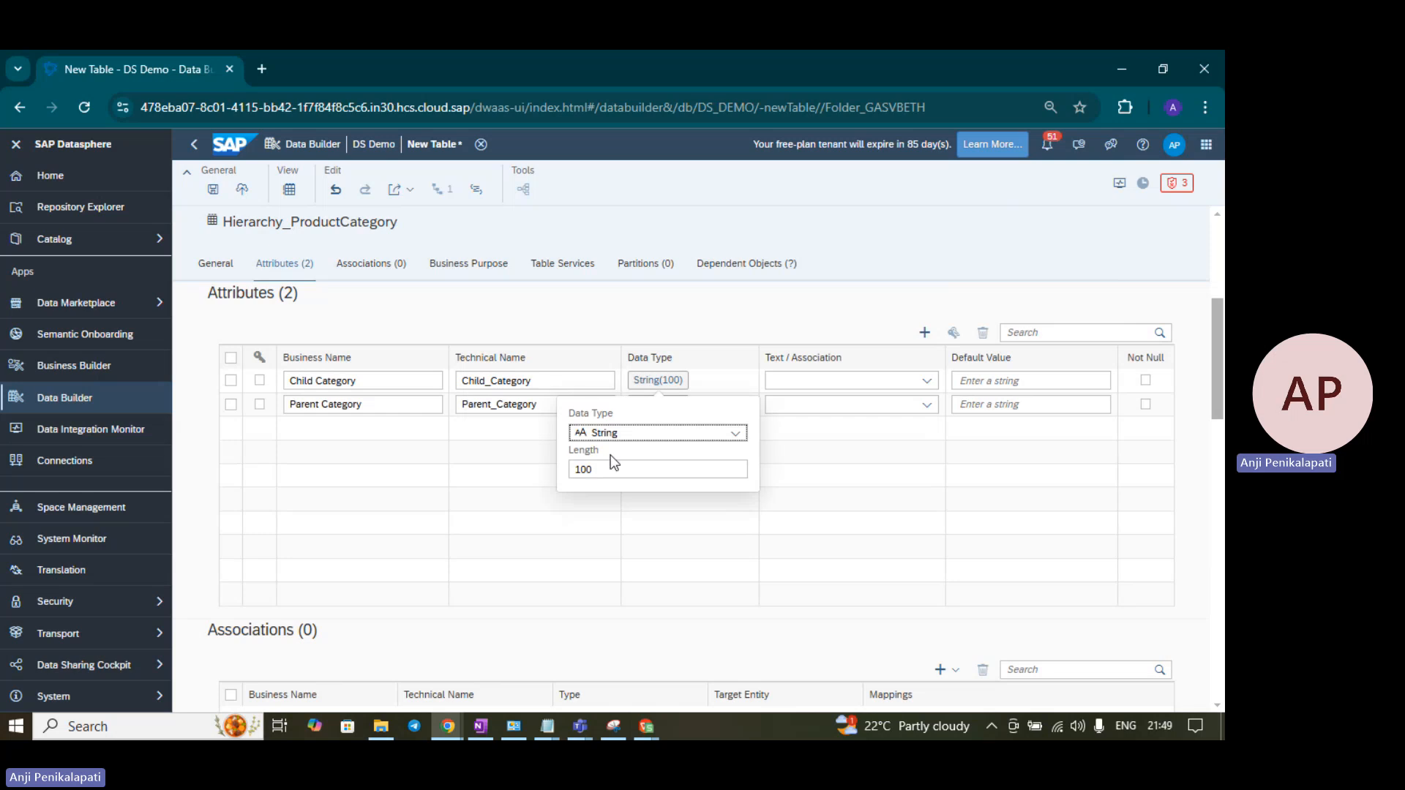
{"action": "left_click_drag", "start_coordinate": [614, 461], "coordinate": [536, 470]}
{"action": "type", "text": "3"}
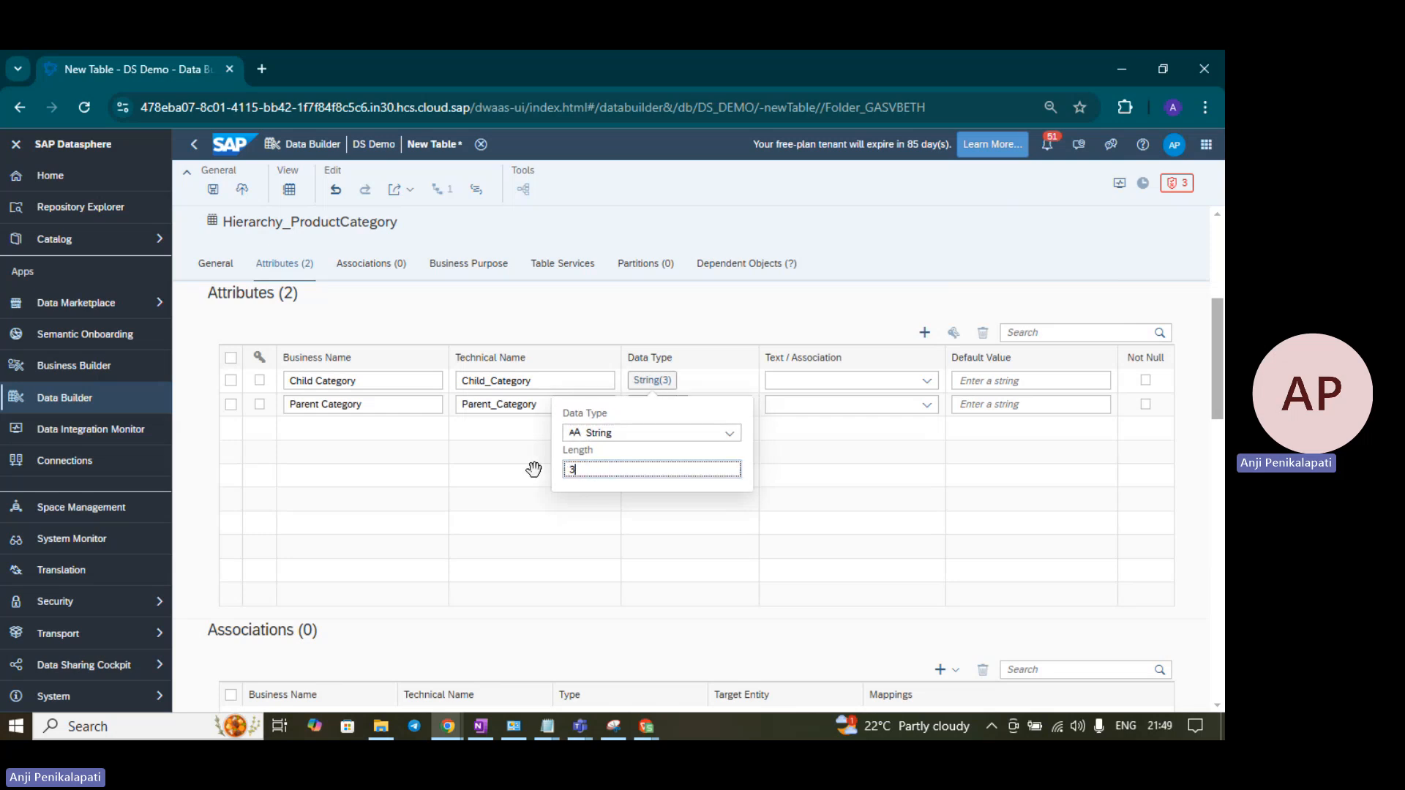
{"action": "type", "text": "0"}
{"action": "left_click", "coordinate": [534, 470]}
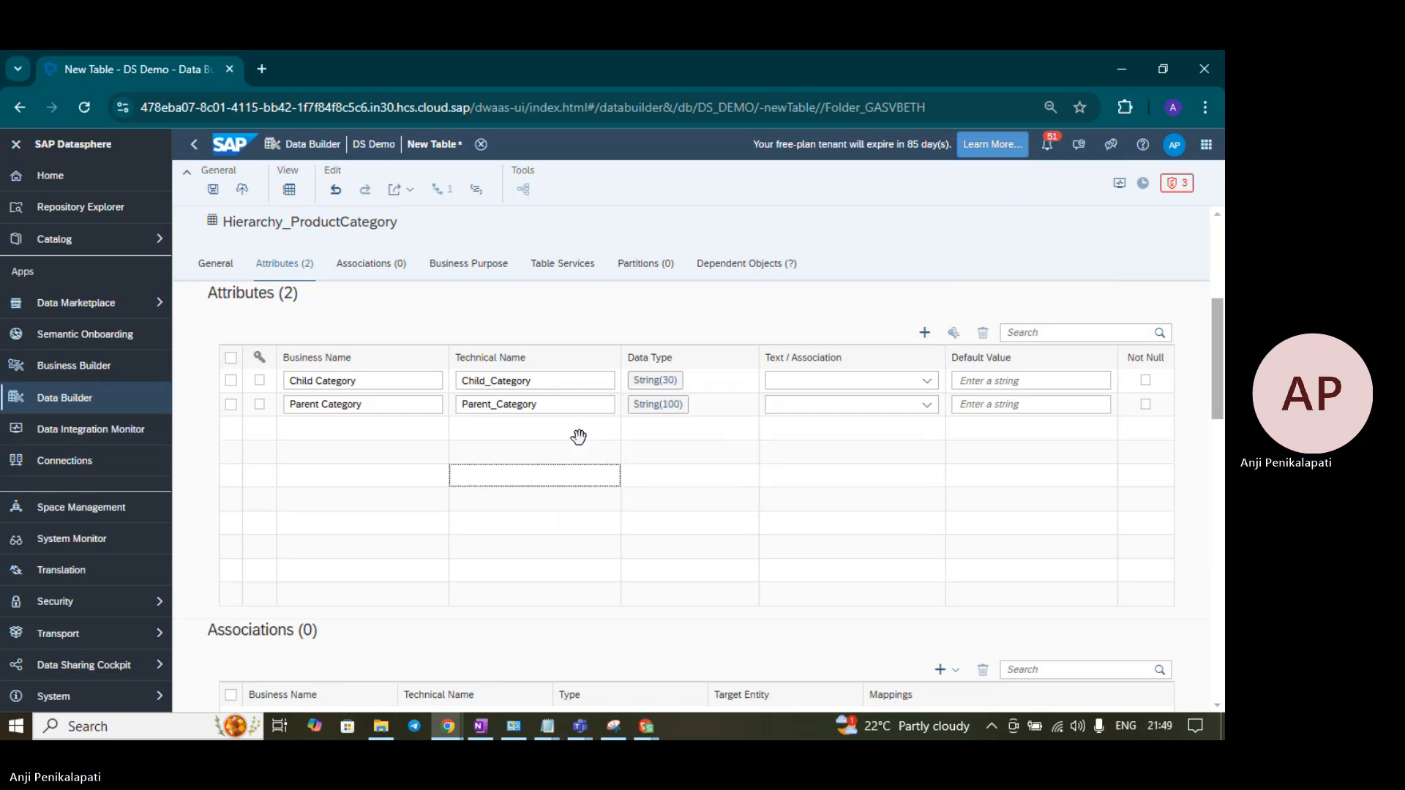
{"action": "left_click", "coordinate": [653, 407]}
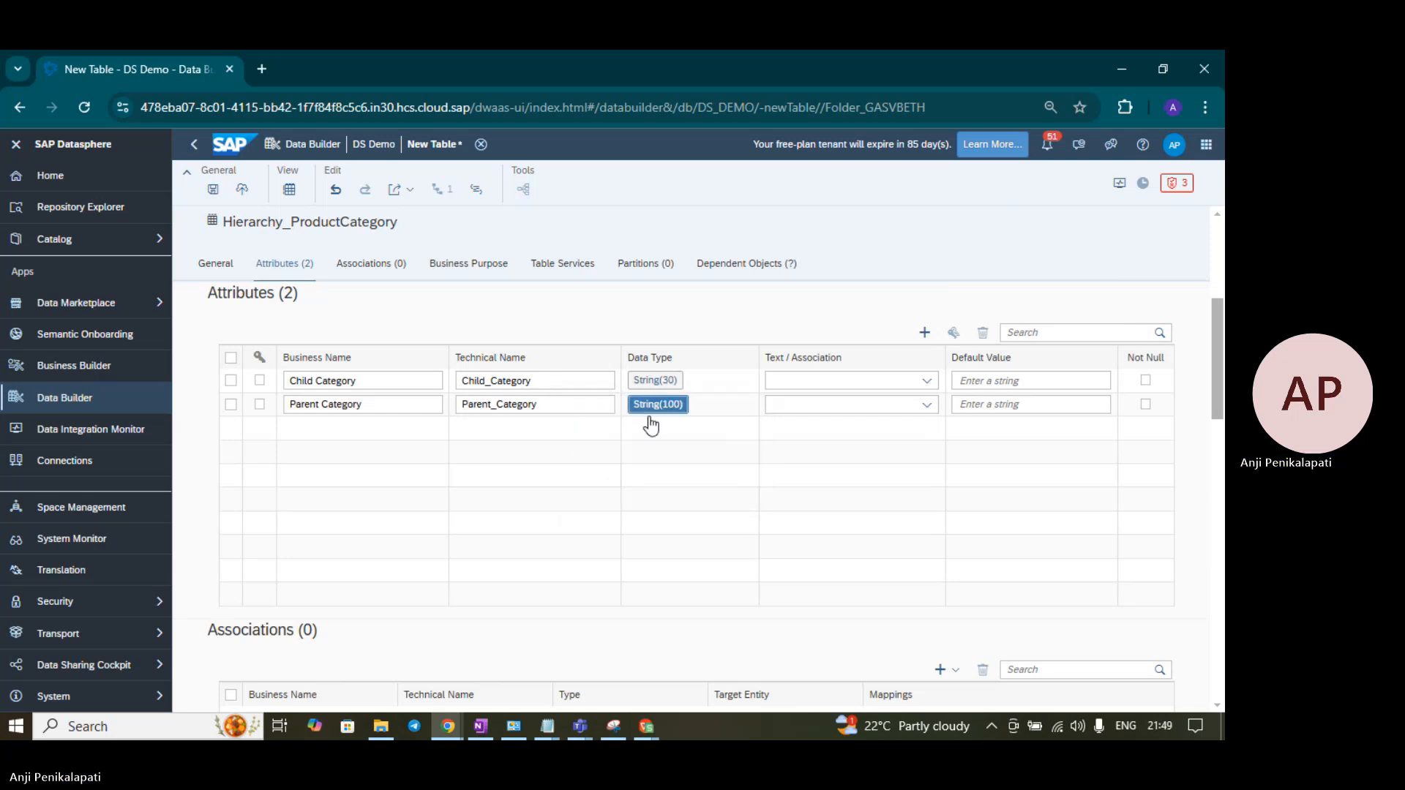
{"action": "type", "text": "30"}
{"action": "left_click", "coordinate": [516, 495]}
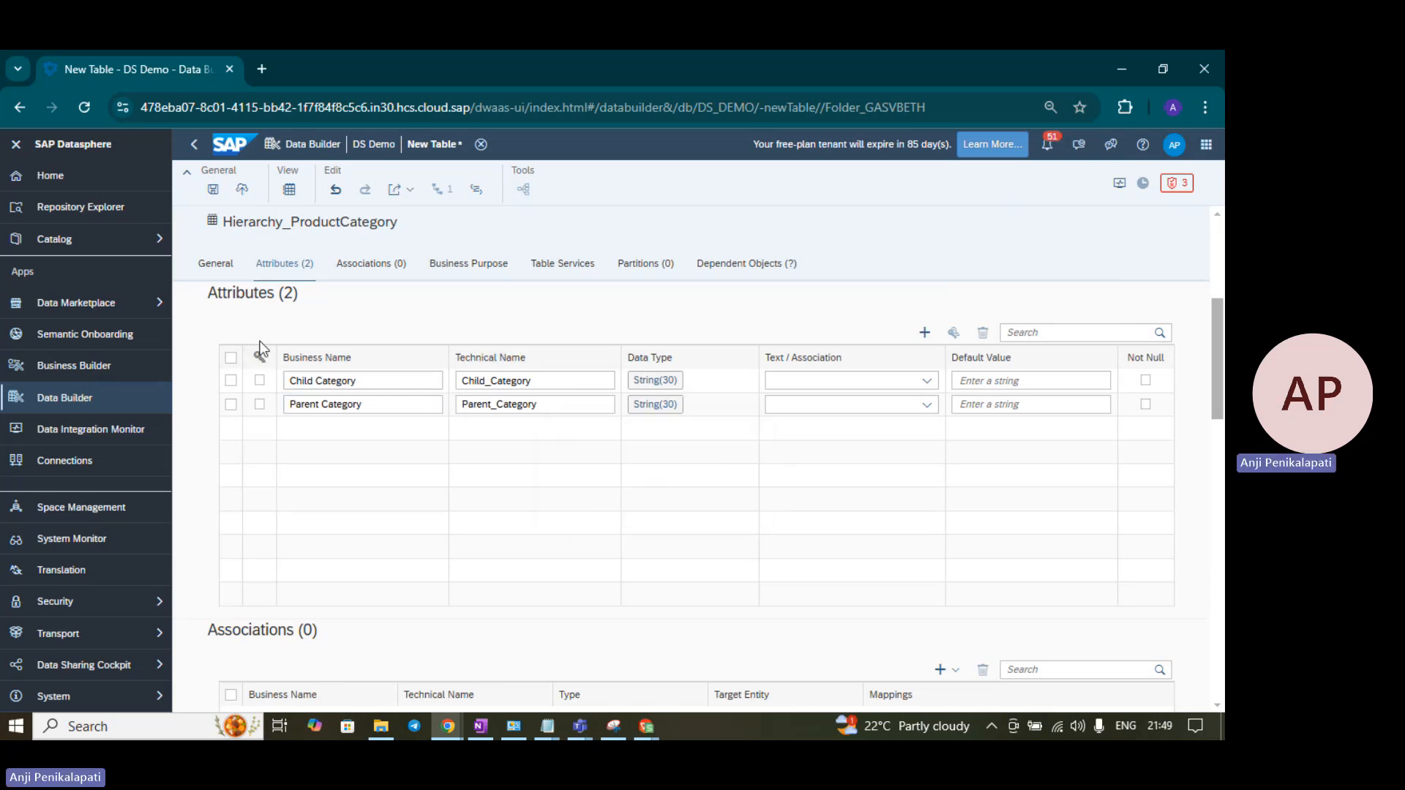
{"action": "left_click", "coordinate": [259, 381]}
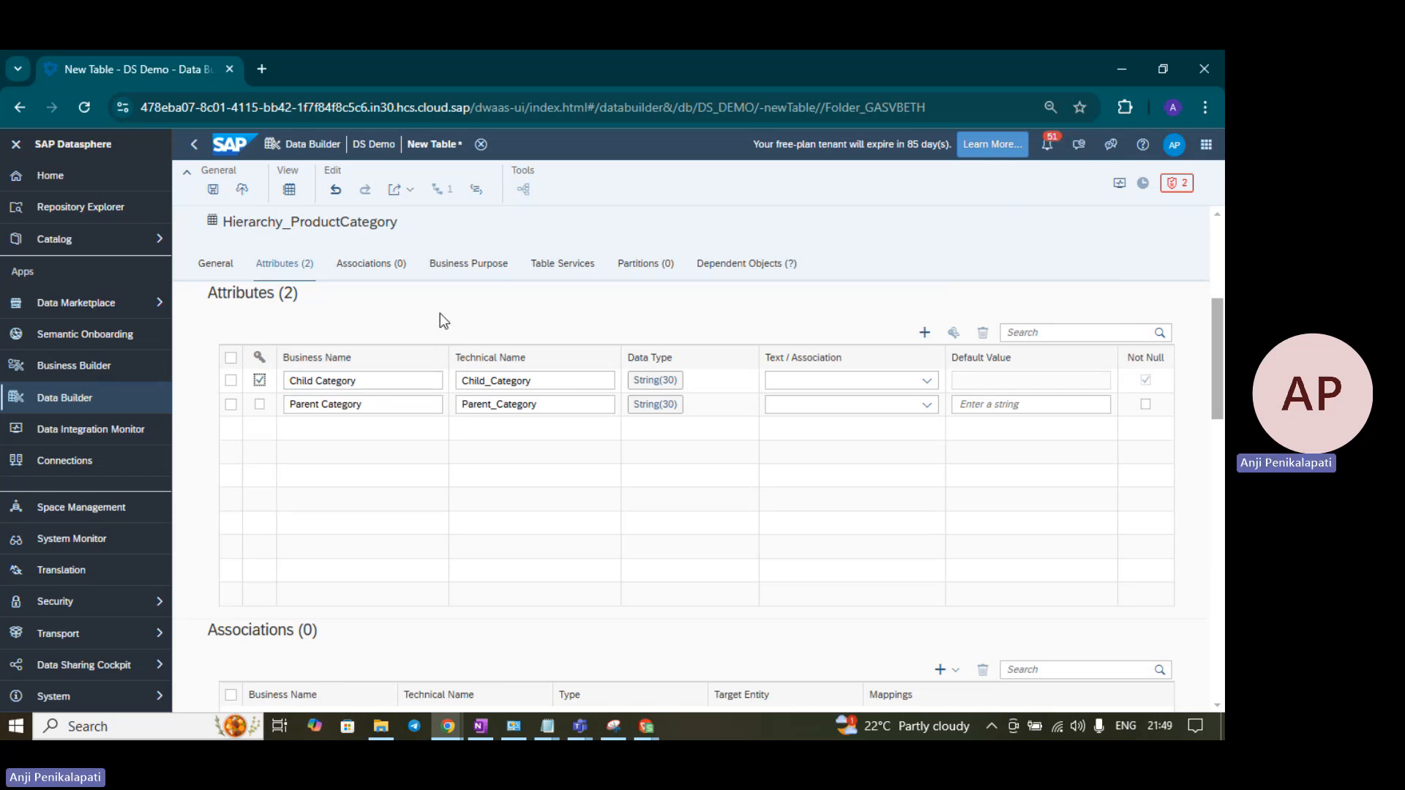
{"action": "scroll", "coordinate": [440, 313], "scroll_direction": "up", "scroll_amount": 2}
- Set the parent-child hierarchy to Parent Category as parent and Child Category as child, then save
{"action": "scroll", "coordinate": [441, 313], "scroll_direction": "up", "scroll_amount": 2}
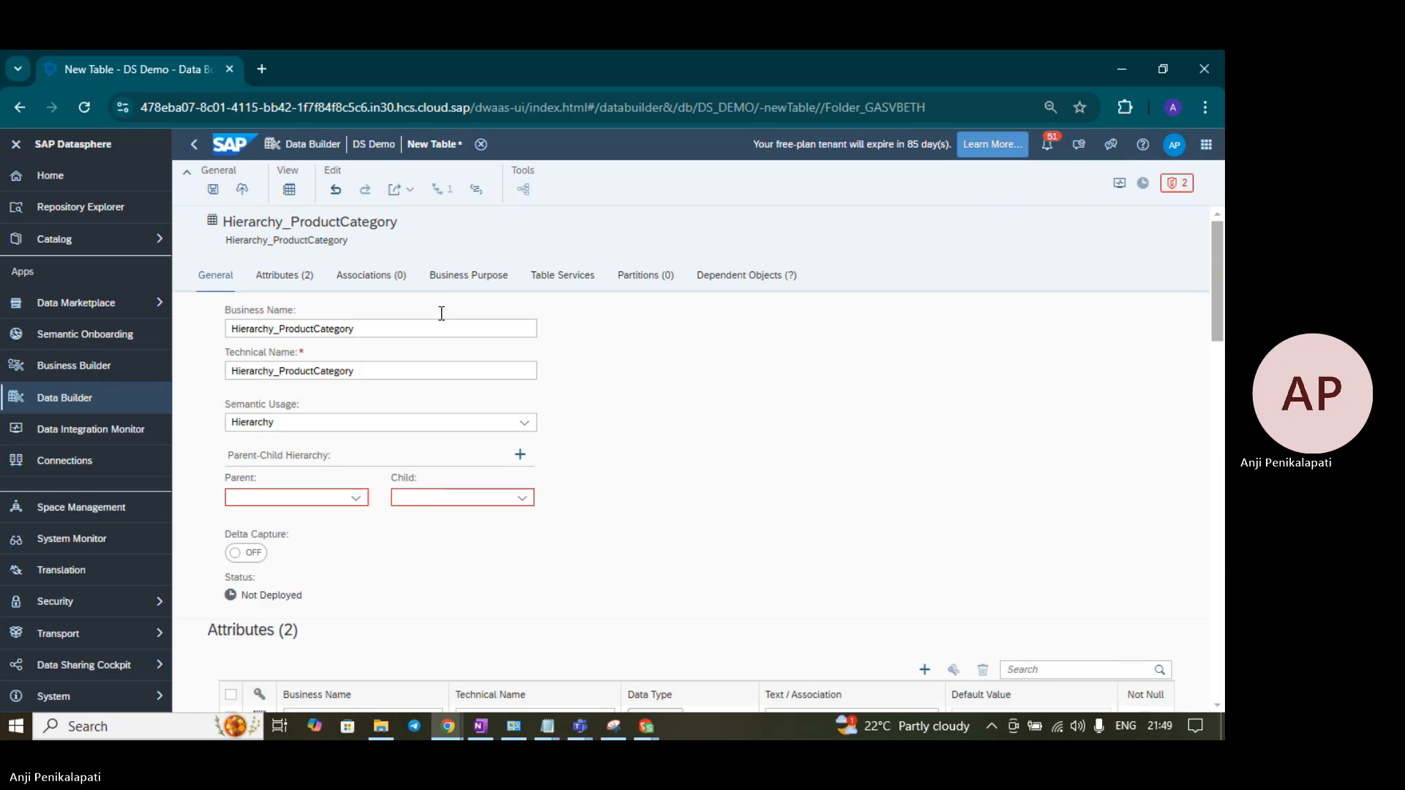
{"action": "scroll", "coordinate": [441, 313], "scroll_direction": "down", "scroll_amount": 1}
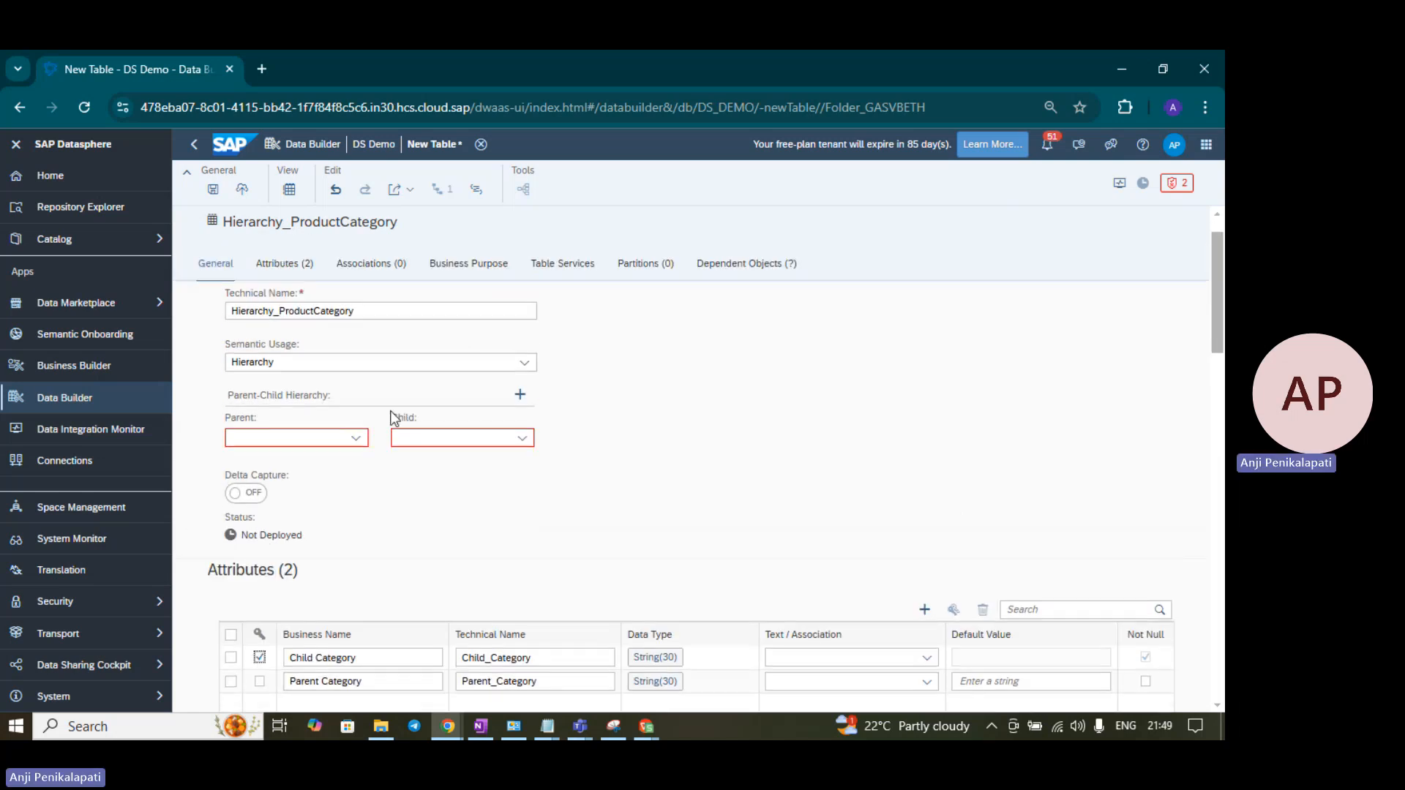
{"action": "left_click", "coordinate": [220, 274]}
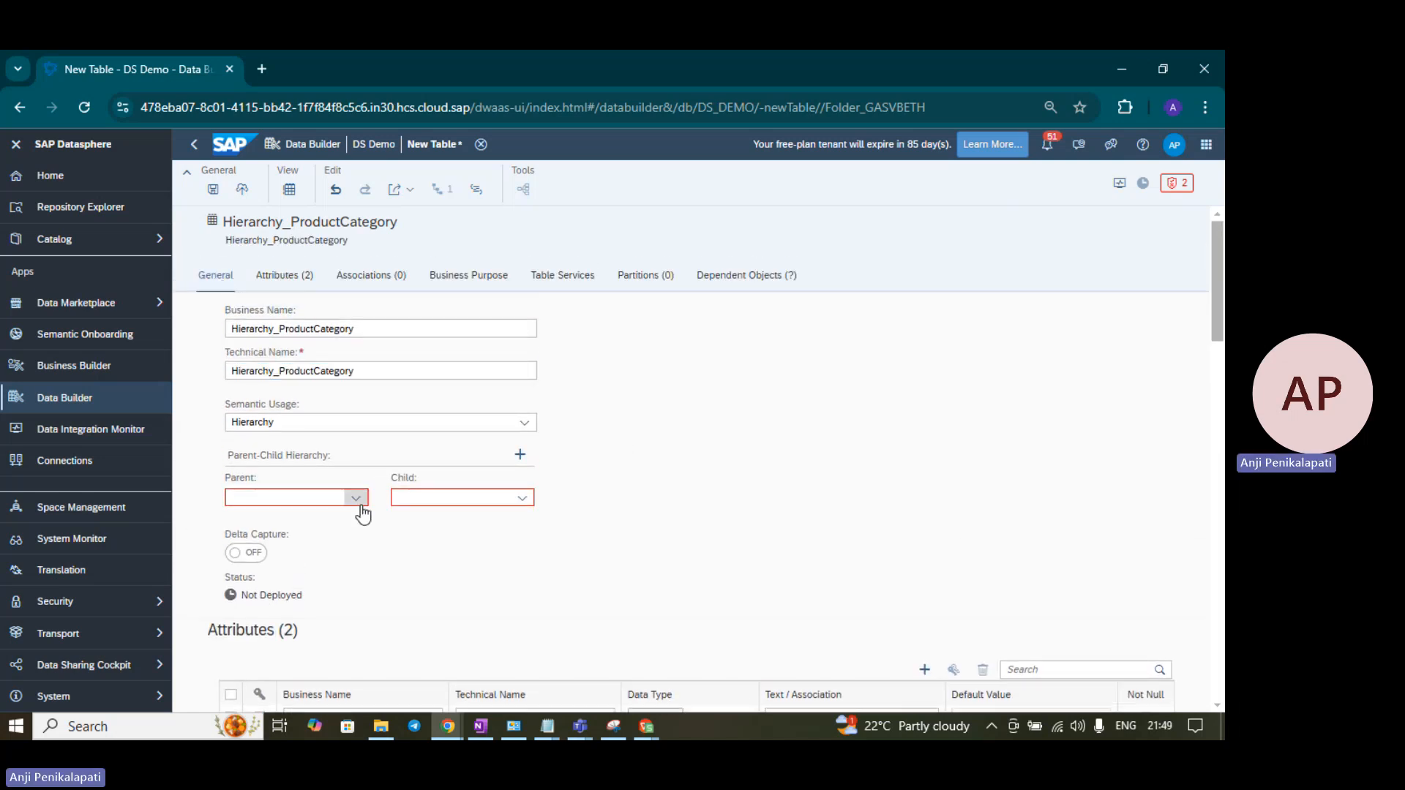
{"action": "left_click", "coordinate": [357, 499]}
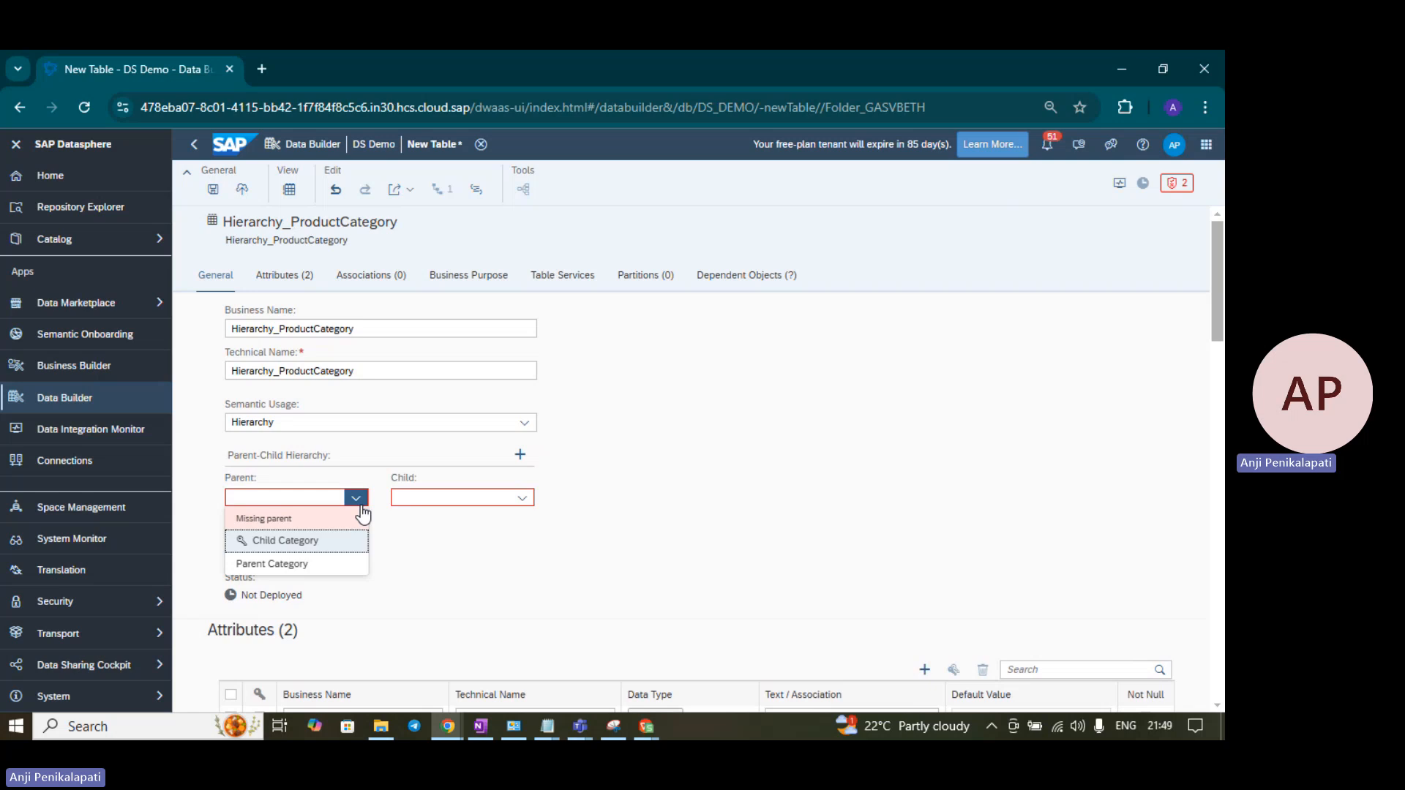
{"action": "left_click", "coordinate": [354, 570]}
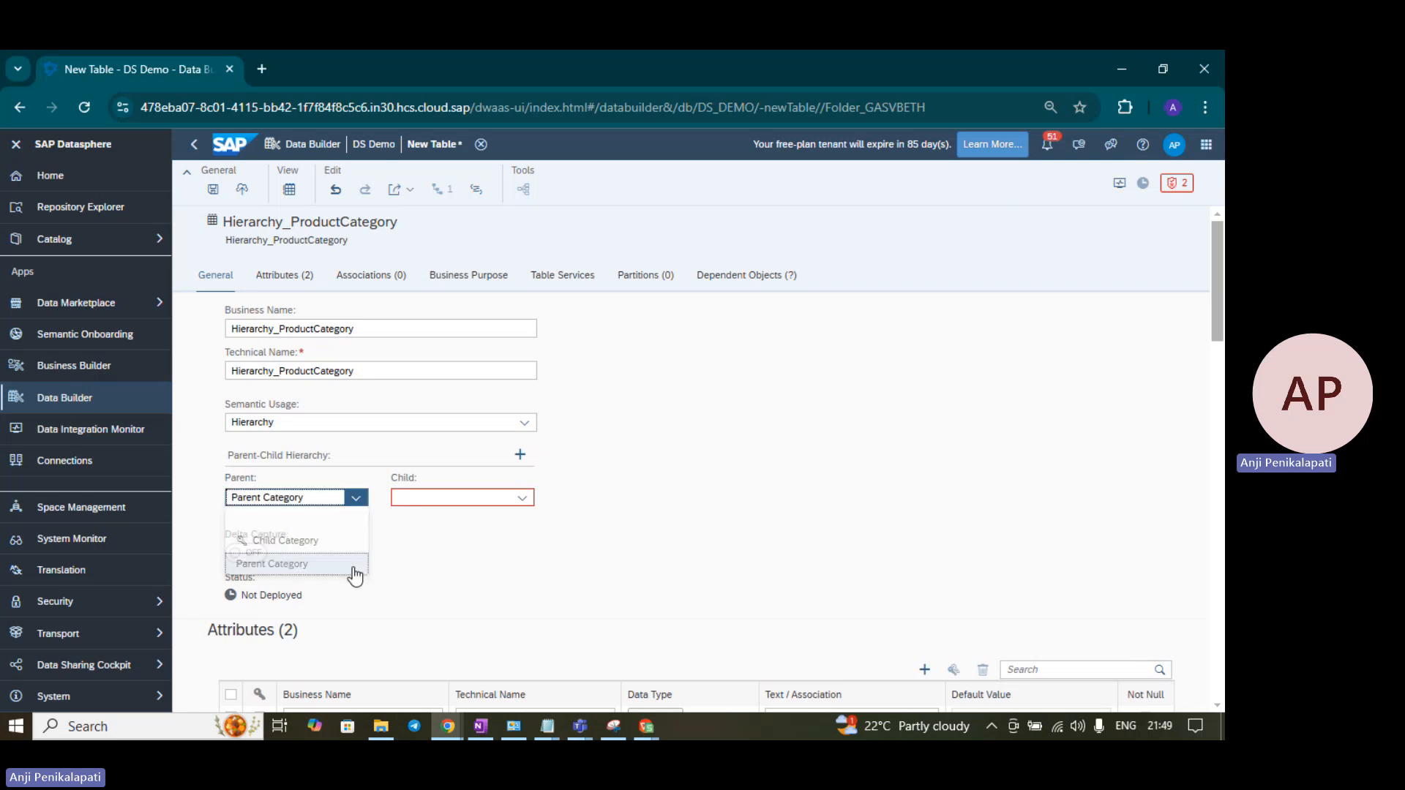
{"action": "left_click", "coordinate": [523, 501]}
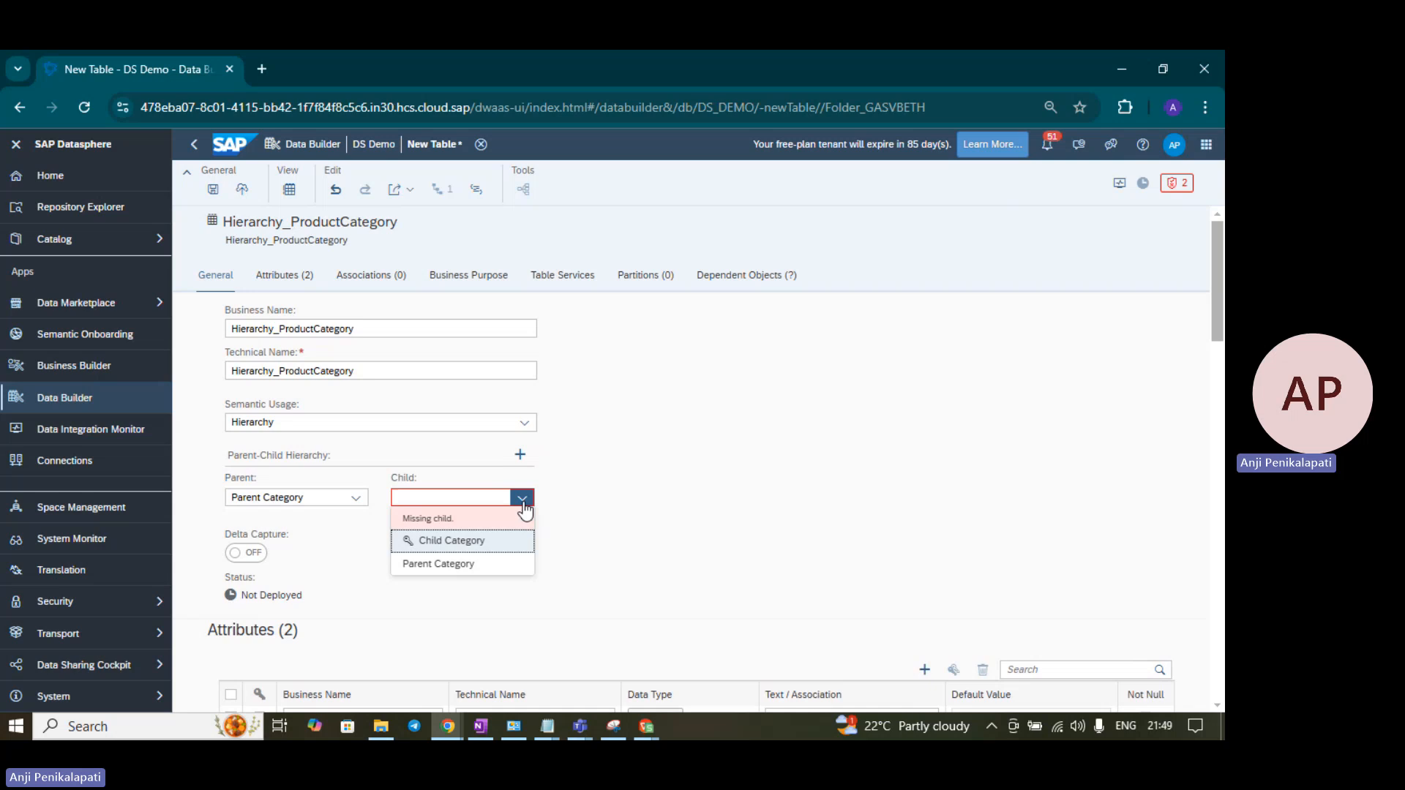
{"action": "left_click", "coordinate": [486, 547]}
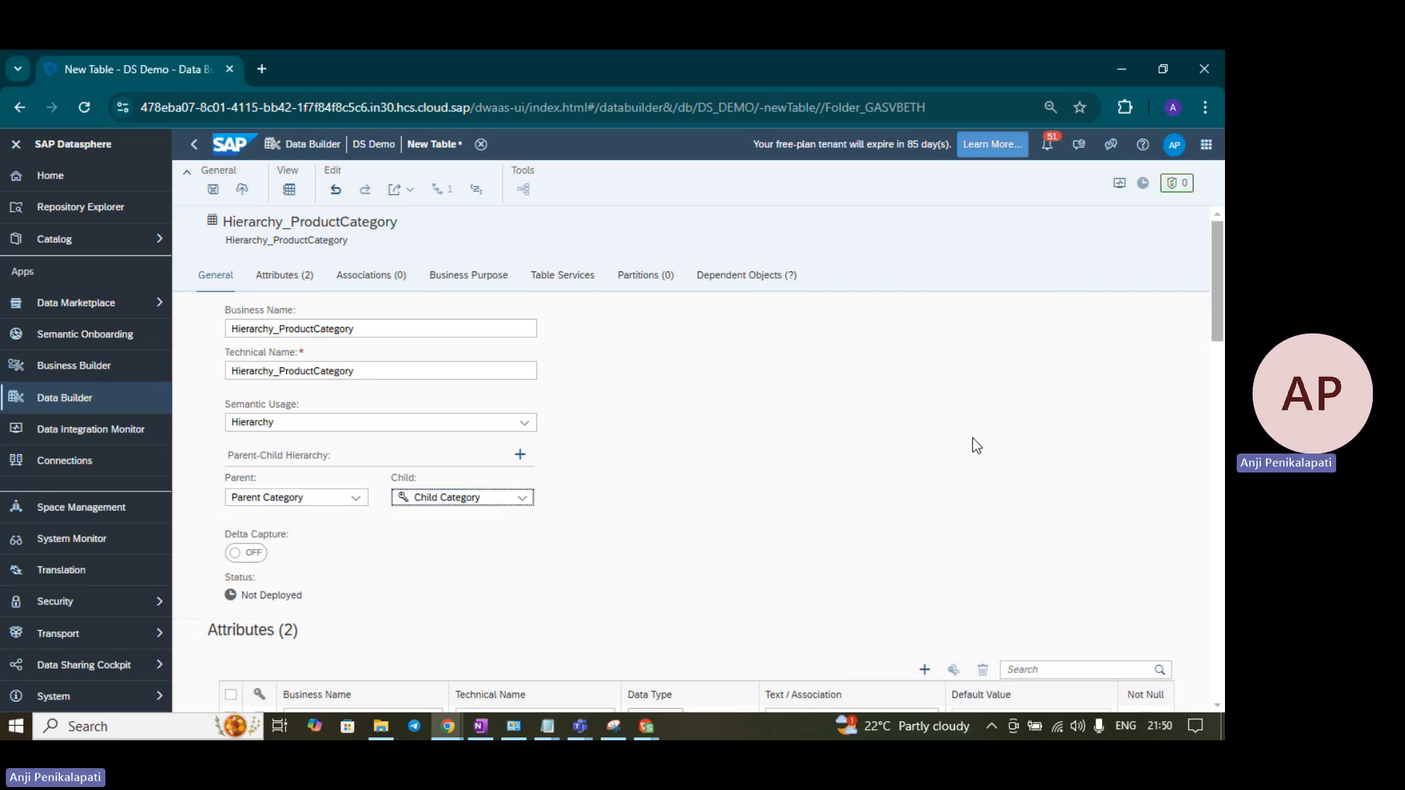
{"action": "scroll", "coordinate": [973, 458], "scroll_direction": "down", "scroll_amount": 5}
{"action": "scroll", "coordinate": [973, 458], "scroll_direction": "down", "scroll_amount": 10}
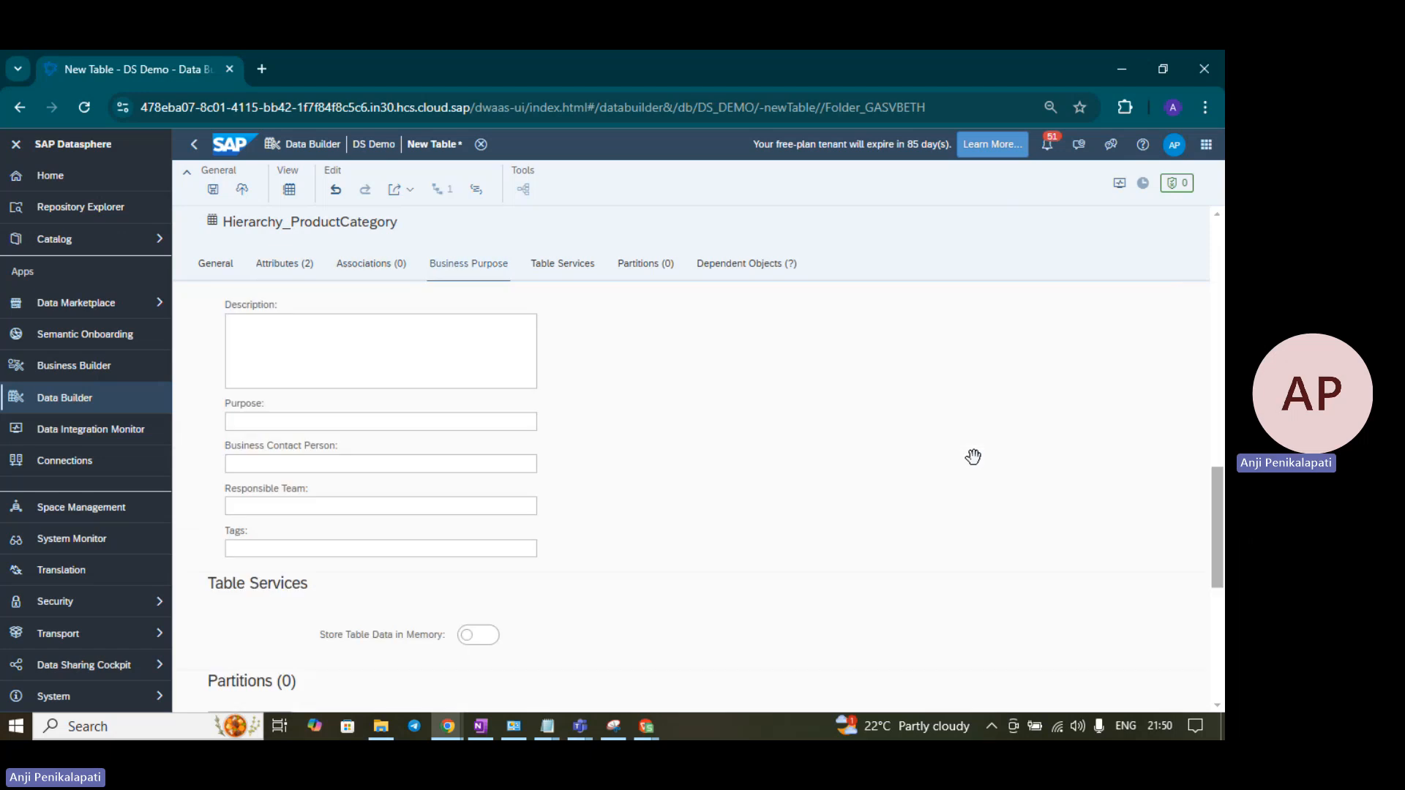
{"action": "scroll", "coordinate": [976, 469], "scroll_direction": "up", "scroll_amount": 15}
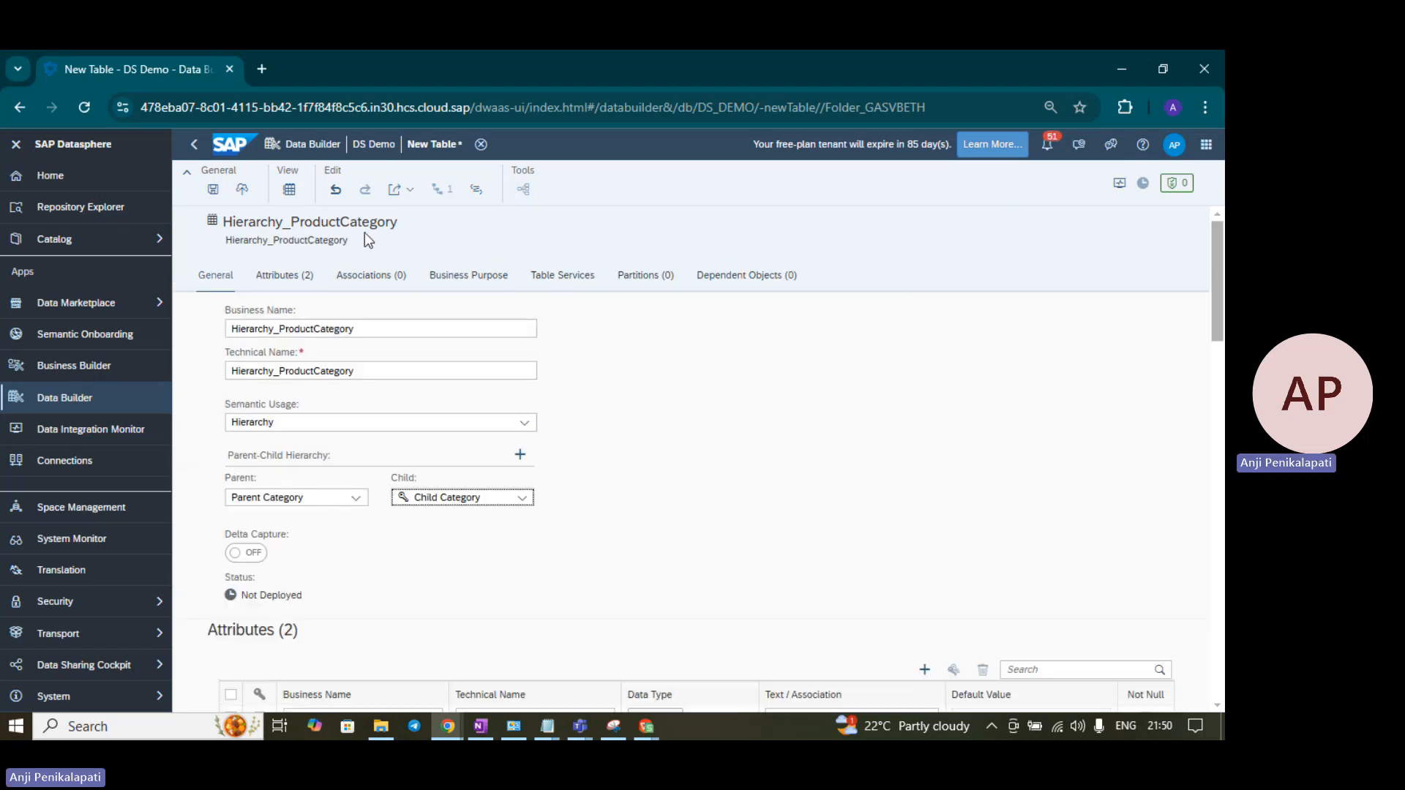
{"action": "left_click", "coordinate": [213, 196]}
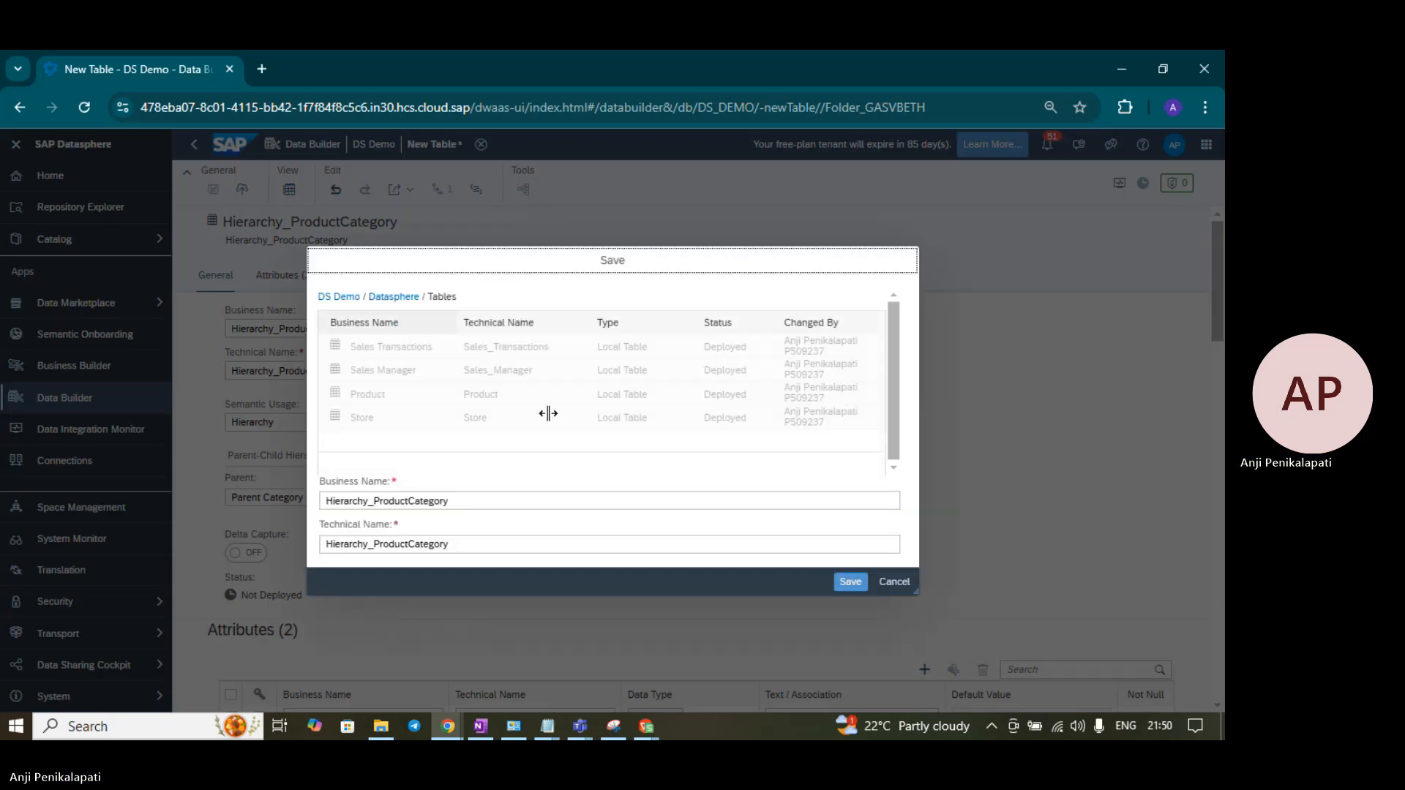
- Confirm the save, deploy Hierarchy_ProductCategory, and start a CSV data upload
{"action": "left_click", "coordinate": [860, 590]}
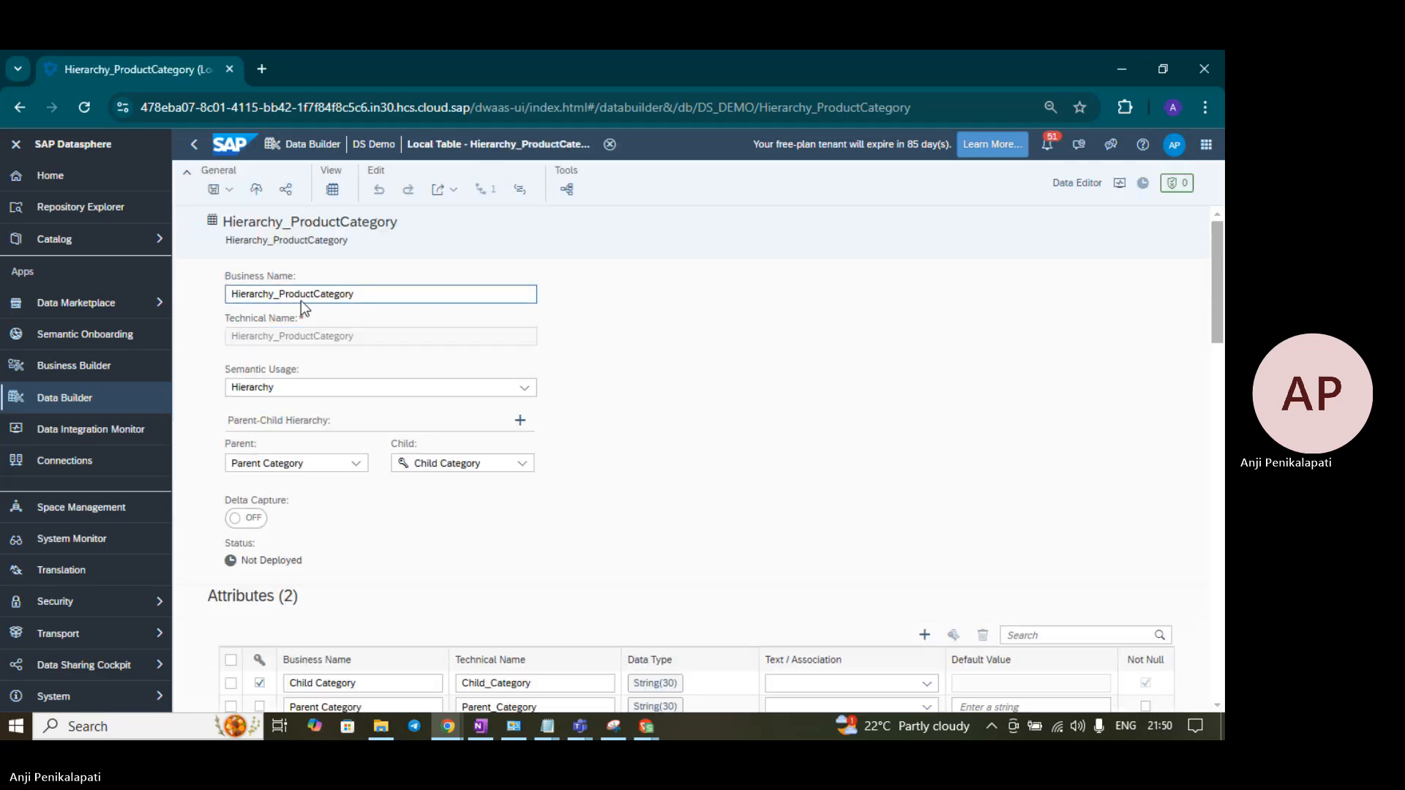
{"action": "left_click", "coordinate": [258, 190]}
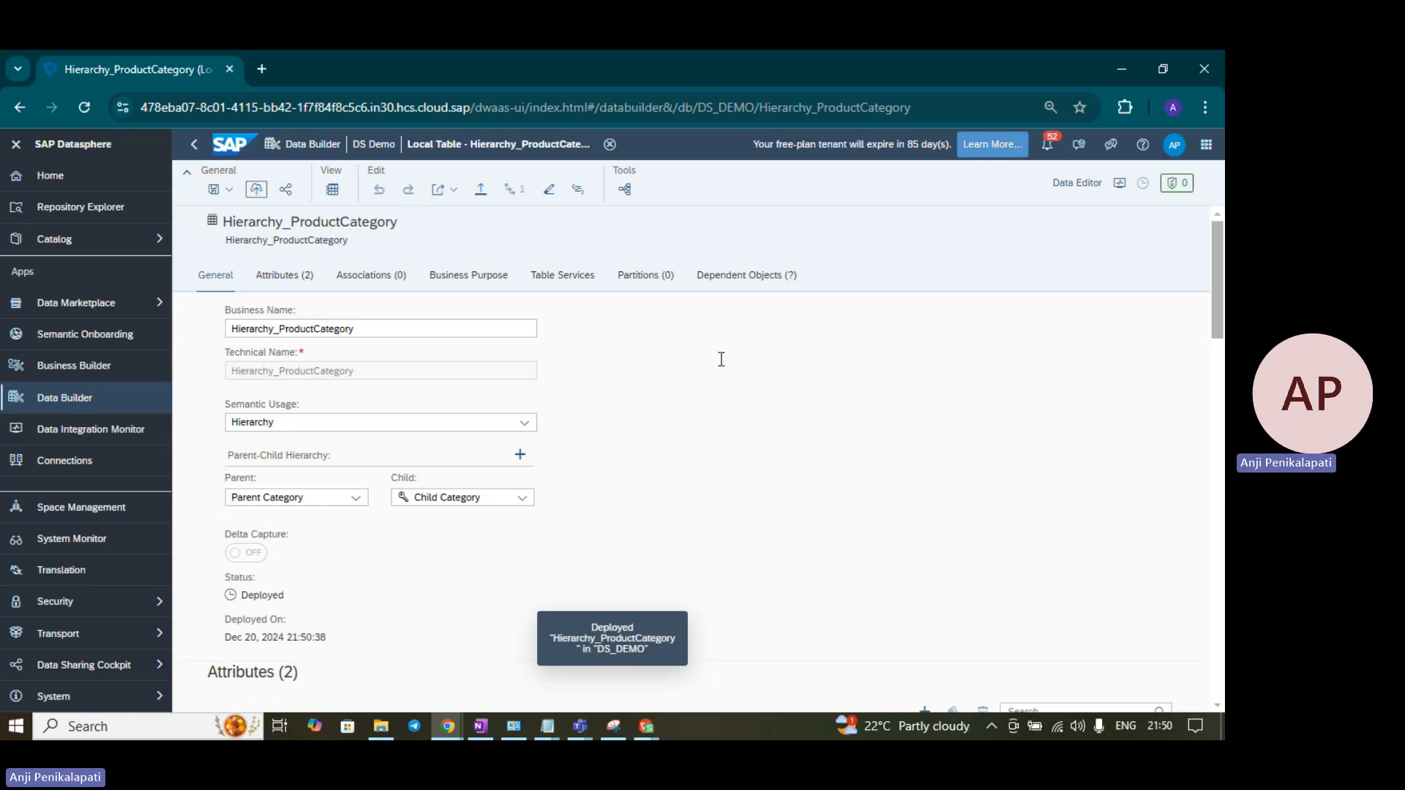
{"action": "left_click", "coordinate": [488, 192]}
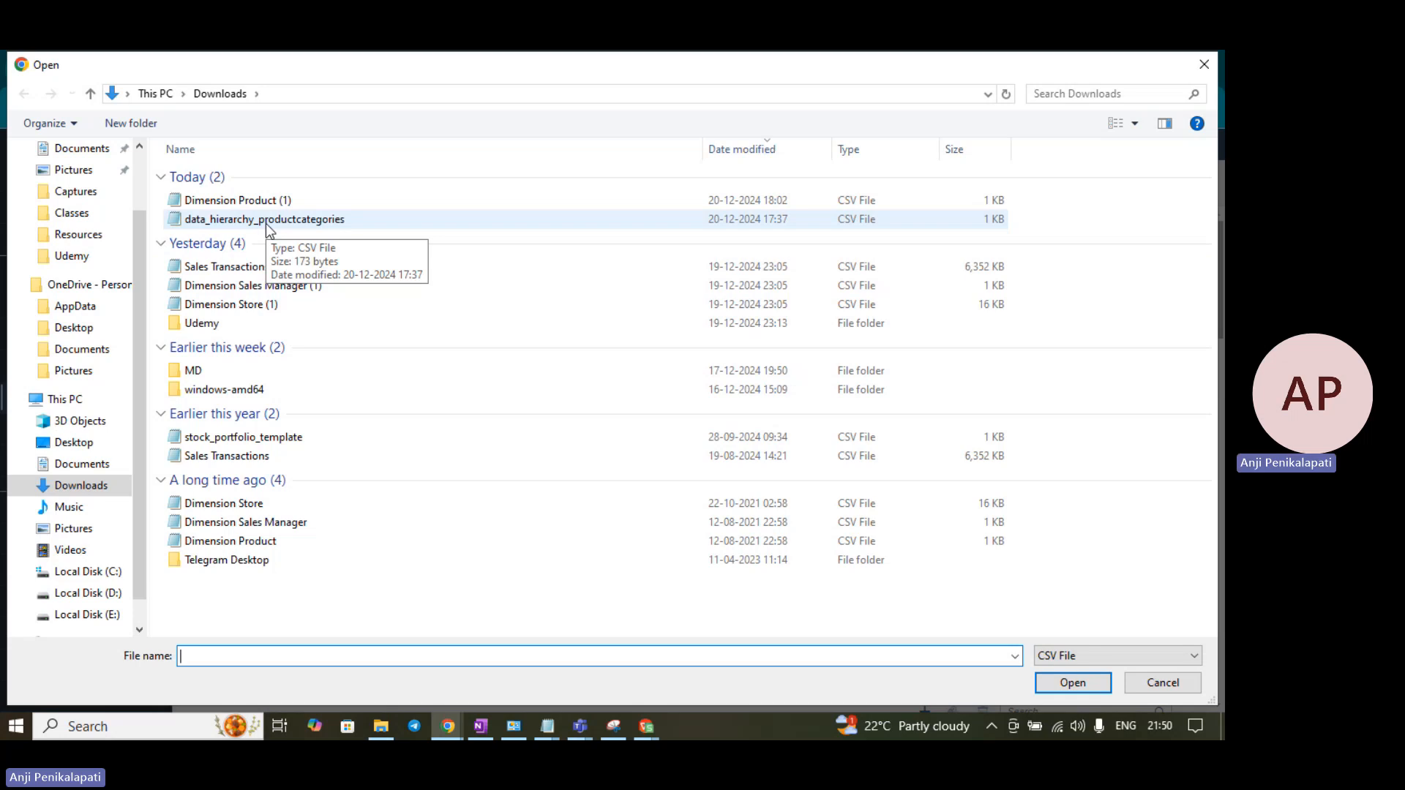
- Import data_hierarchy_productcategories.csv, deleting existing data and mapping Child/Parent to Child_Category/Parent_Category
{"action": "left_click", "coordinate": [266, 222]}
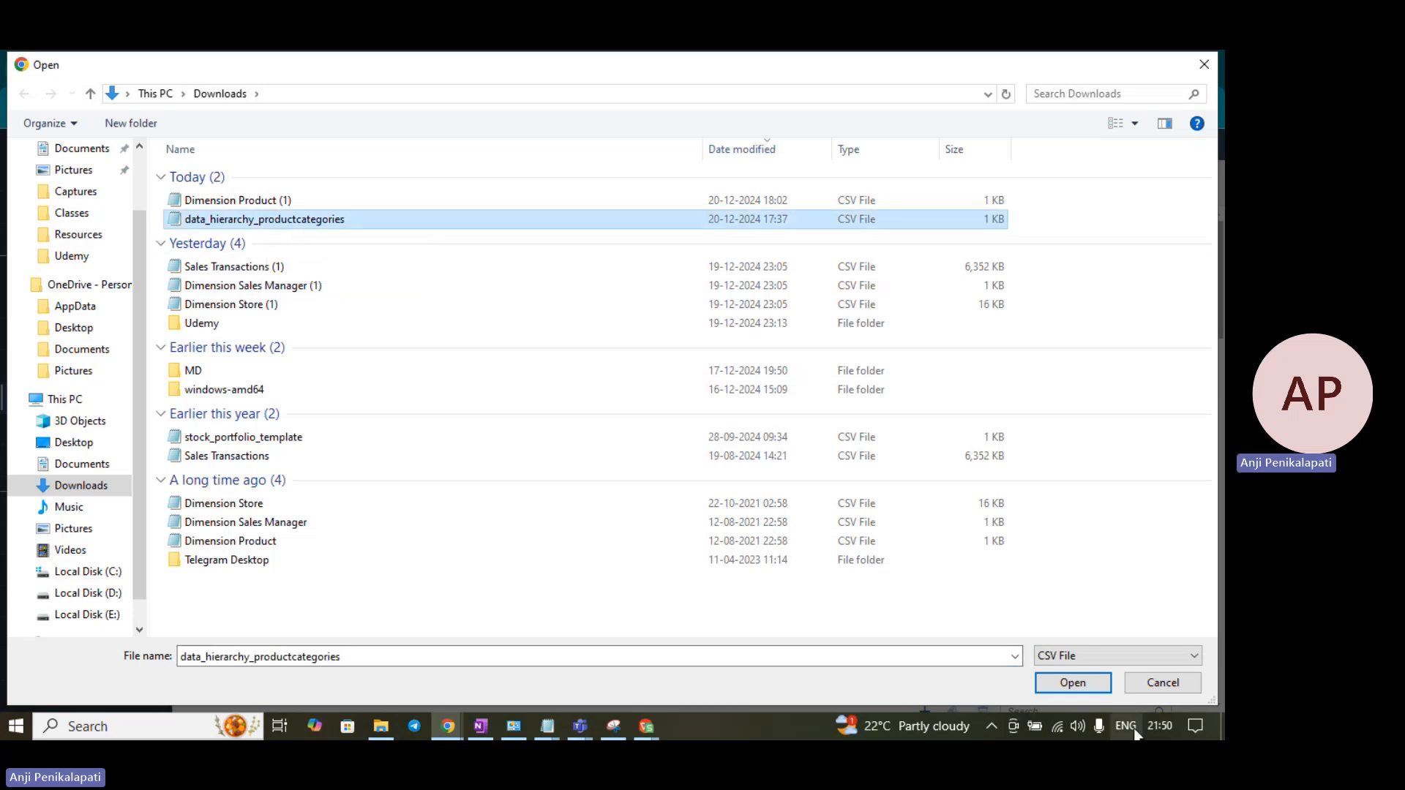
{"action": "left_click", "coordinate": [1087, 687]}
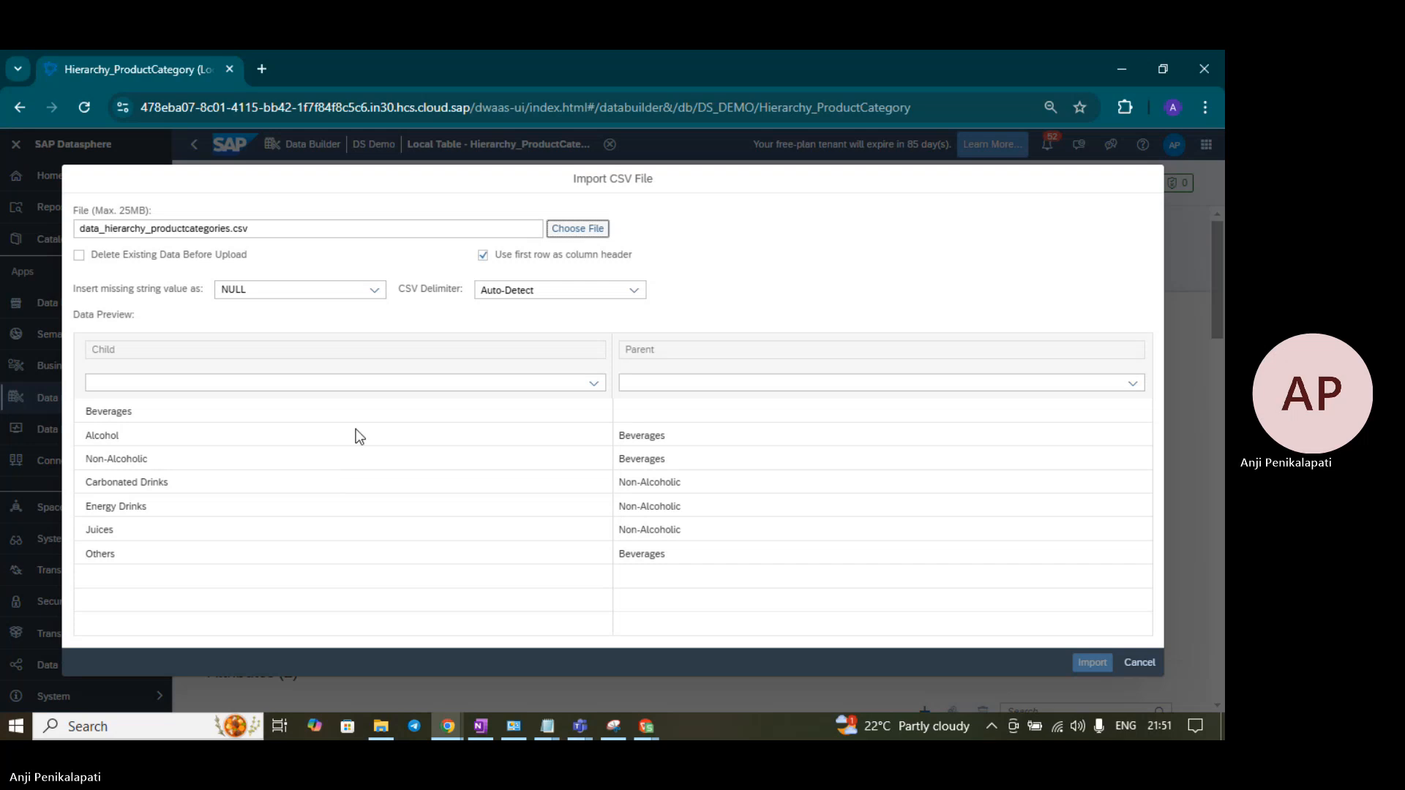
{"action": "left_click", "coordinate": [78, 256]}
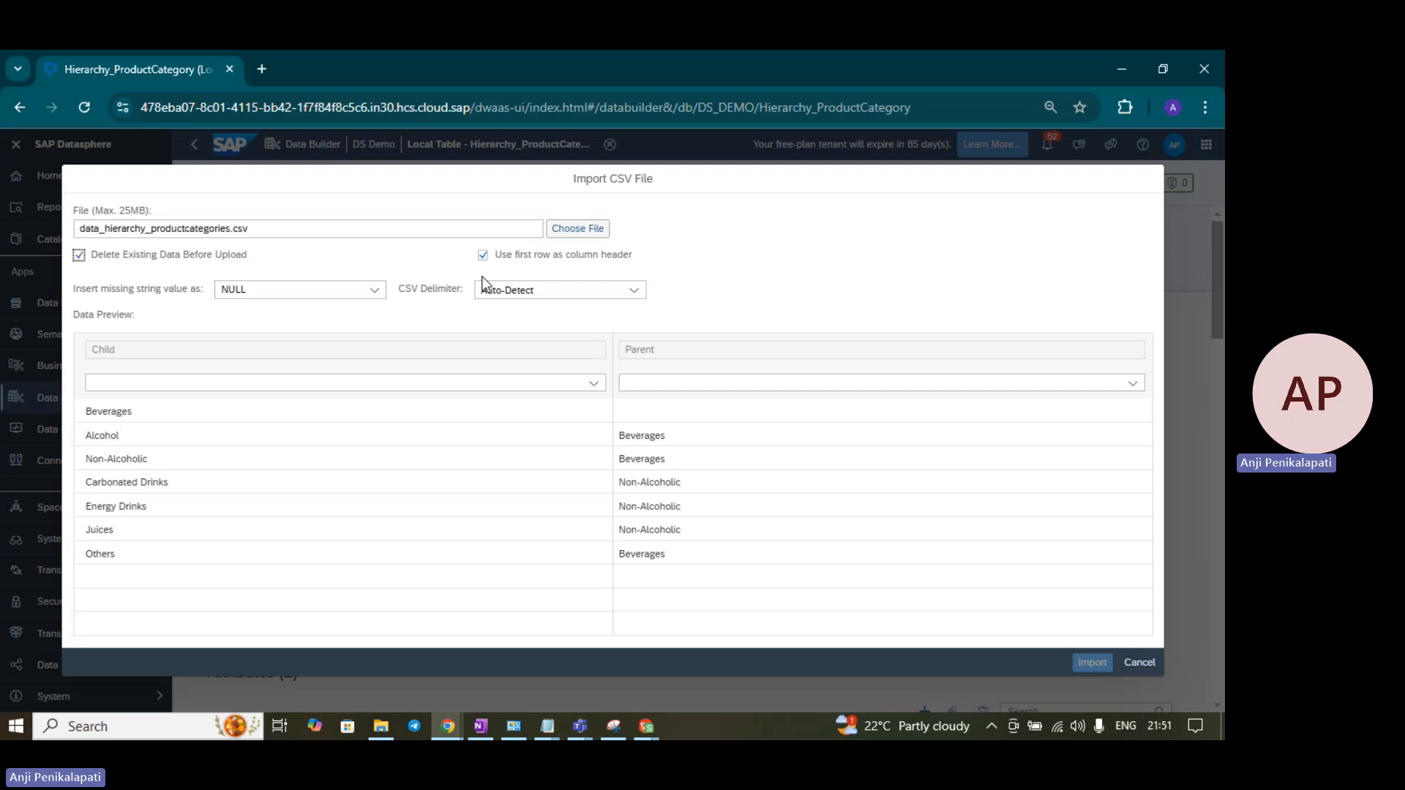
{"action": "left_click", "coordinate": [601, 384]}
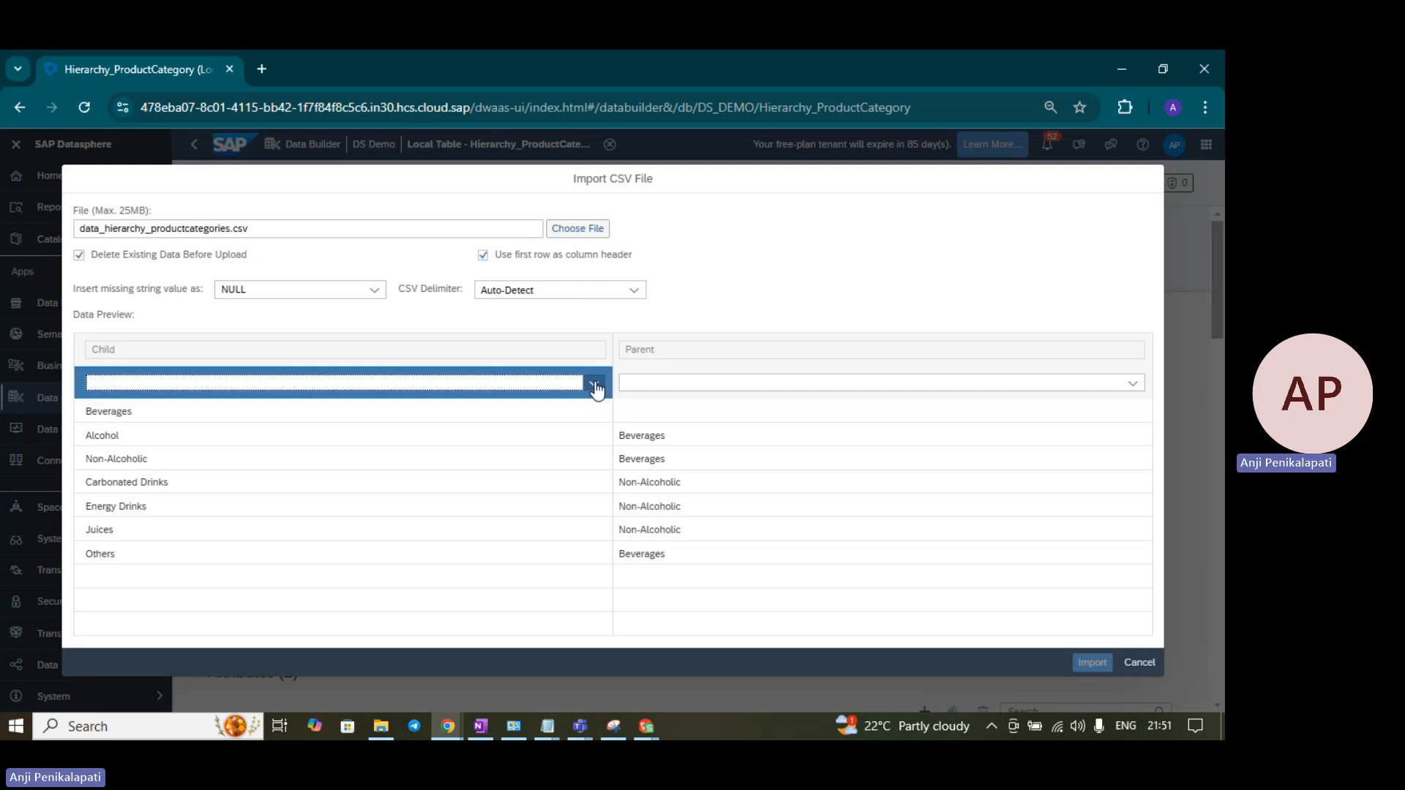
{"action": "left_click", "coordinate": [602, 385]}
{"action": "left_click", "coordinate": [335, 432]}
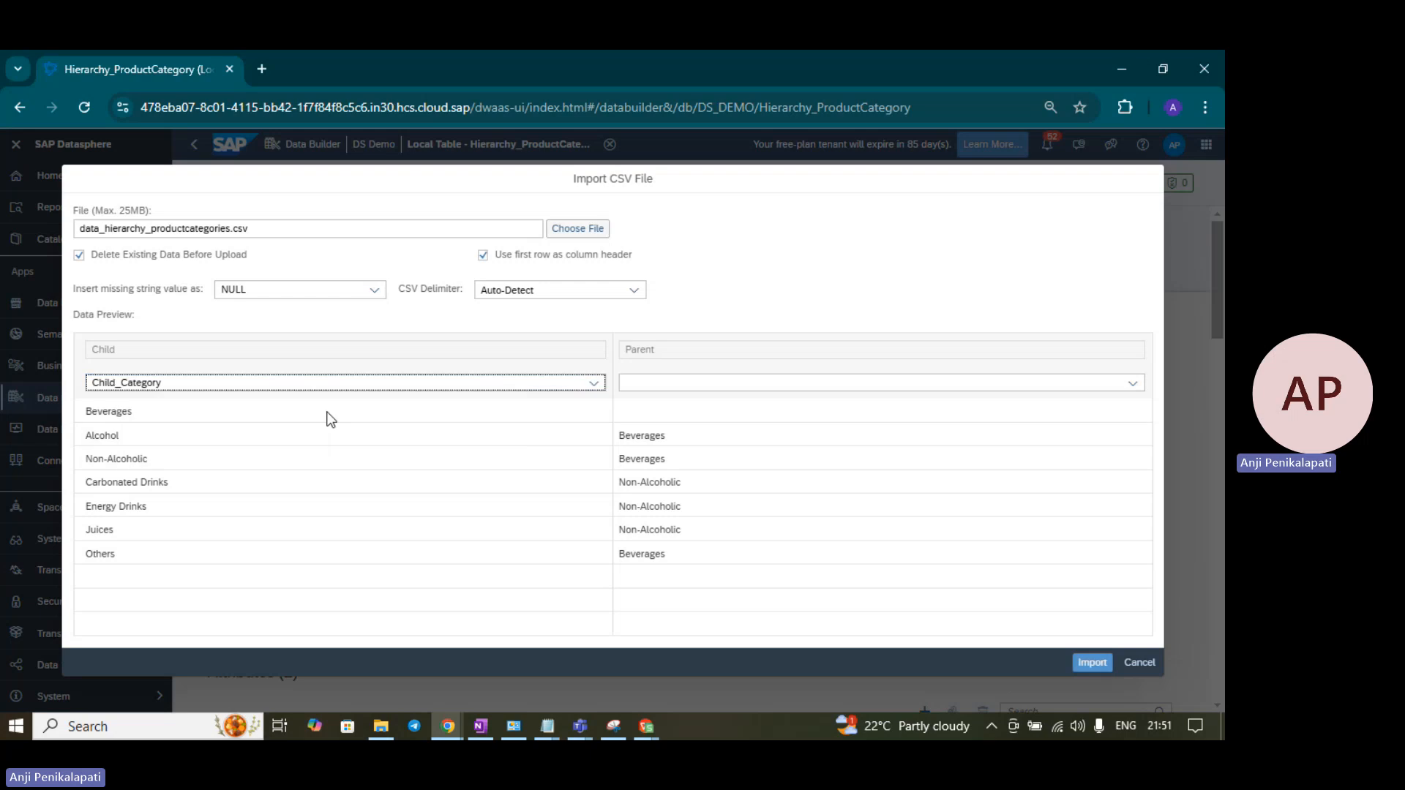
{"action": "left_click", "coordinate": [1133, 382]}
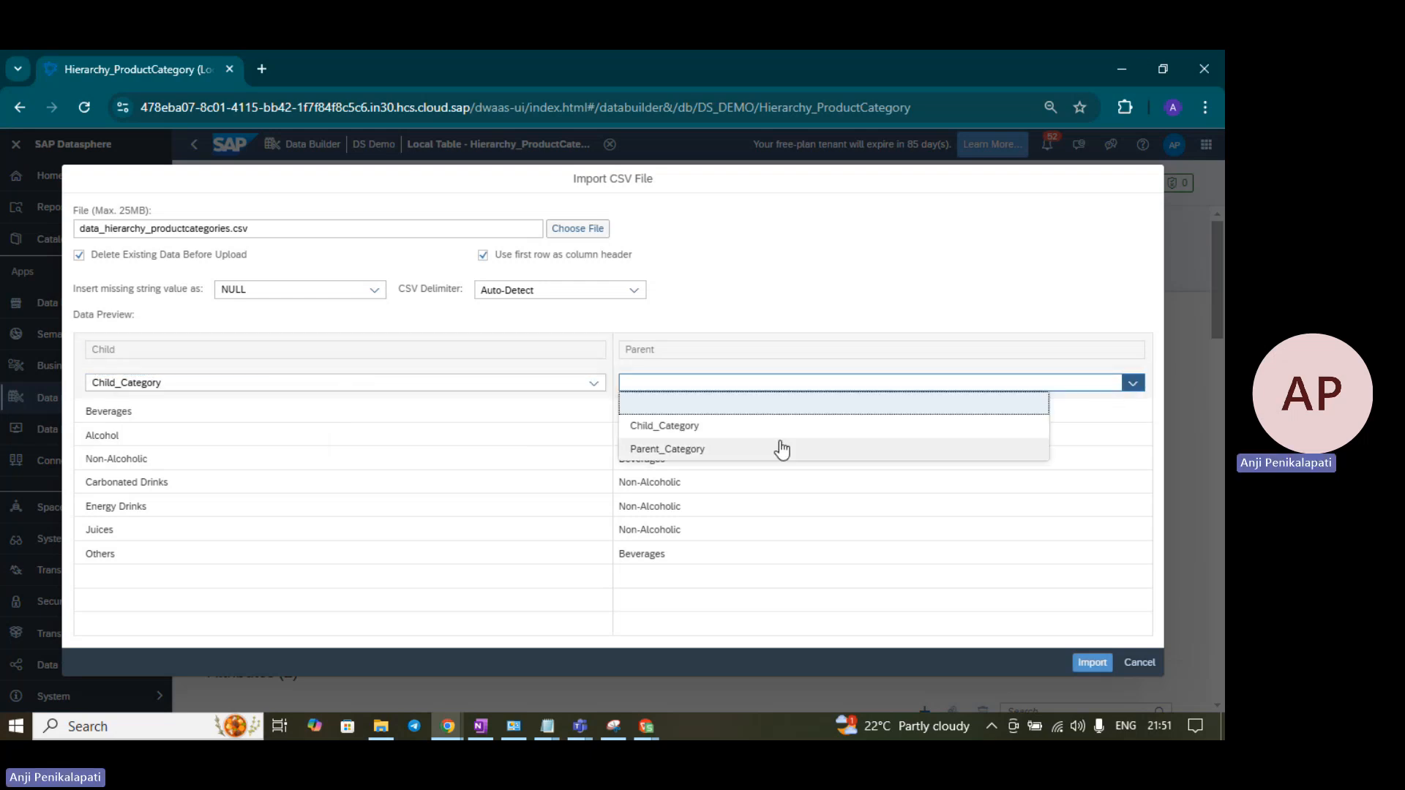
{"action": "left_click", "coordinate": [744, 449]}
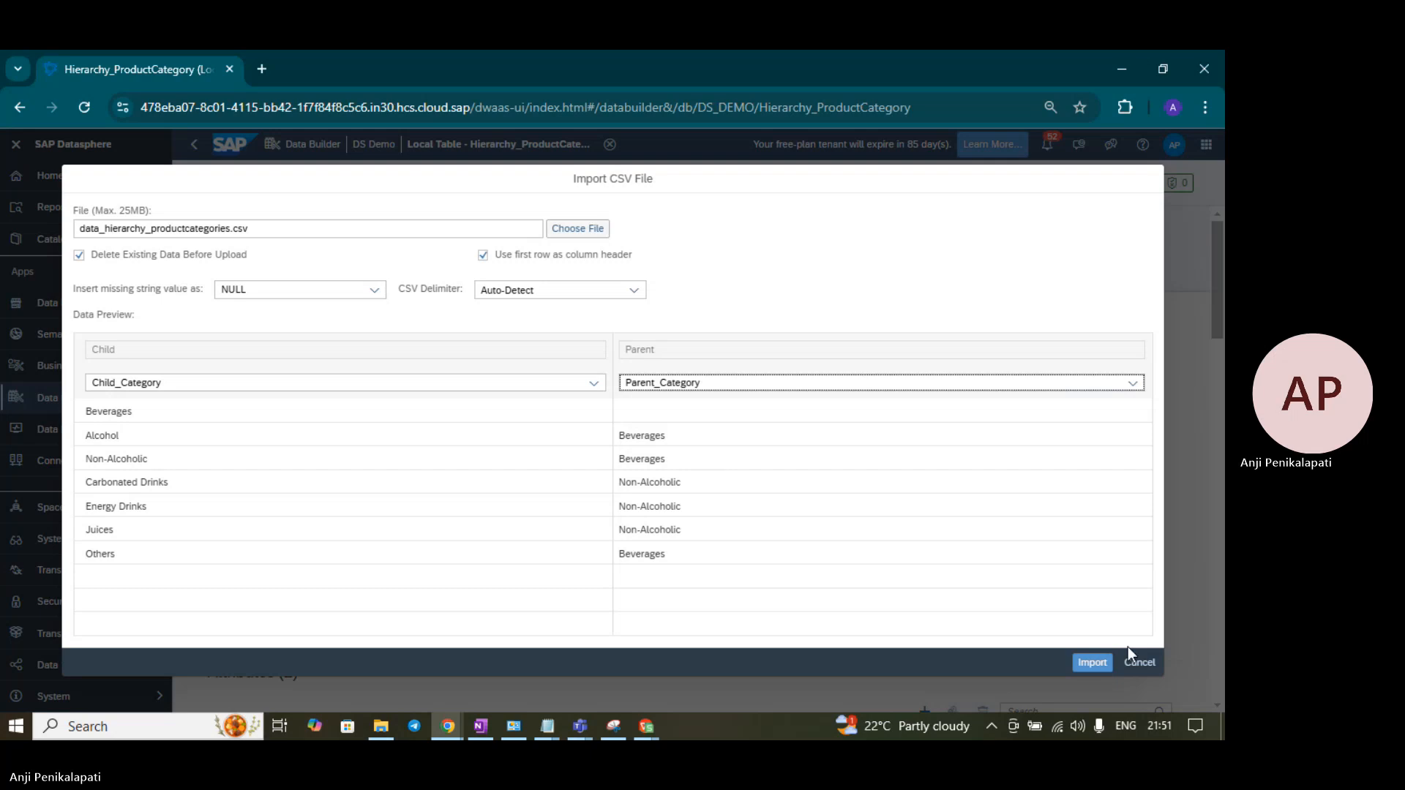
{"action": "left_click", "coordinate": [1091, 663]}
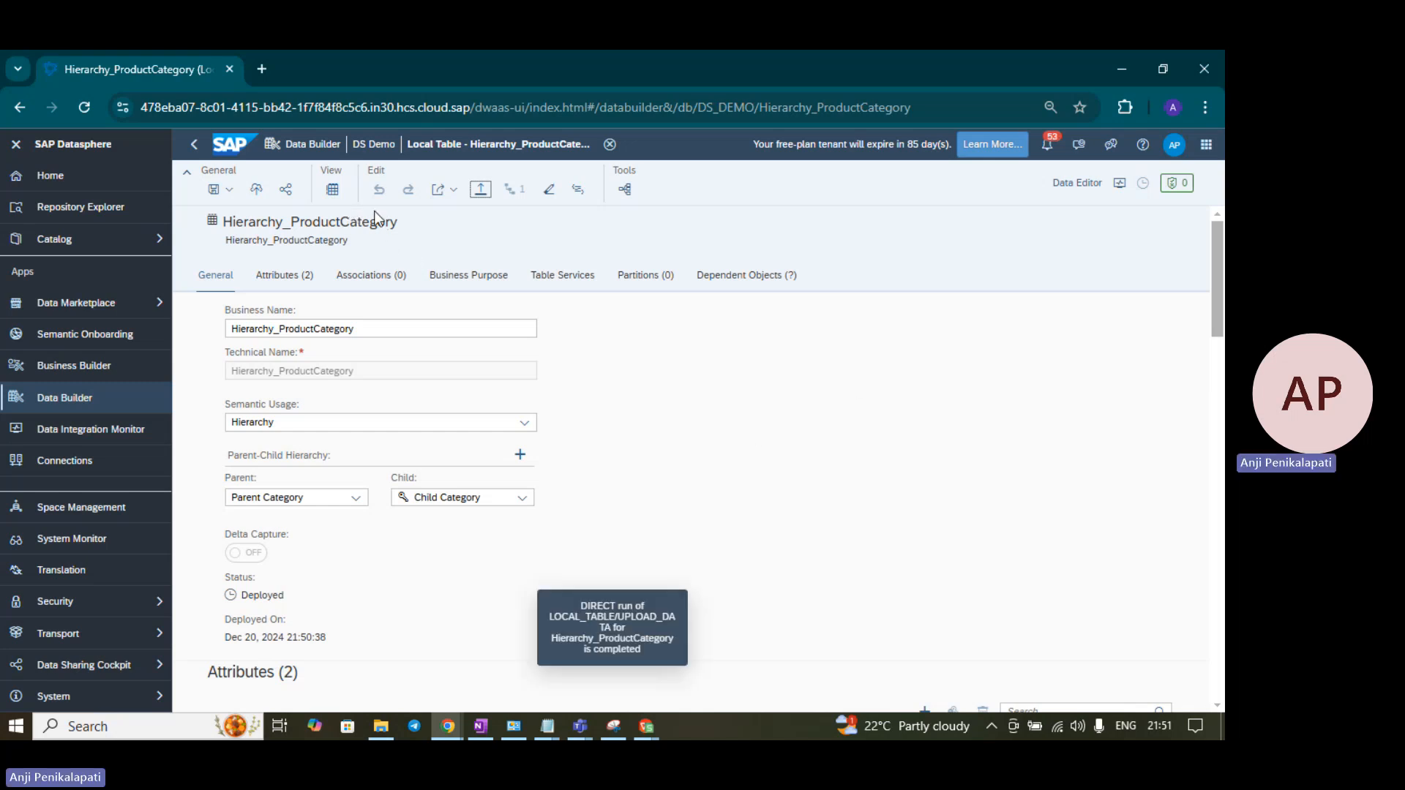
- Check the seven loaded rows in the Data Viewer, then close the Hierarchy_ProductCategory editor
{"action": "left_click", "coordinate": [333, 189]}
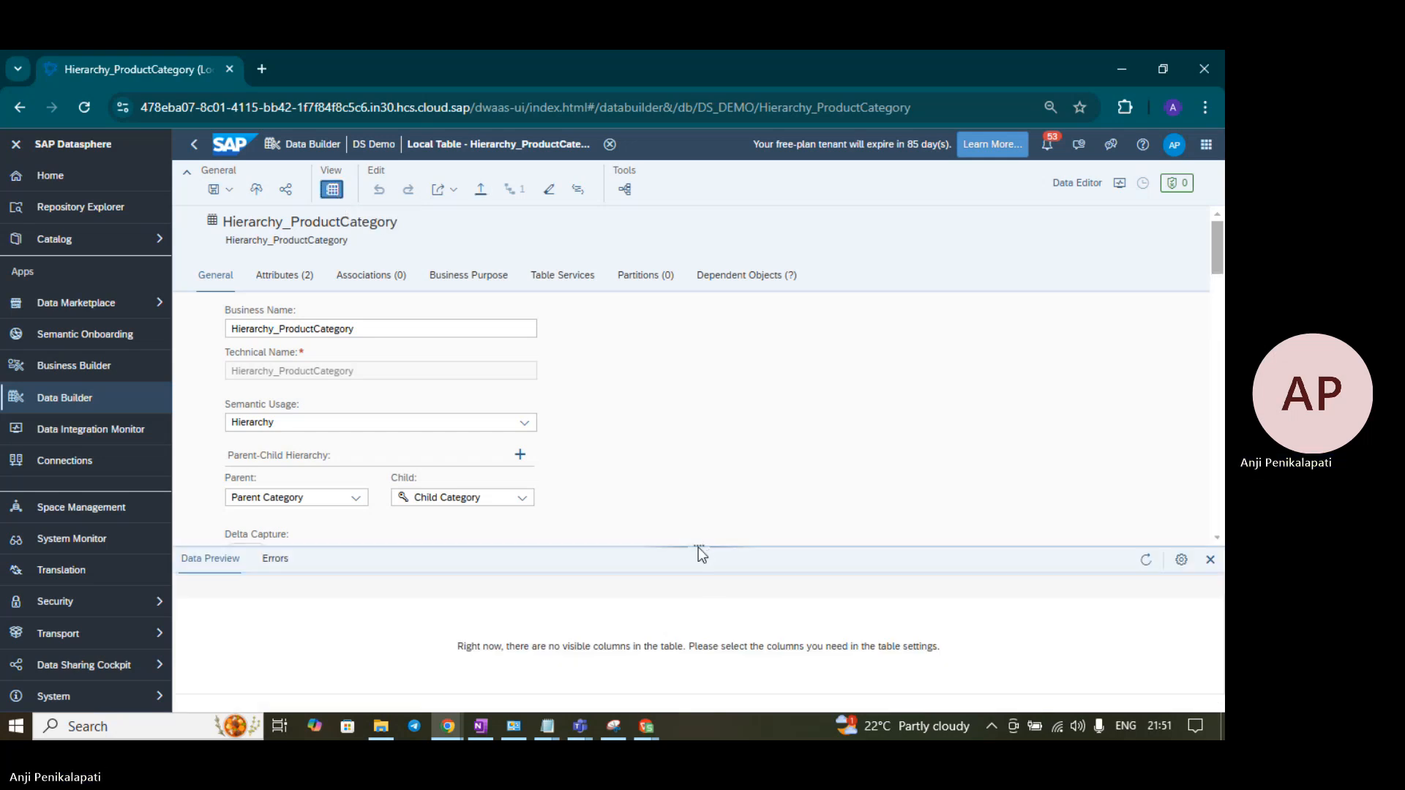
{"action": "left_click_drag", "start_coordinate": [698, 547], "coordinate": [693, 389]}
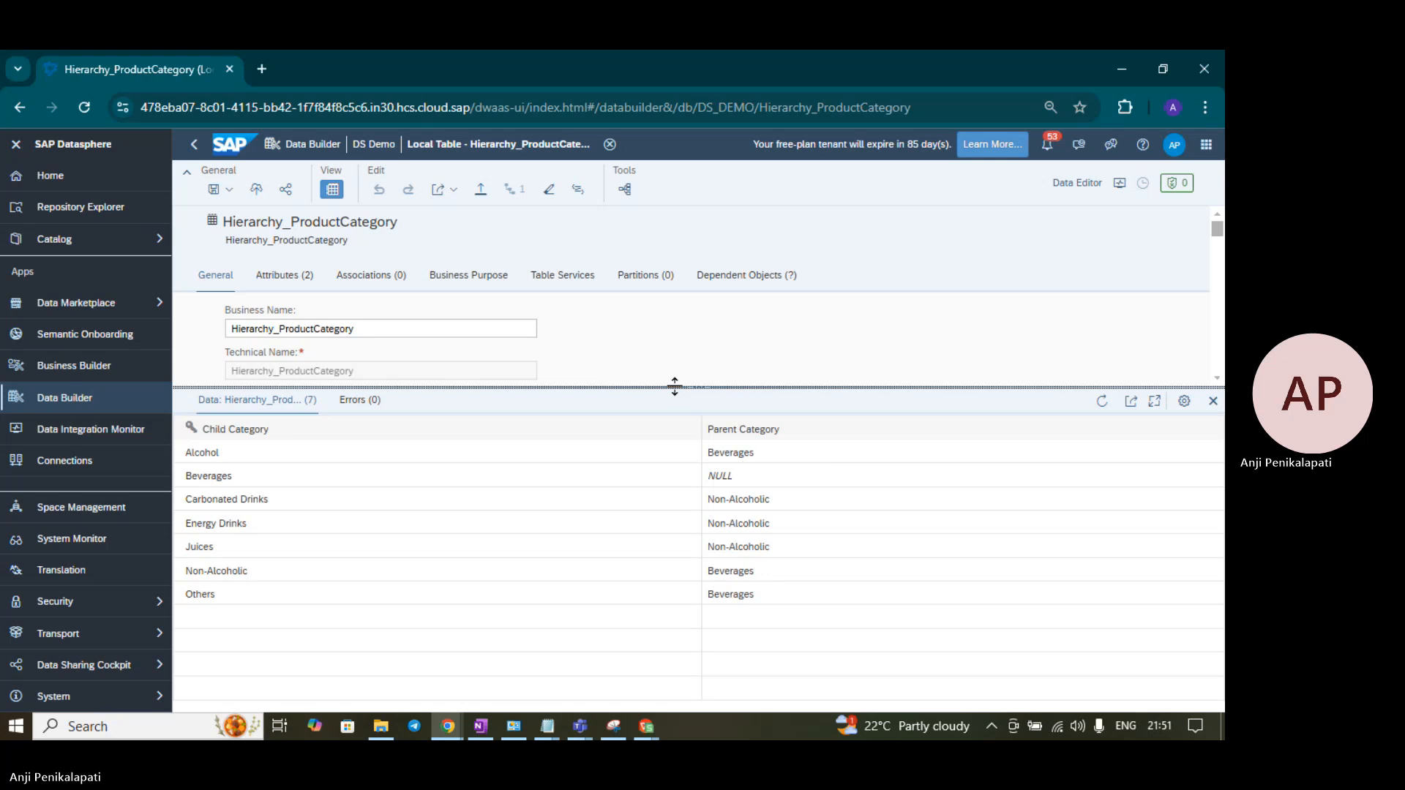
{"action": "left_click_drag", "start_coordinate": [675, 386], "coordinate": [688, 565]}
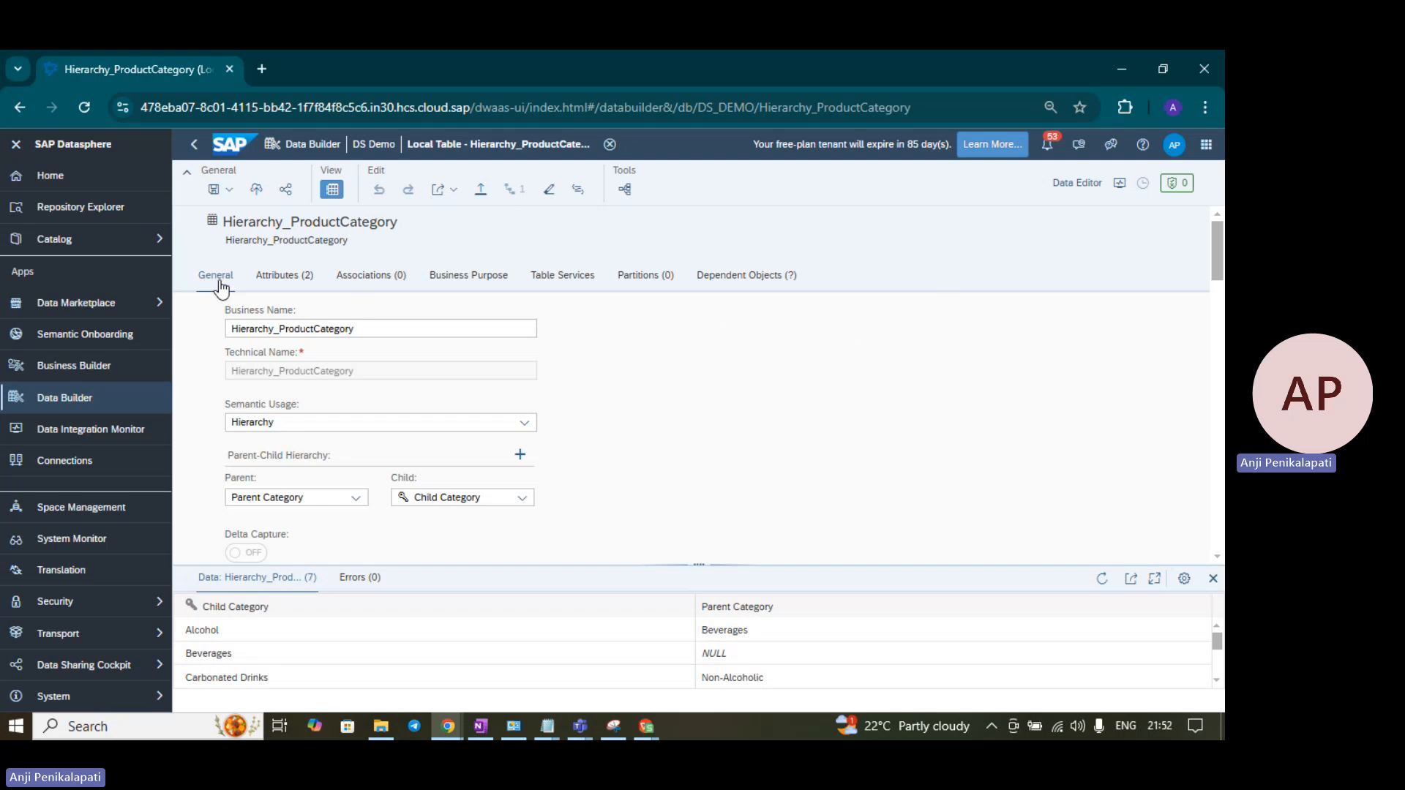
{"action": "left_click", "coordinate": [611, 145]}
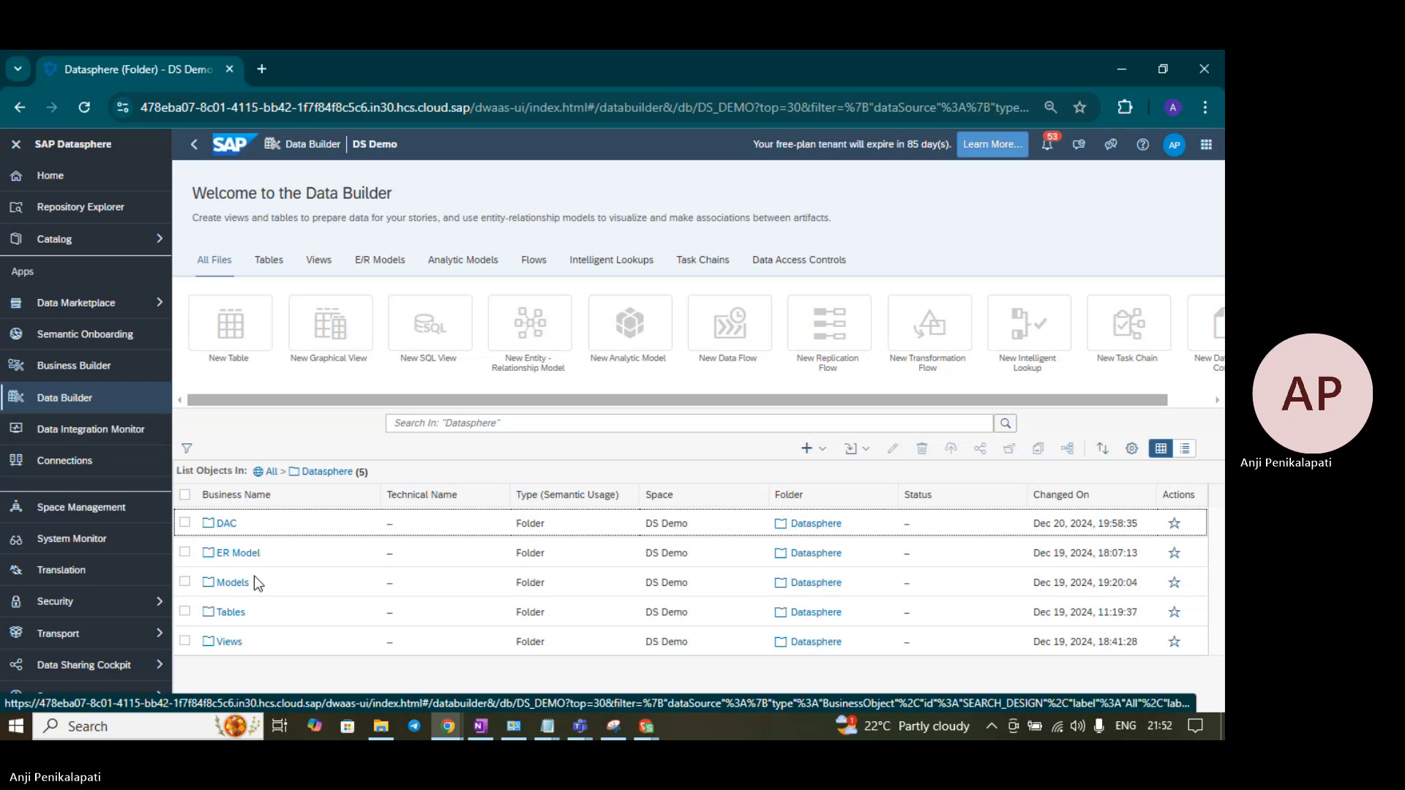
- Create a new table whose business name, copied from Book2 cell D12, is Permission Entity Product Category
{"action": "left_click", "coordinate": [230, 615]}
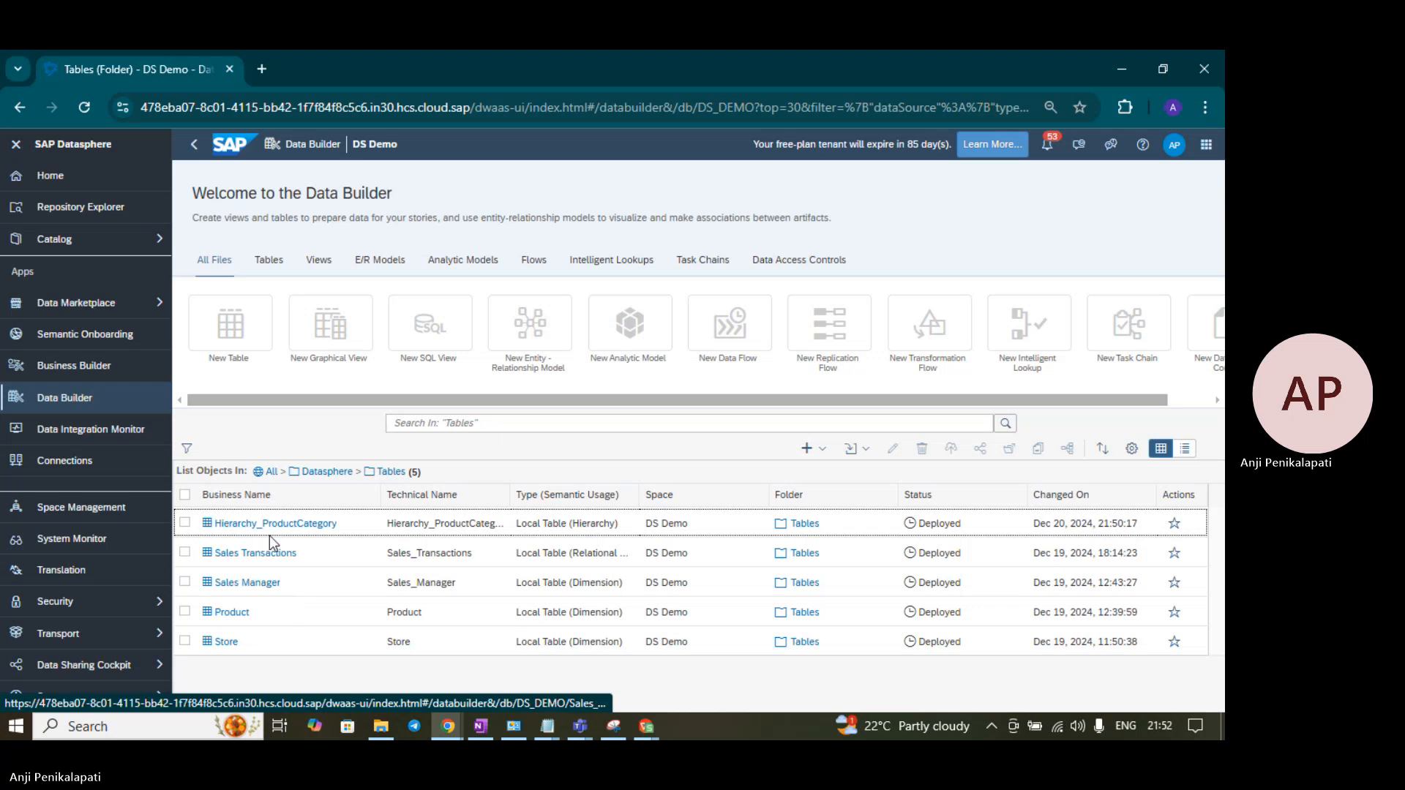
{"action": "left_click", "coordinate": [255, 320]}
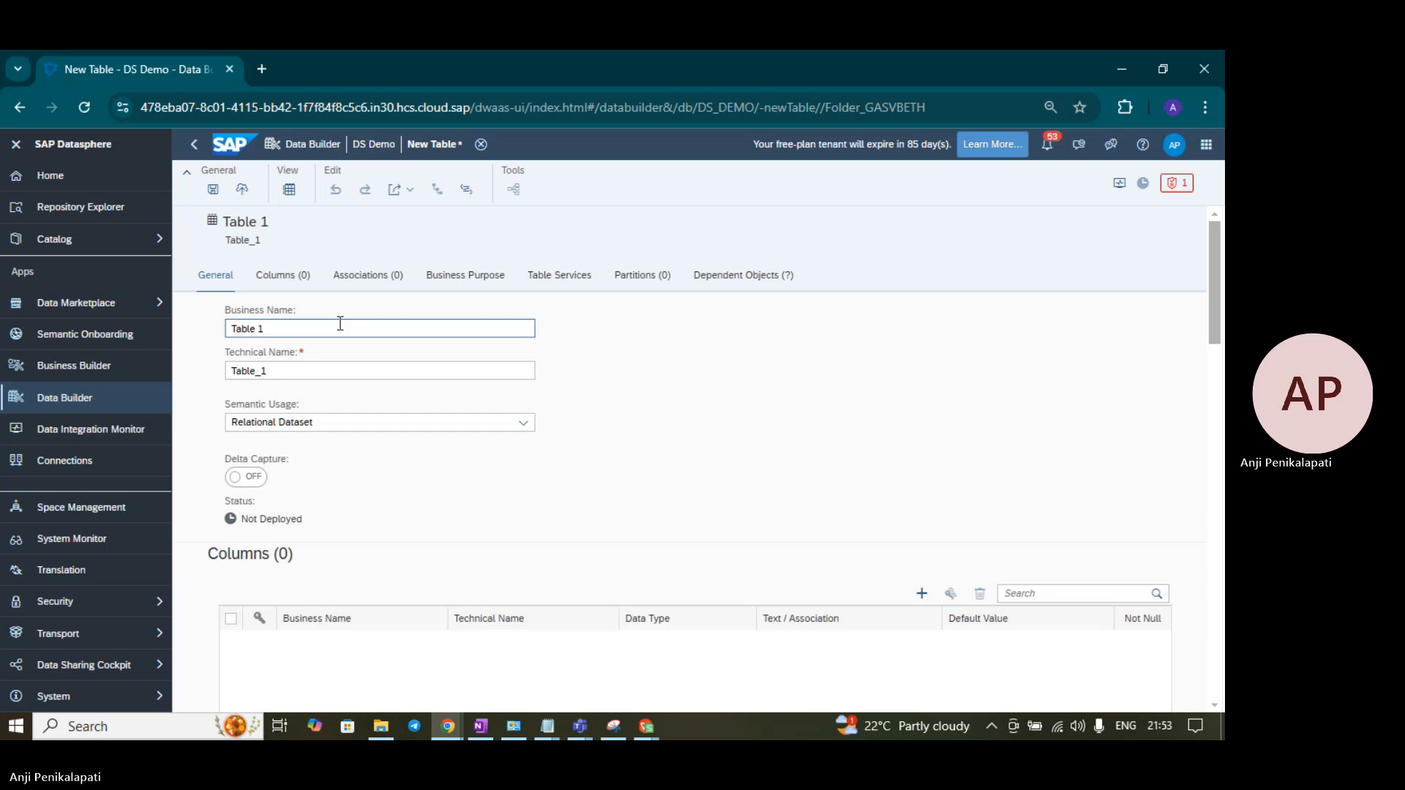
{"action": "left_click", "coordinate": [645, 726]}
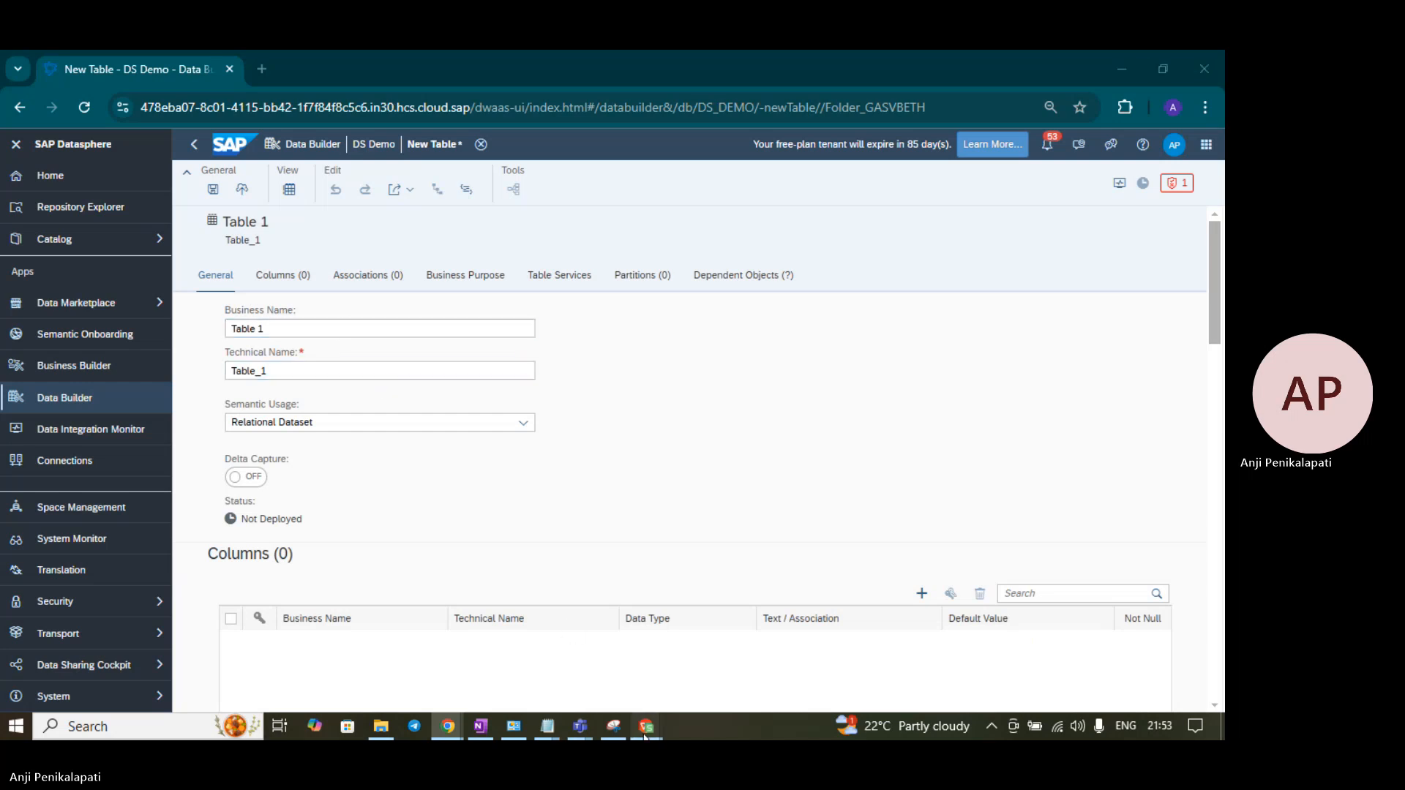
{"action": "left_click", "coordinate": [902, 671]}
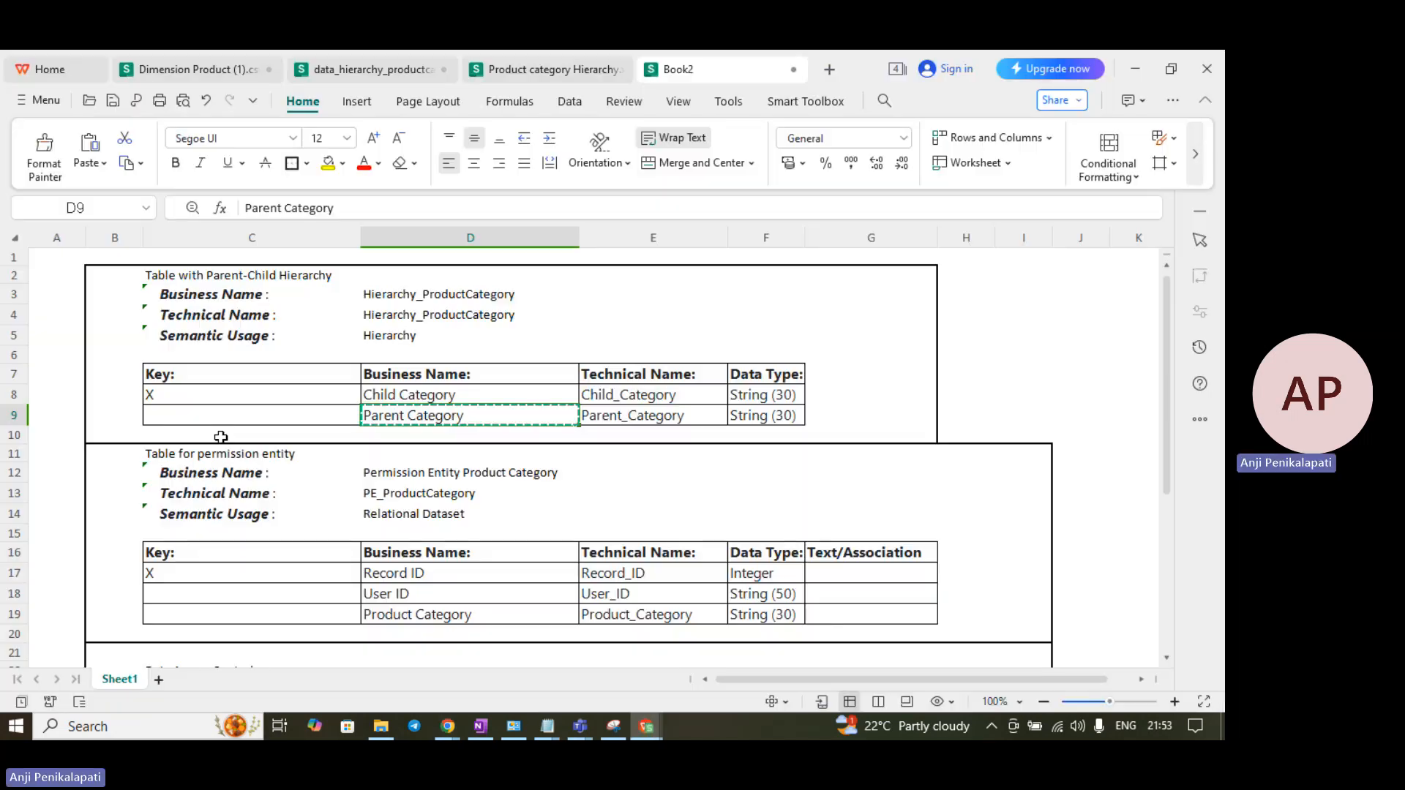
{"action": "left_click", "coordinate": [428, 469]}
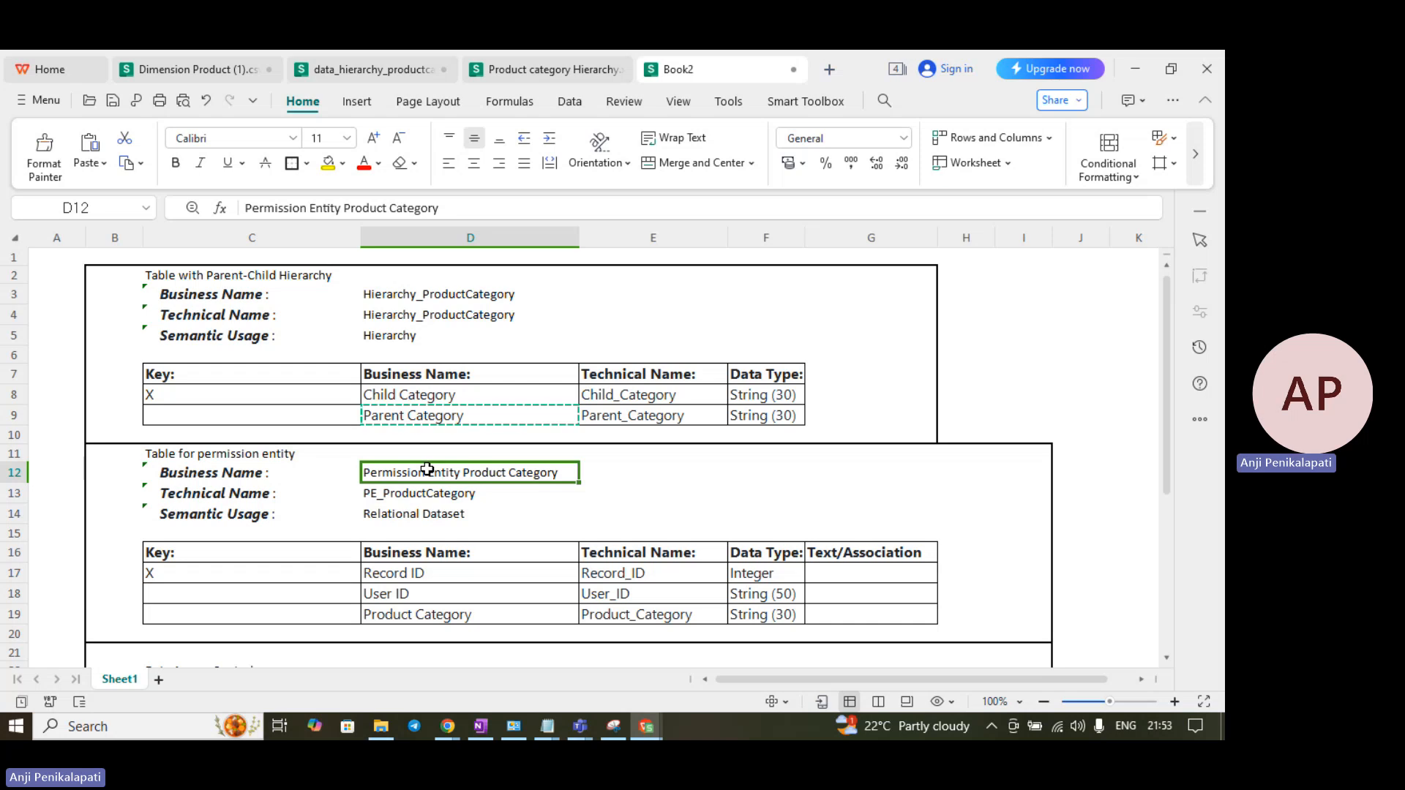
{"action": "key", "text": "ctrl+c"}
{"action": "key", "text": "alt+Tab"}
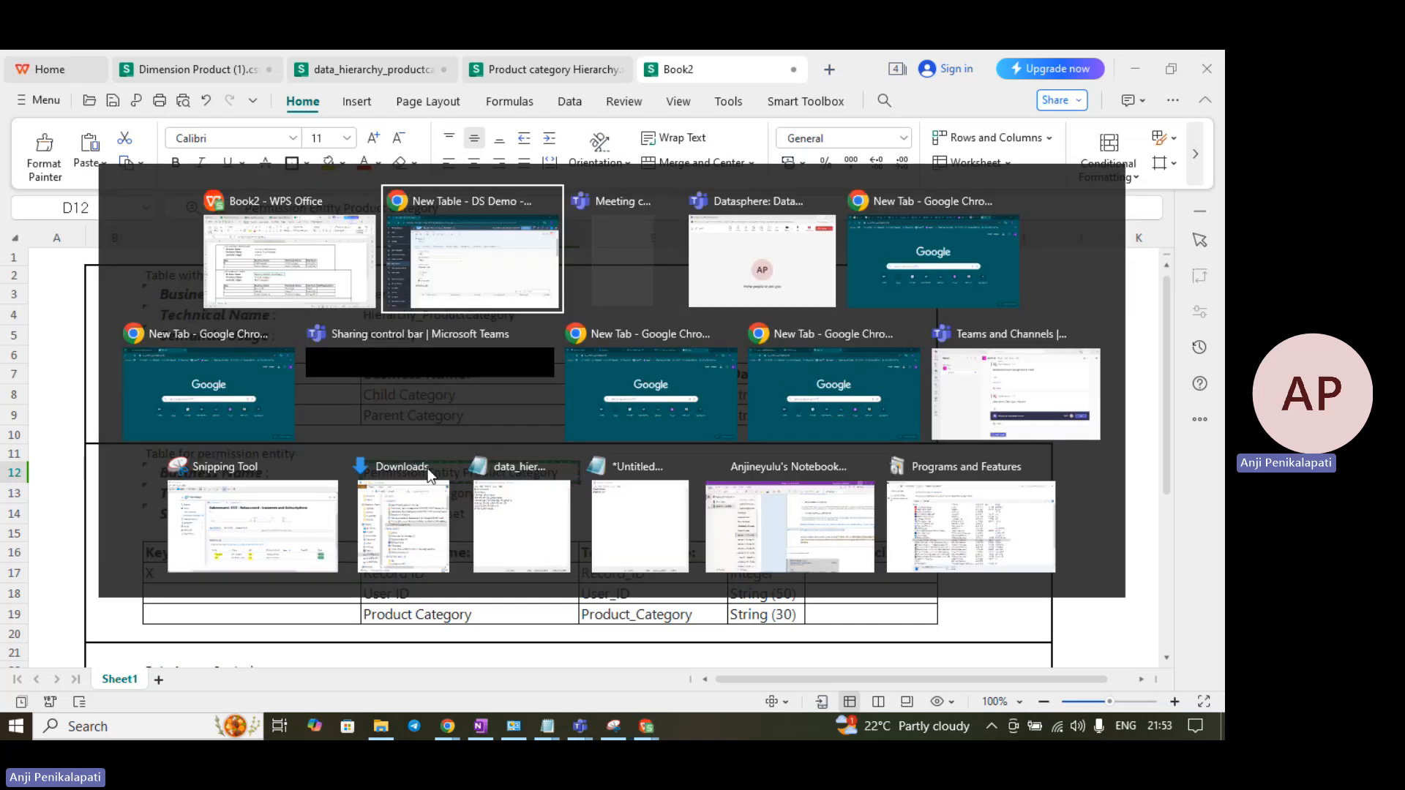
{"action": "key", "text": "ctrl+a"}
{"action": "key", "text": "ctrl+v"}
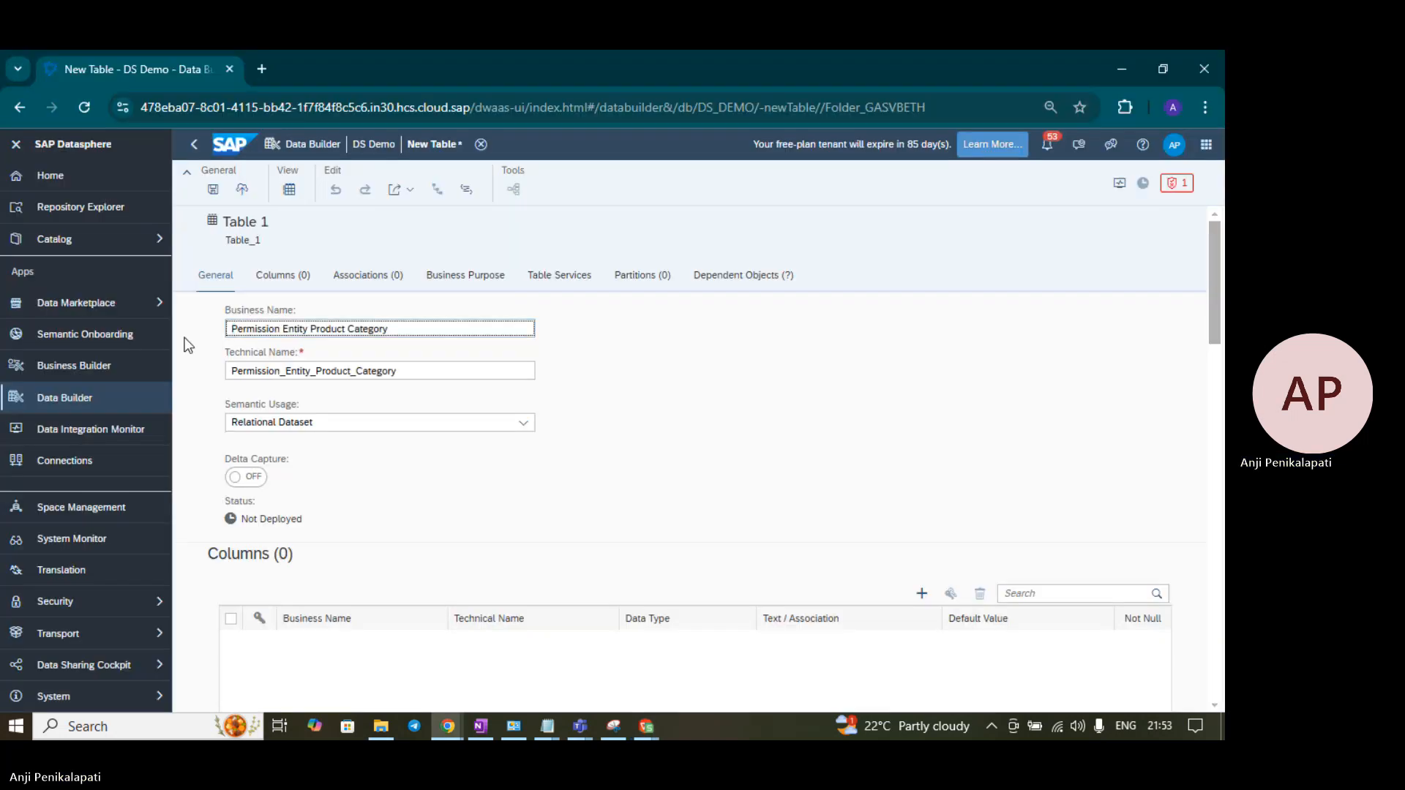
{"action": "key", "text": "alt+Tab"}
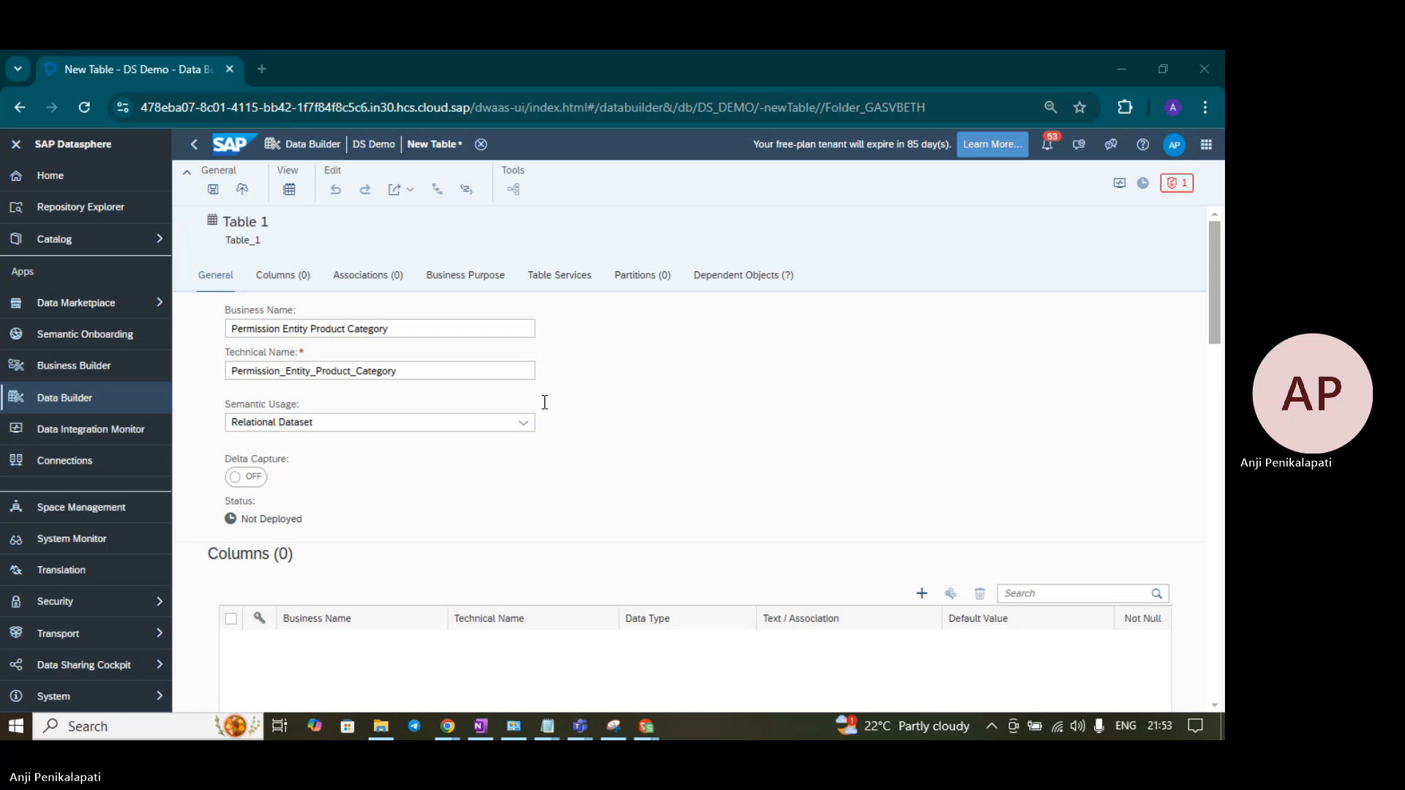
{"action": "key", "text": "alt+Tab"}
{"action": "key", "text": "alt+Tab"}
{"action": "scroll", "coordinate": [566, 425], "scroll_direction": "down", "scroll_amount": 1}
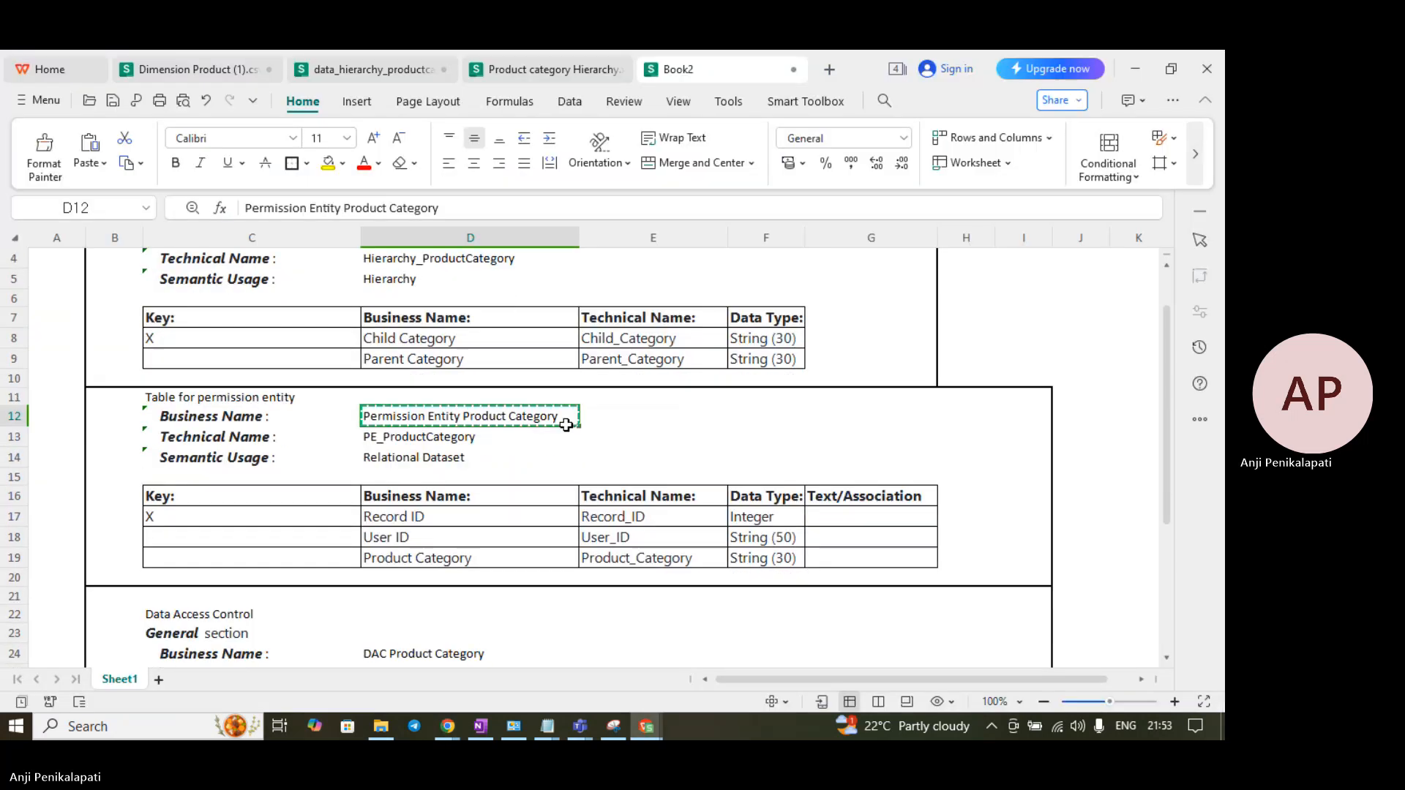
{"action": "key", "text": "alt+Tab"}
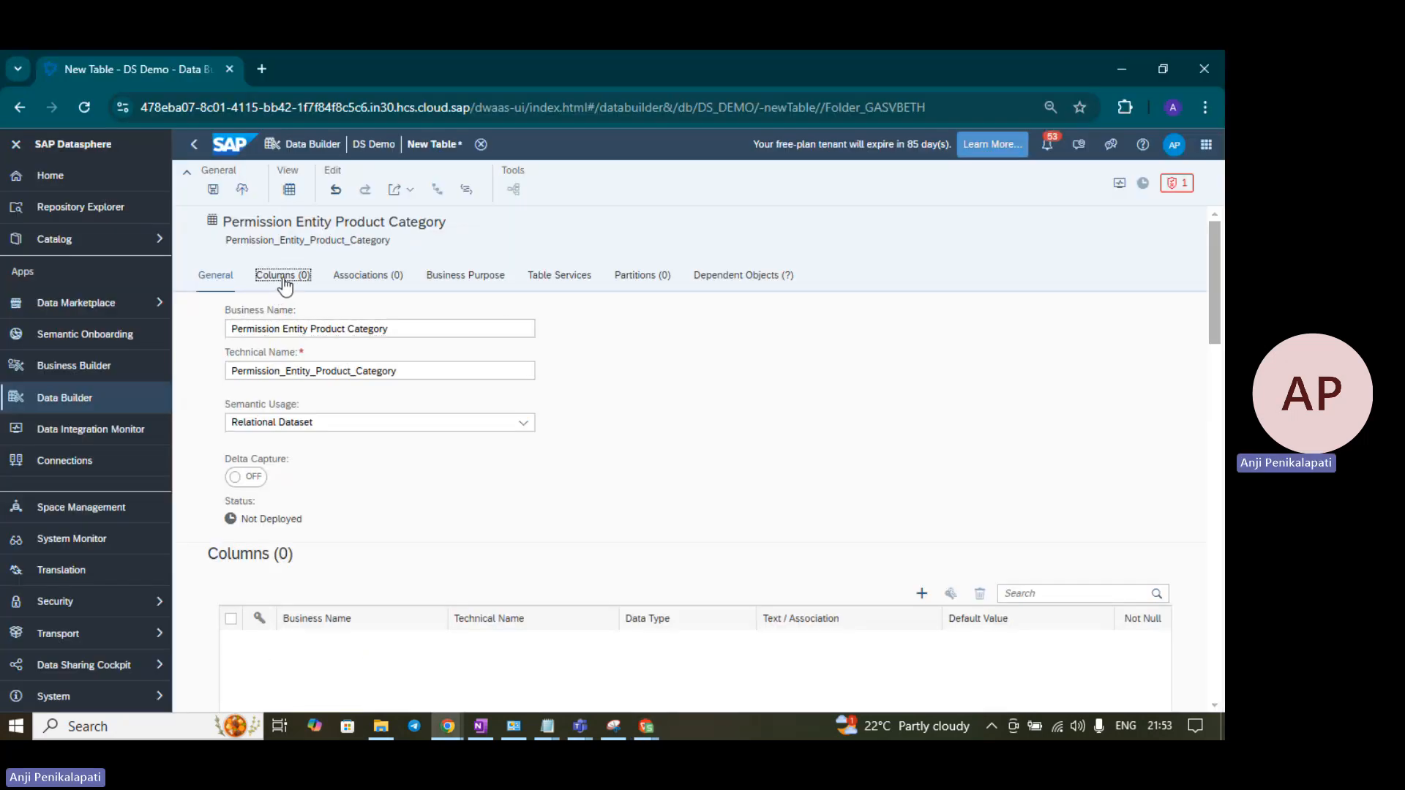
- Add three new columns to the table on the Columns tab
{"action": "left_click", "coordinate": [284, 277]}
{"action": "left_click", "coordinate": [923, 333]}
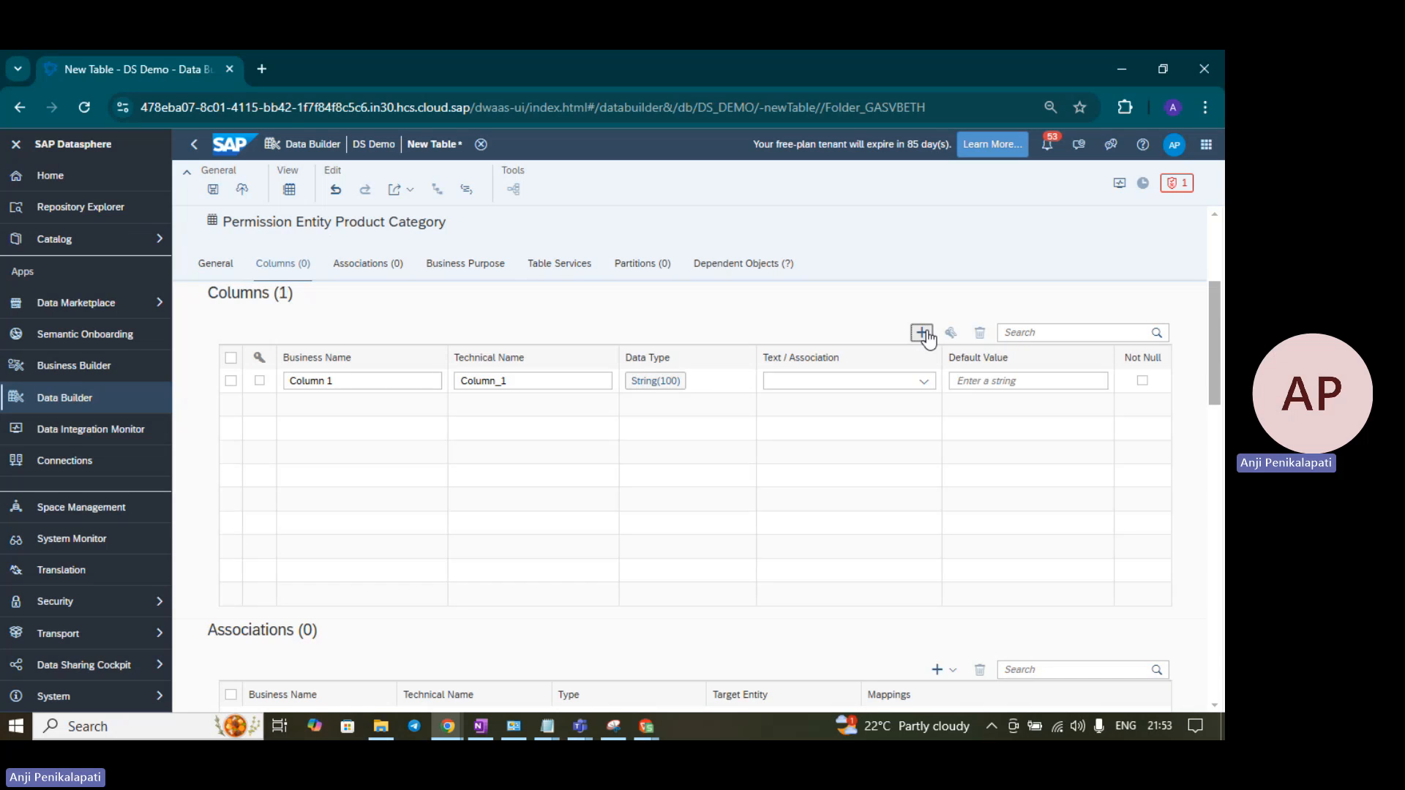
{"action": "left_click", "coordinate": [922, 333]}
{"action": "left_click", "coordinate": [922, 333]}
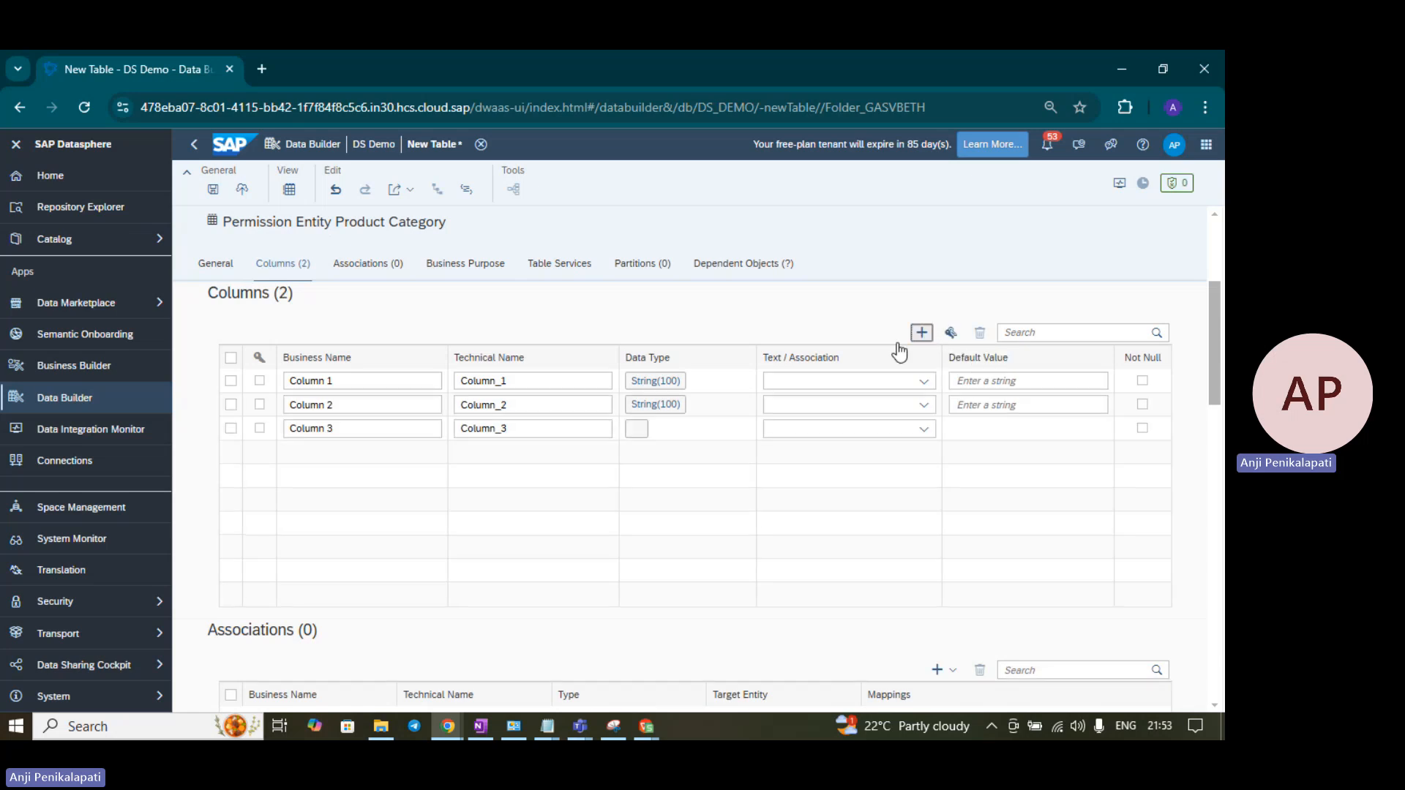
{"action": "left_click", "coordinate": [334, 397]}
{"action": "left_click", "coordinate": [500, 409]}
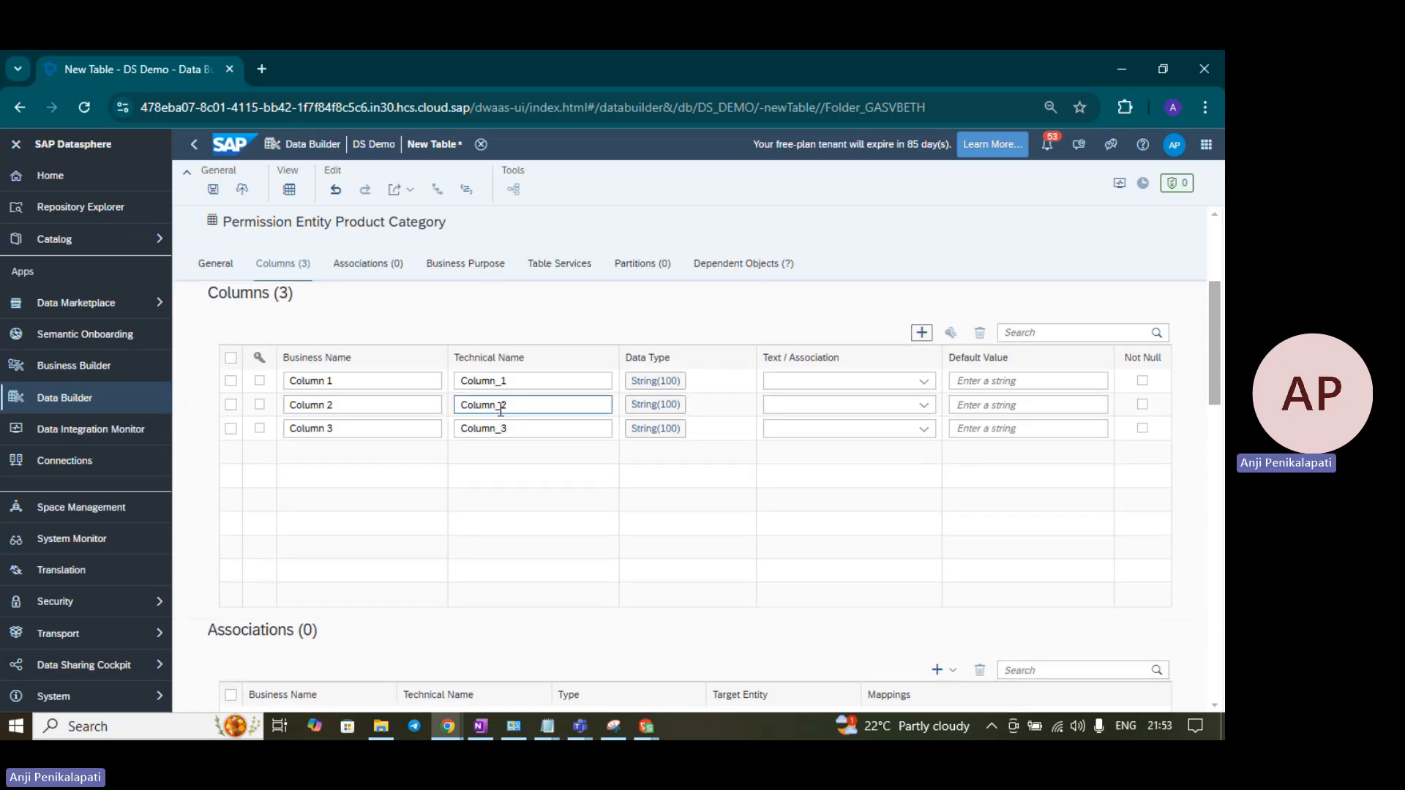
{"action": "key", "text": "alt+Tab"}
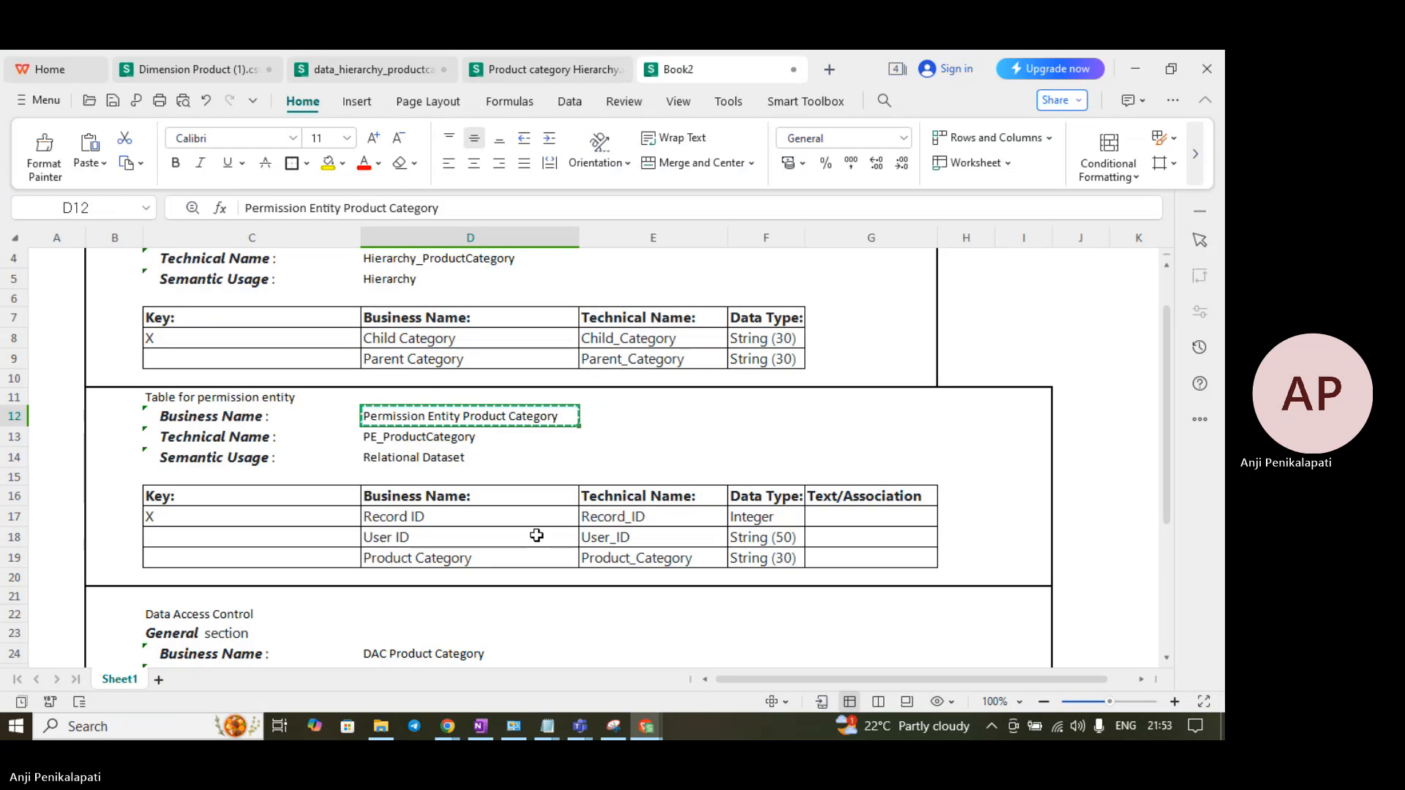
{"action": "key", "text": "alt+Tab"}
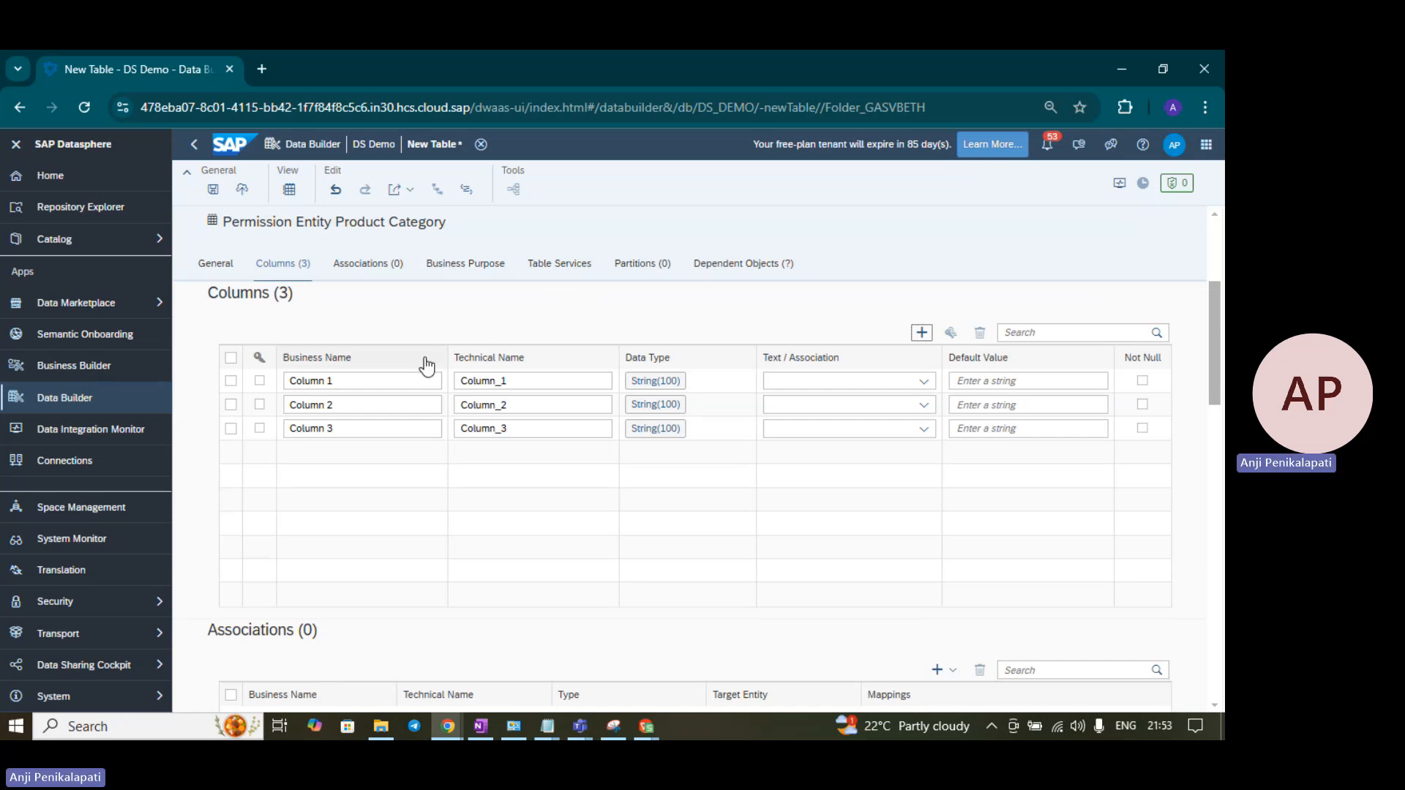
- Name the three columns Record ID, User ID and Product Category, copying each from the spreadsheet
{"action": "key", "text": "alt+Tab"}
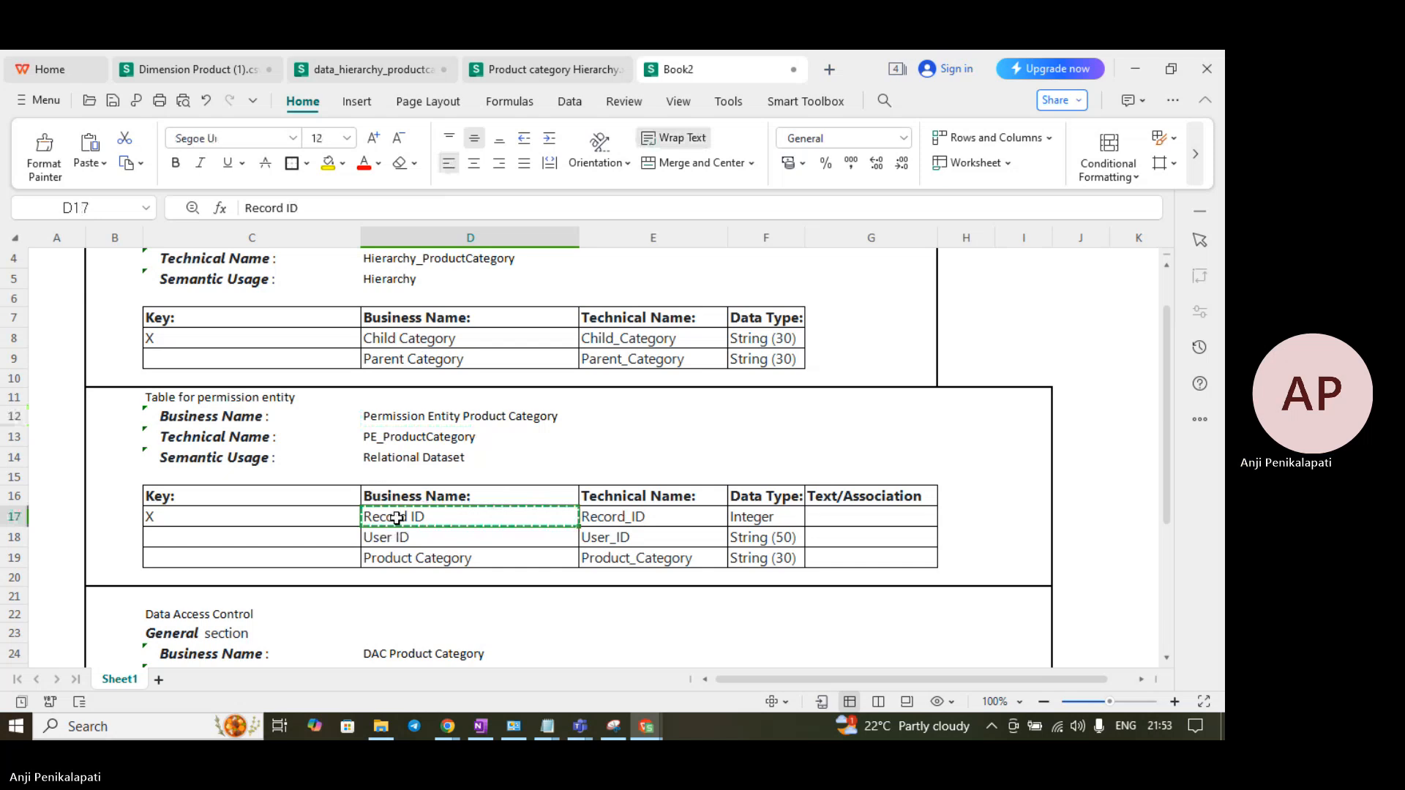
{"action": "key", "text": "alt+Tab"}
{"action": "type", "text": "Record ID"}
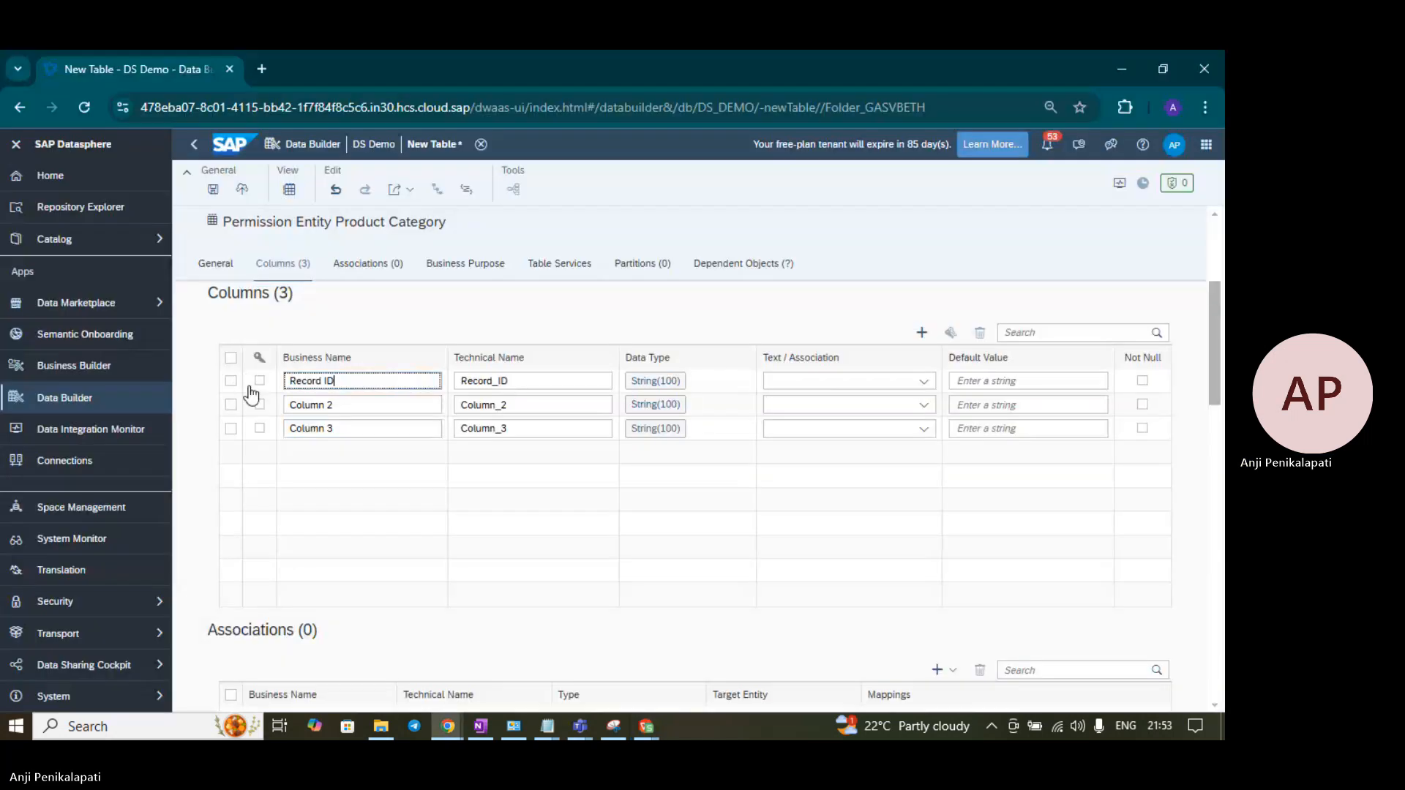
{"action": "left_click", "coordinate": [258, 390]}
{"action": "key", "text": "alt+Tab"}
{"action": "left_click", "coordinate": [434, 543]}
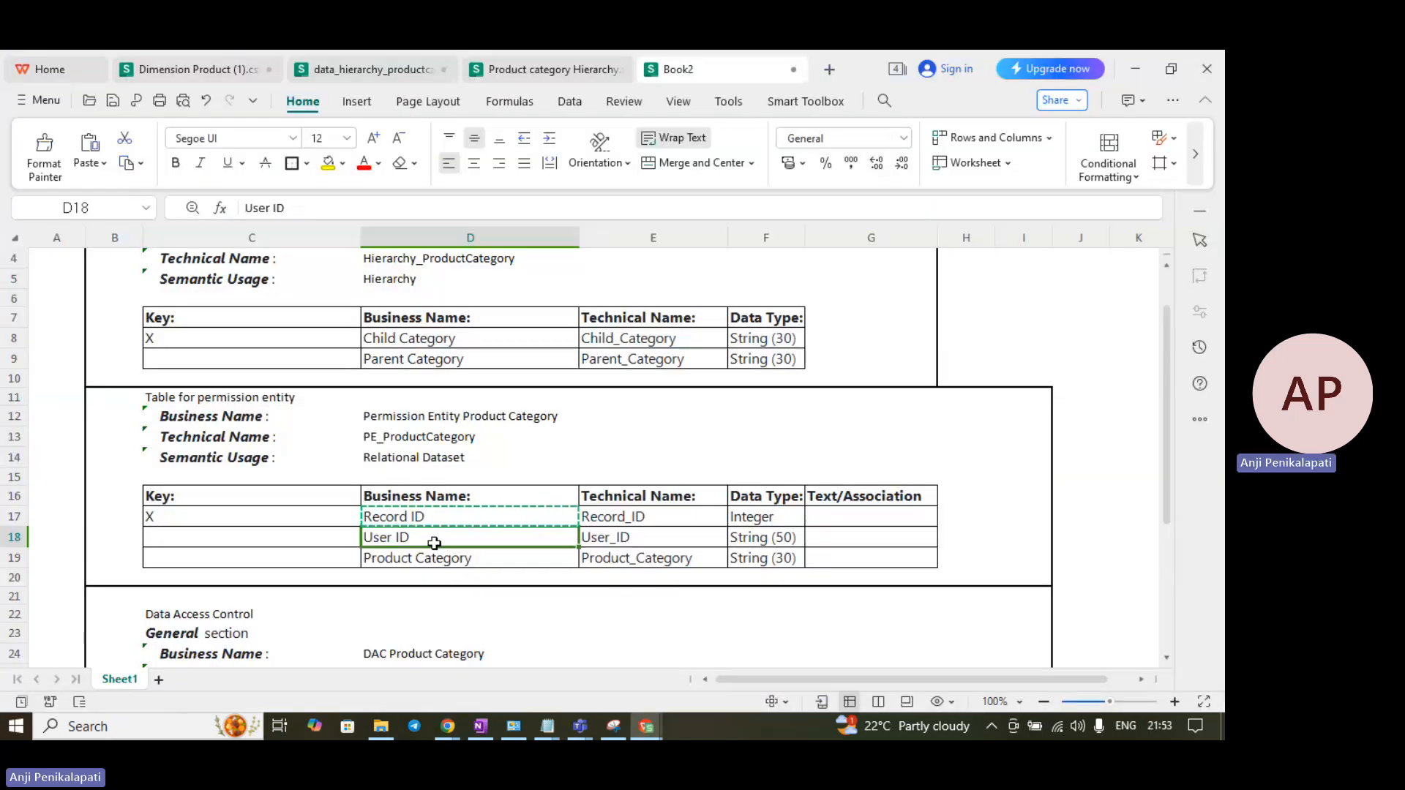
{"action": "key", "text": "ctrl+c"}
{"action": "key", "text": "alt+Tab"}
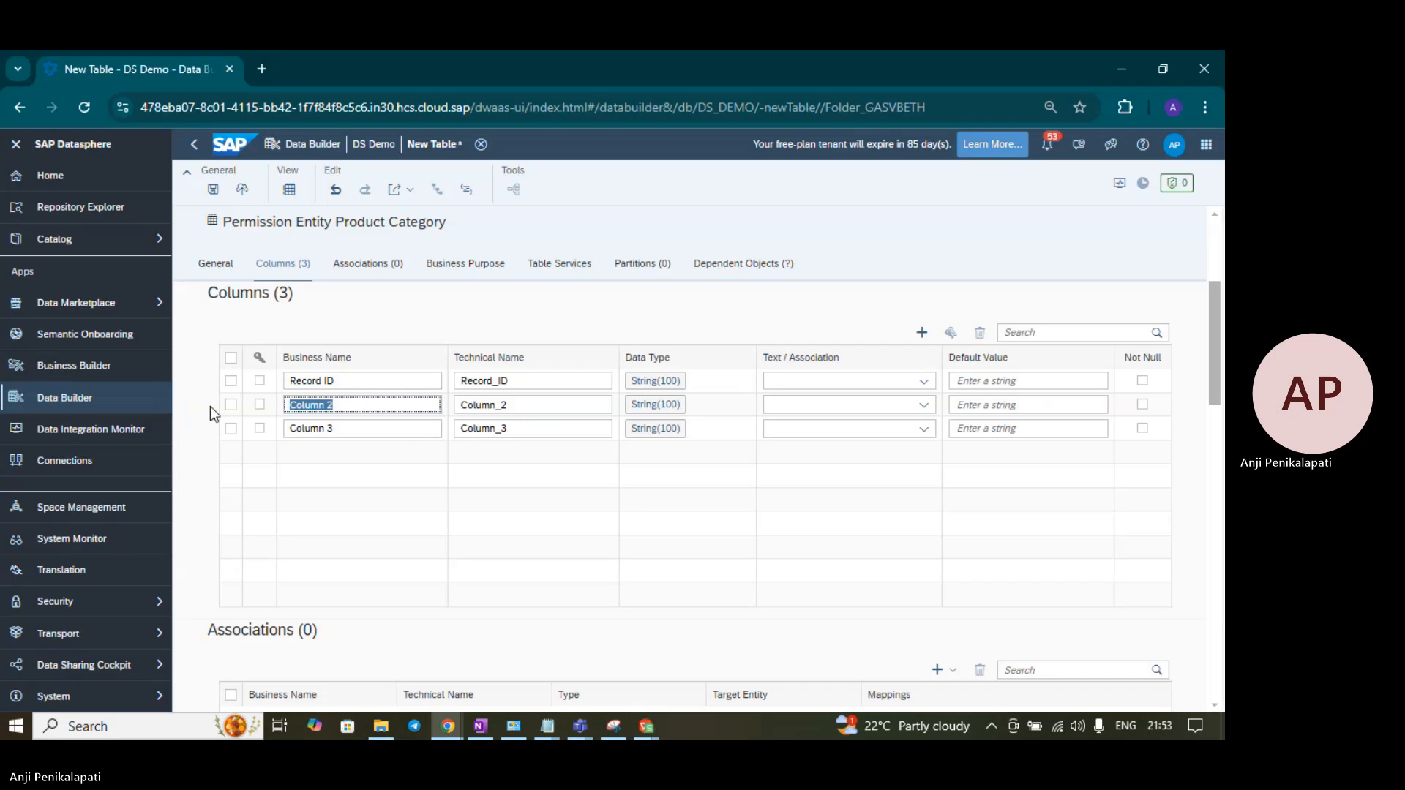
{"action": "key", "text": "ctrl+v"}
{"action": "key", "text": "alt+Tab"}
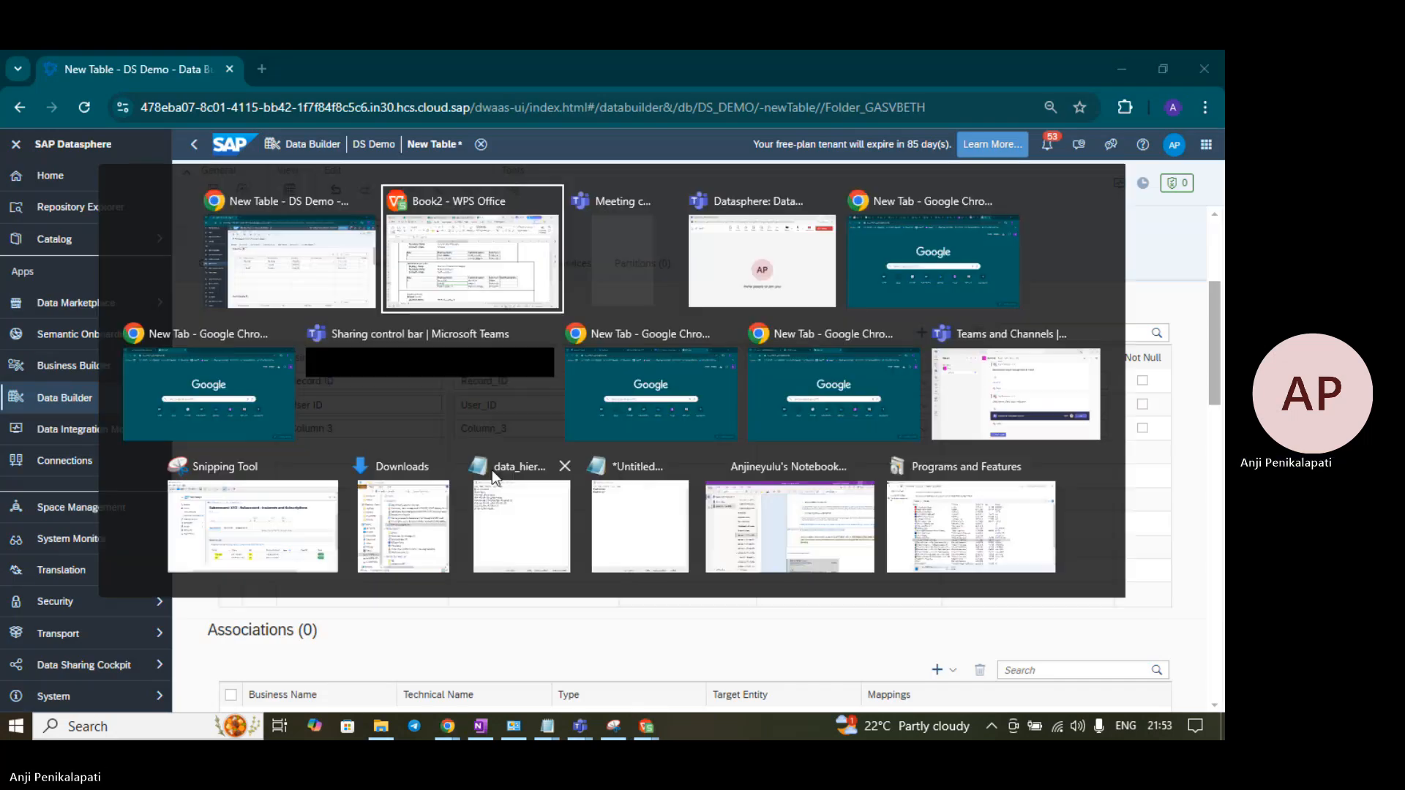
{"action": "left_click", "coordinate": [429, 560]}
{"action": "key", "text": "ctrl+c"}
{"action": "key", "text": "alt+Tab"}
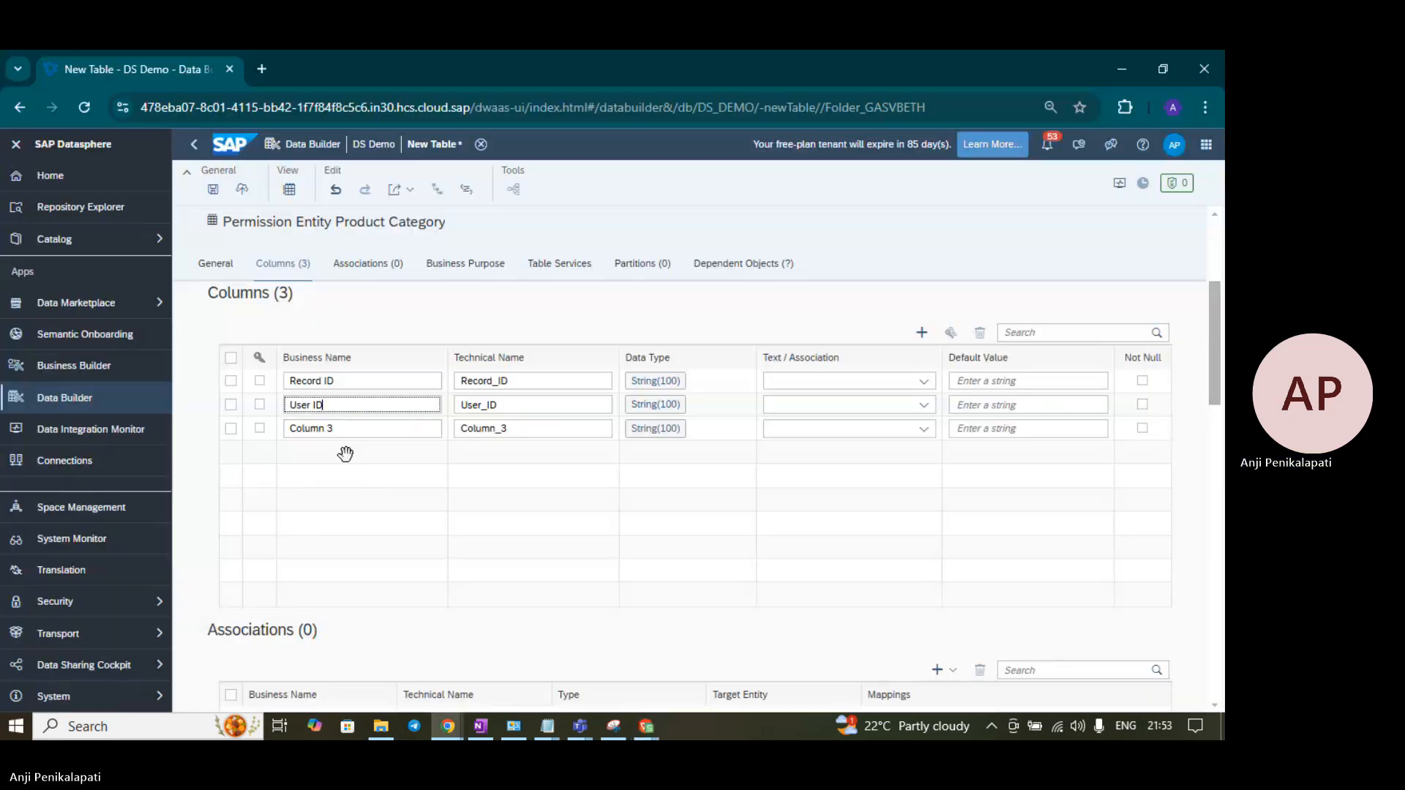
{"action": "left_click", "coordinate": [330, 429]}
{"action": "key", "text": "ctrl+a"}
{"action": "key", "text": "ctrl+v"}
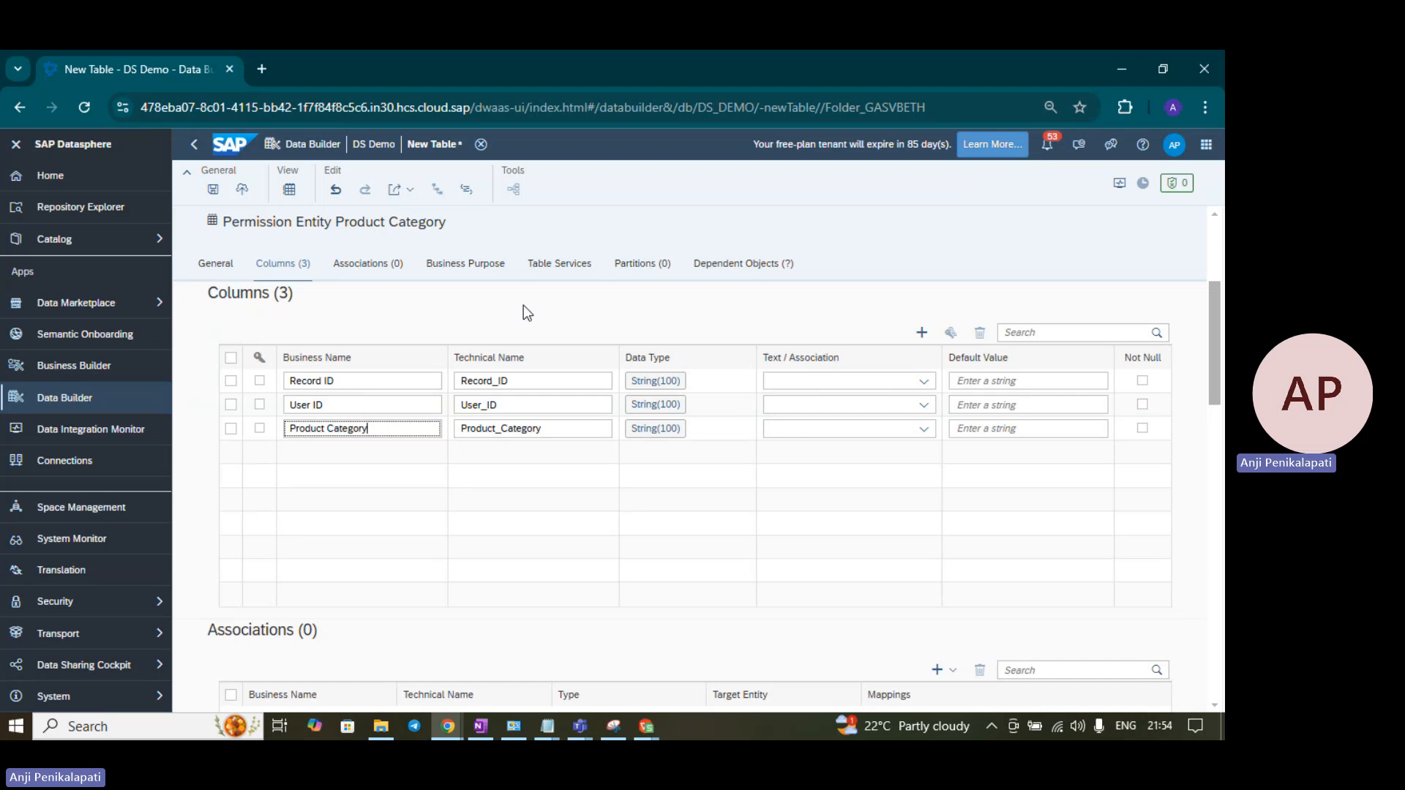
- Change Record ID's data type to Integer
{"action": "key", "text": "alt+Tab"}
{"action": "key", "text": "alt+Tab"}
{"action": "left_click", "coordinate": [661, 381]}
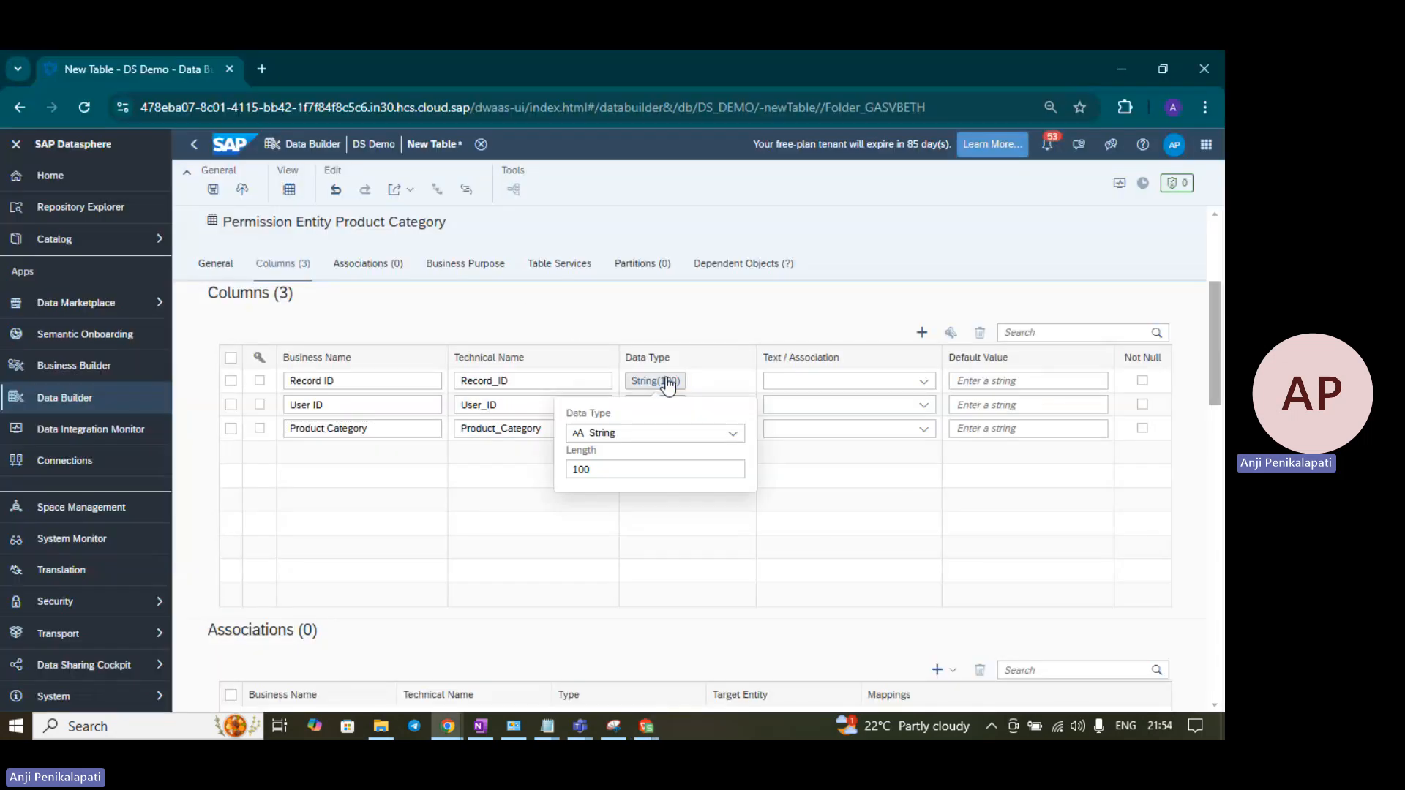
{"action": "left_click", "coordinate": [696, 442]}
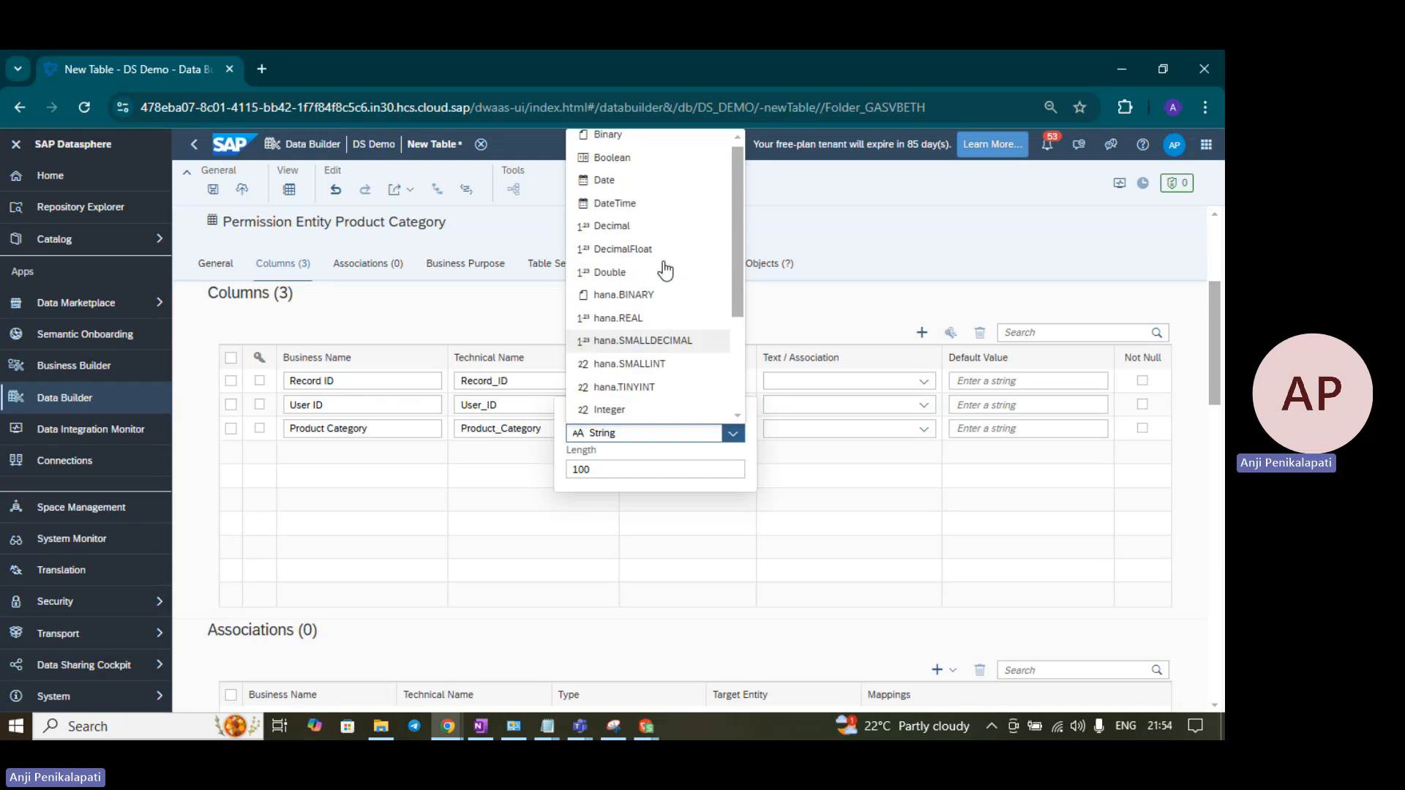
{"action": "scroll", "coordinate": [664, 271], "scroll_direction": "down", "scroll_amount": 3}
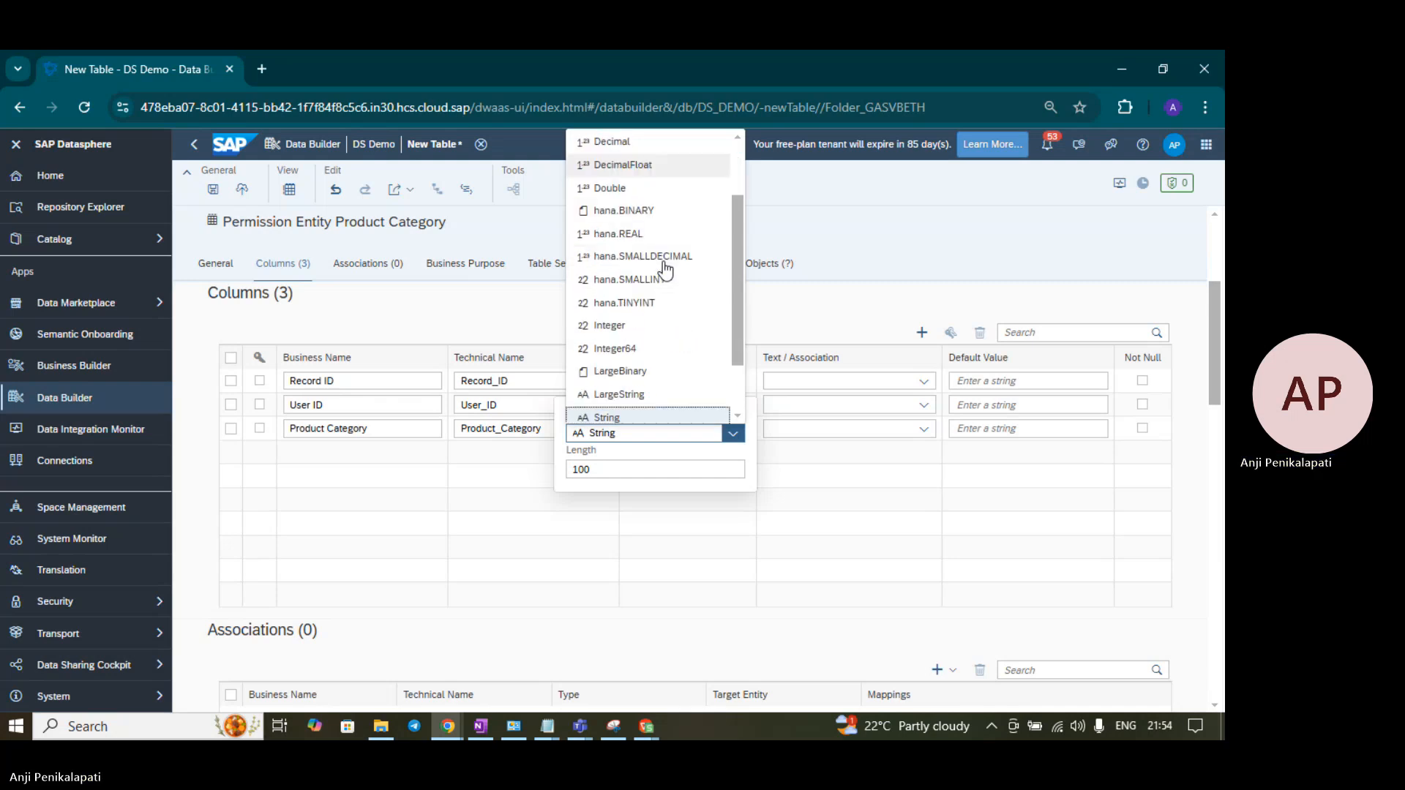
{"action": "left_click", "coordinate": [651, 255]}
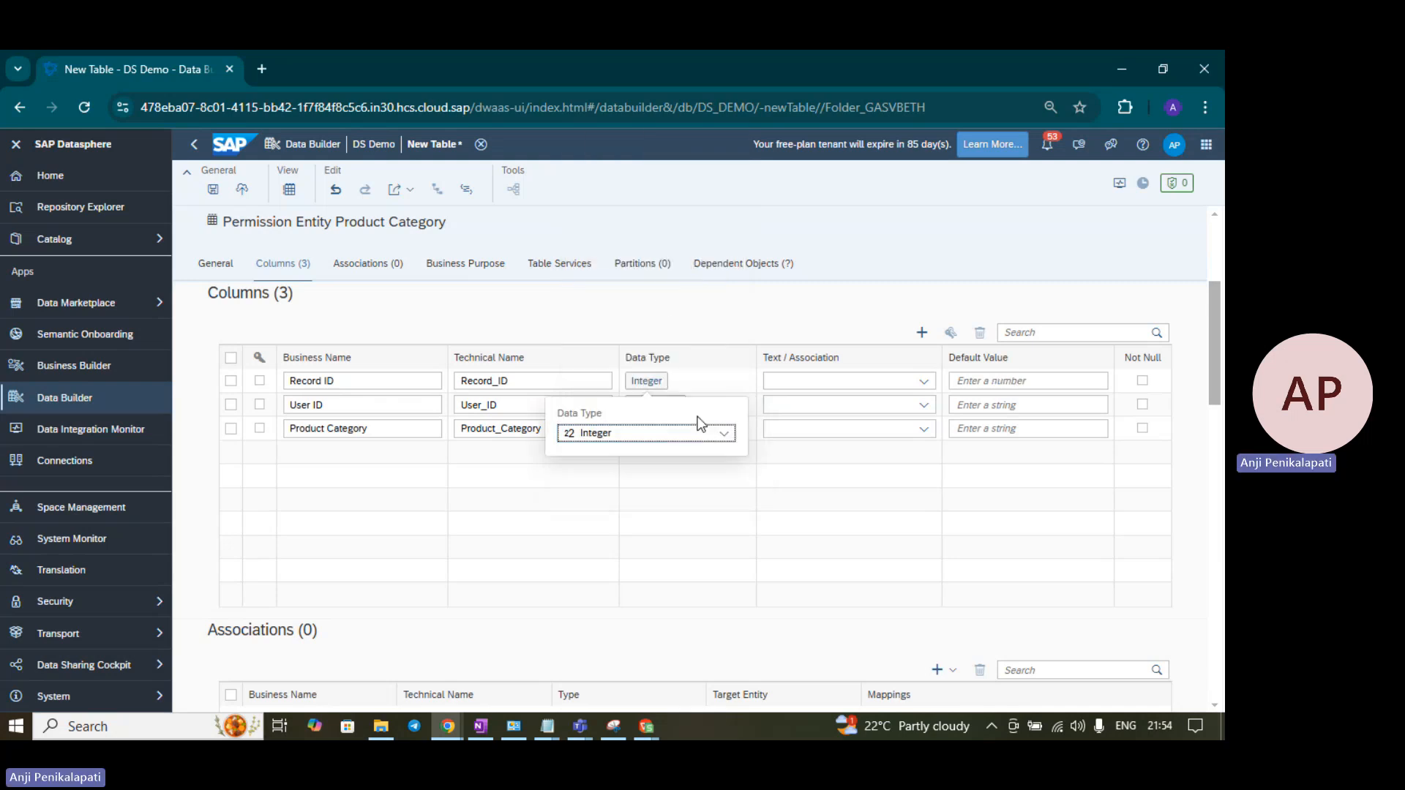
{"action": "left_click", "coordinate": [730, 323]}
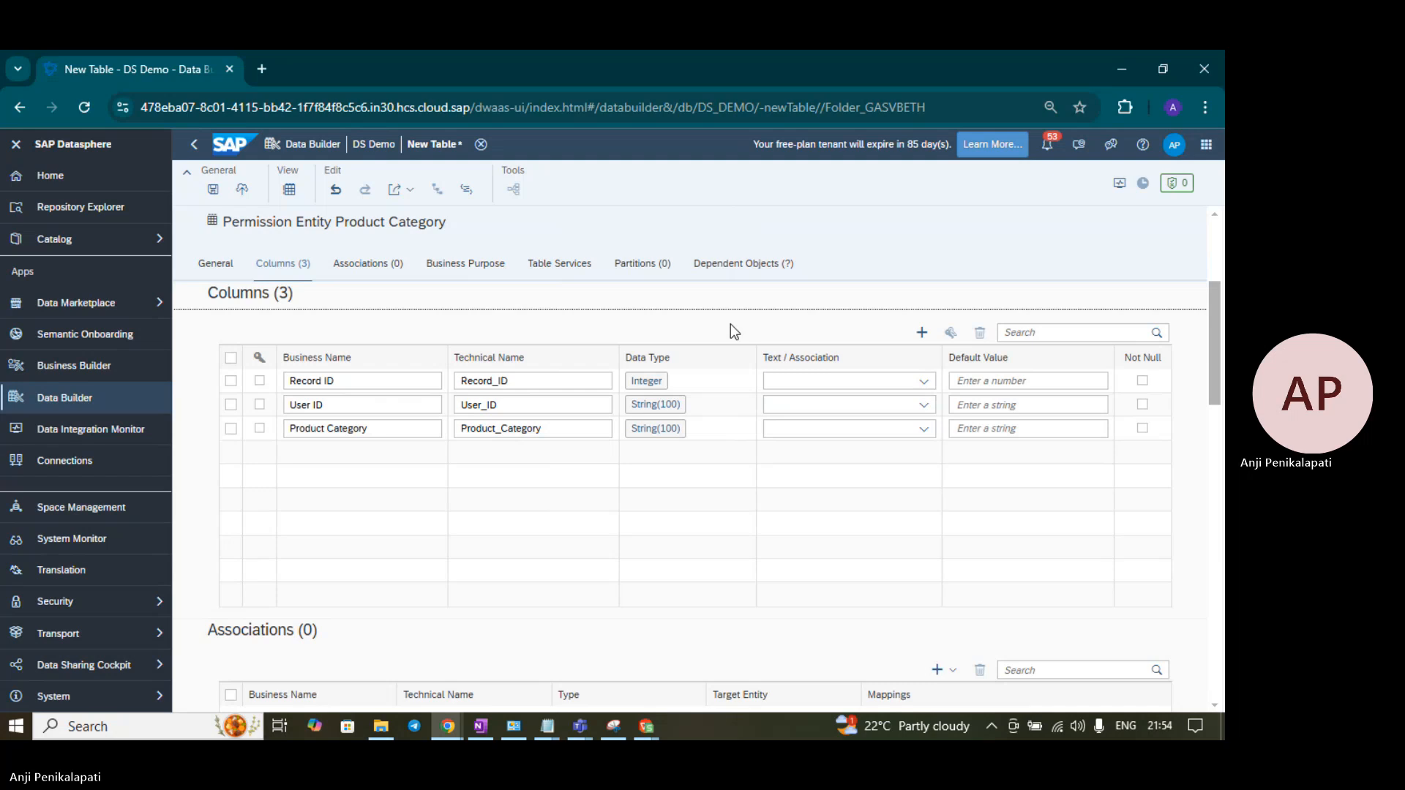
- Set the String length to 50 for User ID and 30 for Product Category
{"action": "left_click", "coordinate": [672, 410]}
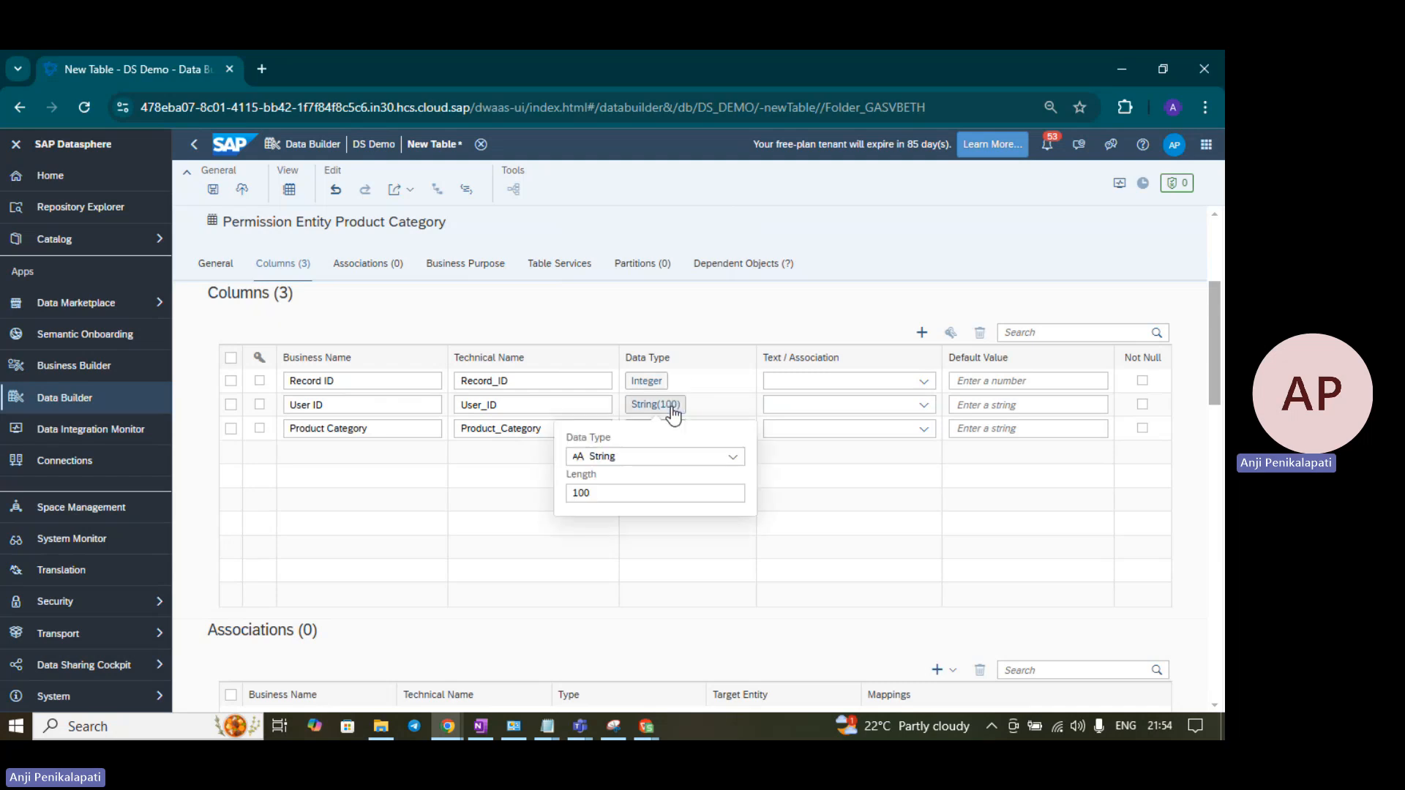
{"action": "left_click_drag", "start_coordinate": [630, 493], "coordinate": [514, 483]}
{"action": "type", "text": "50"}
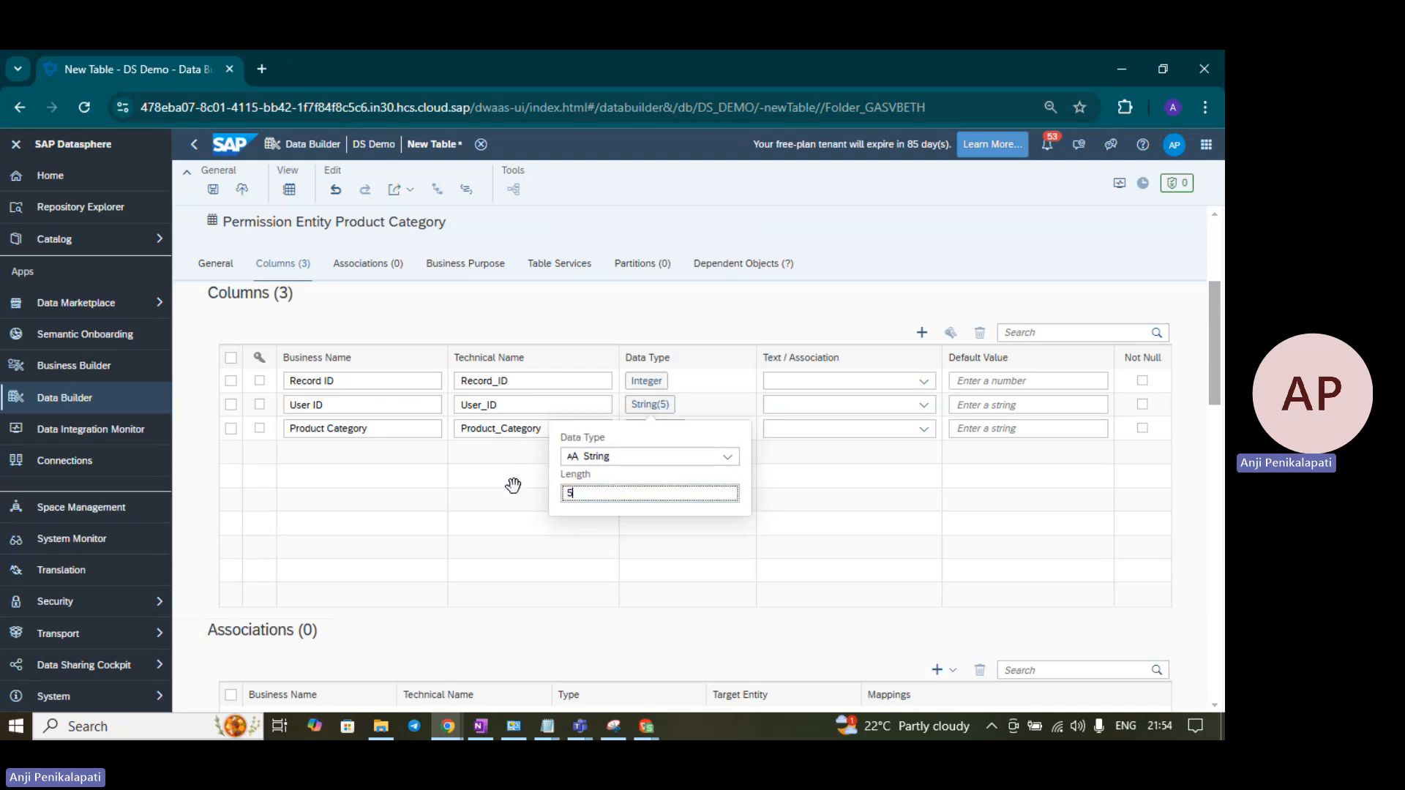
{"action": "left_click", "coordinate": [660, 310]}
{"action": "left_click", "coordinate": [662, 431]}
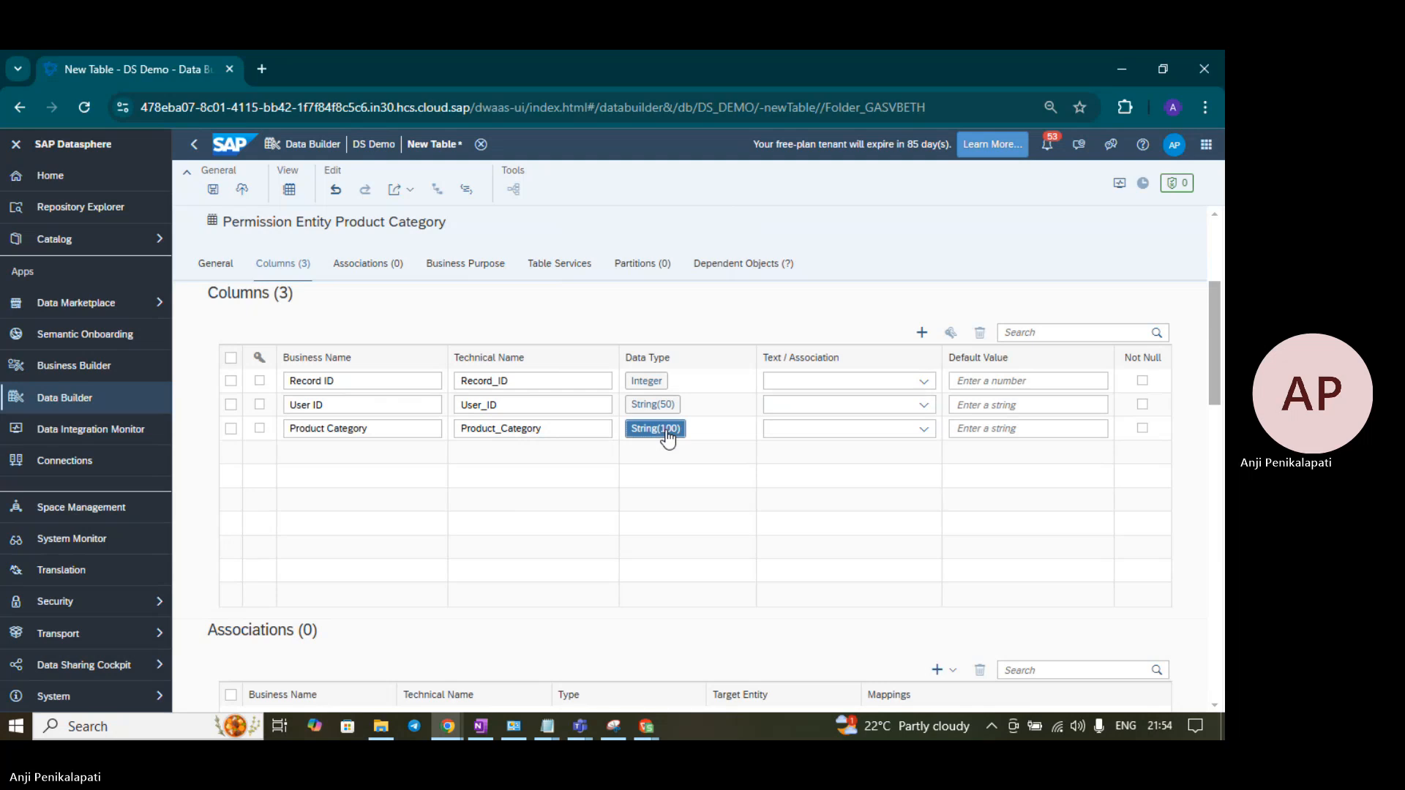
{"action": "left_click_drag", "start_coordinate": [630, 511], "coordinate": [527, 520]}
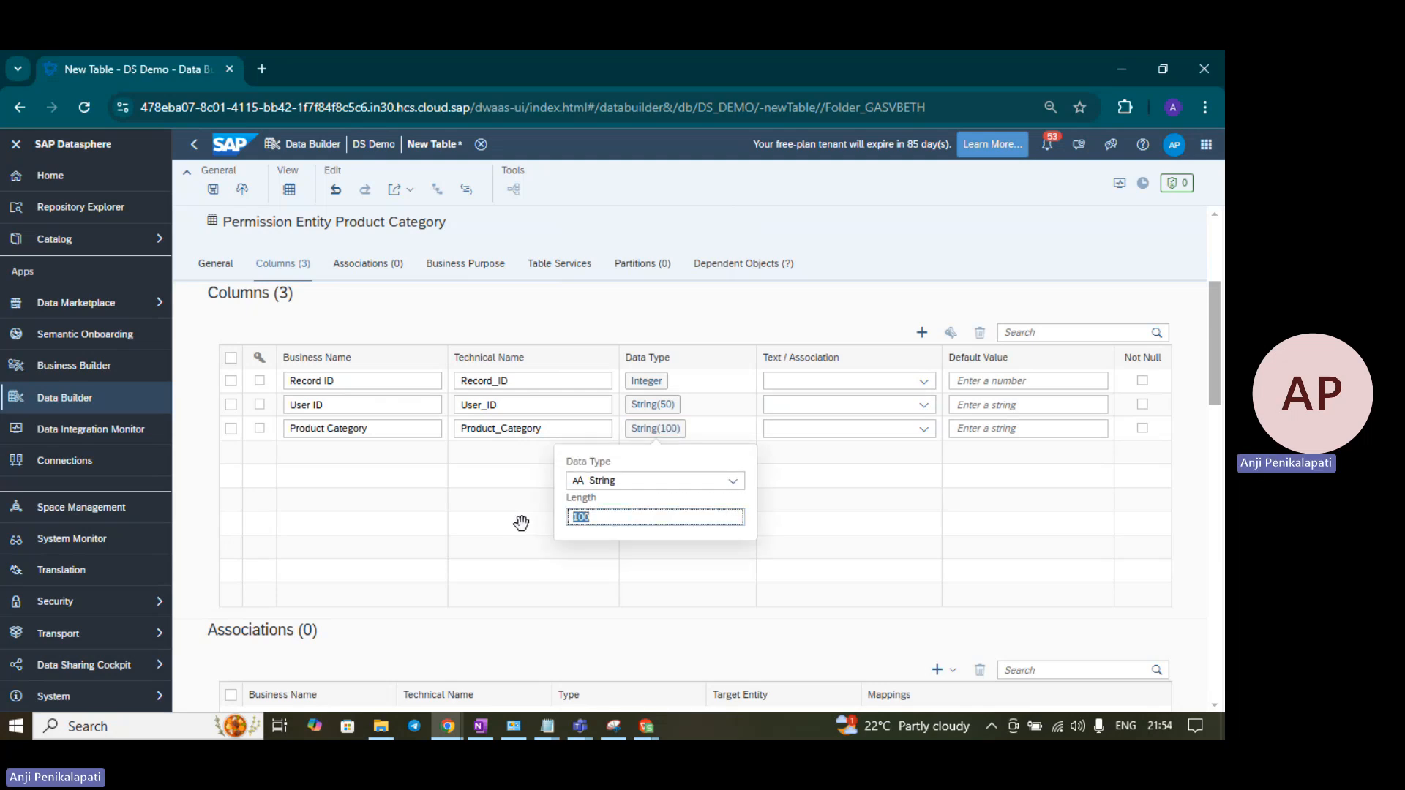
{"action": "type", "text": "30"}
{"action": "left_click", "coordinate": [707, 297]}
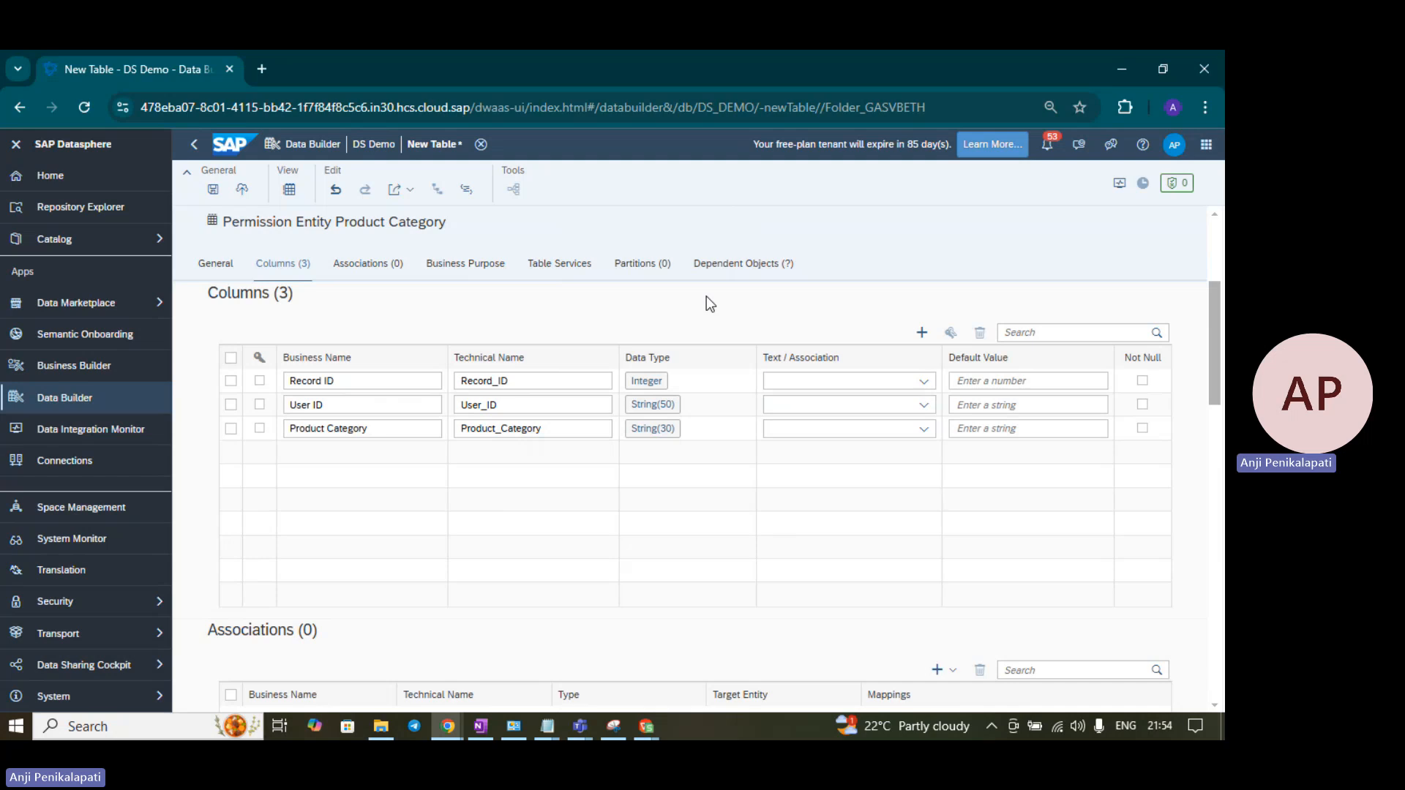
{"action": "scroll", "coordinate": [704, 331], "scroll_direction": "up", "scroll_amount": 3}
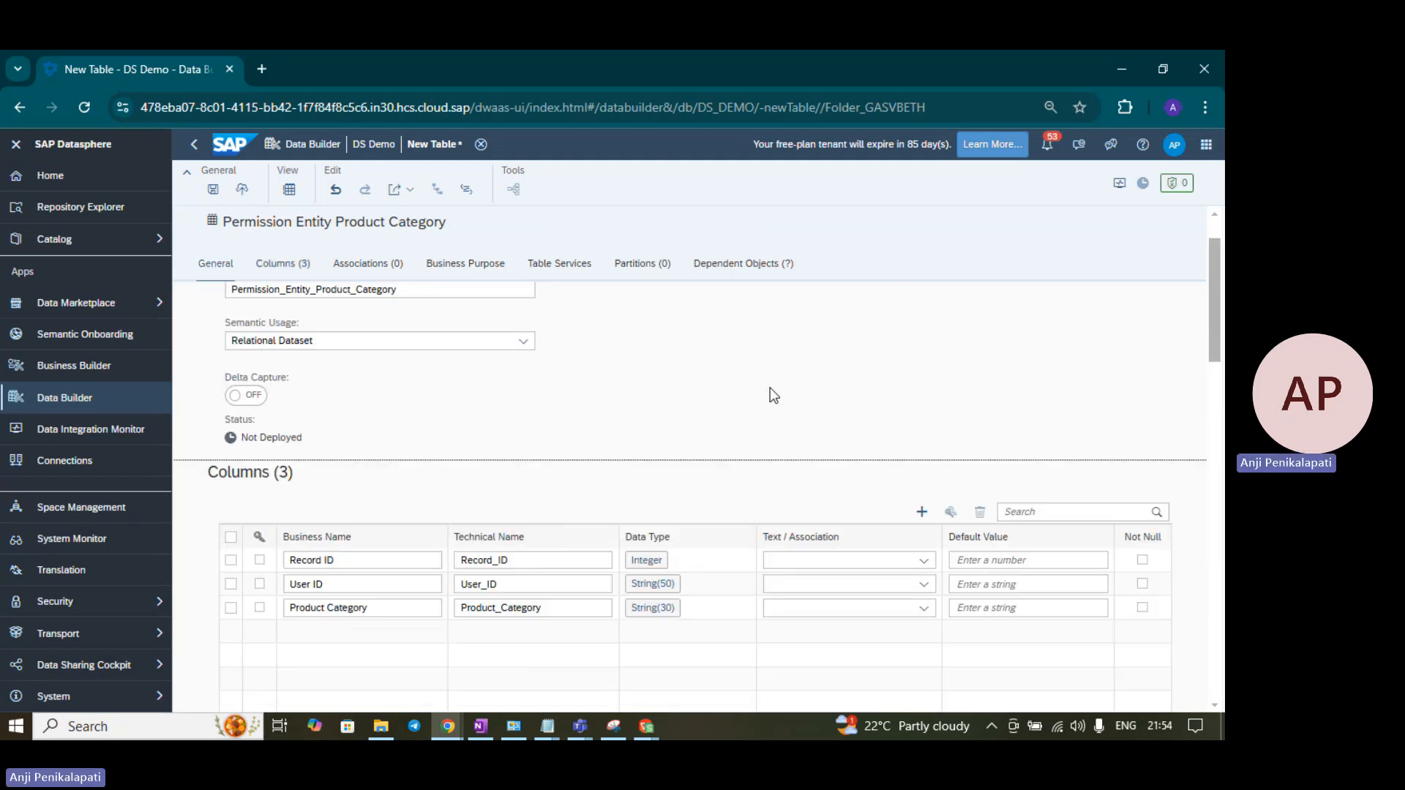
- Save the table, shortening the Permission_Entity prefix so the technical name is PE_Product_Category
{"action": "left_click", "coordinate": [213, 190]}
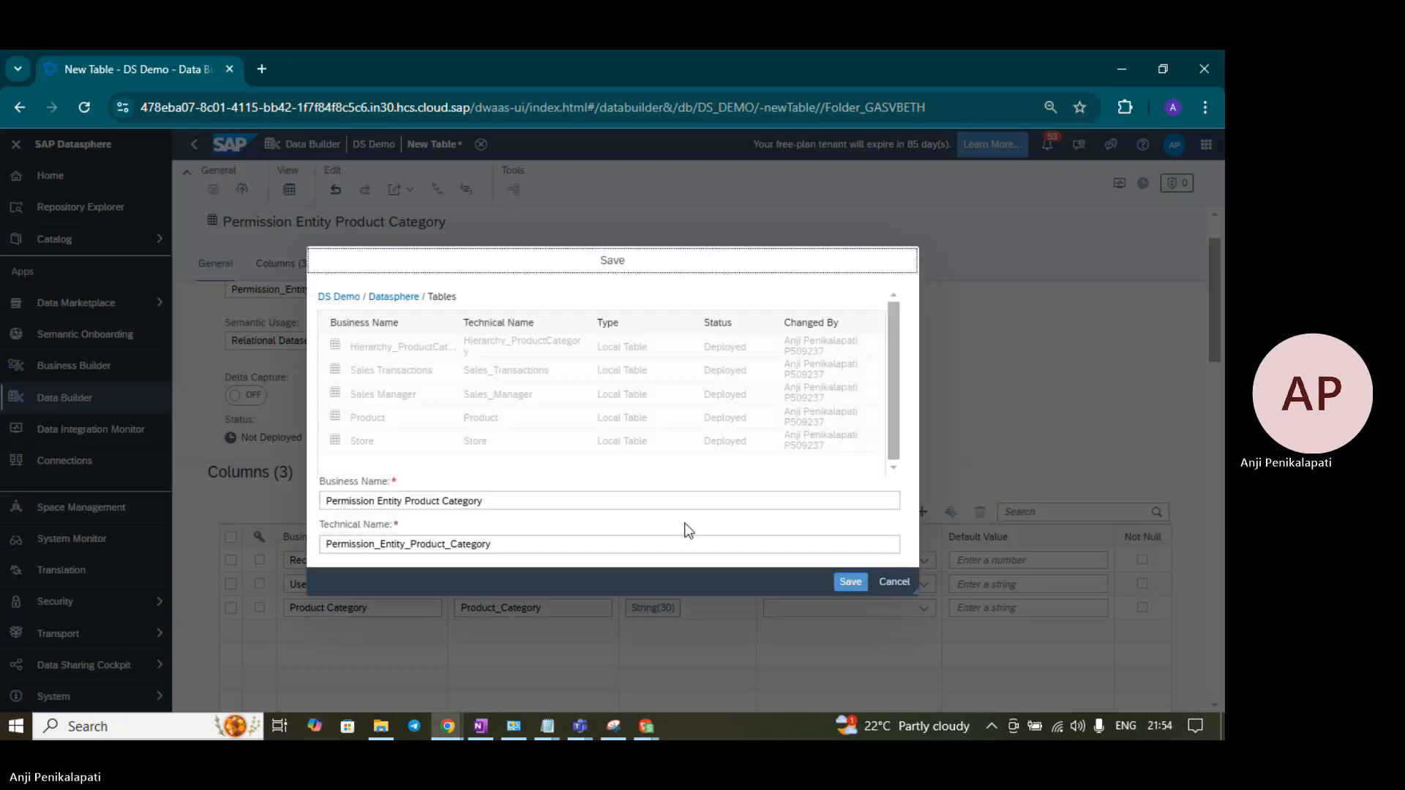
{"action": "left_click", "coordinate": [856, 589]}
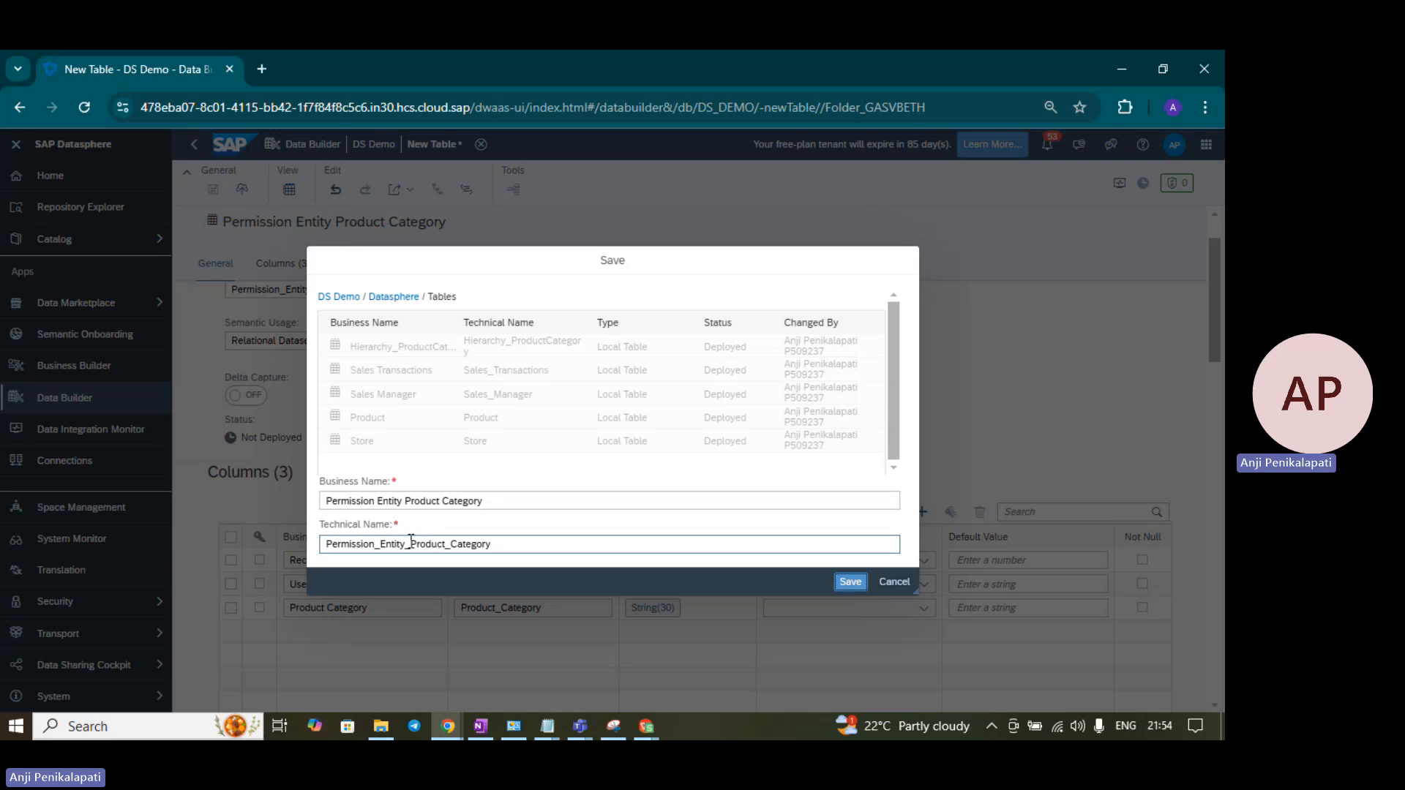
{"action": "left_click_drag", "start_coordinate": [405, 544], "coordinate": [309, 561]}
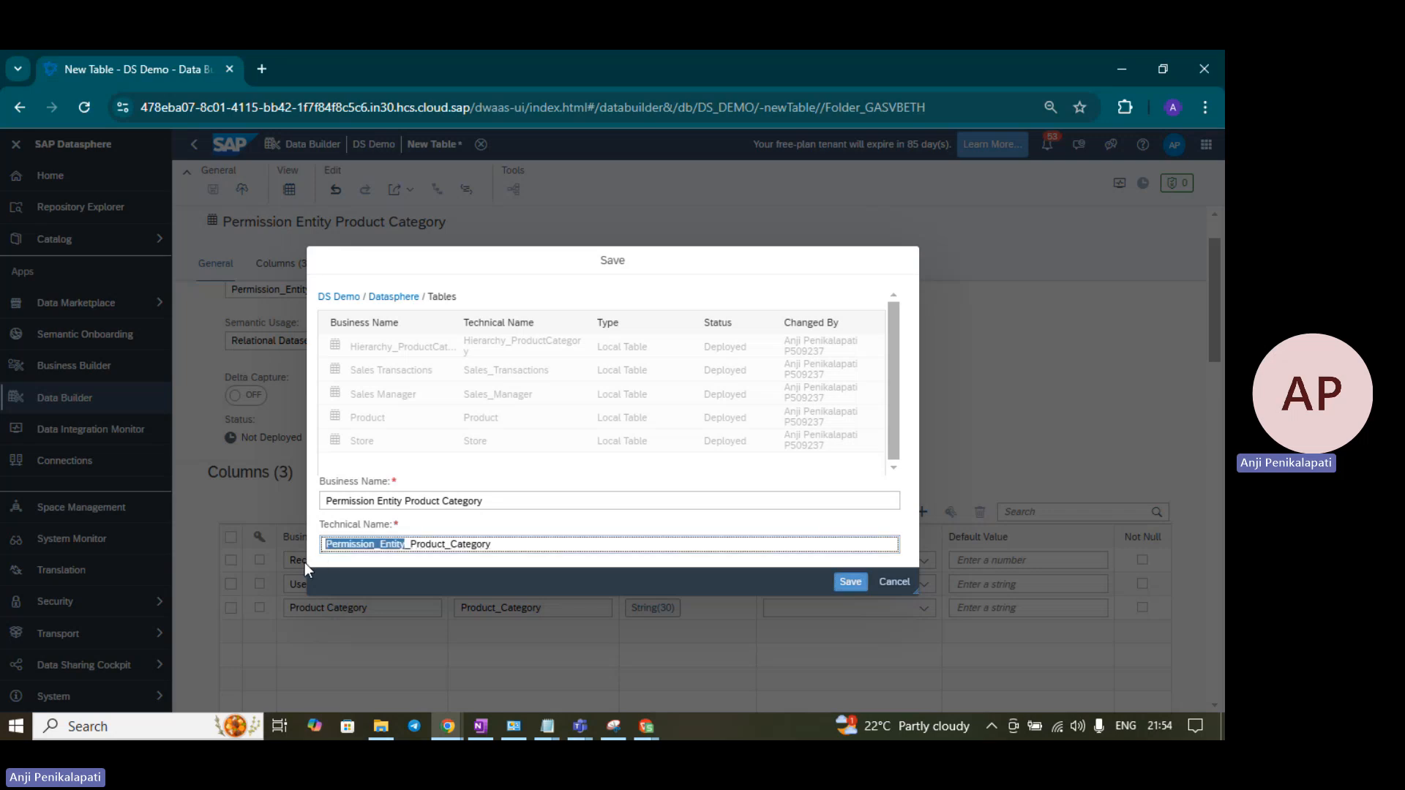
{"action": "type", "text": "PC"}
{"action": "key", "text": "BackSpace"}
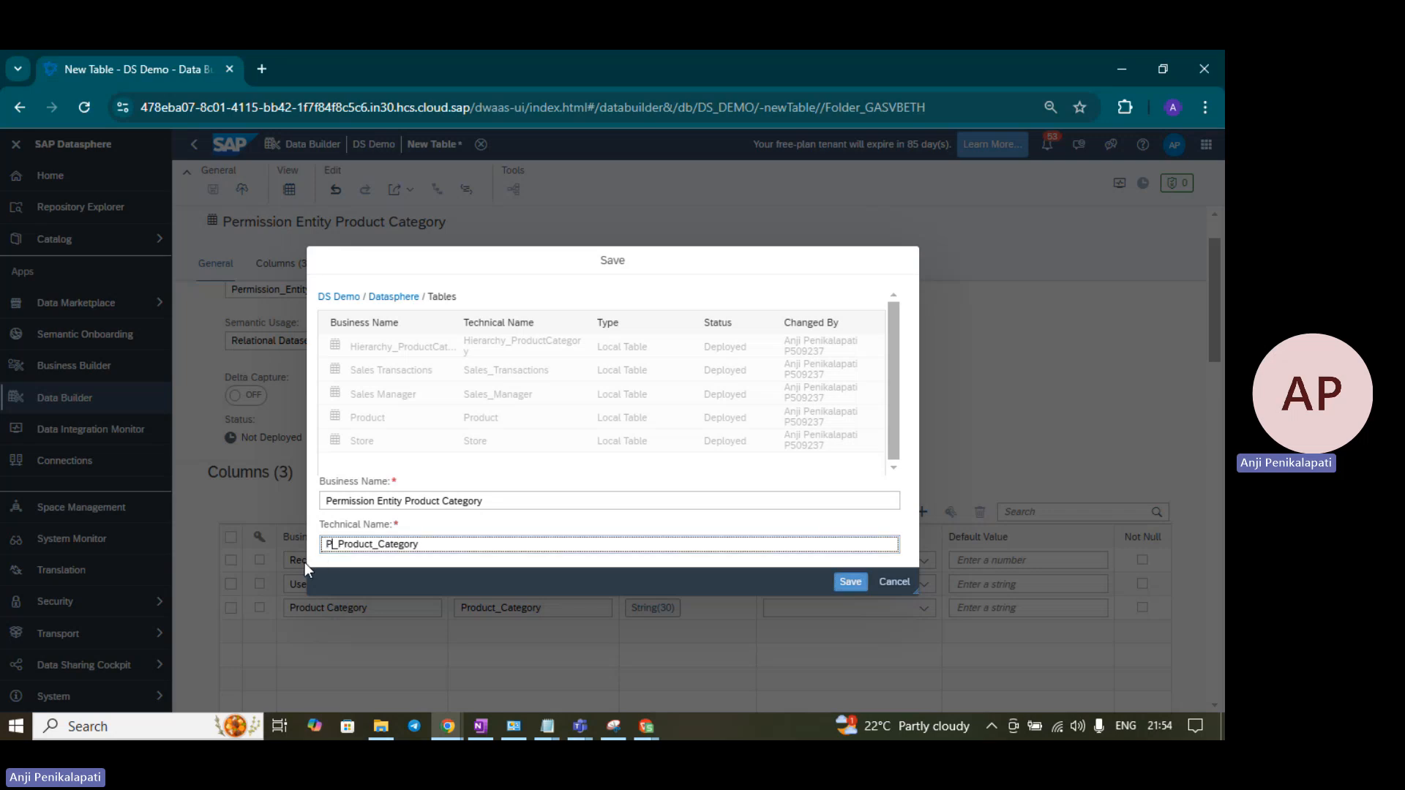
{"action": "type", "text": "E"}
{"action": "key", "text": "alt+Tab"}
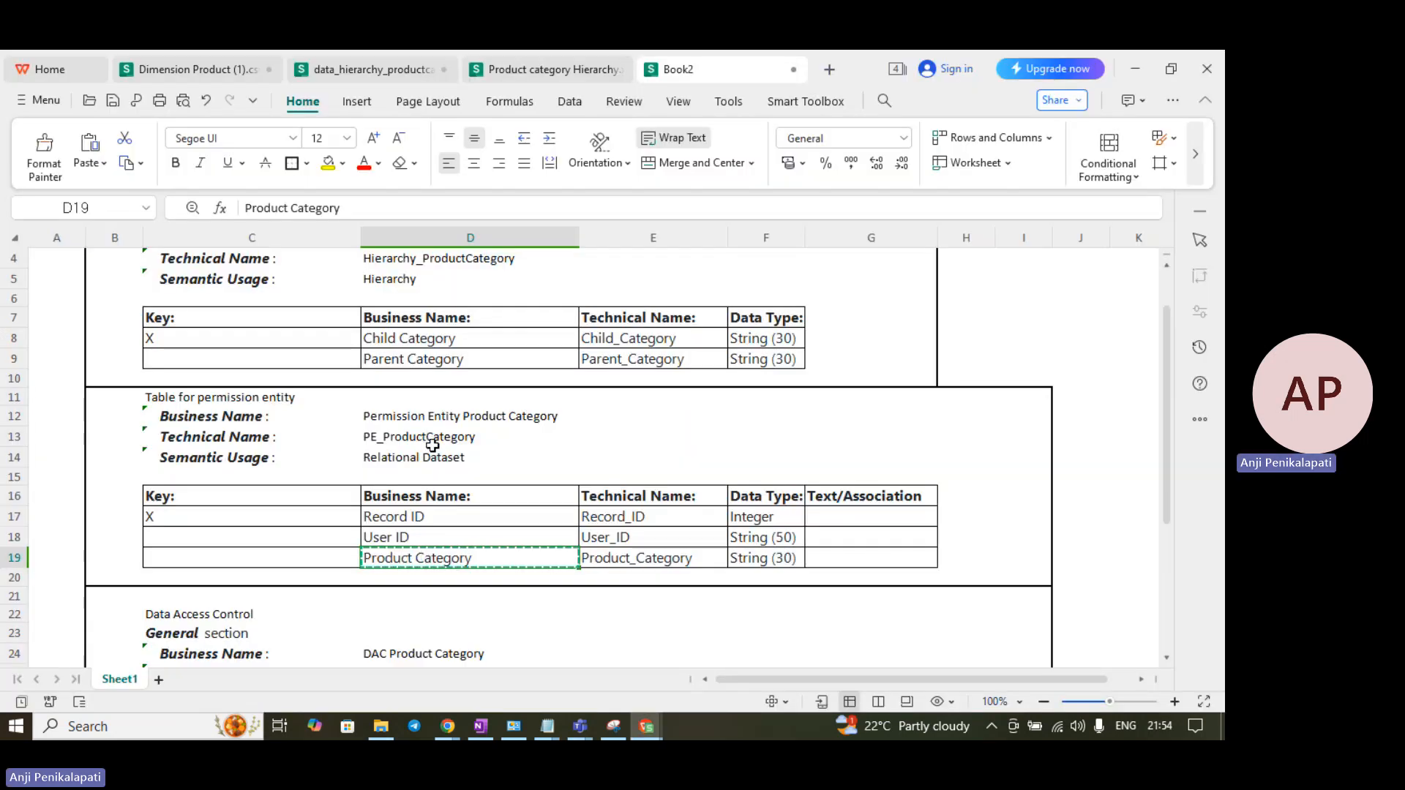
{"action": "key", "text": "alt+Tab"}
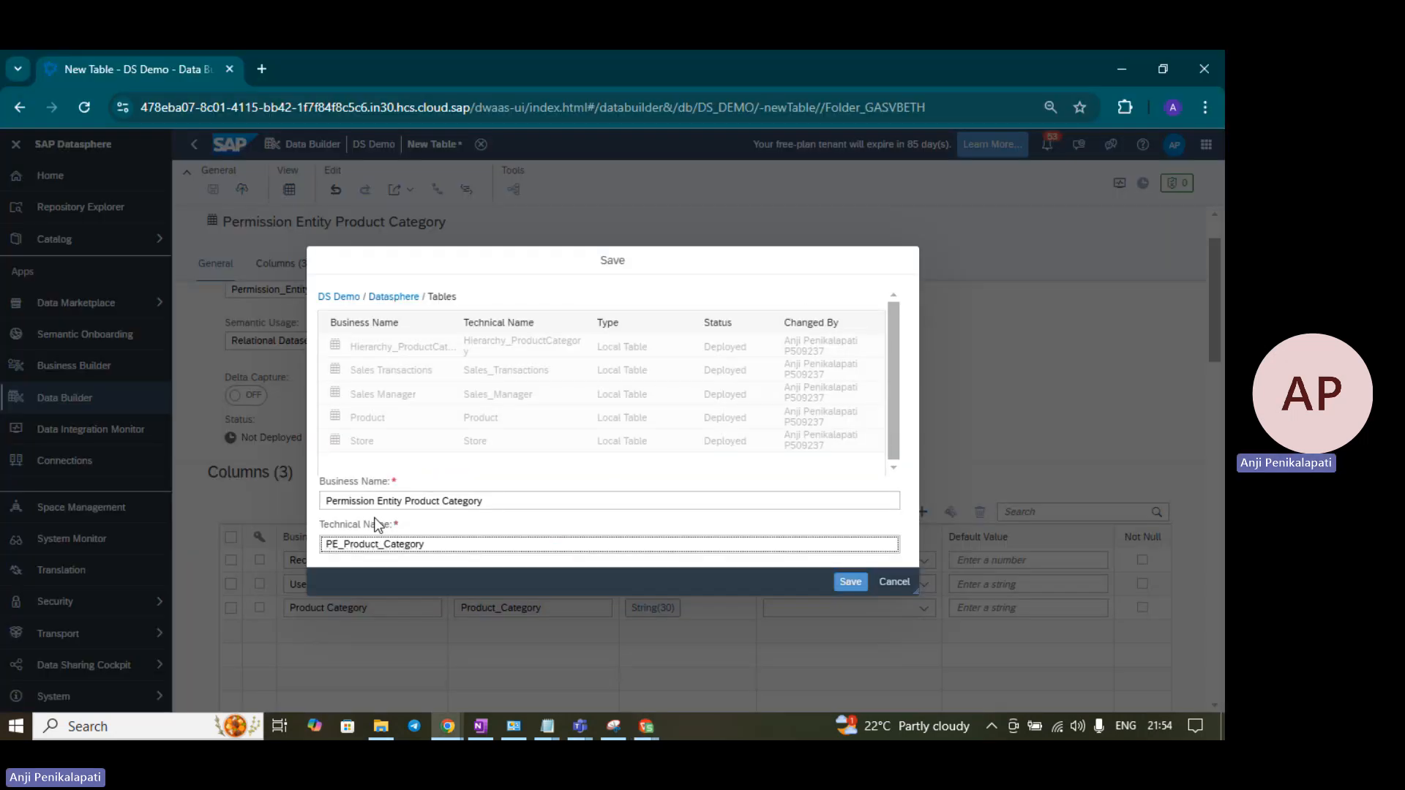
{"action": "left_click", "coordinate": [851, 583]}
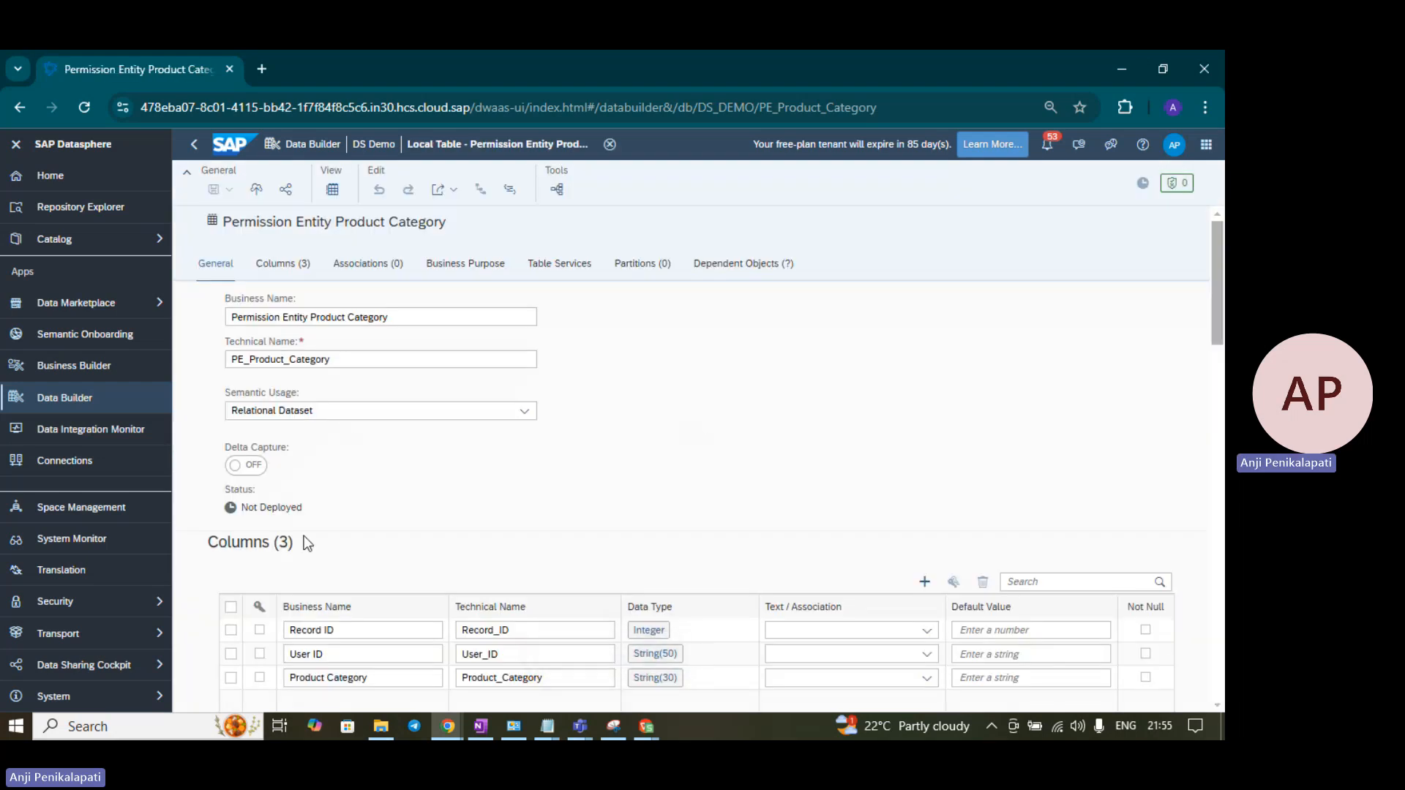
- Make Record ID the key column, save and deploy the table, and open its Data Editor
{"action": "scroll", "coordinate": [307, 542], "scroll_direction": "down", "scroll_amount": 1}
{"action": "left_click", "coordinate": [260, 542]}
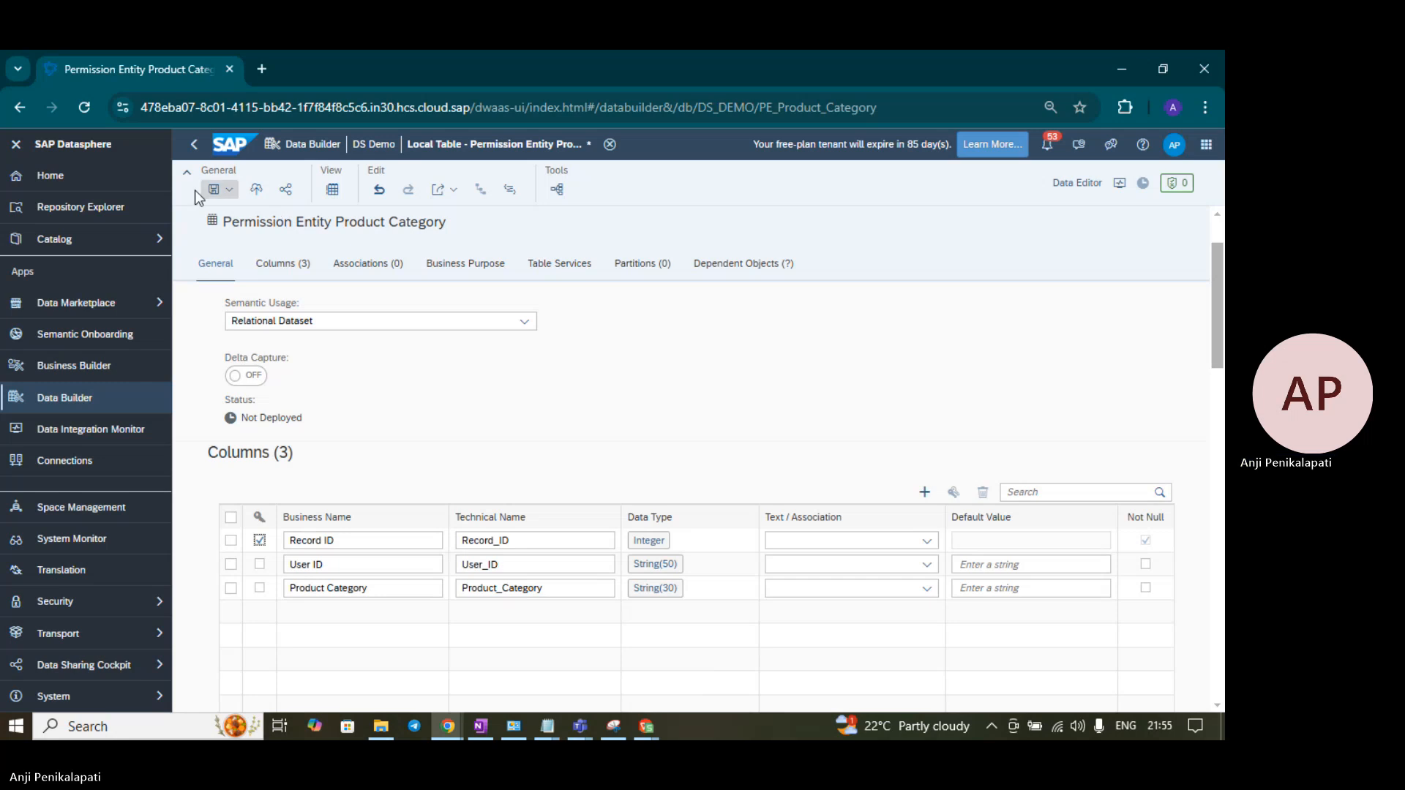
{"action": "left_click", "coordinate": [215, 190]}
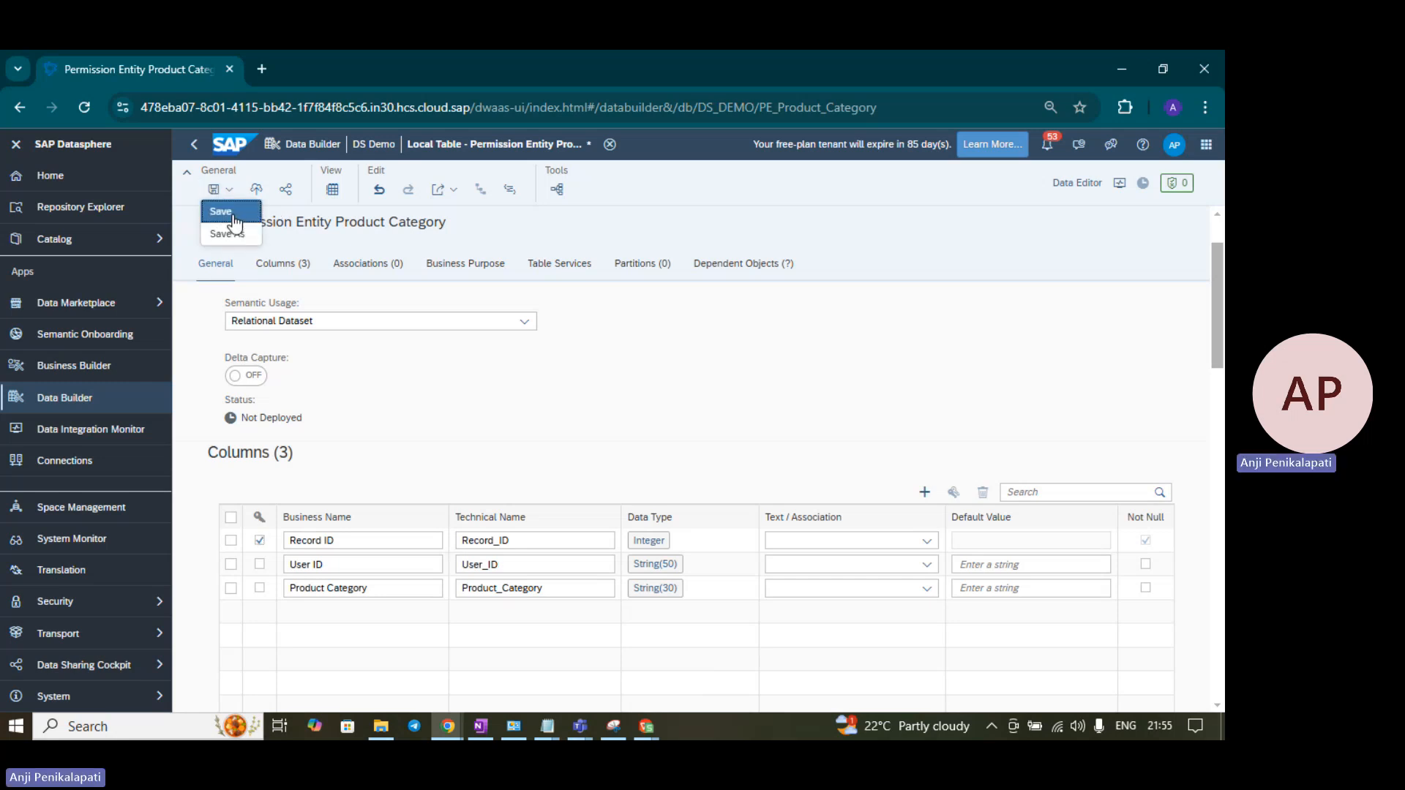
{"action": "left_click", "coordinate": [222, 212]}
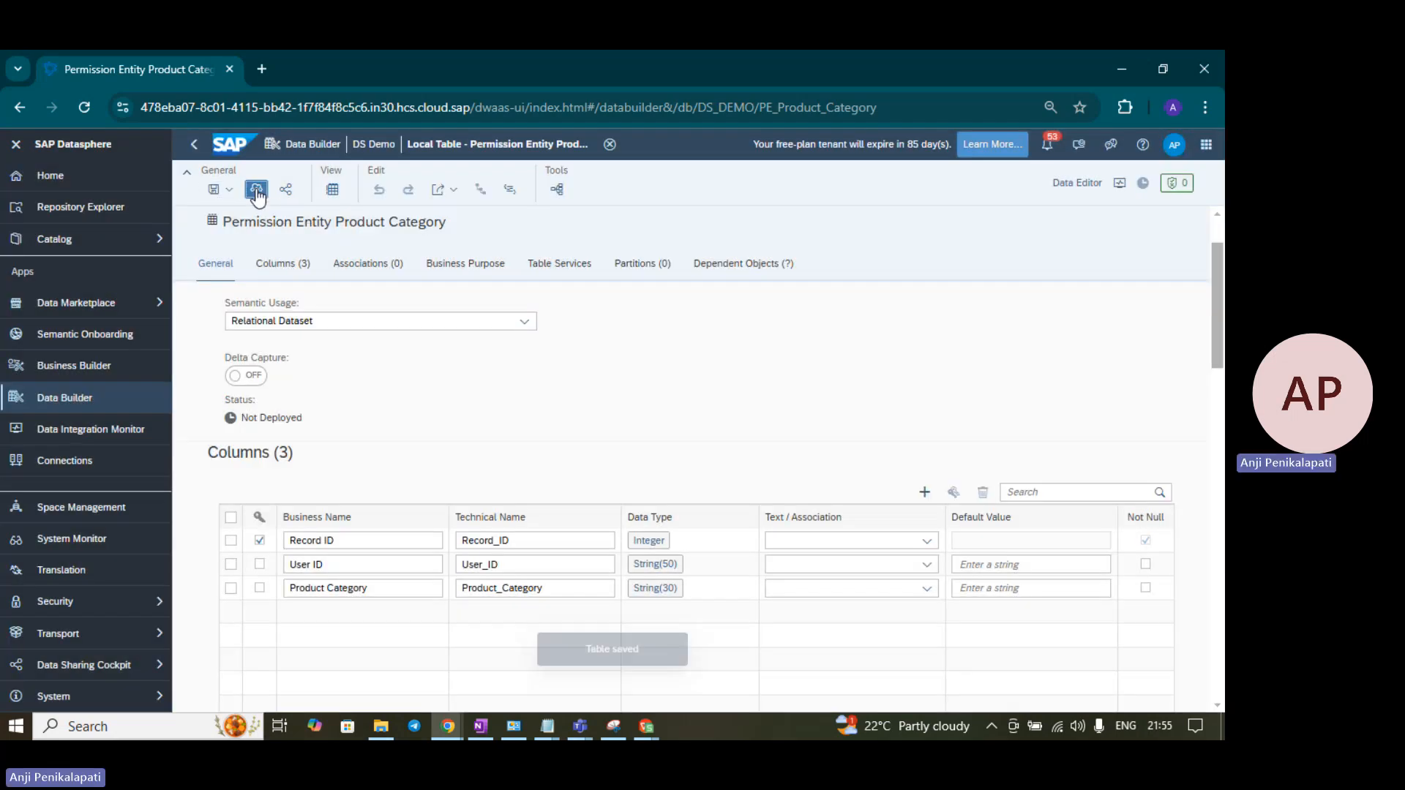
{"action": "left_click", "coordinate": [256, 189]}
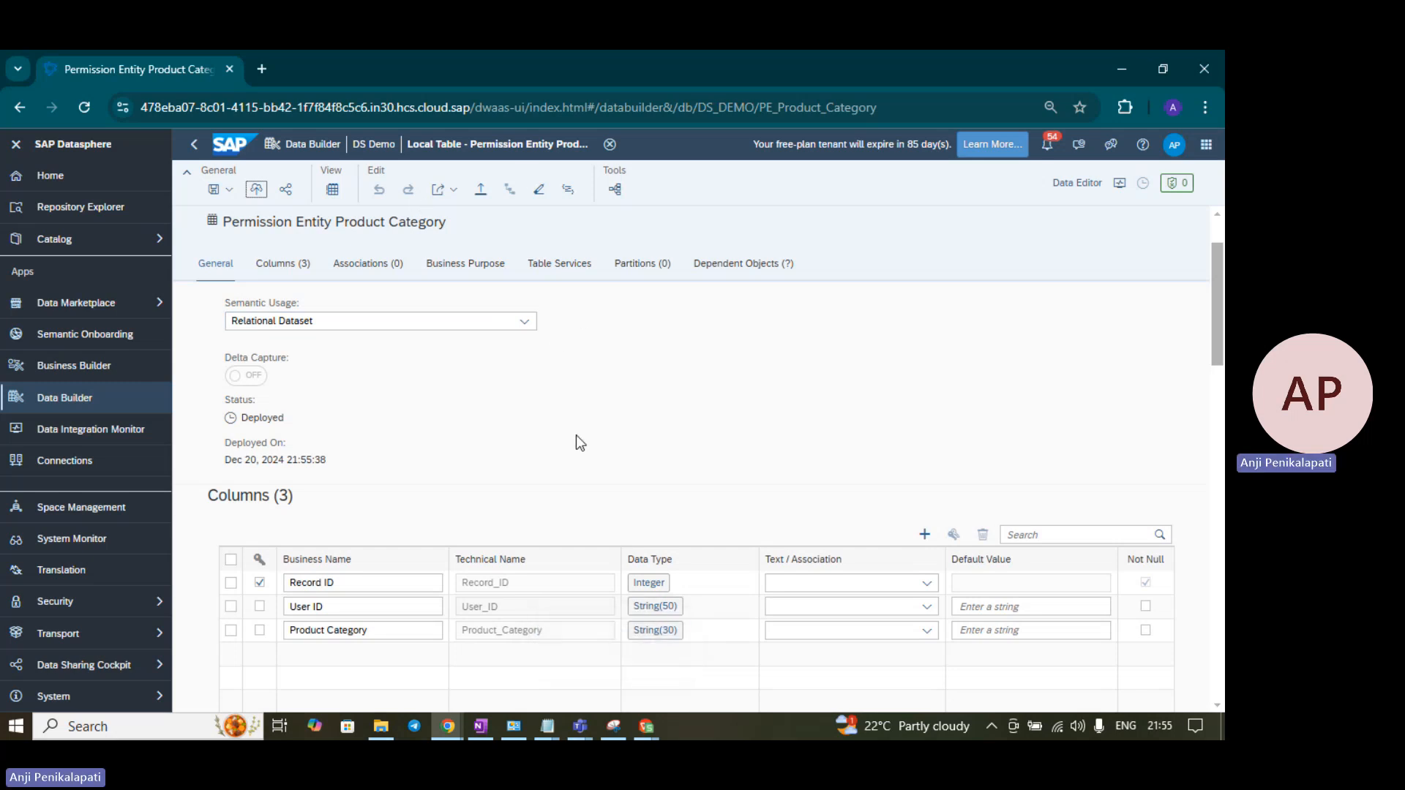
{"action": "left_click", "coordinate": [1079, 187]}
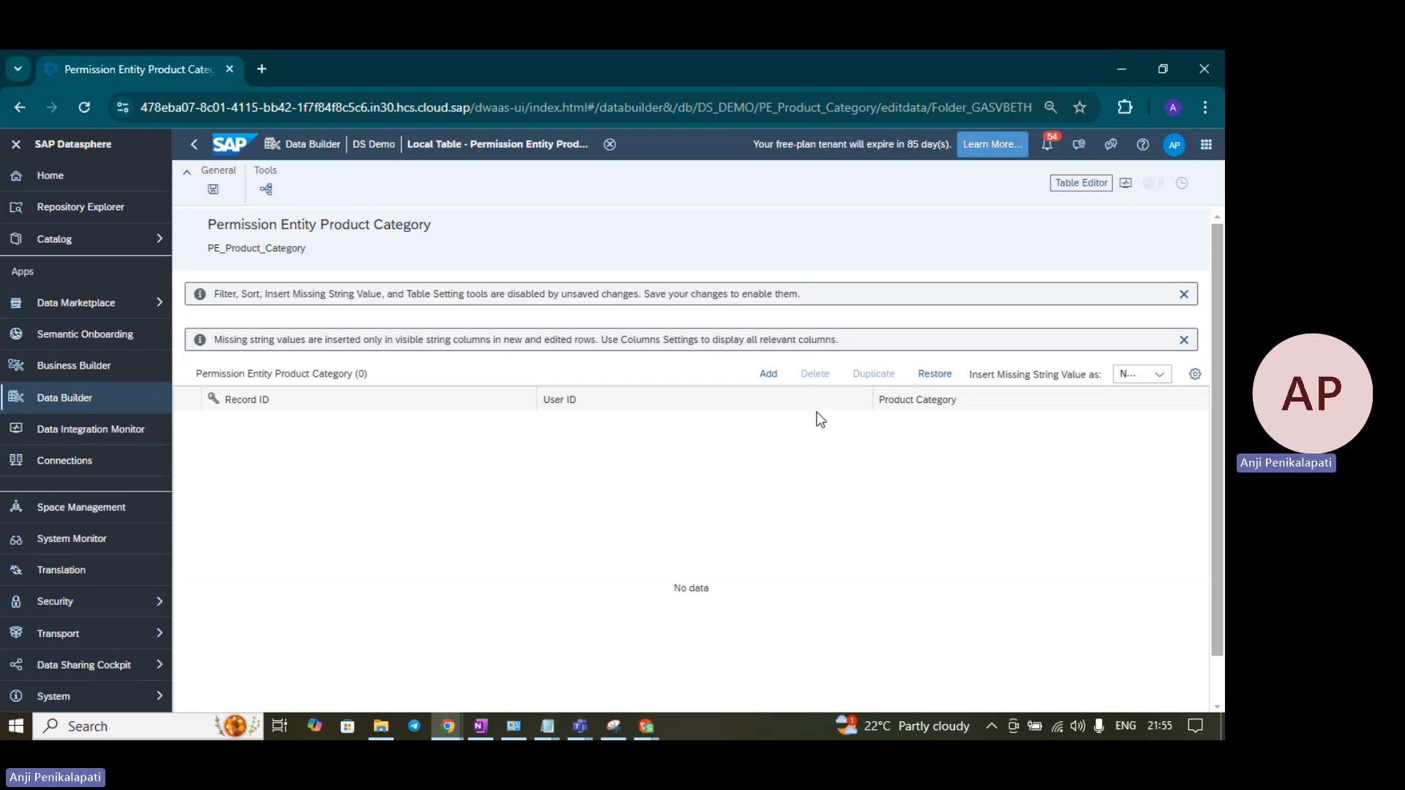
- Add a data row with Record ID 1 and put the cursor in its User ID field
{"action": "left_click", "coordinate": [768, 375]}
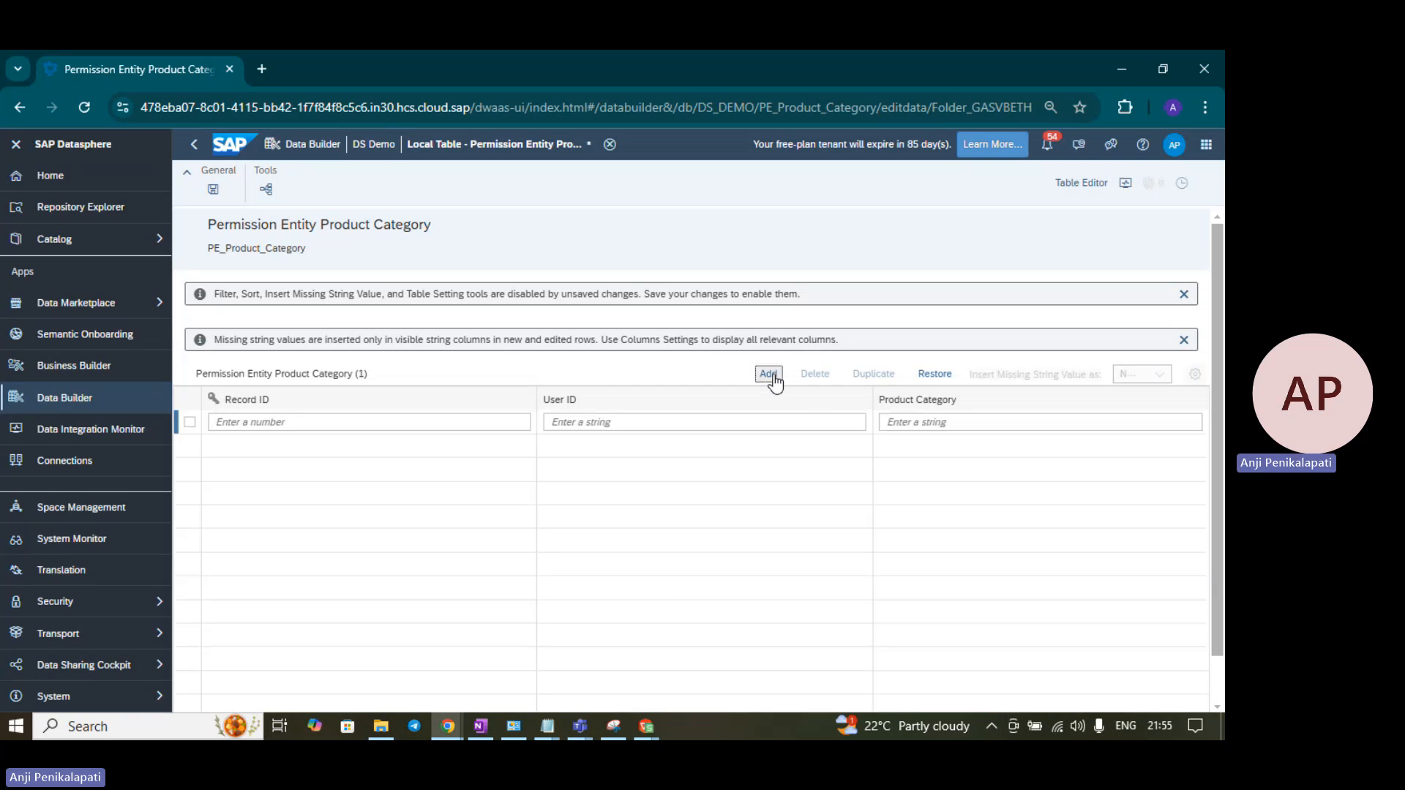
{"action": "left_click", "coordinate": [397, 420]}
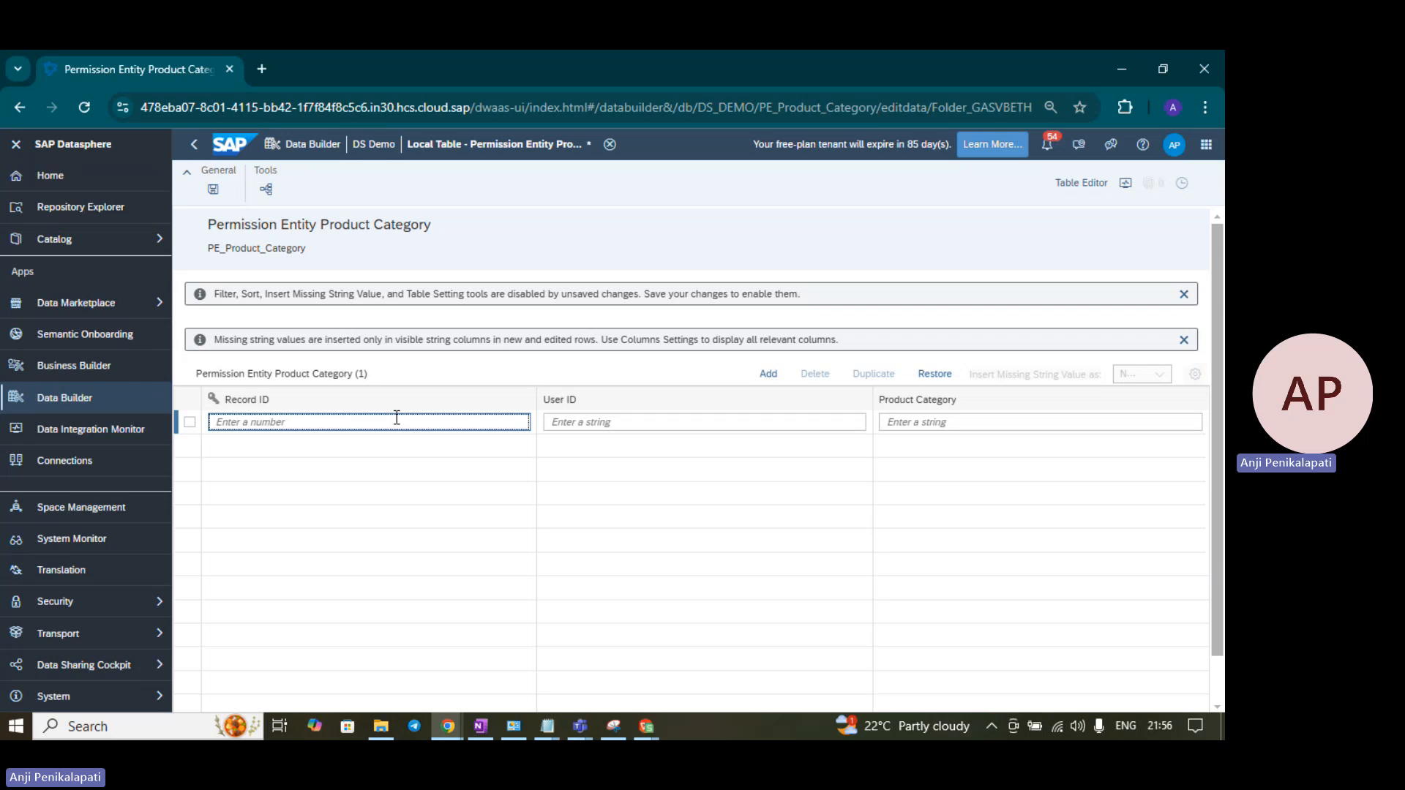
{"action": "type", "text": "1"}
{"action": "left_click", "coordinate": [582, 423]}
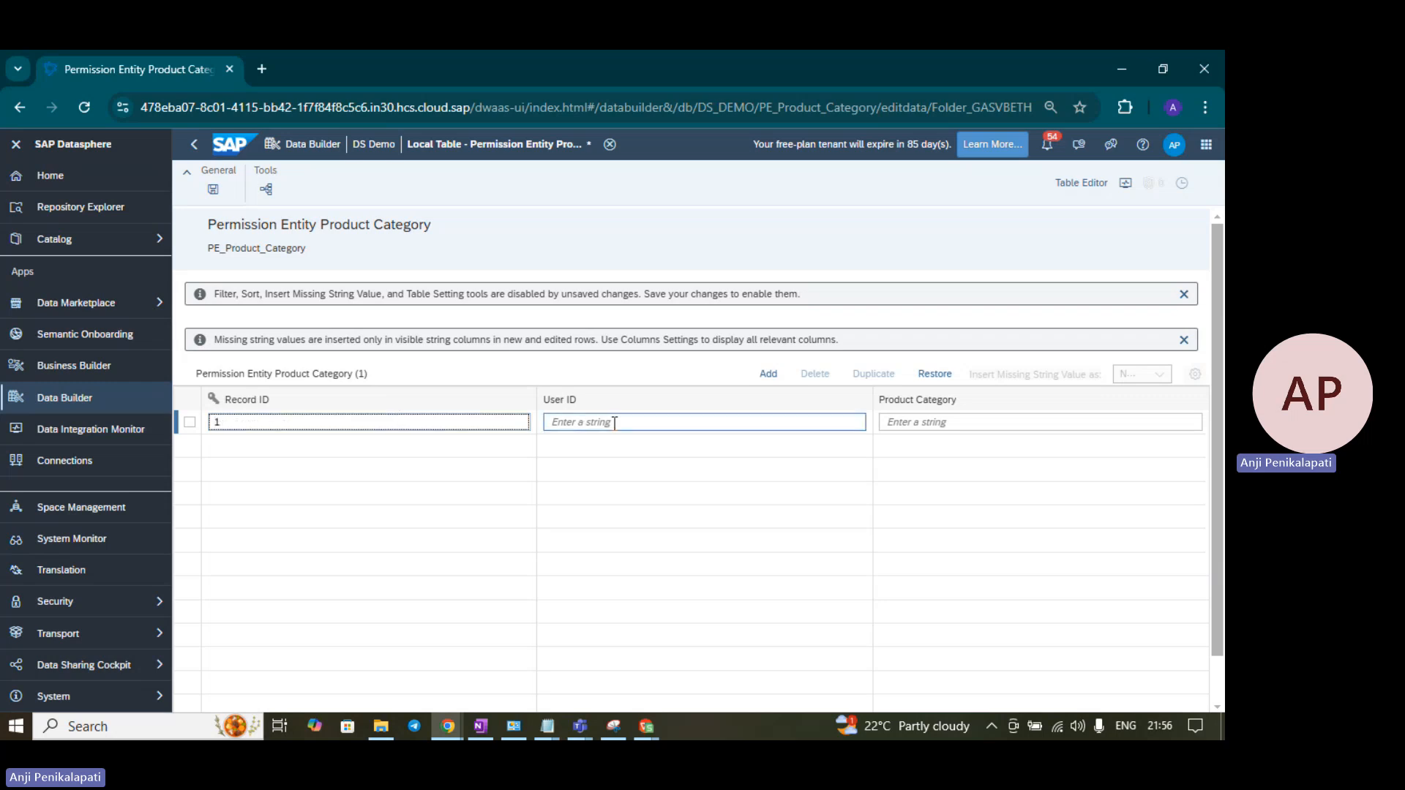
{"action": "left_click", "coordinate": [615, 423]}
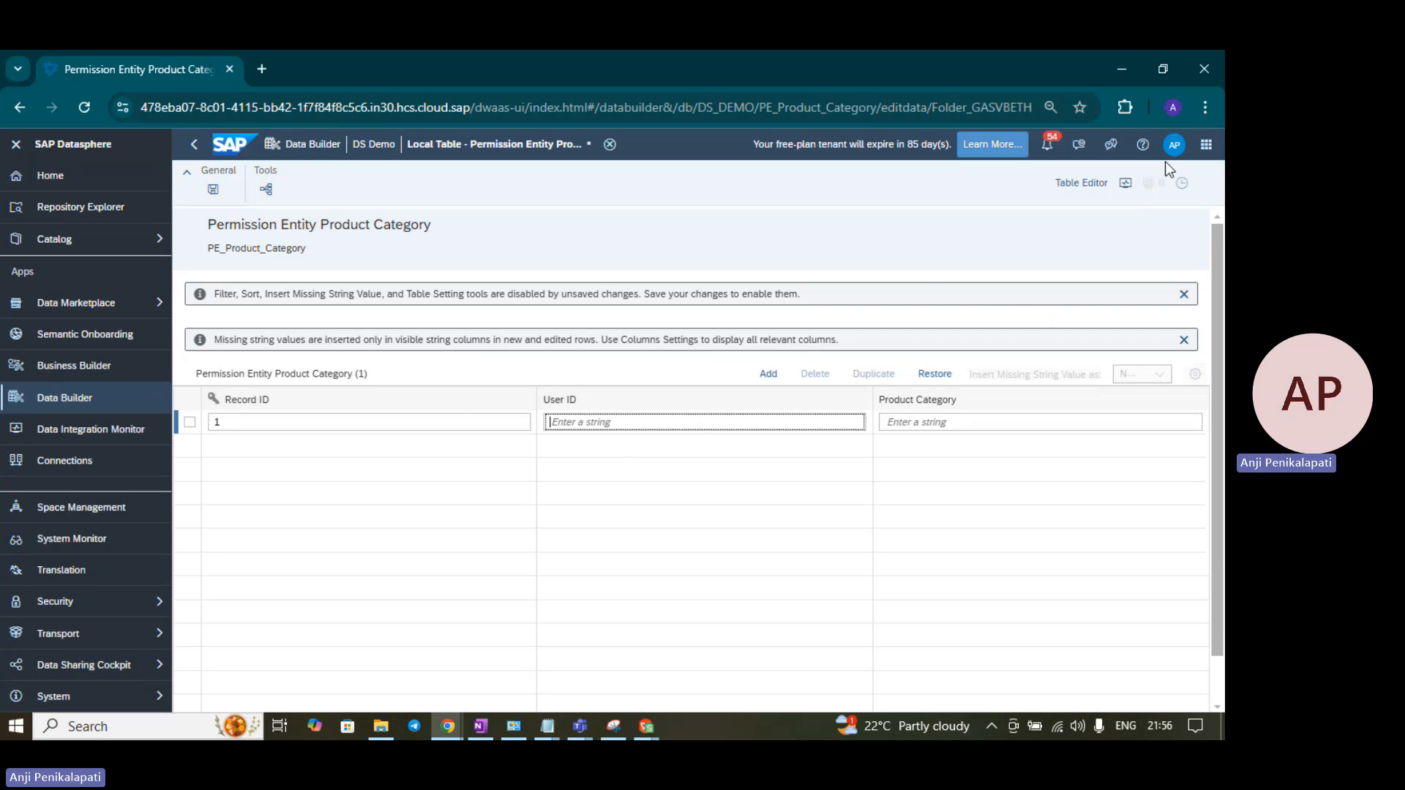
- Copy the account e-mail from the profile Settings and paste it as row 1's User ID
{"action": "left_click", "coordinate": [1174, 144]}
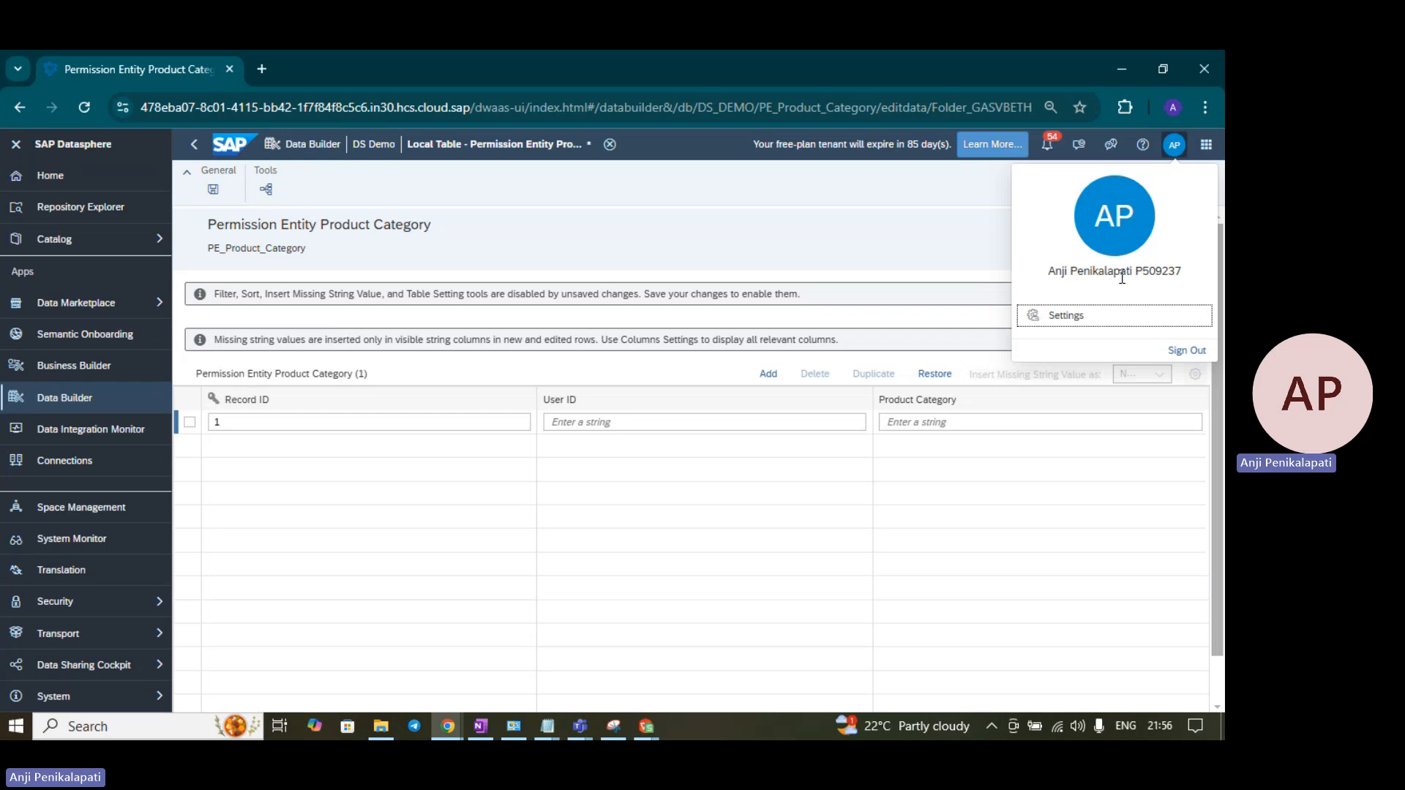
{"action": "left_click", "coordinate": [1100, 317]}
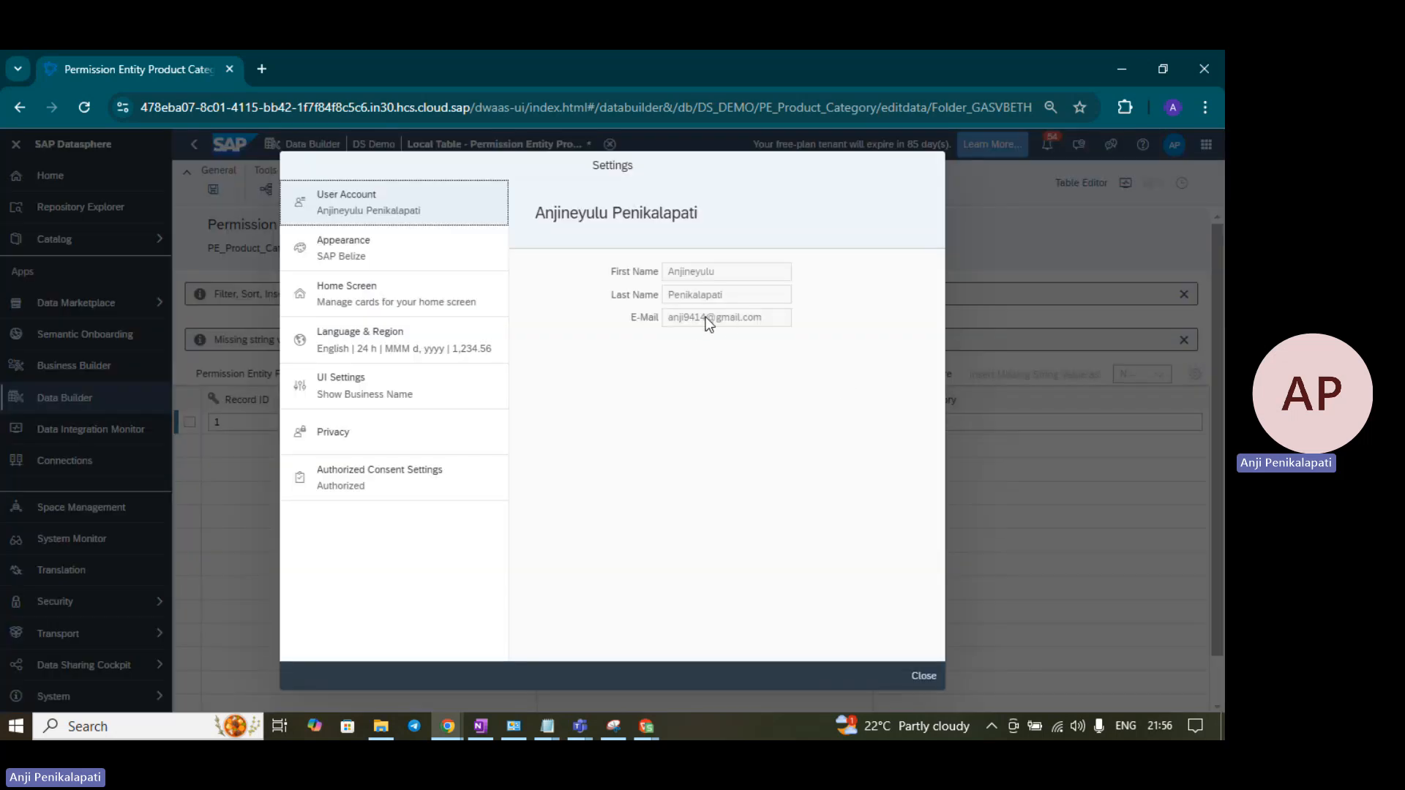
{"action": "left_click_drag", "start_coordinate": [768, 318], "coordinate": [727, 330]}
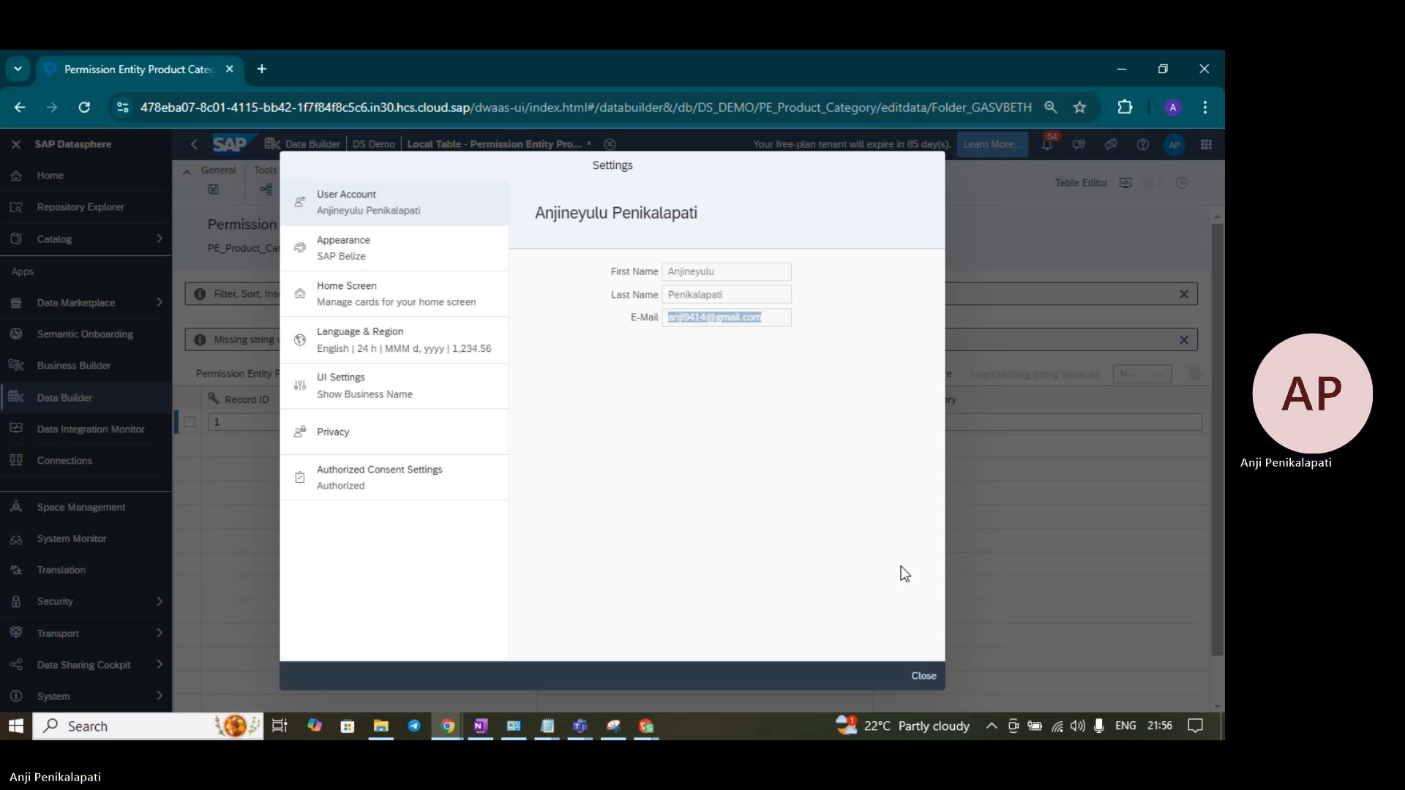
{"action": "left_click", "coordinate": [925, 675]}
{"action": "left_click", "coordinate": [613, 421]}
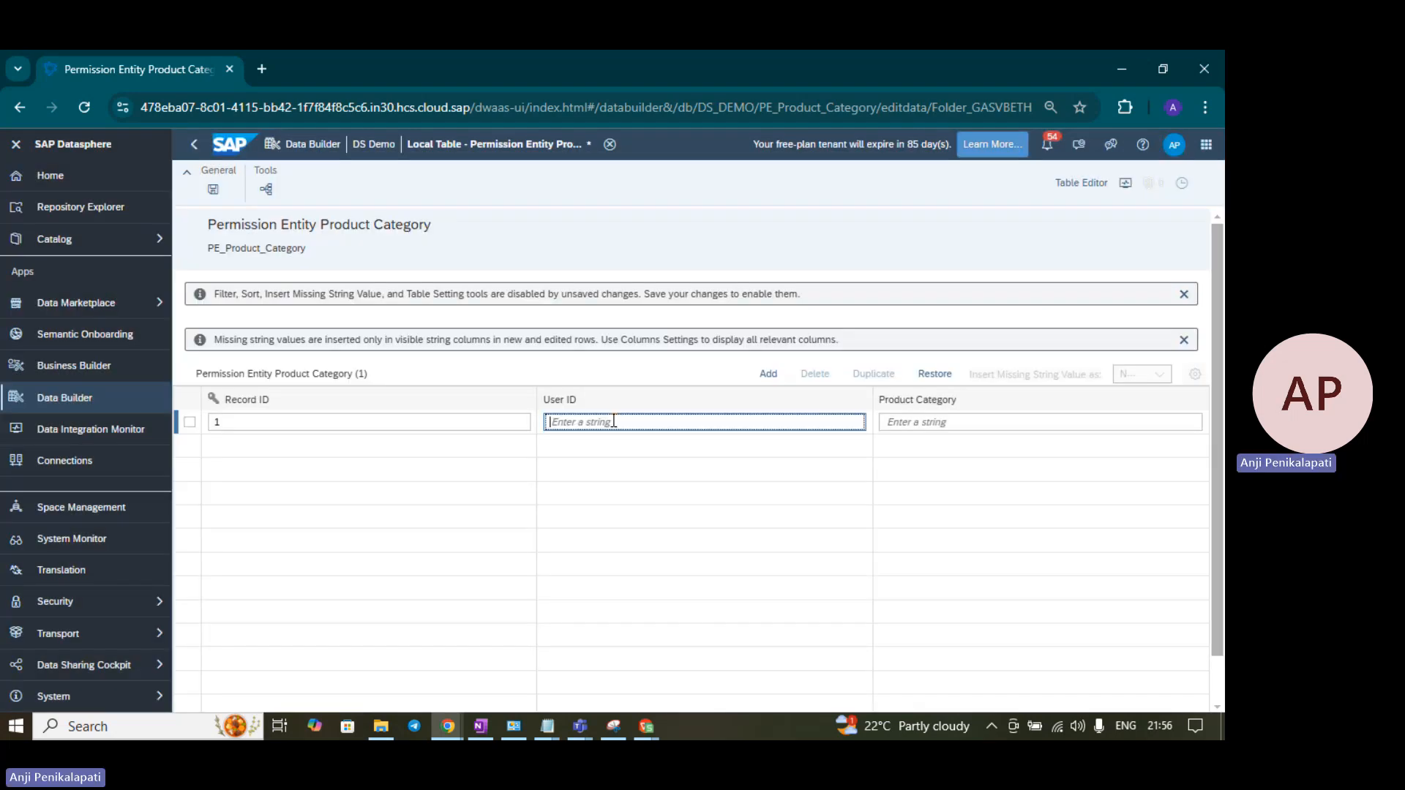
{"action": "key", "text": "ctrl+v"}
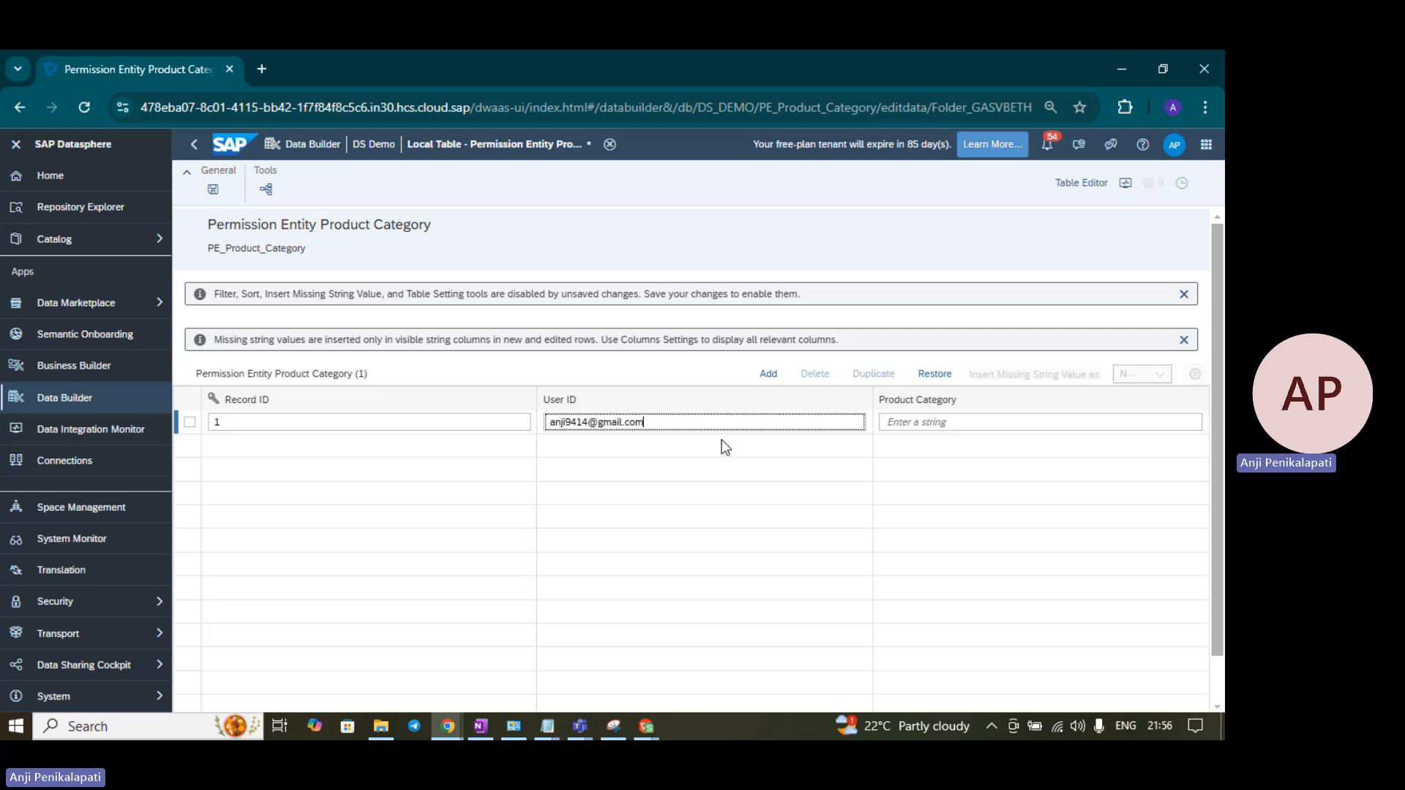
{"action": "left_click", "coordinate": [936, 421]}
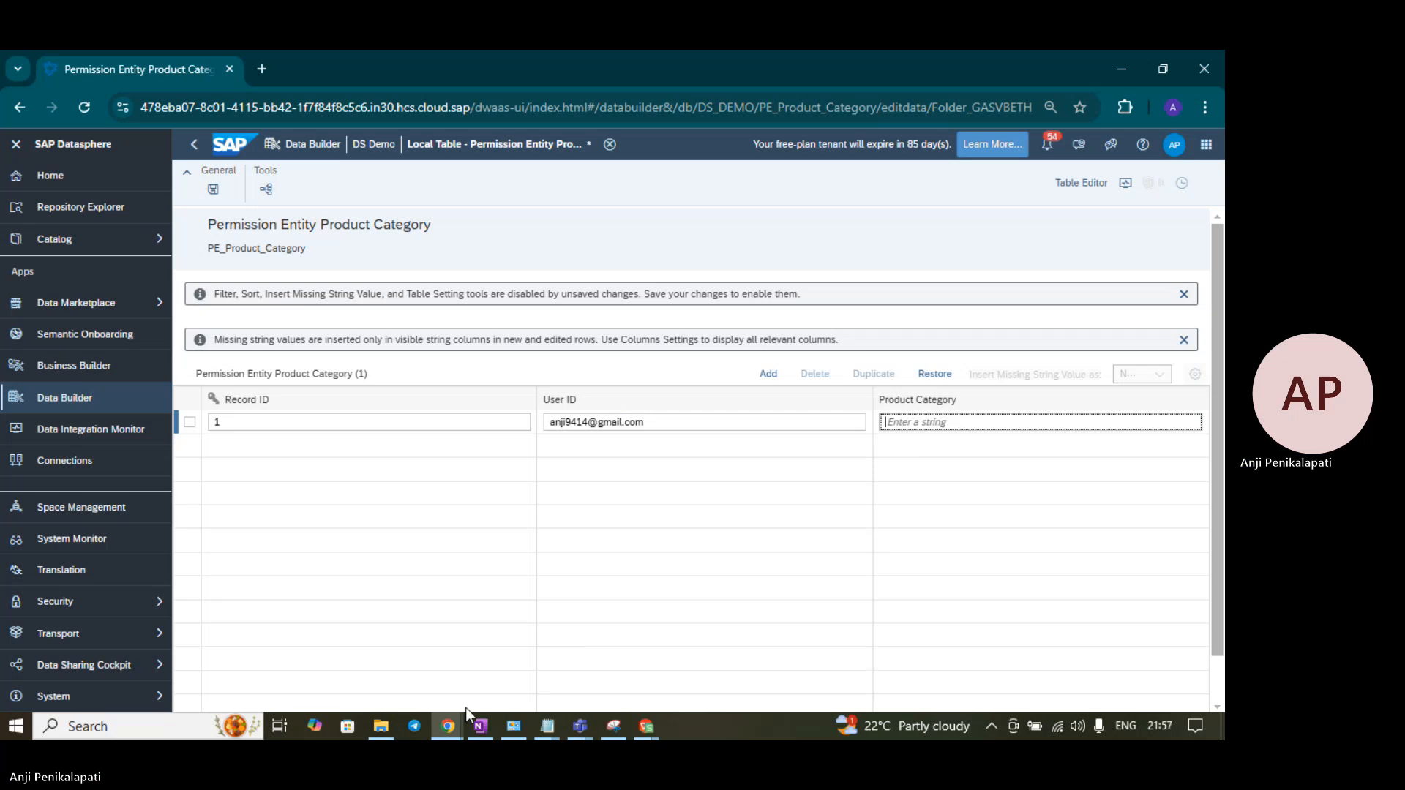
{"action": "mouse_move", "coordinate": [638, 727]}
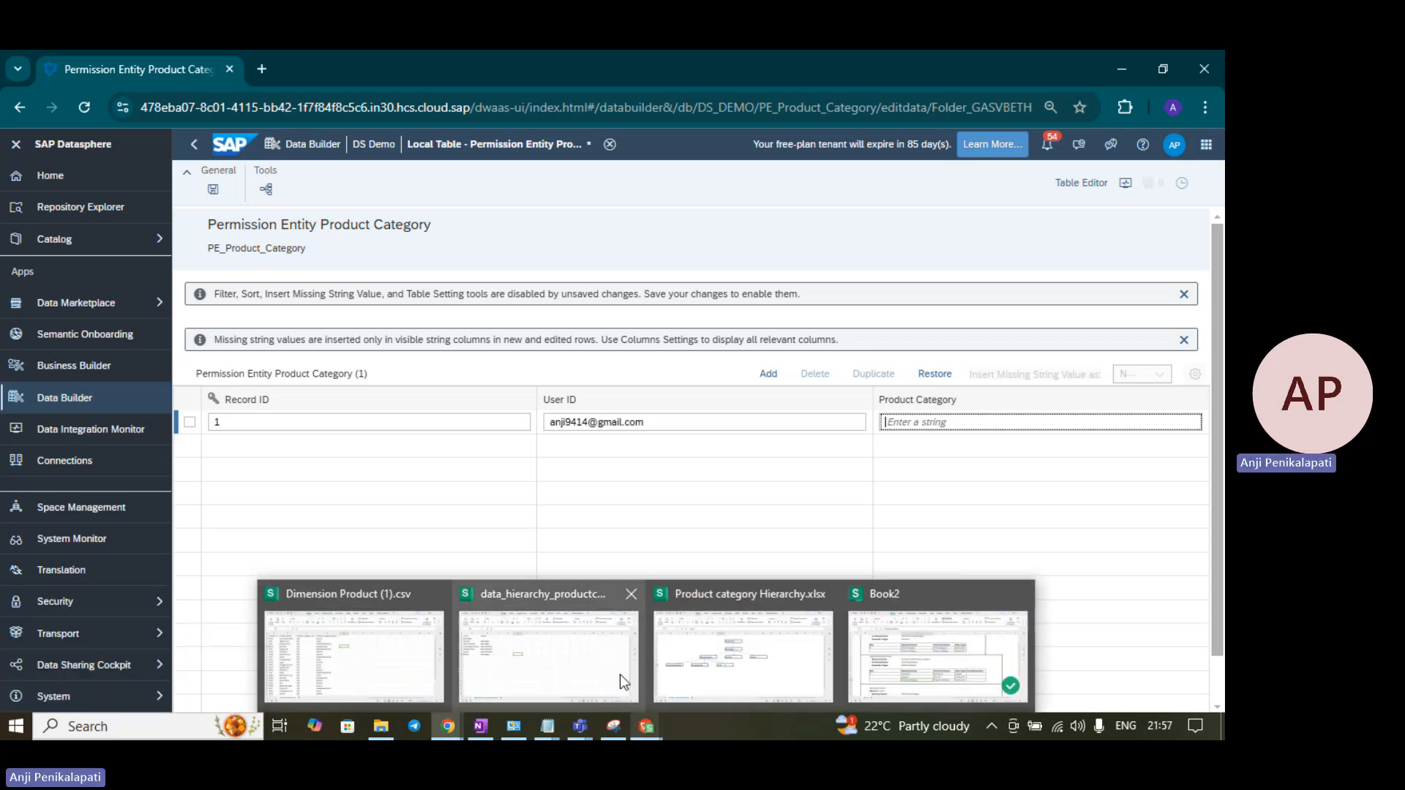
- Copy Non-Alcoholic from cell B5 of data_hierarchy_productcategories, then minimize the spreadsheet
{"action": "left_click", "coordinate": [587, 663]}
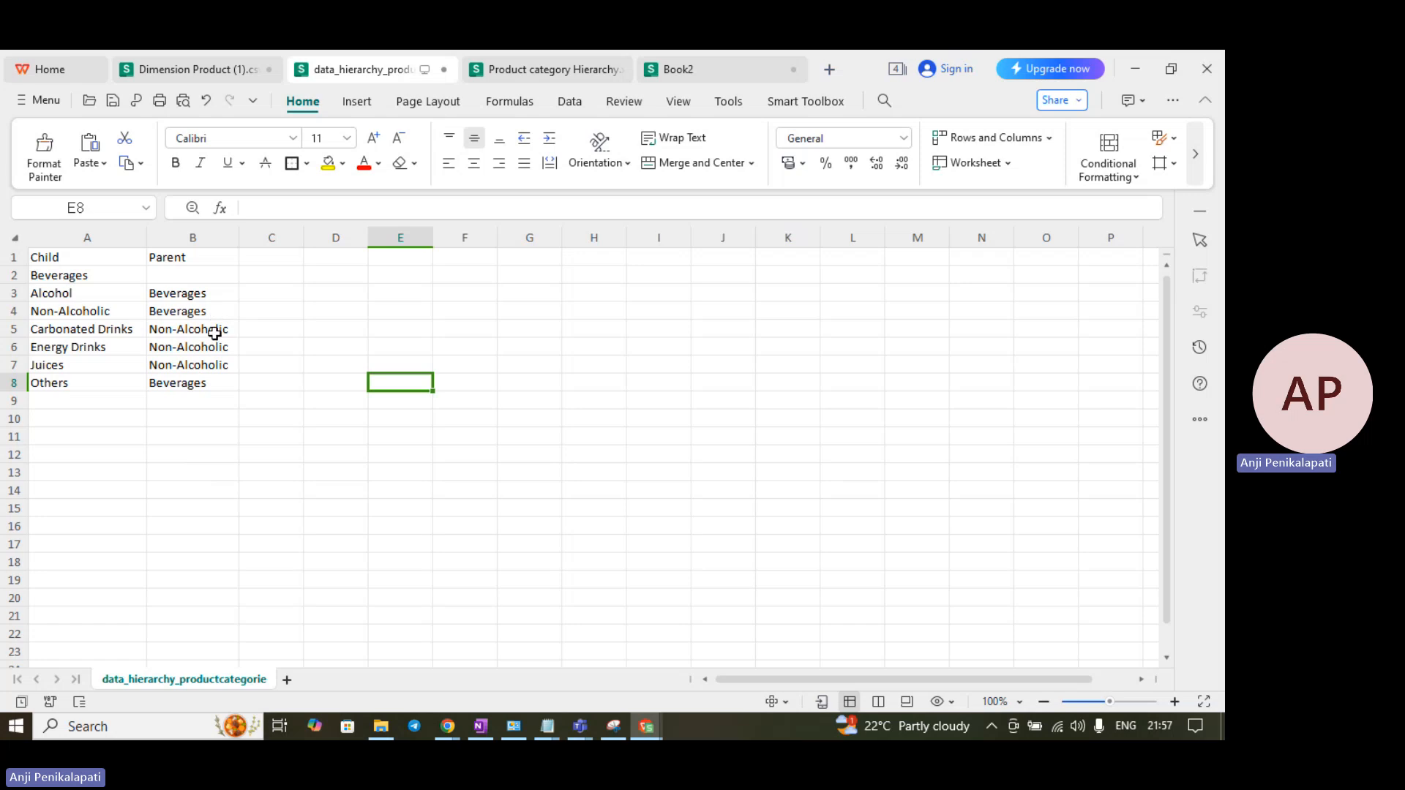
{"action": "left_click", "coordinate": [211, 331]}
{"action": "left_click", "coordinate": [344, 207]}
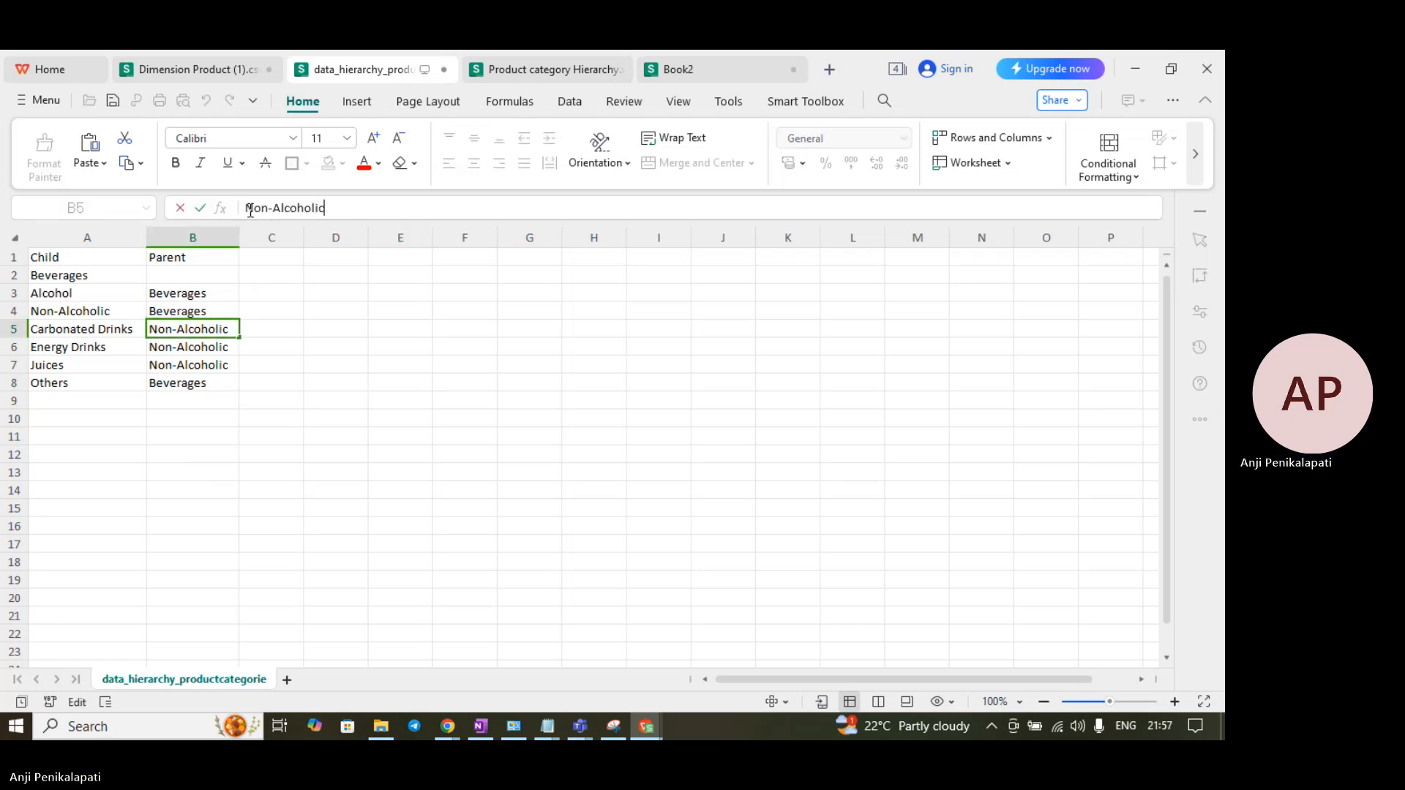
{"action": "left_click_drag", "start_coordinate": [248, 210], "coordinate": [338, 207]}
{"action": "key", "text": "ctrl+c"}
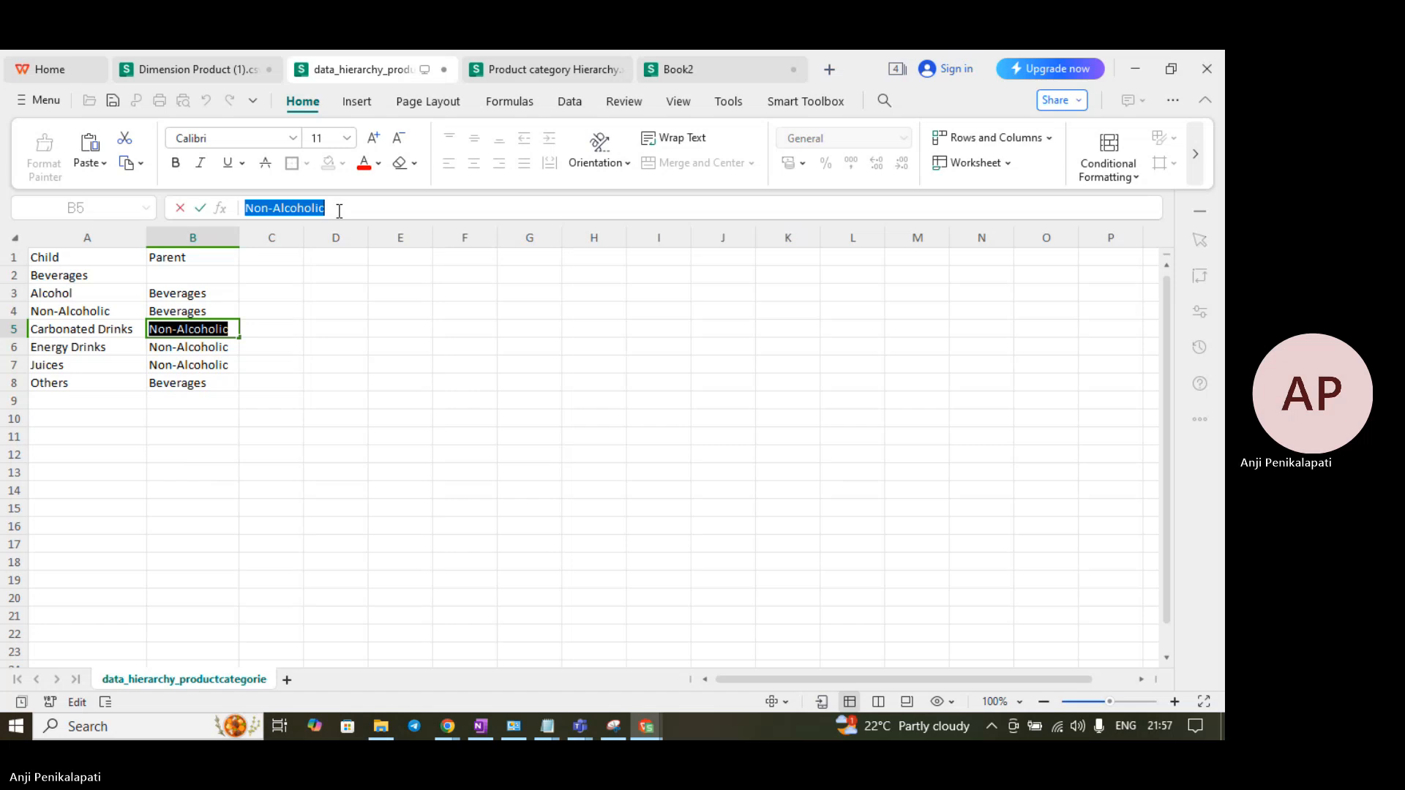
{"action": "left_click", "coordinate": [1132, 75]}
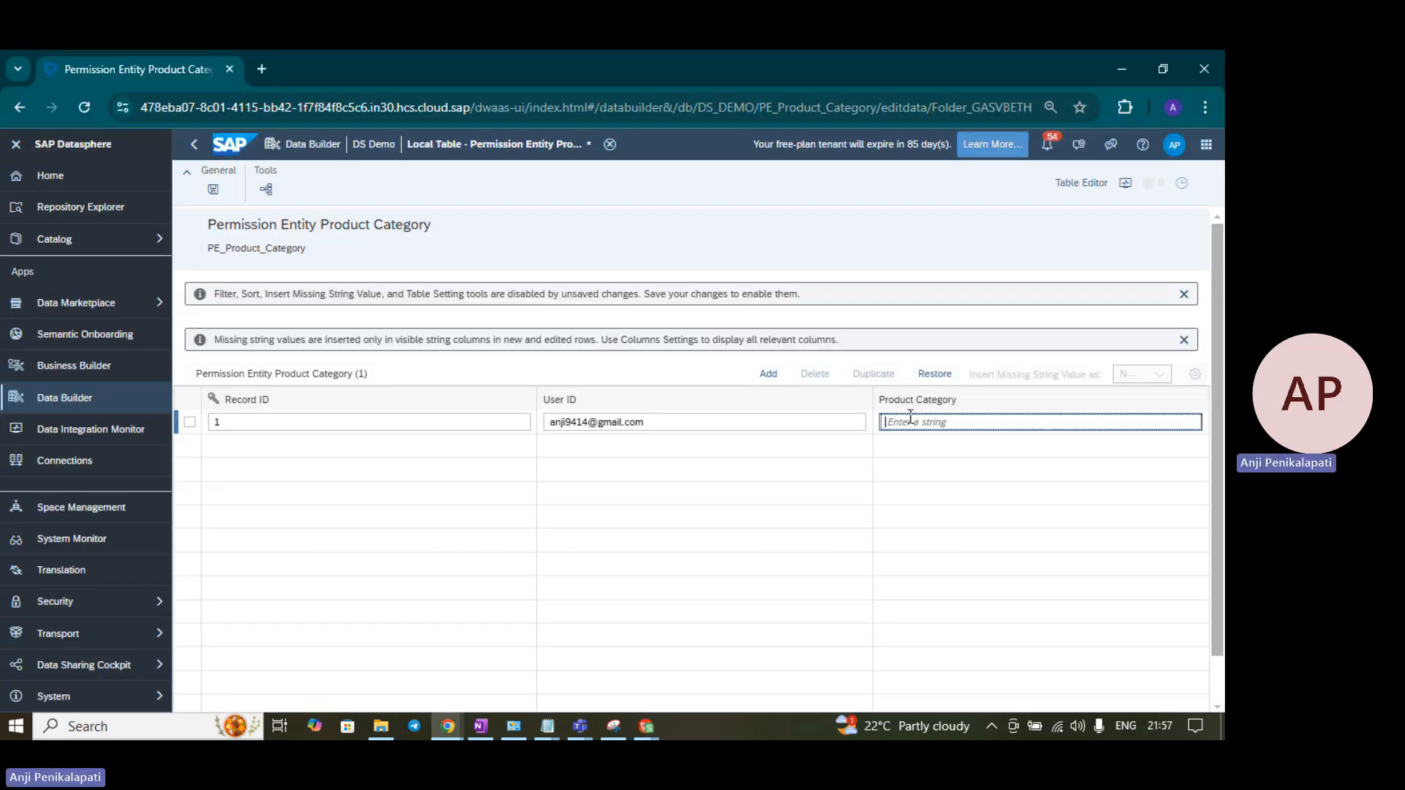
- Set row 1's Product Category to Non-Alcoholic and add a second row with Record ID 2
{"action": "key", "text": "ctrl+v"}
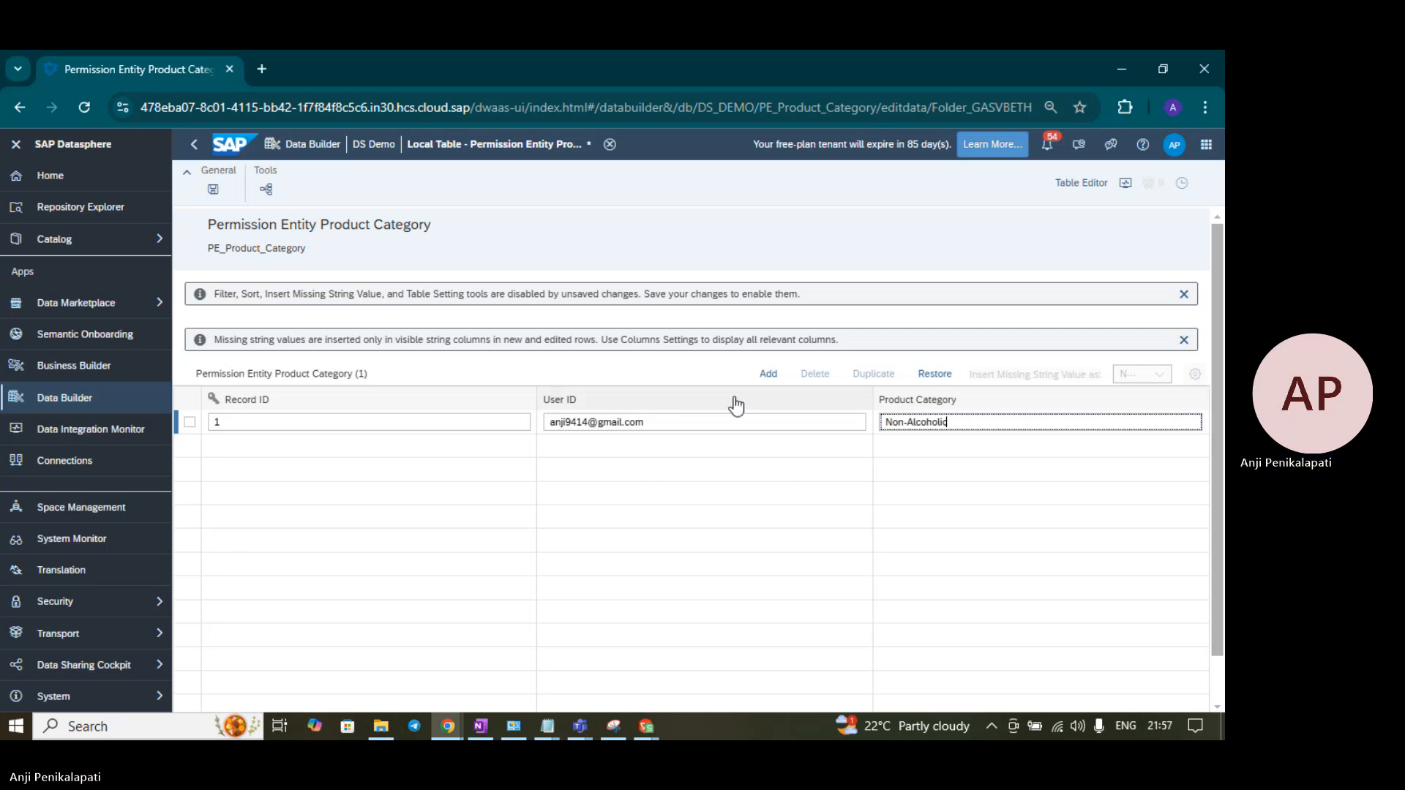
{"action": "left_click", "coordinate": [768, 375]}
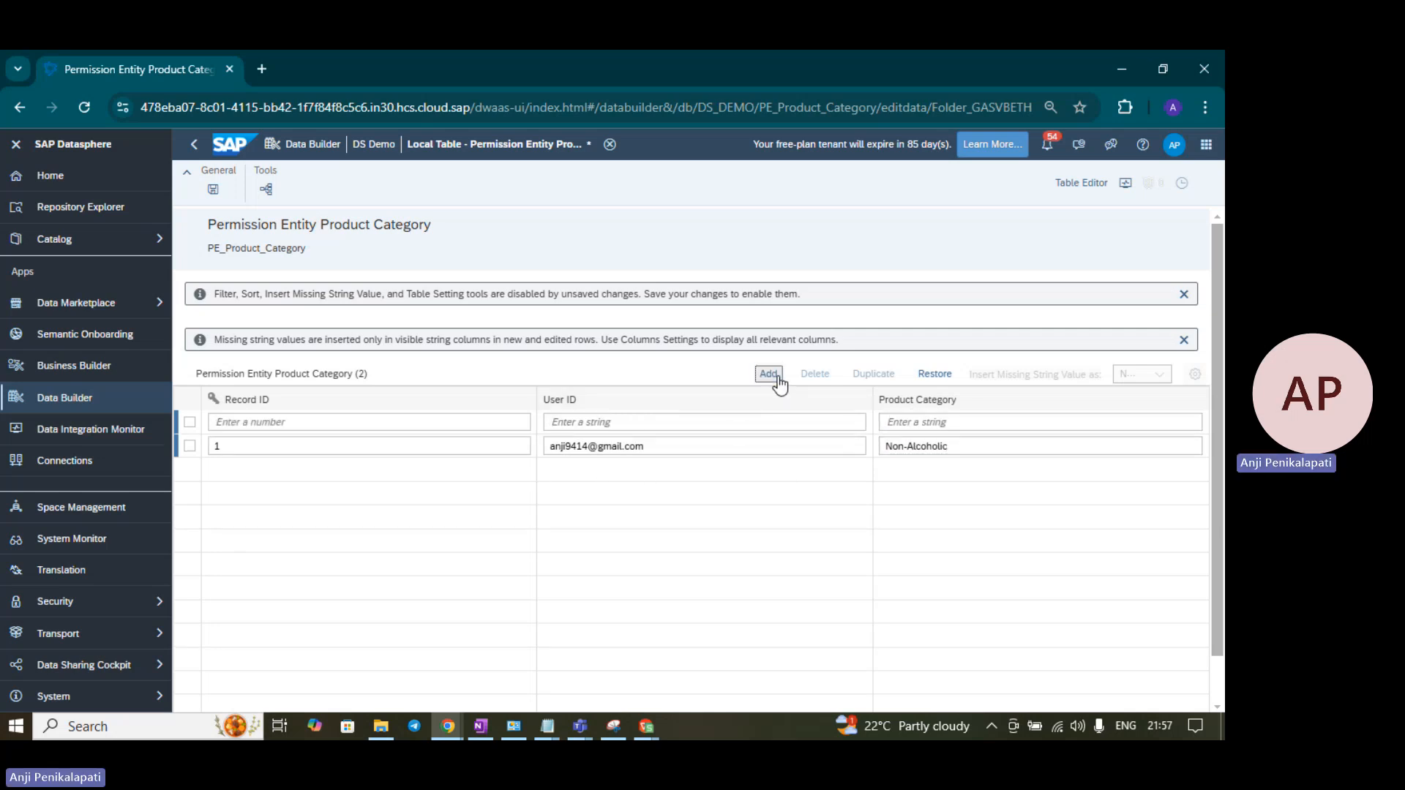
{"action": "left_click", "coordinate": [312, 423]}
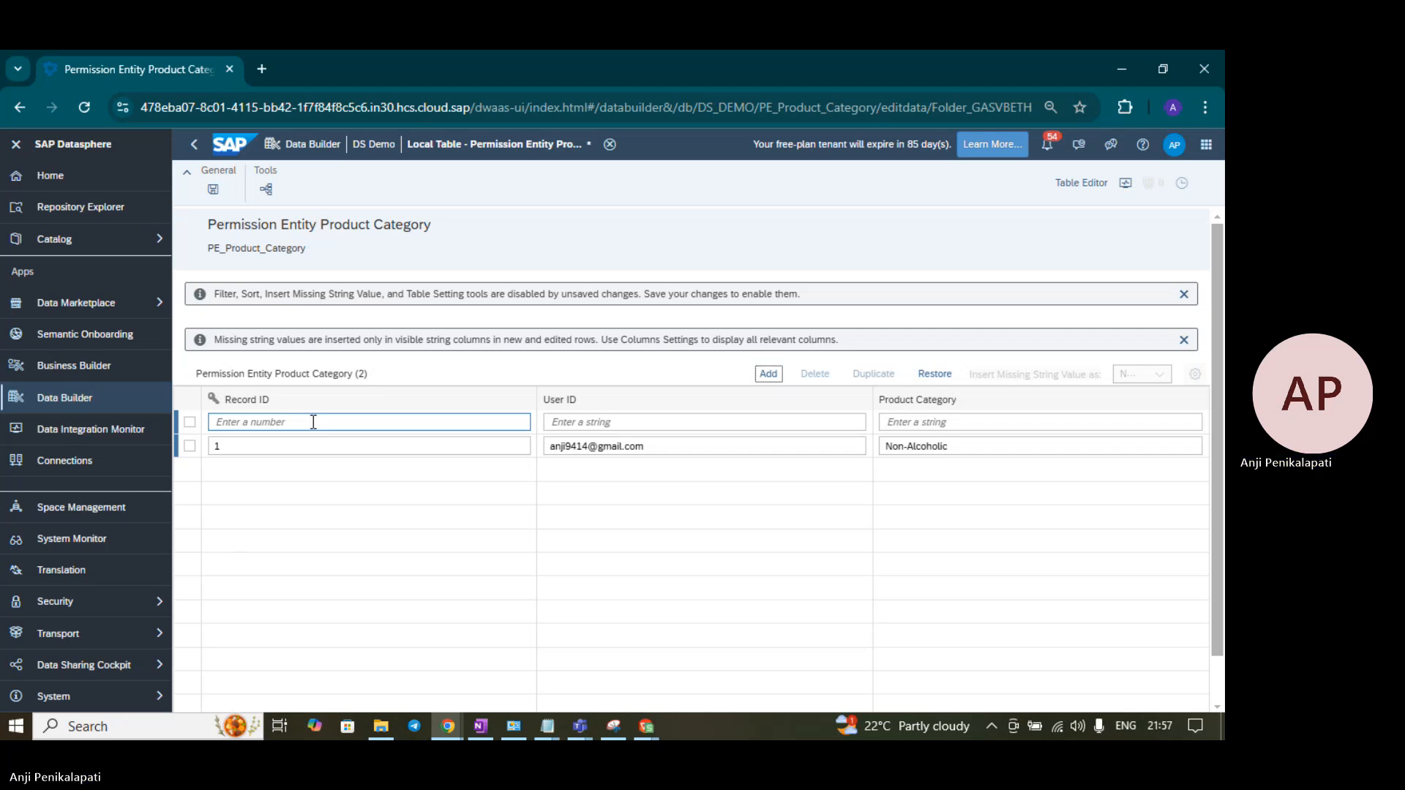
{"action": "left_click", "coordinate": [313, 422]}
{"action": "type", "text": "2"}
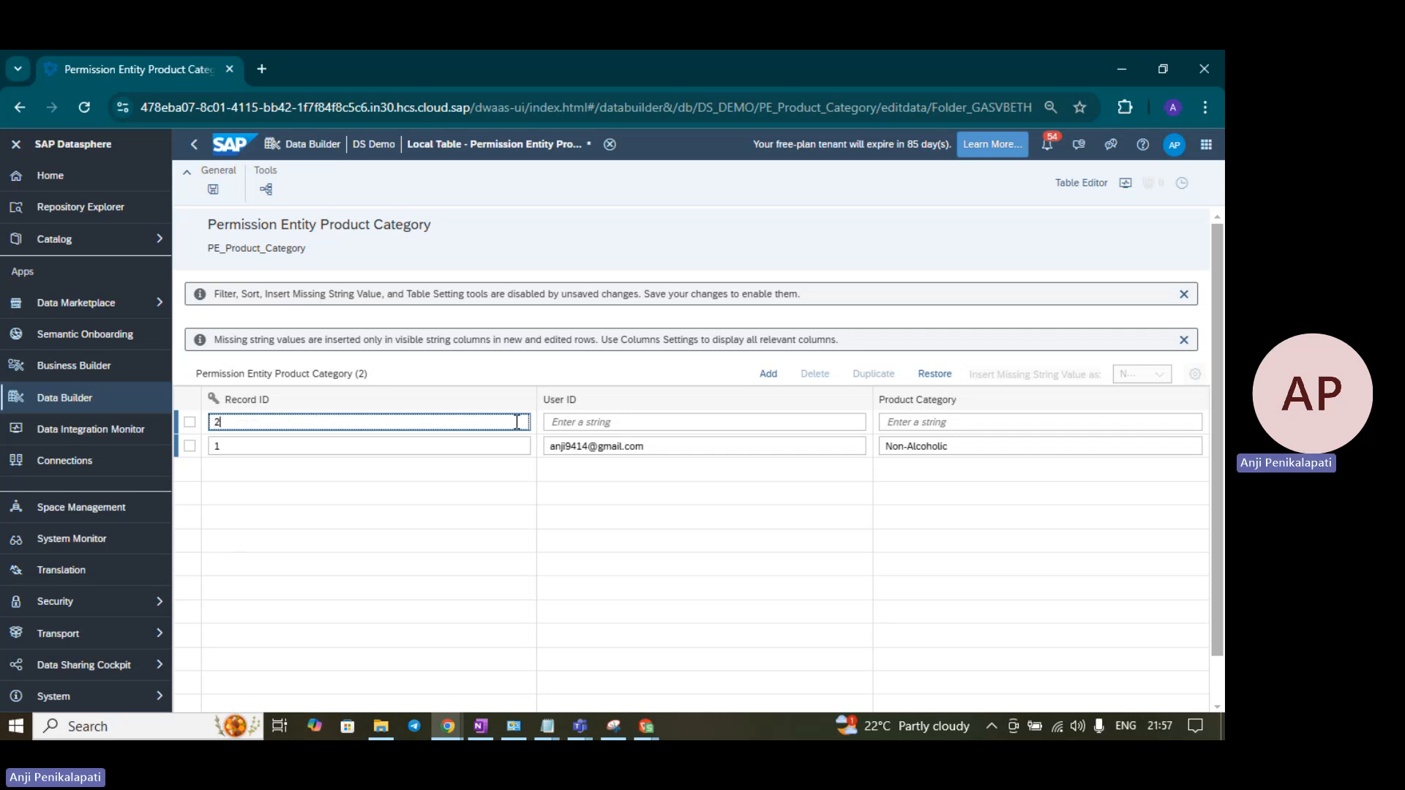
- Enter another user's e-mail address as row 2's User ID
{"action": "key", "text": "Tab"}
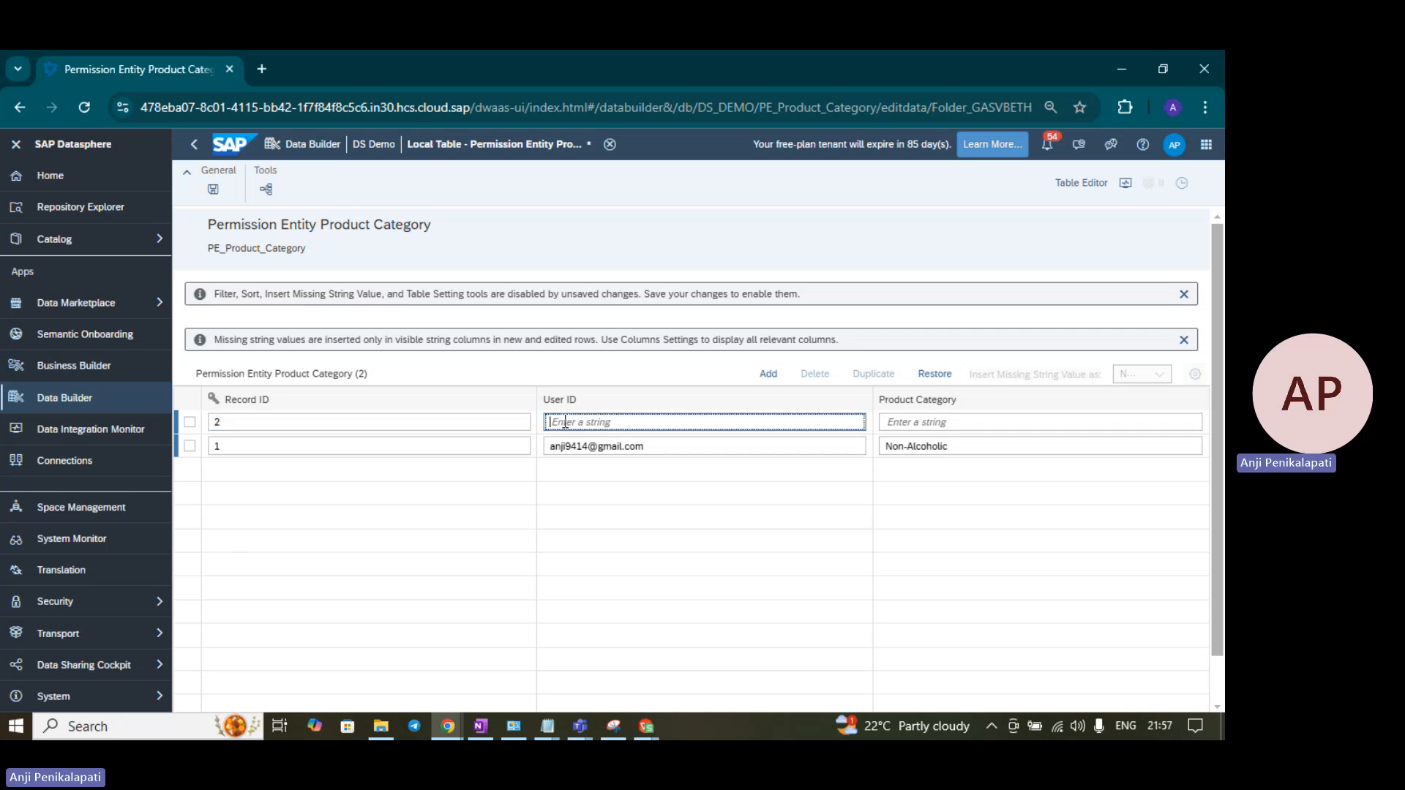
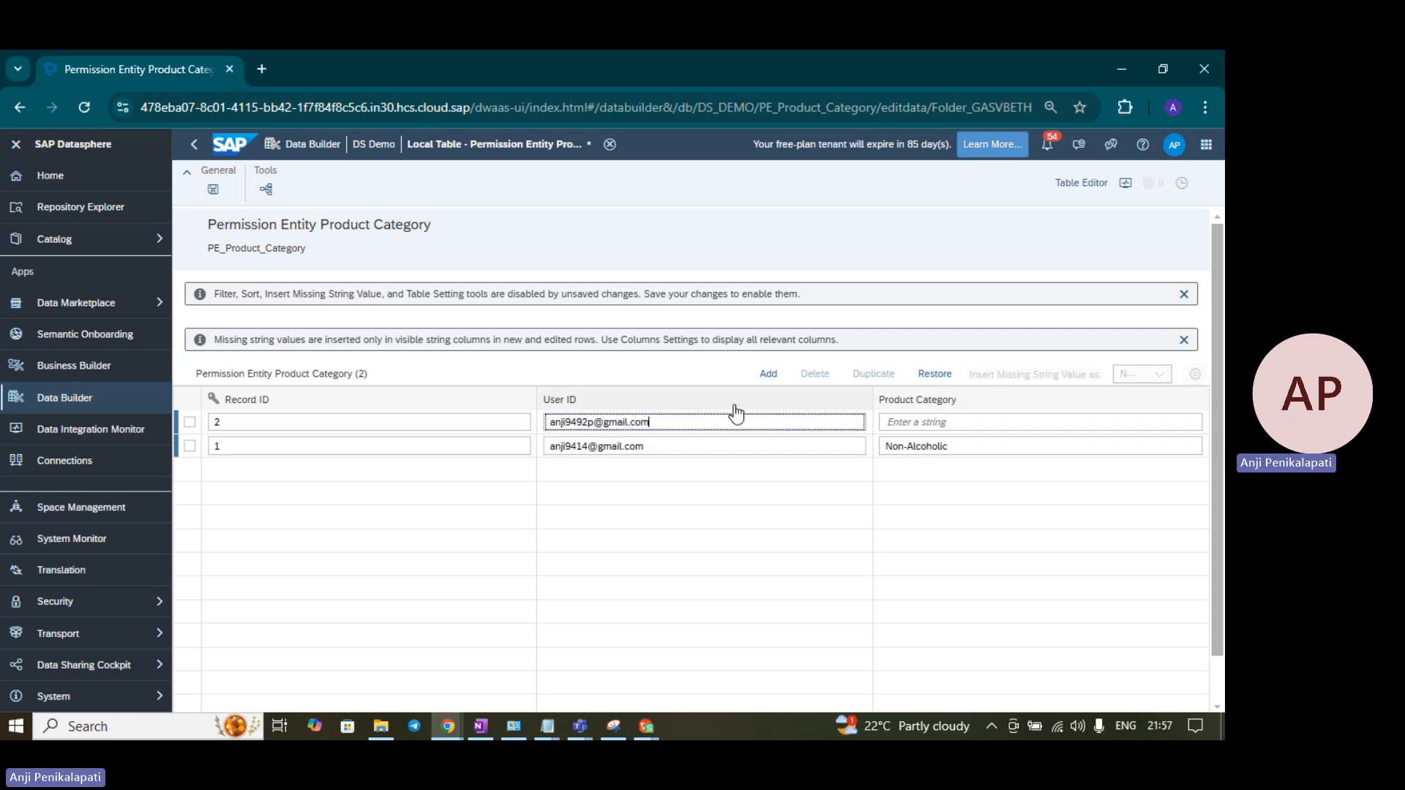
{"action": "left_click", "coordinate": [324, 425]}
{"action": "left_click", "coordinate": [906, 422]}
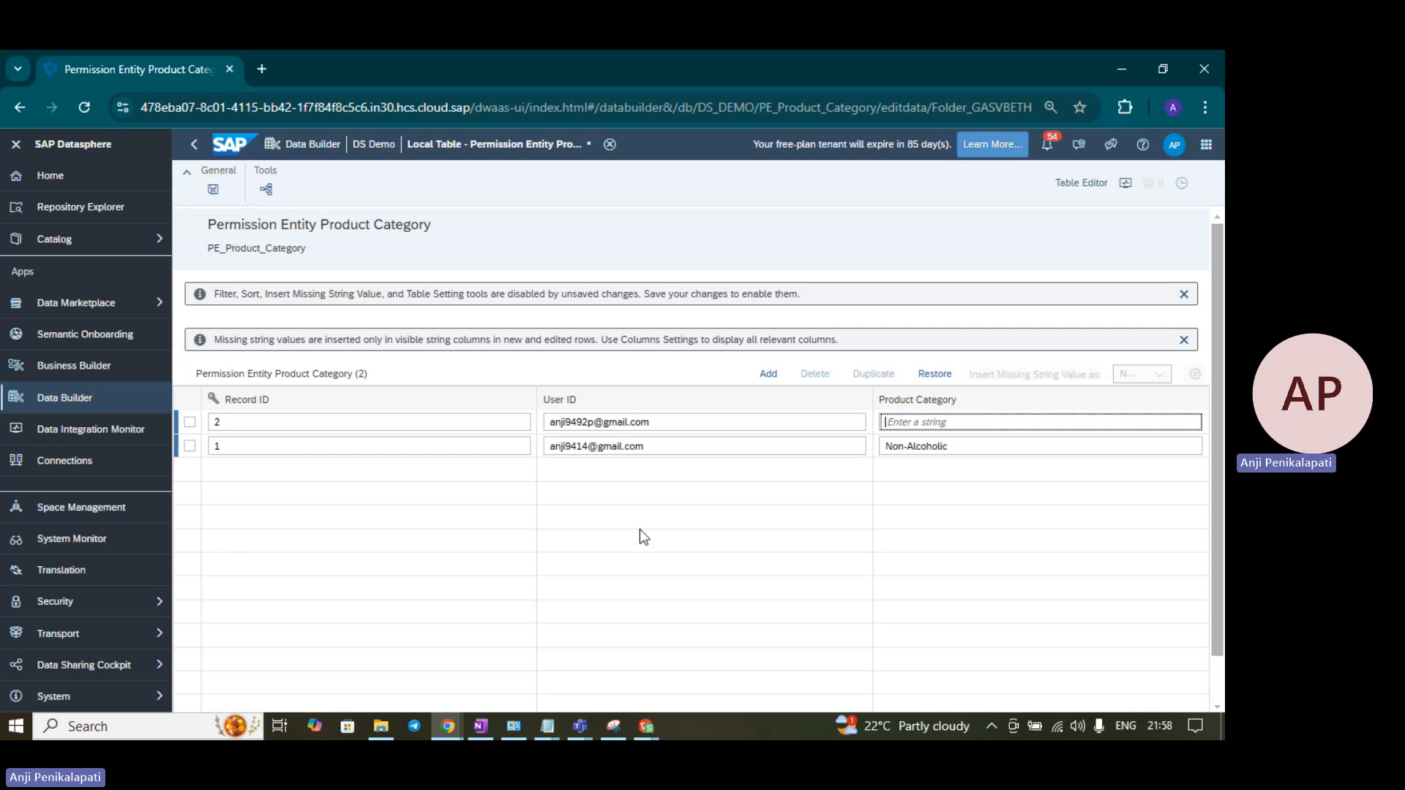
{"action": "mouse_move", "coordinate": [643, 730]}
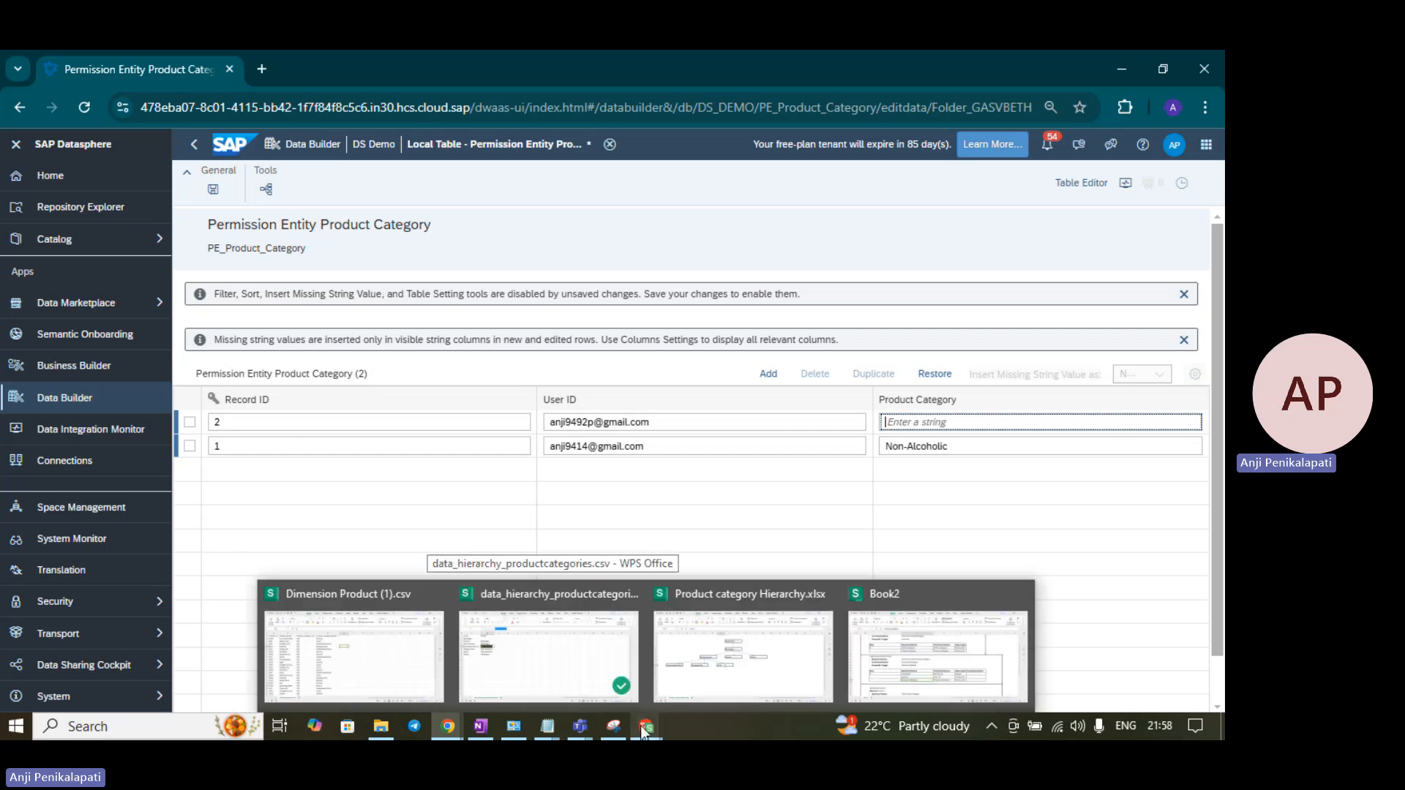
- Copy Alcohol from cell A3 of the category spreadsheet and return to Datasphere
{"action": "left_click", "coordinate": [594, 653]}
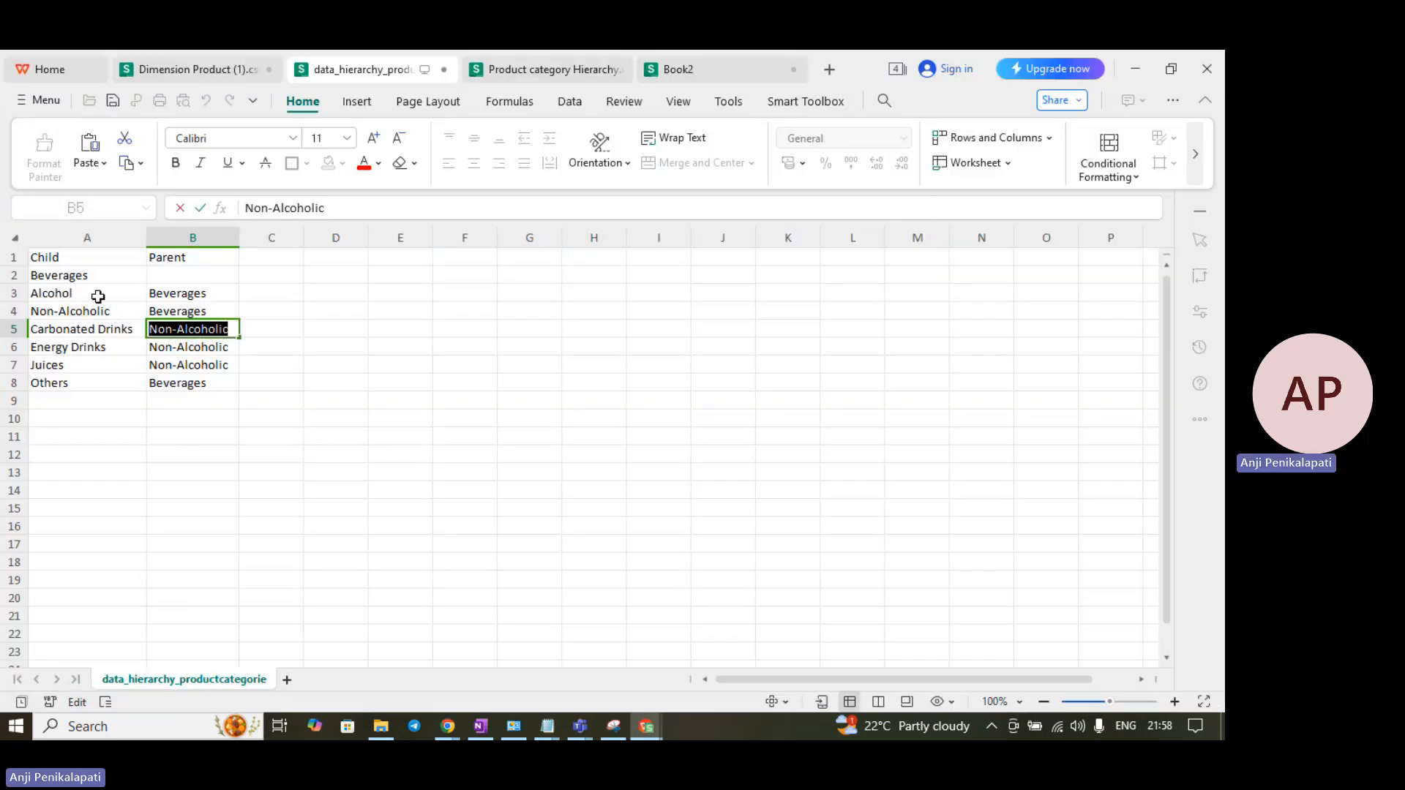
{"action": "left_click", "coordinate": [98, 295]}
{"action": "key", "text": "ctrl+c"}
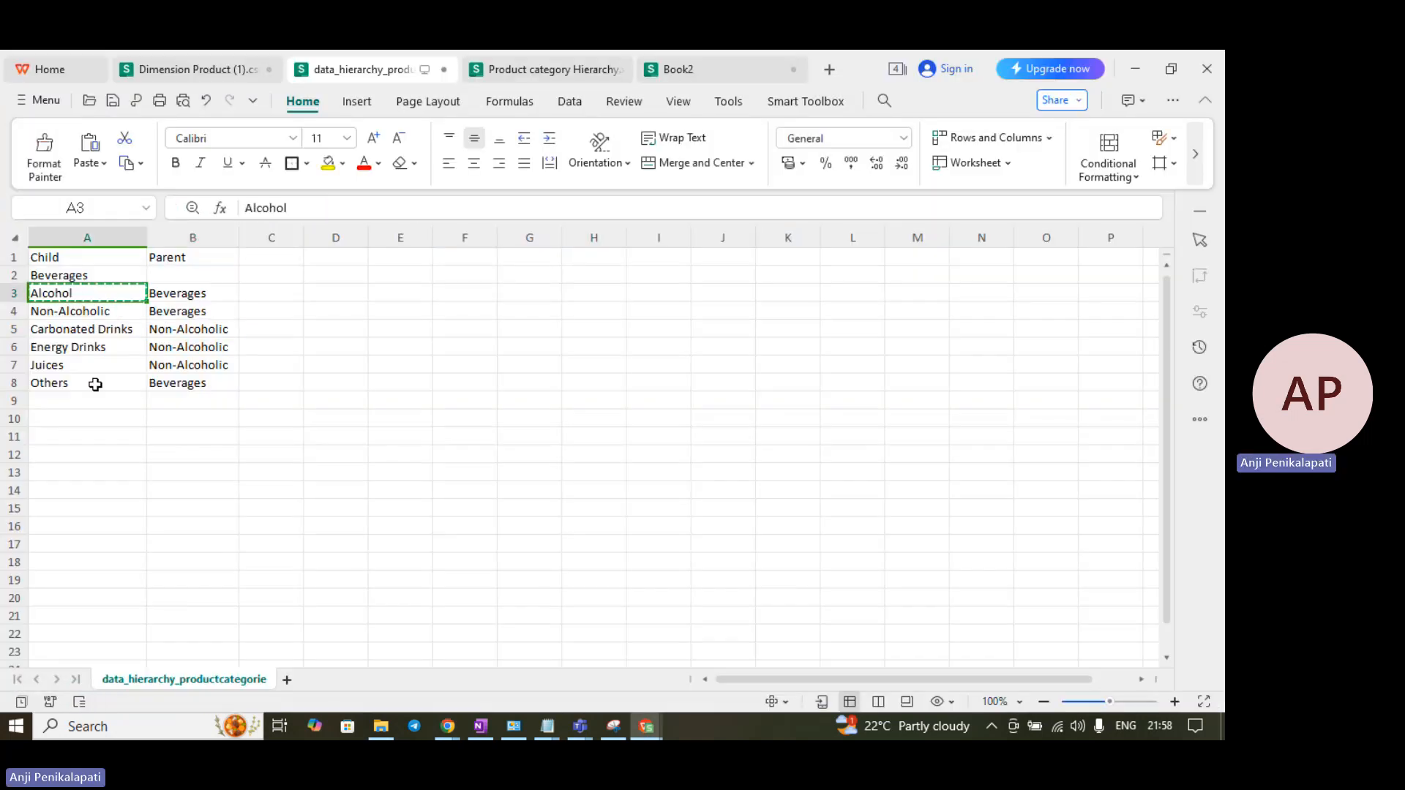
{"action": "key", "text": "alt+Tab"}
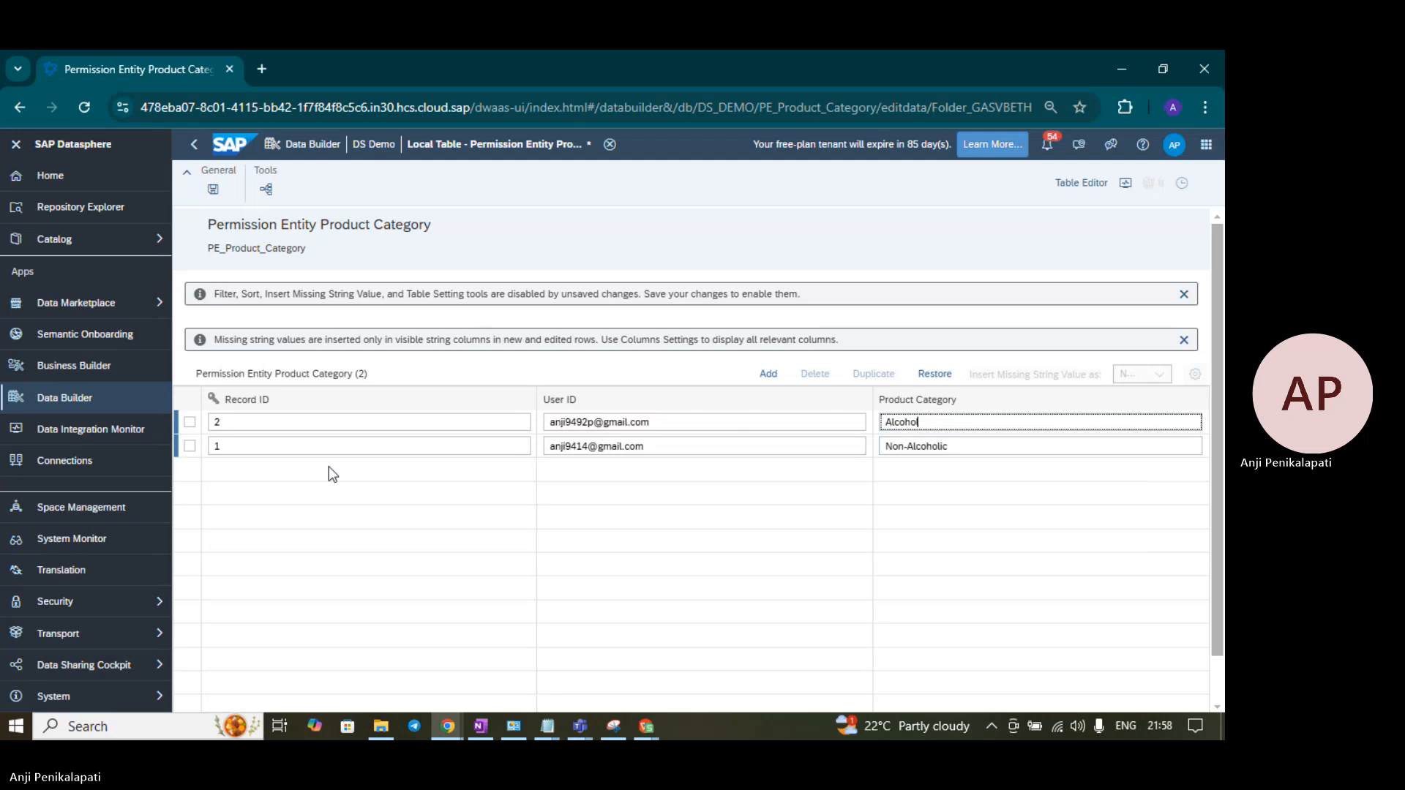
- Add record 3 with the second user's ID and product category Others, then save the table
{"action": "left_click", "coordinate": [768, 374]}
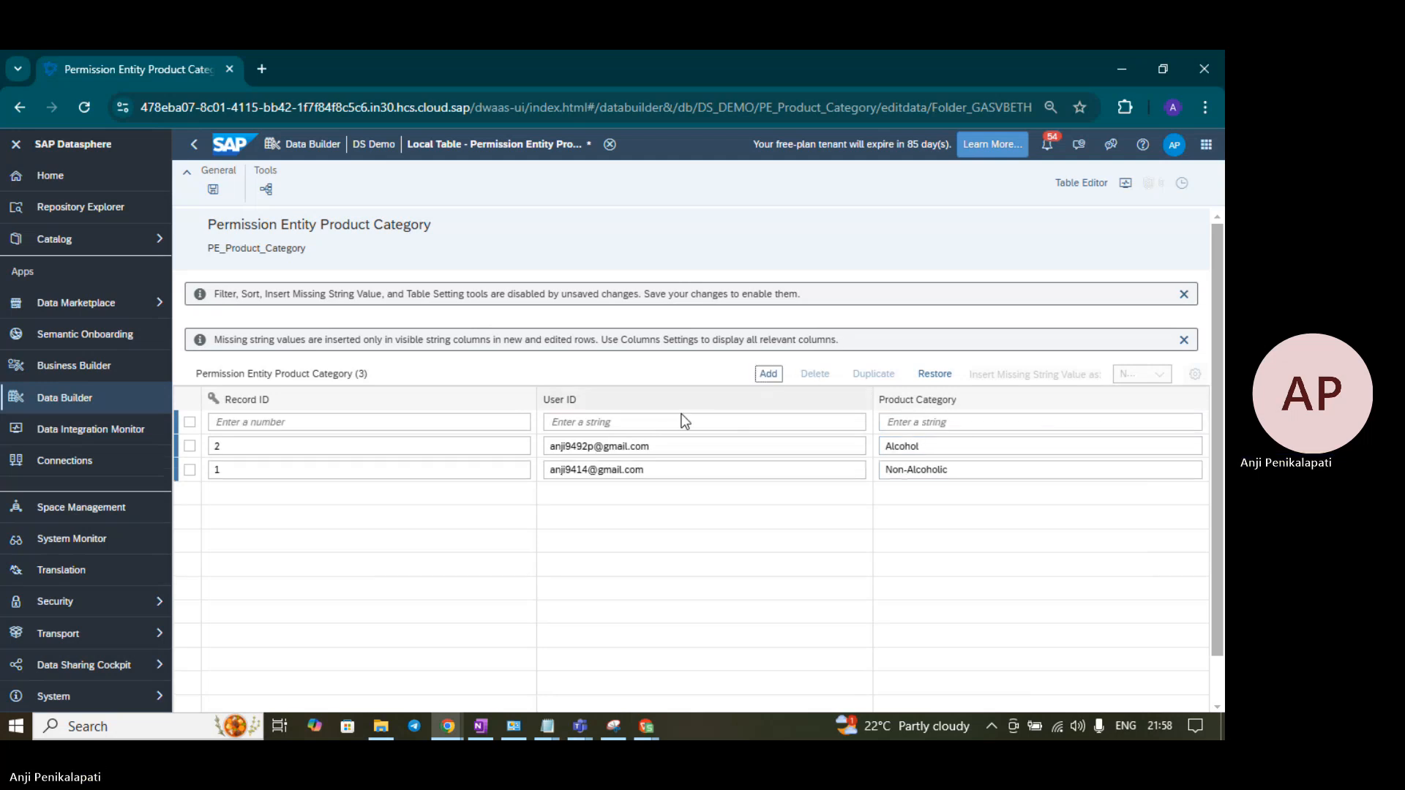
{"action": "left_click", "coordinate": [284, 423]}
{"action": "type", "text": "3"}
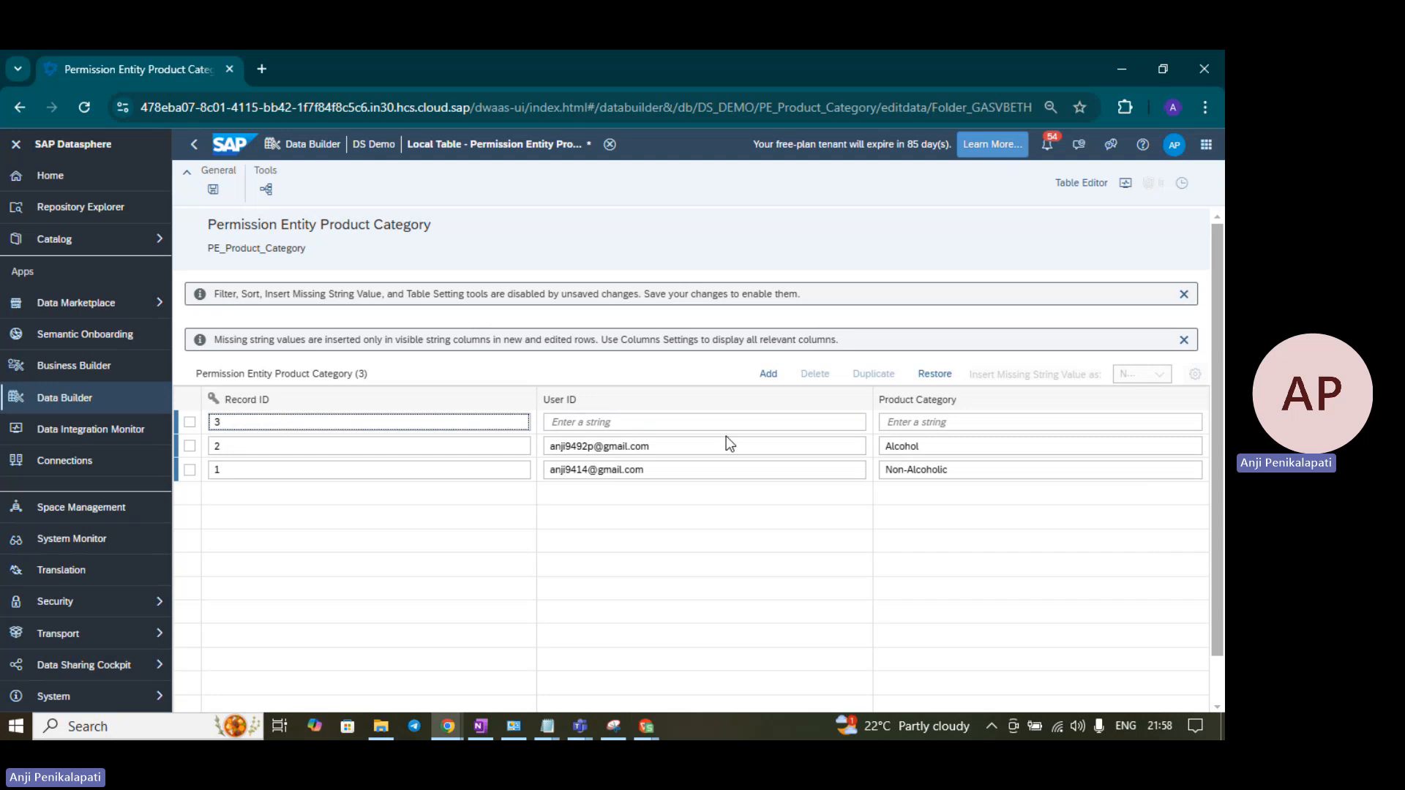
{"action": "left_click_drag", "start_coordinate": [684, 445], "coordinate": [512, 452]}
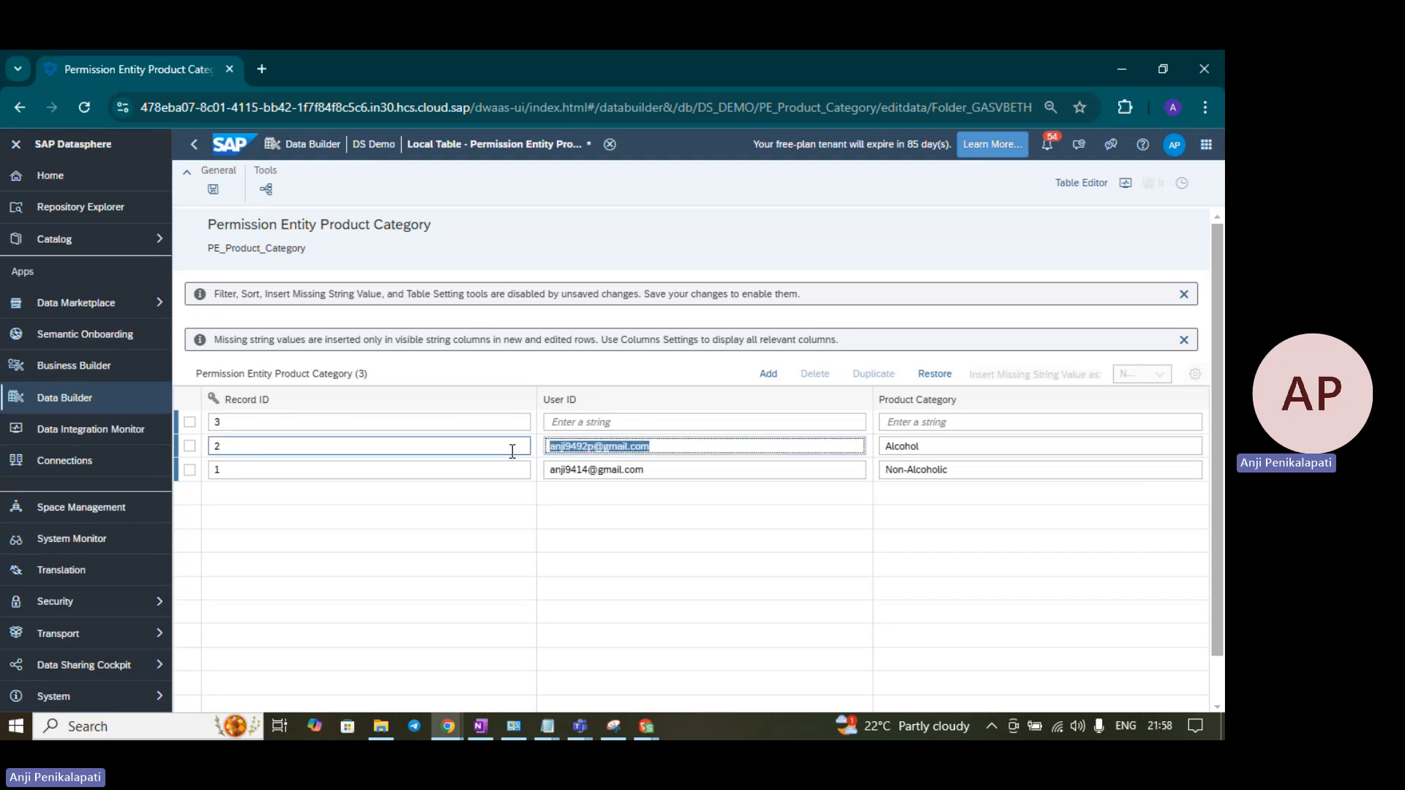
{"action": "left_click", "coordinate": [614, 423]}
{"action": "key", "text": "ctrl+v"}
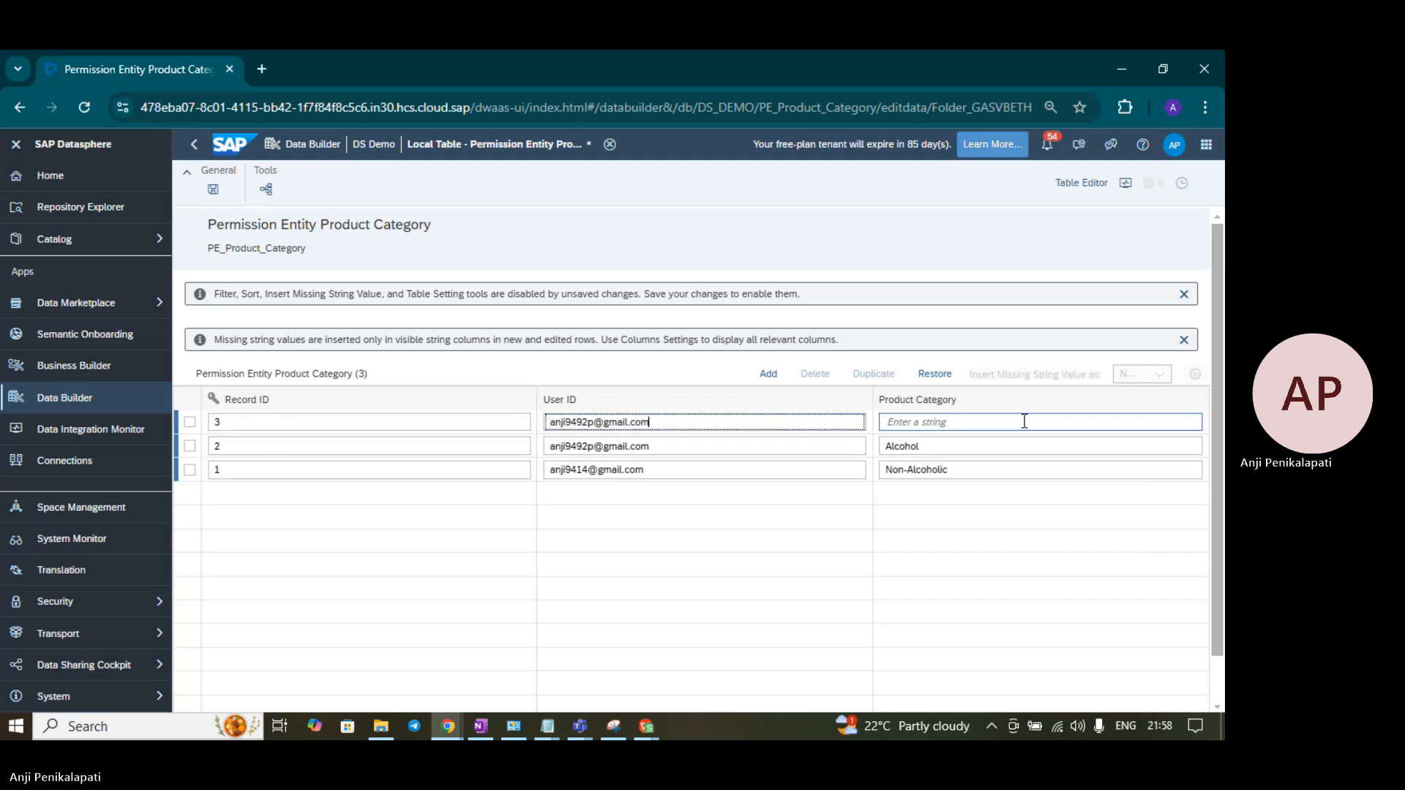
{"action": "left_click", "coordinate": [969, 423]}
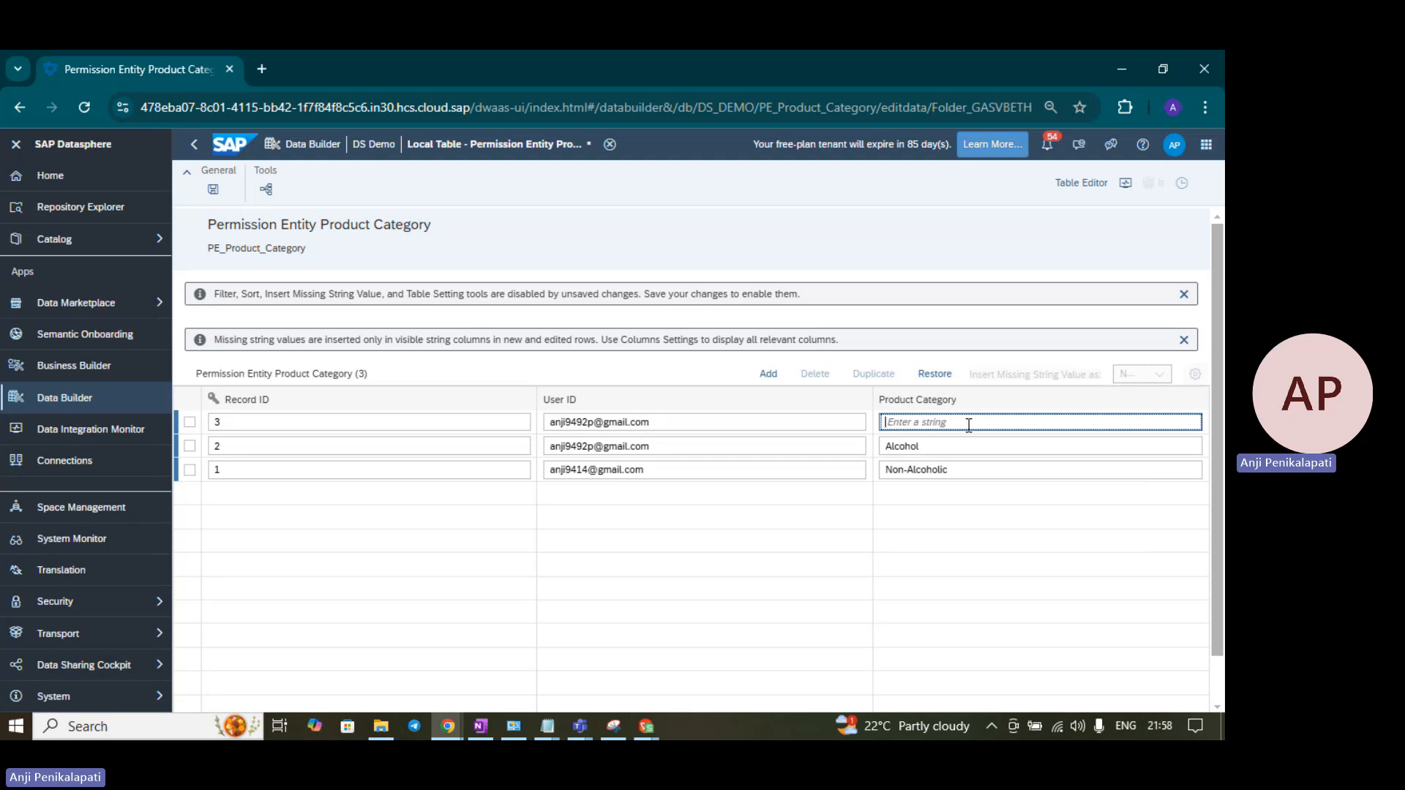
{"action": "type", "text": "Others"}
{"action": "left_click", "coordinate": [646, 726]}
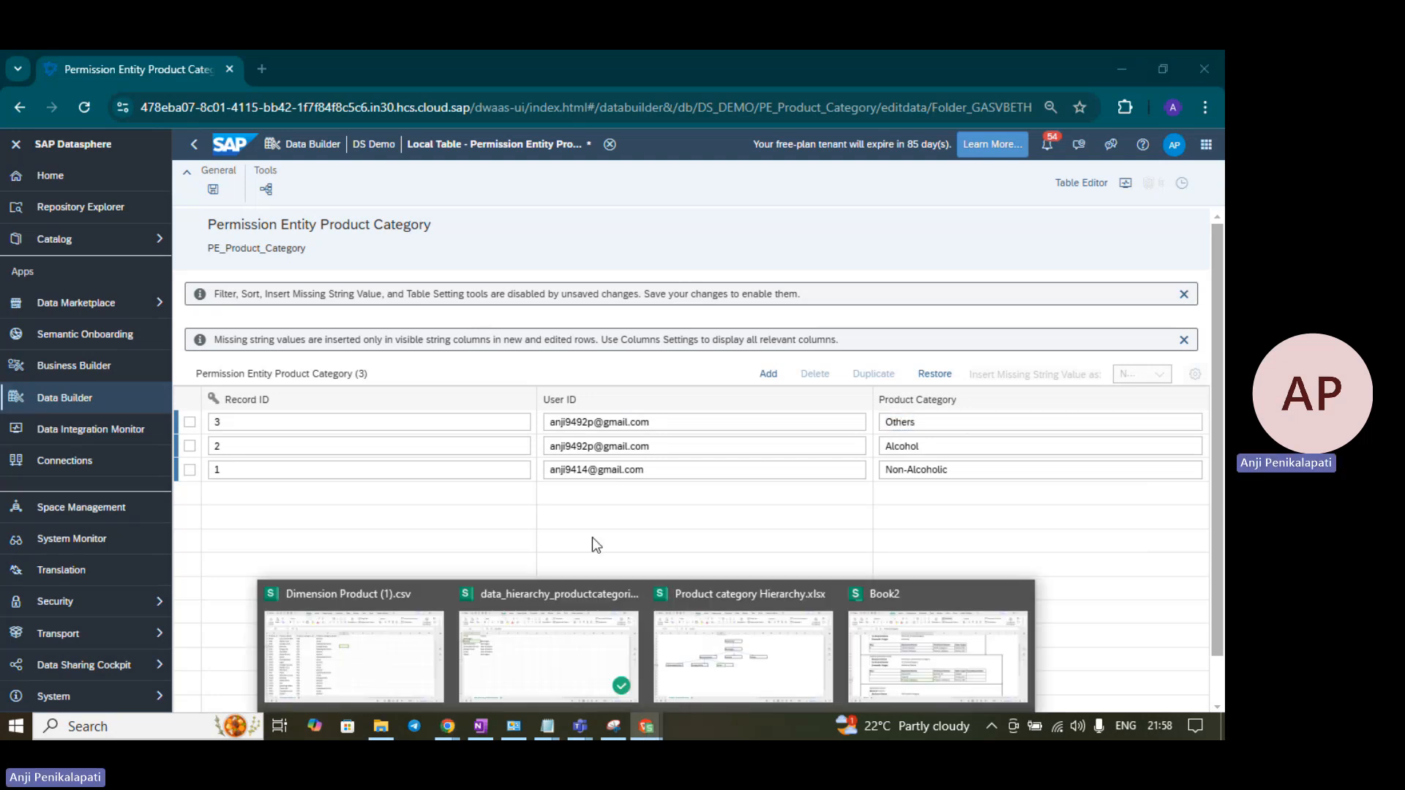
{"action": "left_click", "coordinate": [548, 618]}
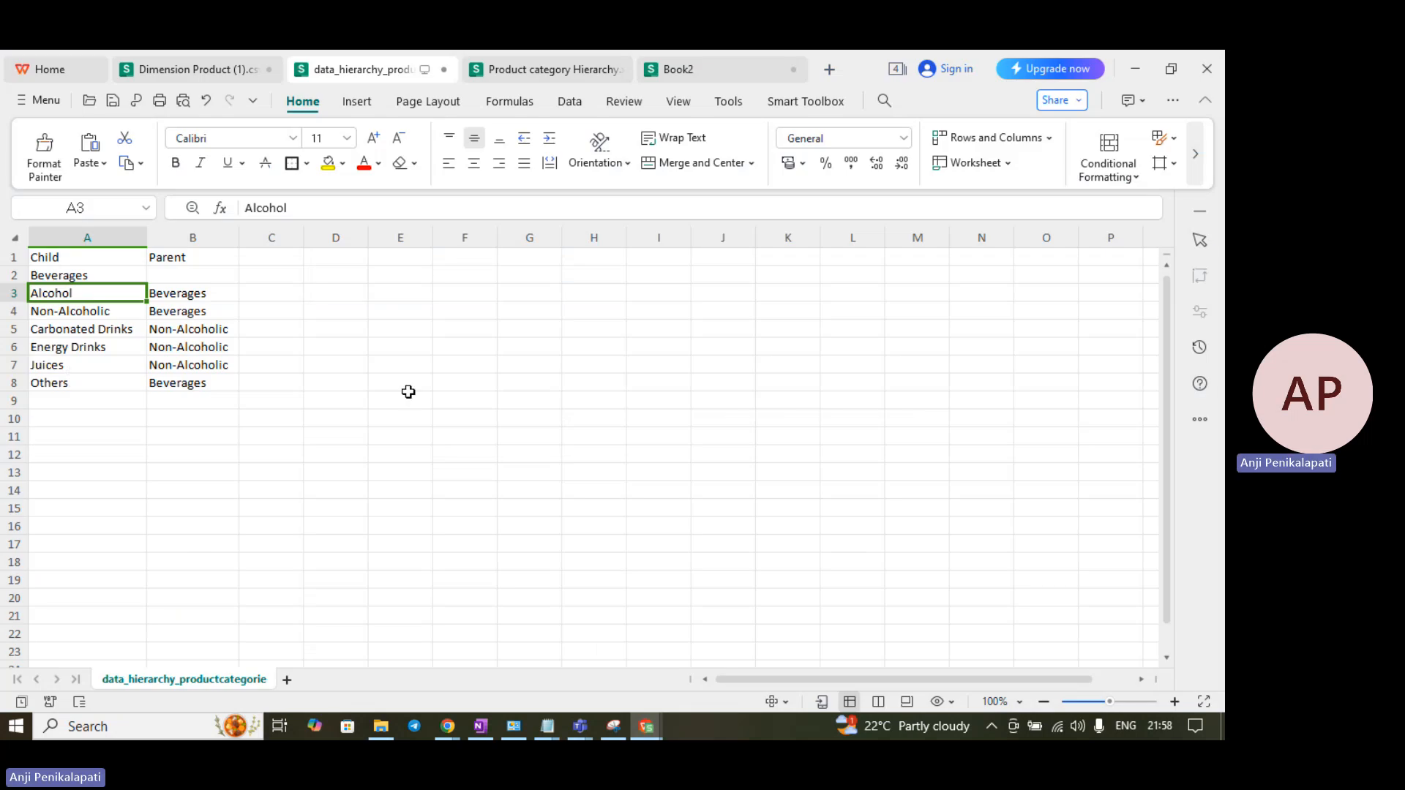
{"action": "key", "text": "alt+Tab"}
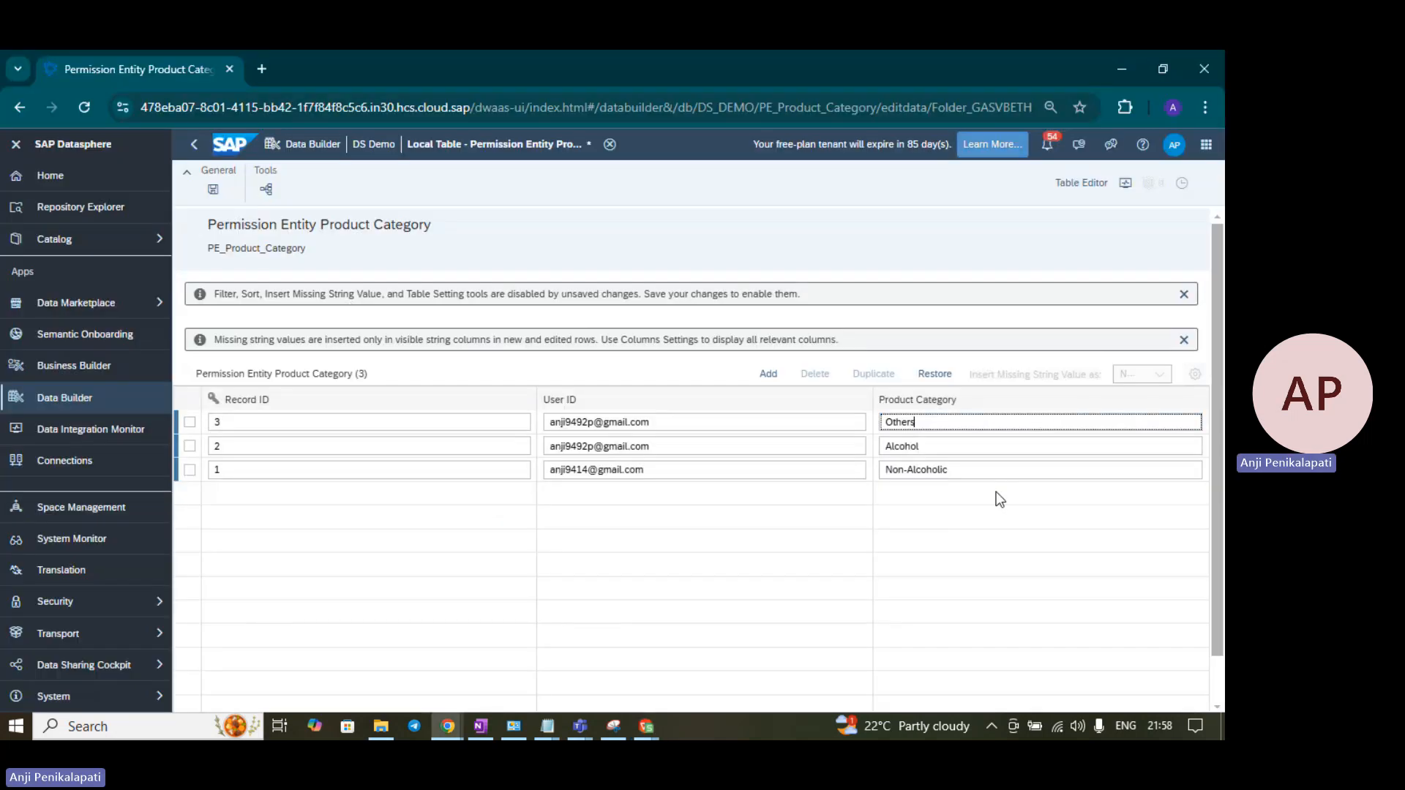
{"action": "left_click", "coordinate": [213, 192]}
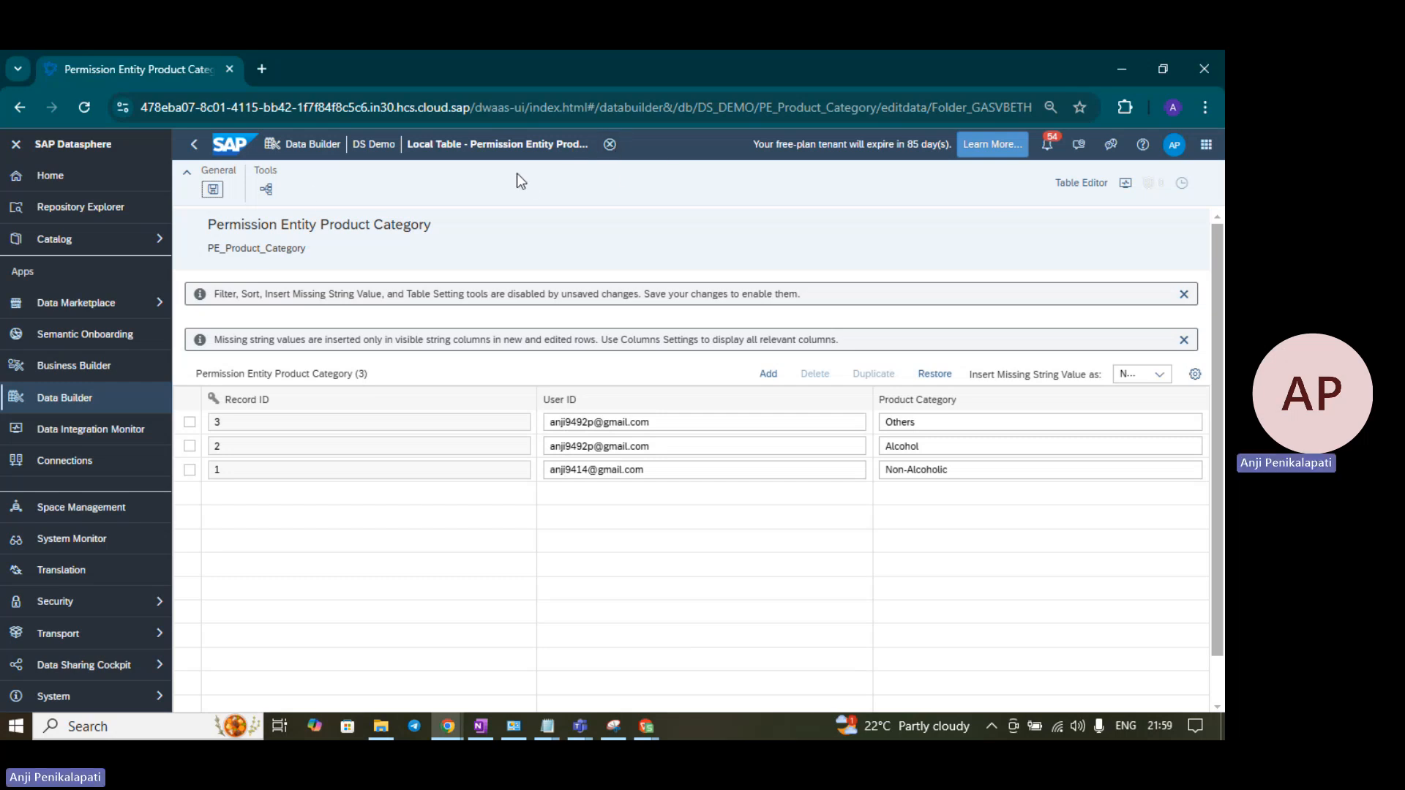
- Check in an enlarged Data Viewer that PE_Product_Category holds three rows, then close the table
{"action": "left_click", "coordinate": [1058, 184]}
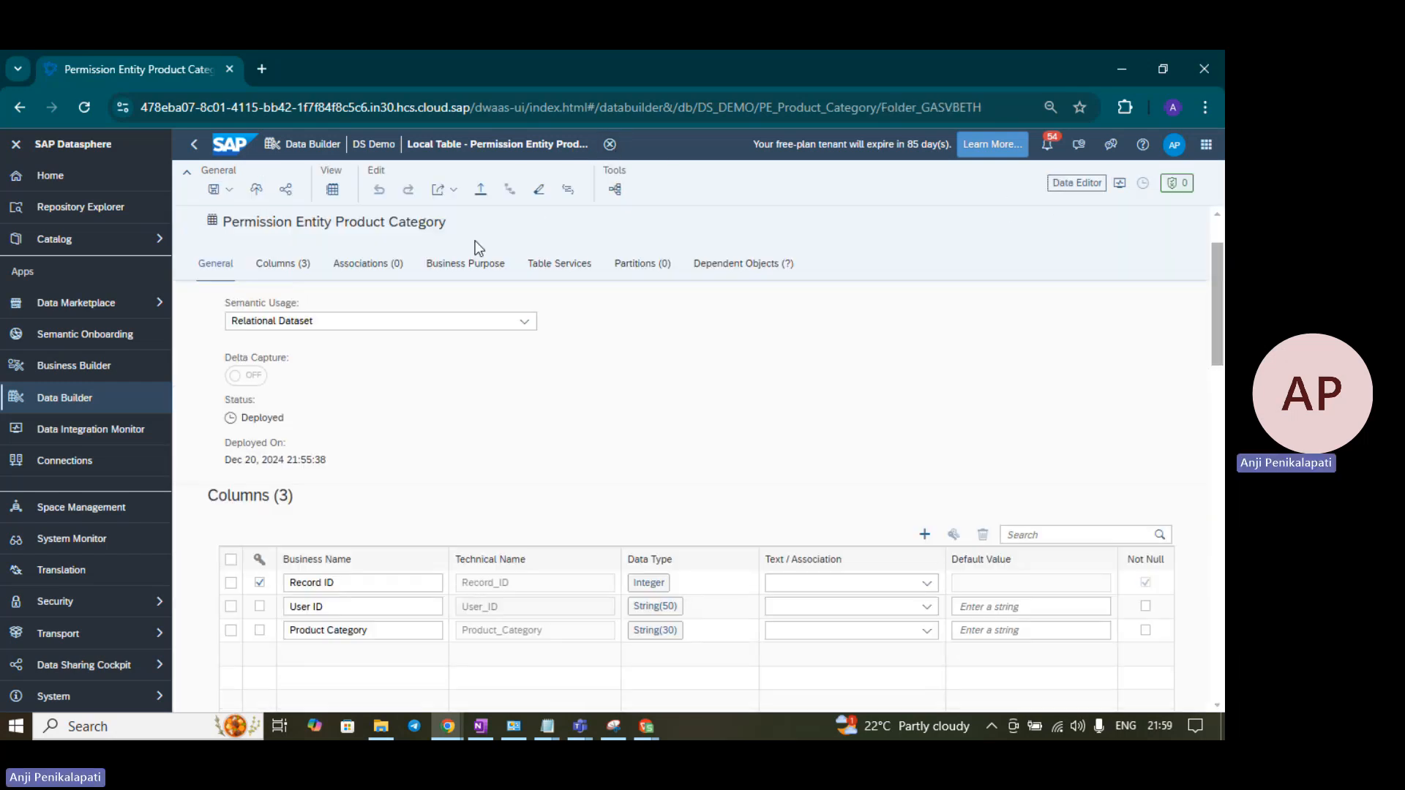
{"action": "left_click", "coordinate": [332, 192]}
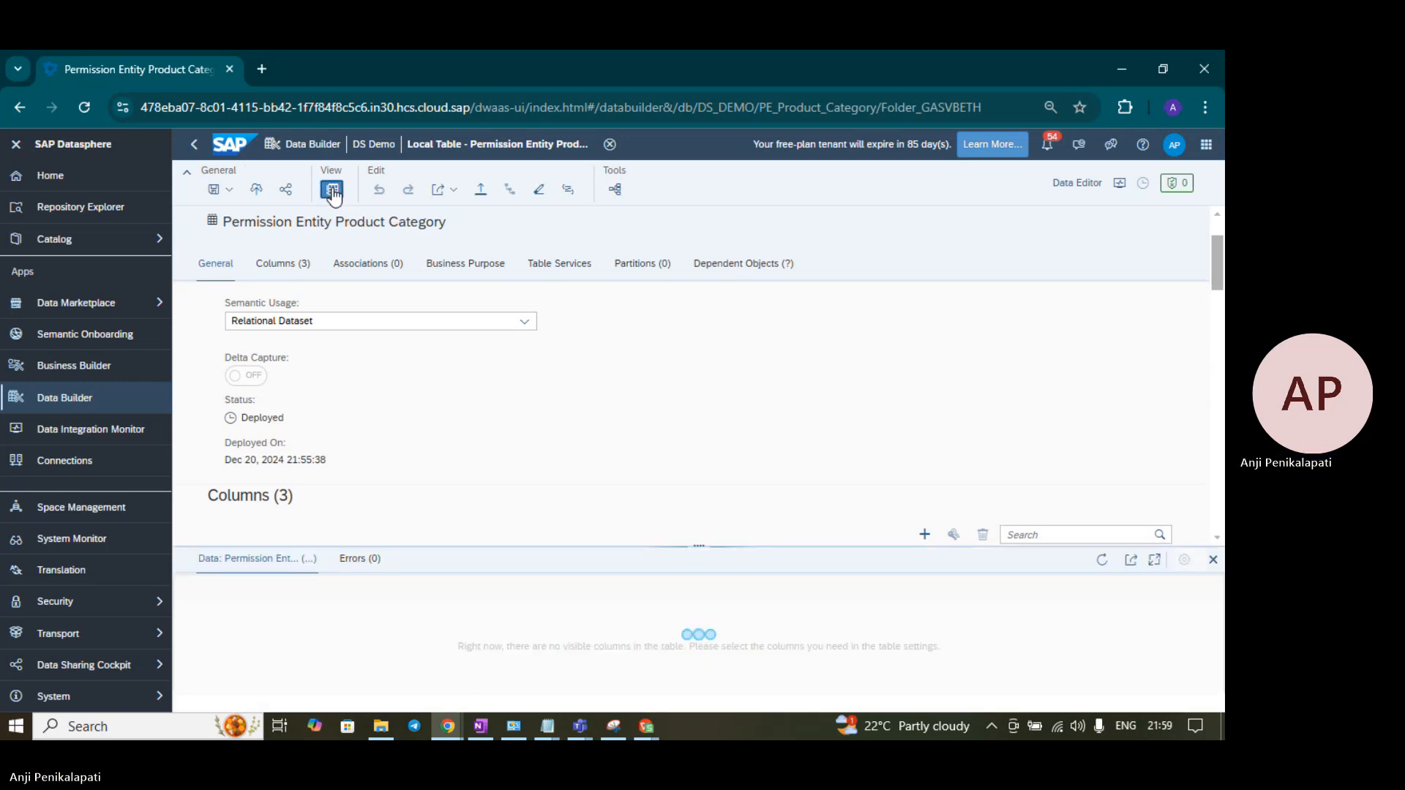
{"action": "left_click_drag", "start_coordinate": [699, 546], "coordinate": [727, 368]}
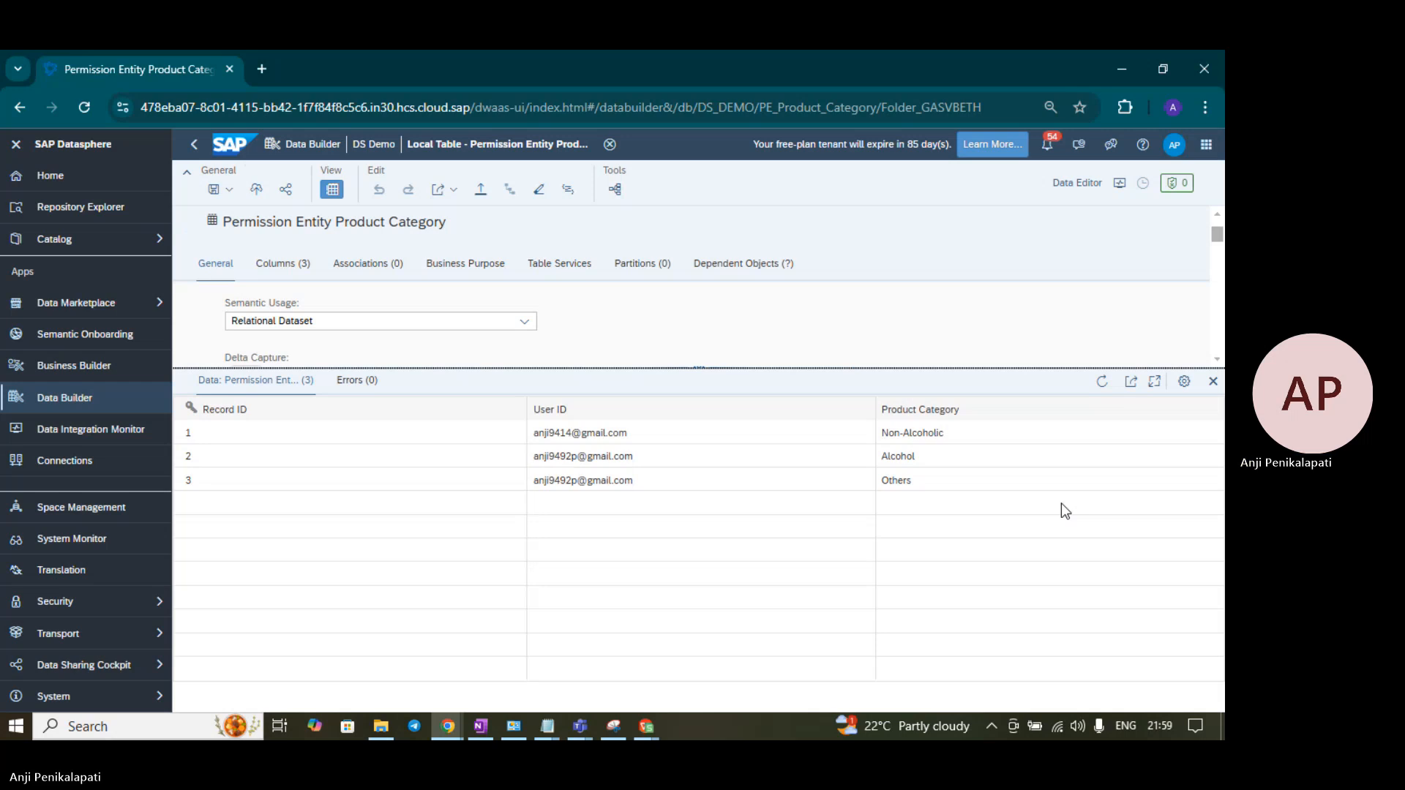
{"action": "left_click", "coordinate": [191, 145]}
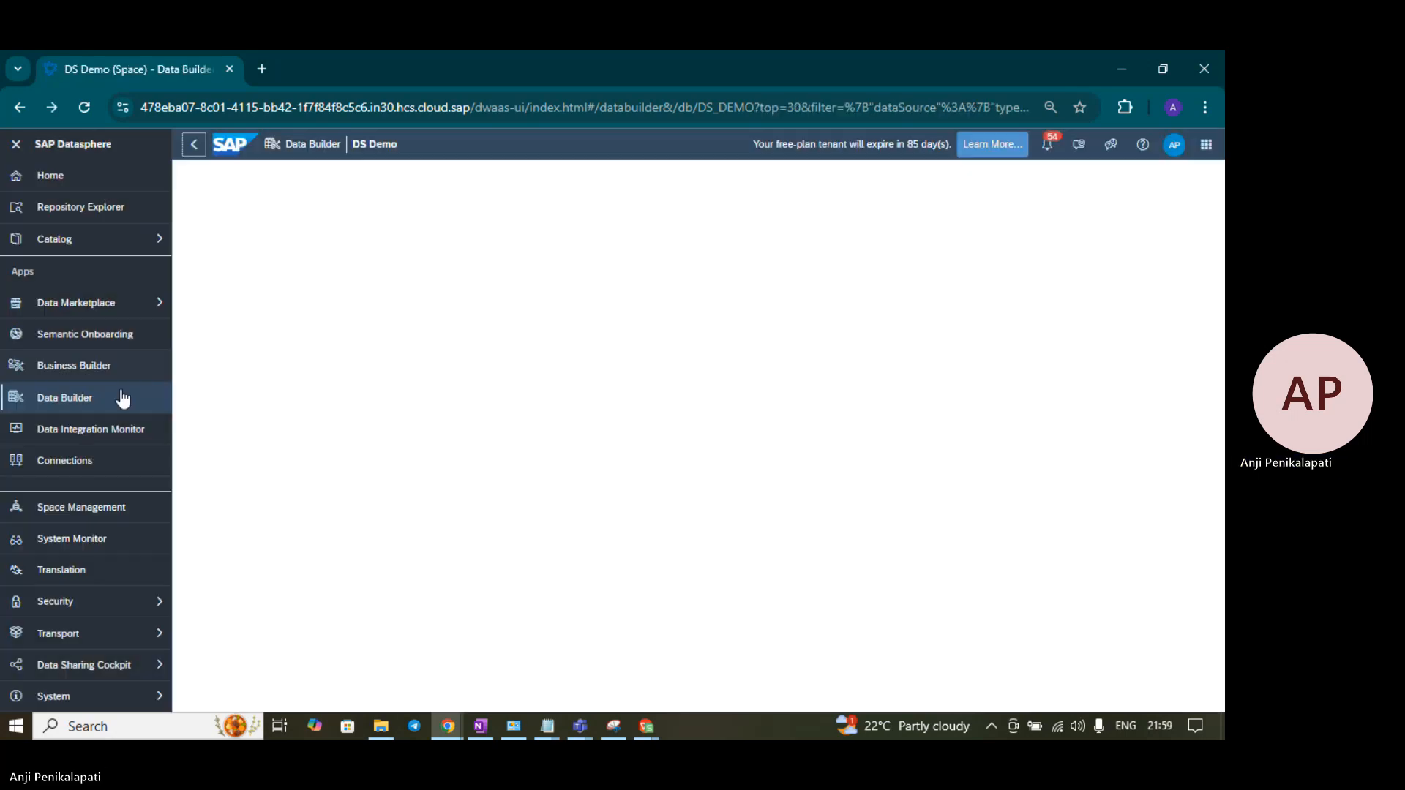
- Browse from the Data Builder start page into Datasphere and open its empty DAC subfolder
{"action": "left_click", "coordinate": [88, 396]}
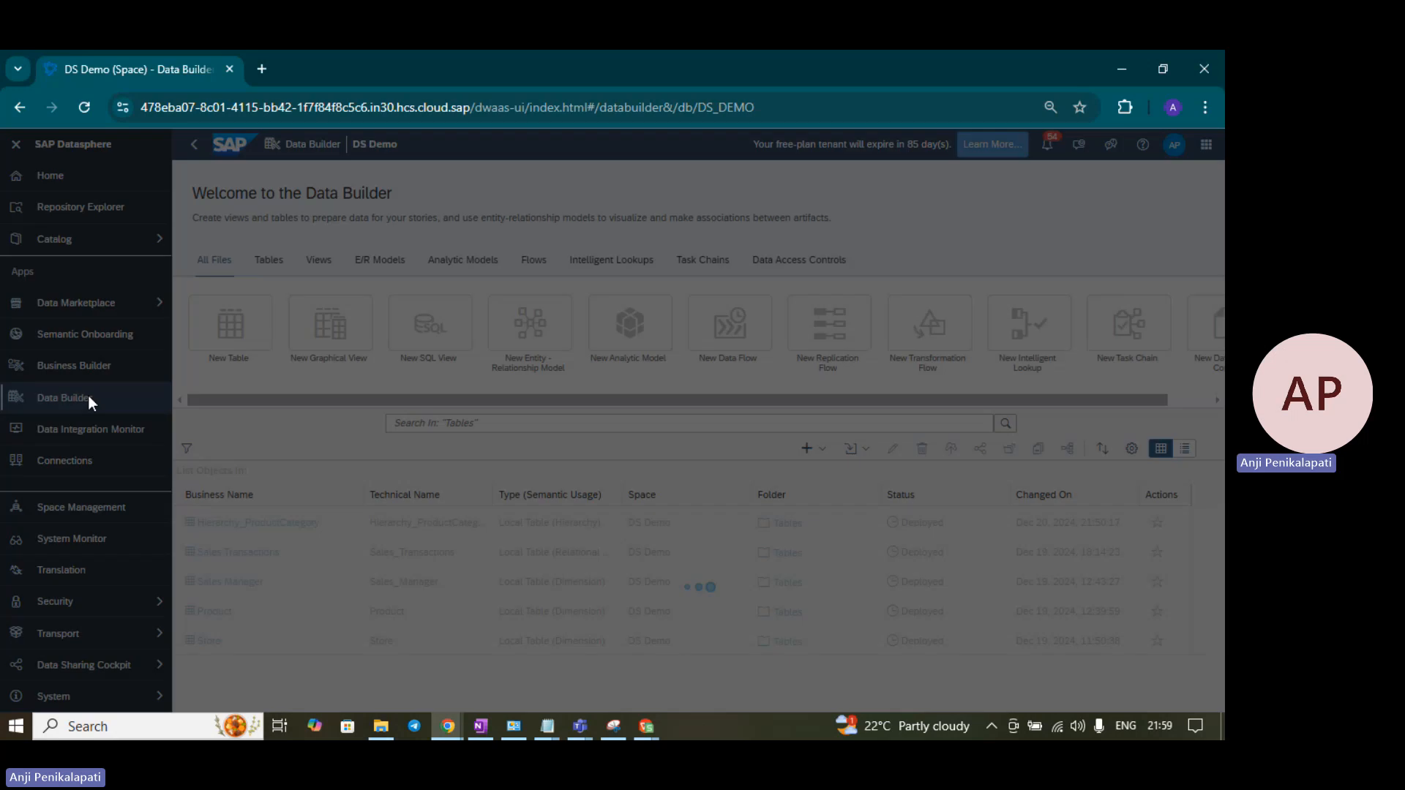
{"action": "left_click", "coordinate": [407, 353]}
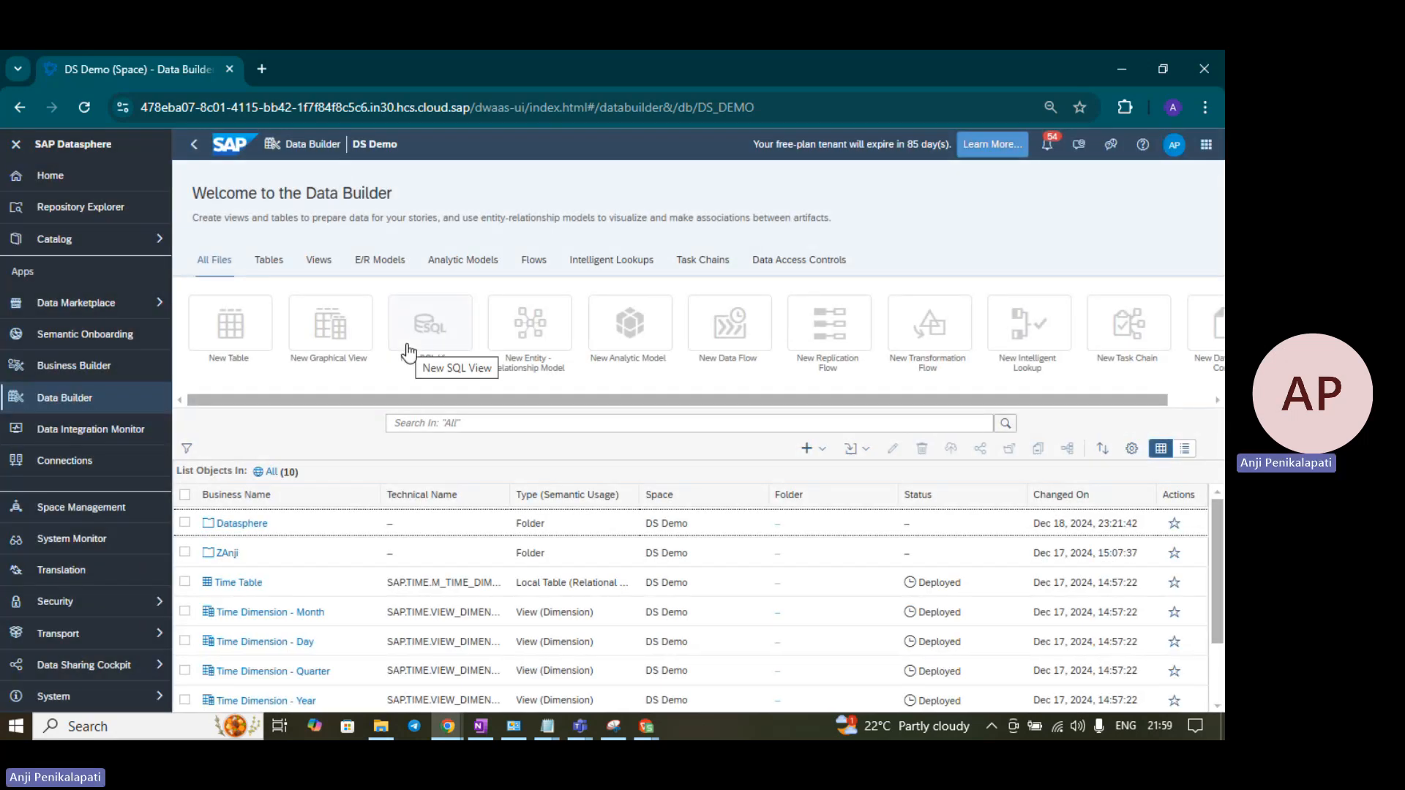
{"action": "left_click", "coordinate": [252, 526]}
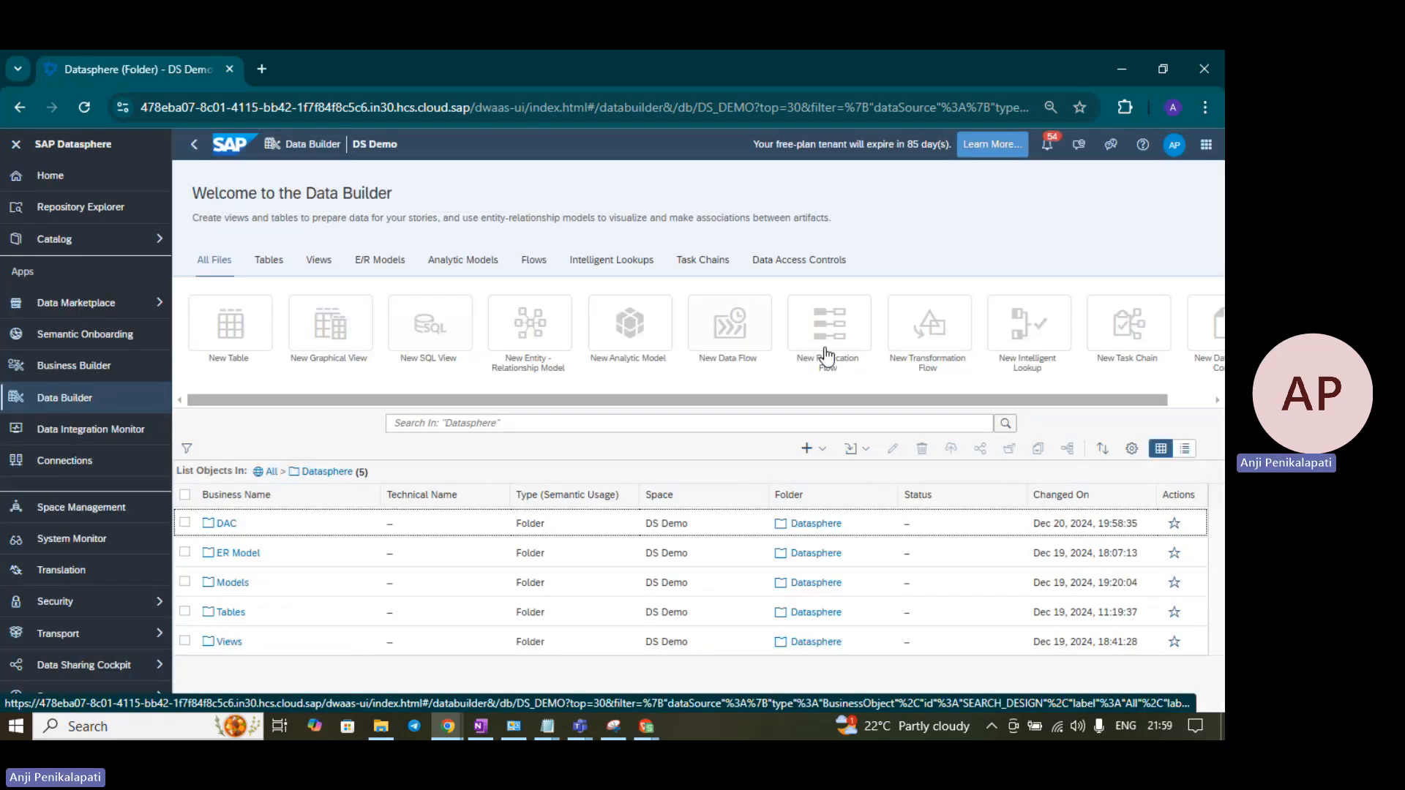
{"action": "left_click_drag", "start_coordinate": [754, 395], "coordinate": [921, 402]}
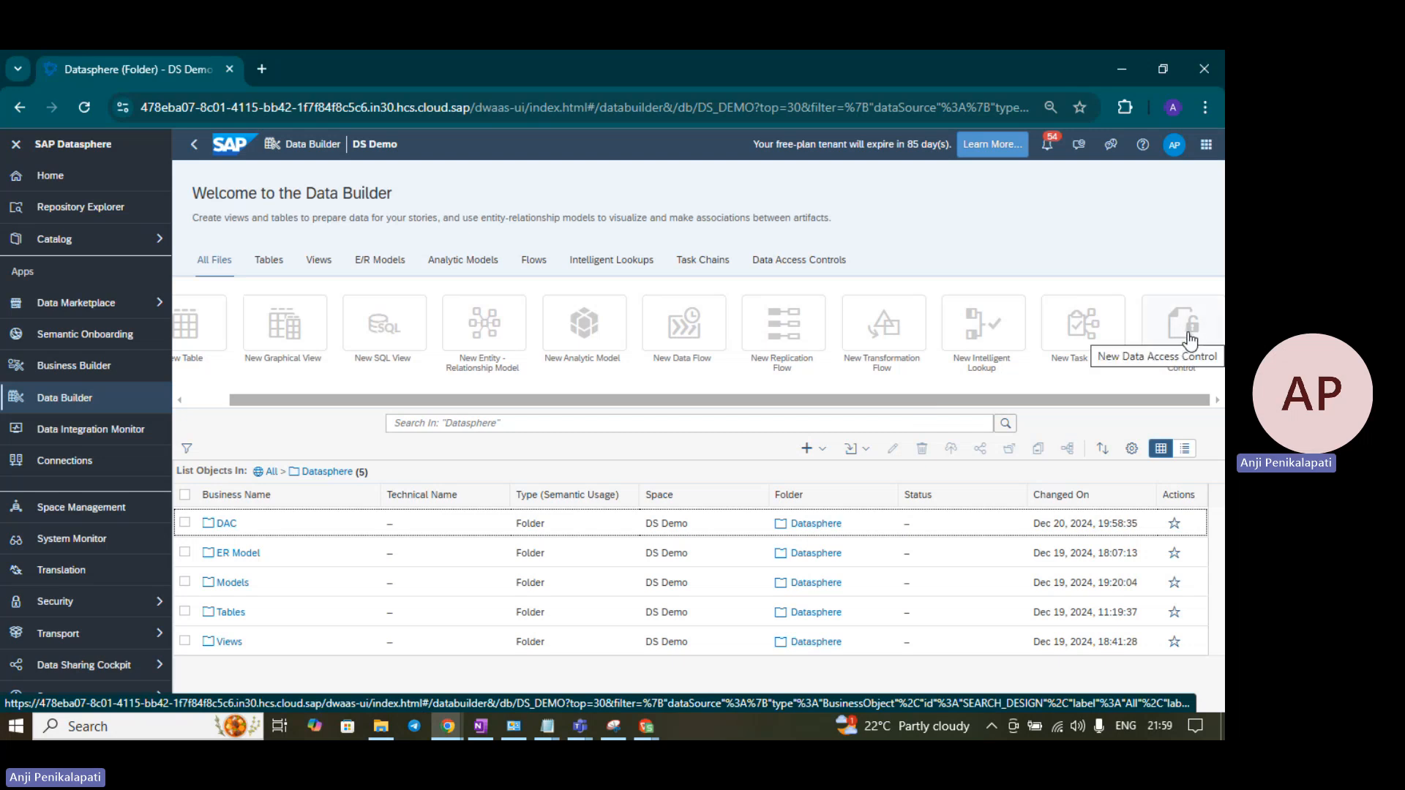
{"action": "left_click", "coordinate": [867, 450]}
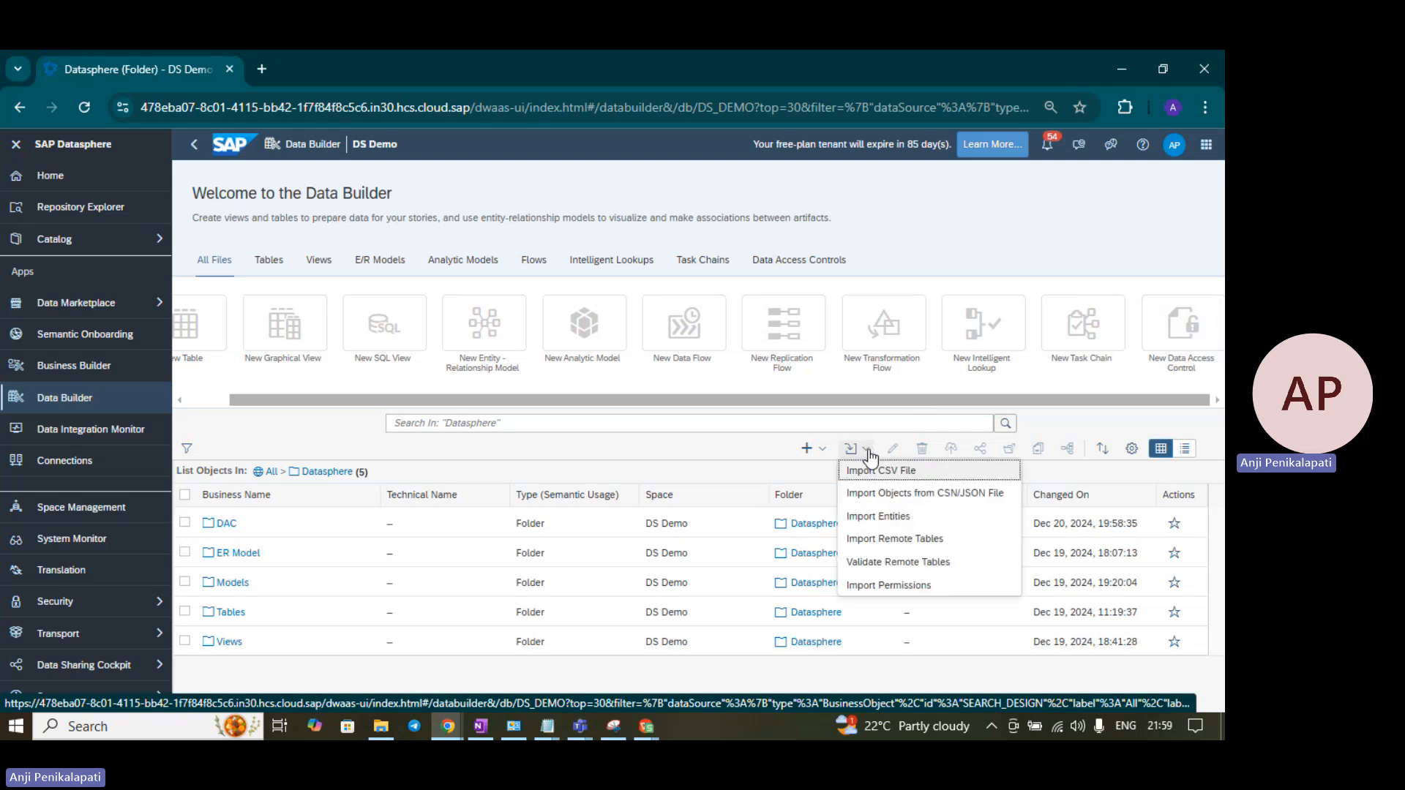
{"action": "left_click", "coordinate": [807, 449]}
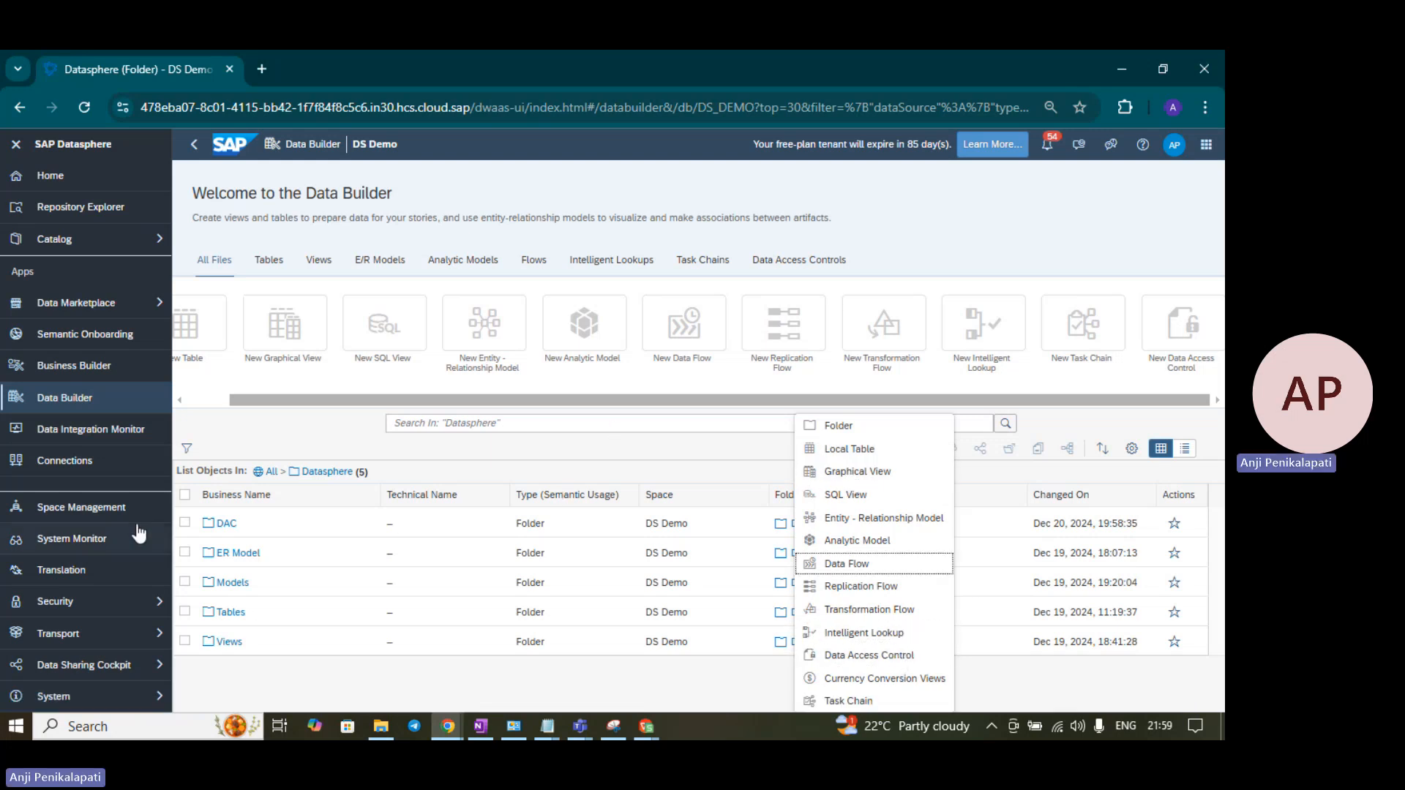
{"action": "left_click", "coordinate": [226, 533]}
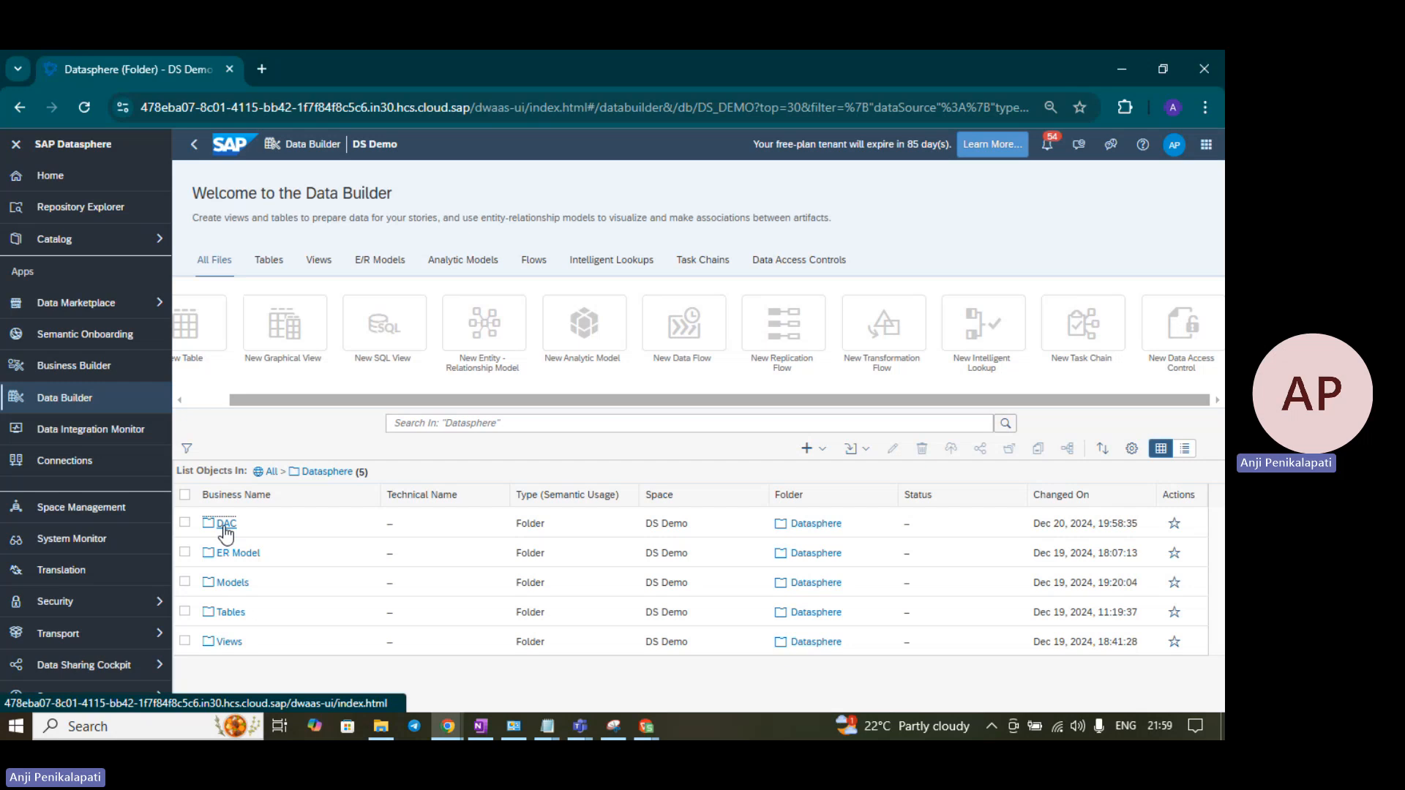
{"action": "left_click", "coordinate": [224, 527]}
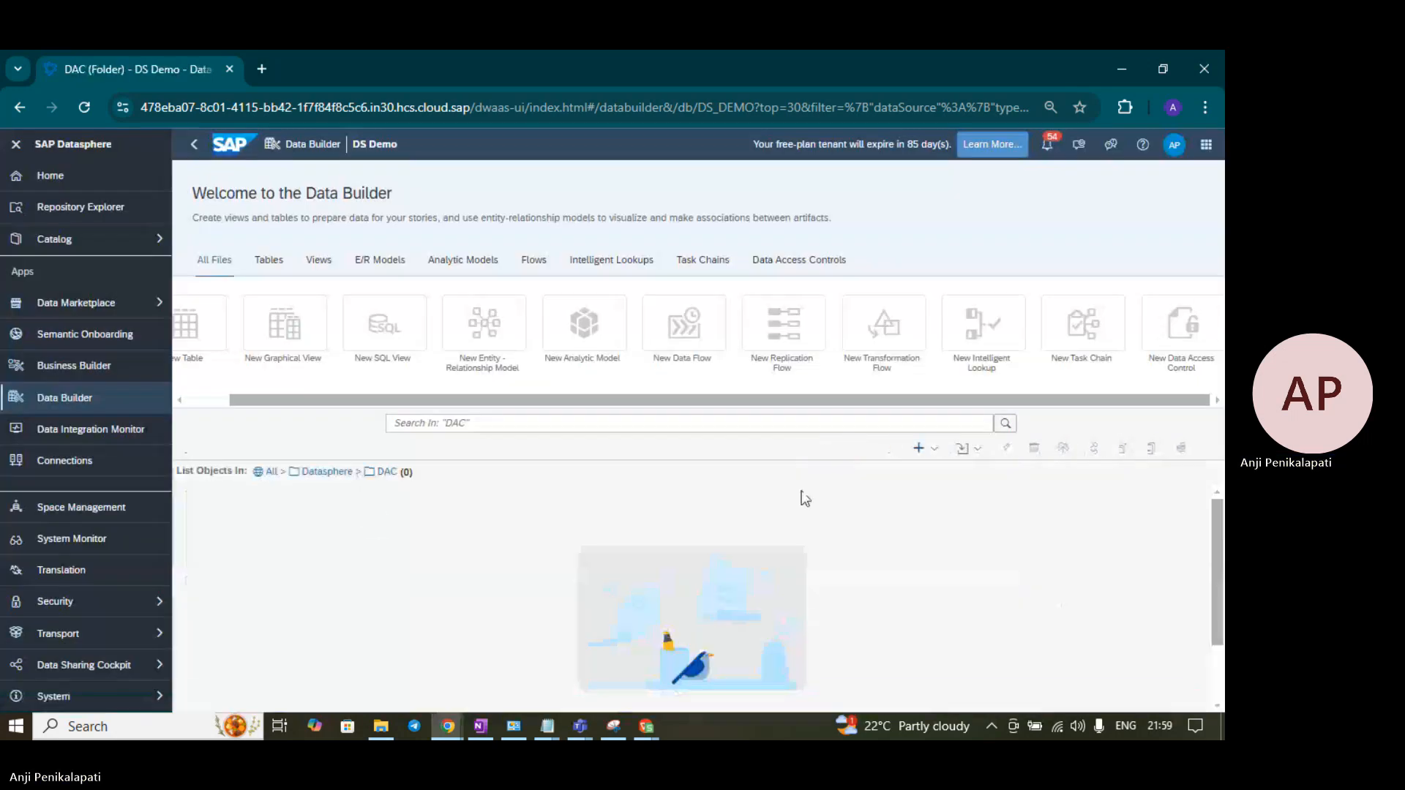
- Create a new data access control and review the DAC specification spreadsheet
{"action": "left_click", "coordinate": [1168, 333]}
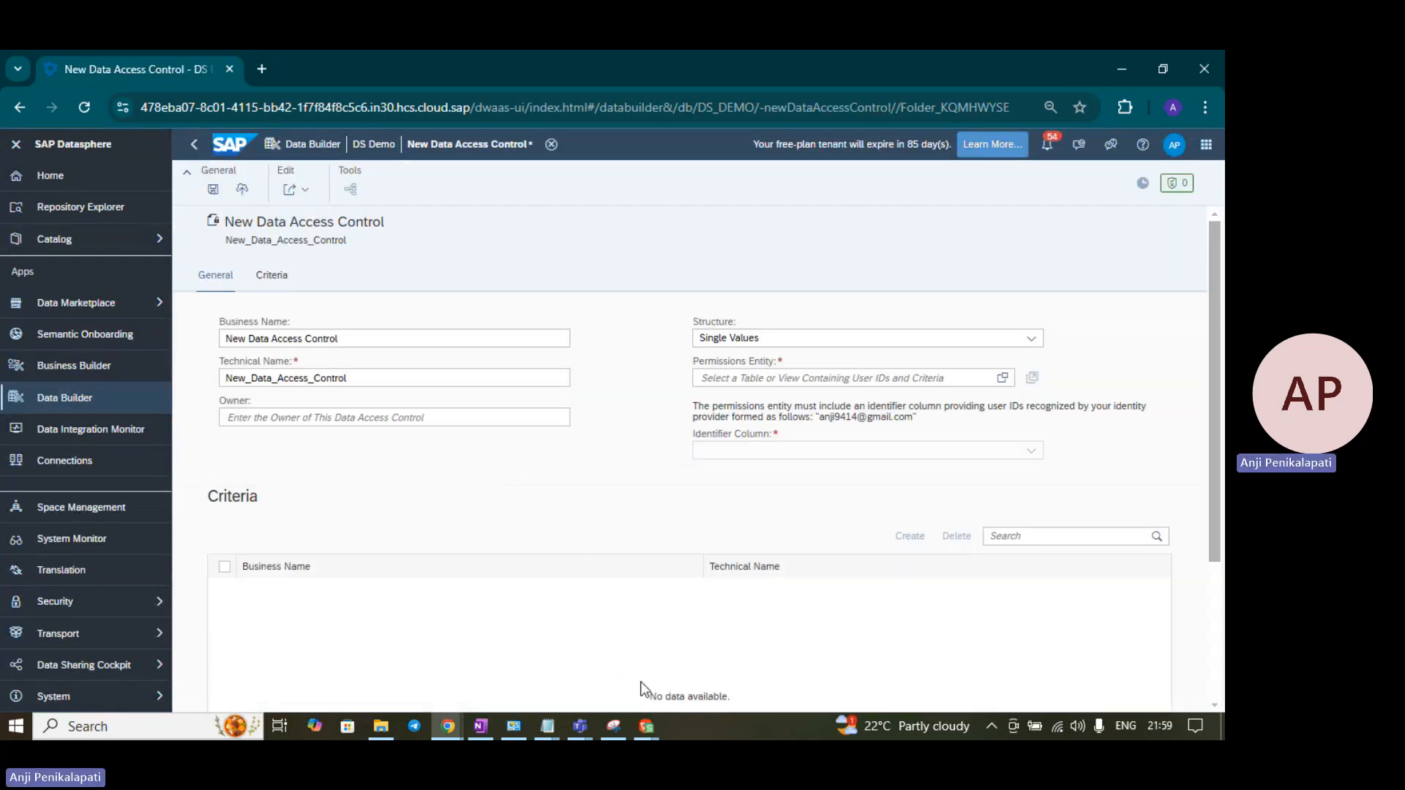
{"action": "mouse_move", "coordinate": [647, 725]}
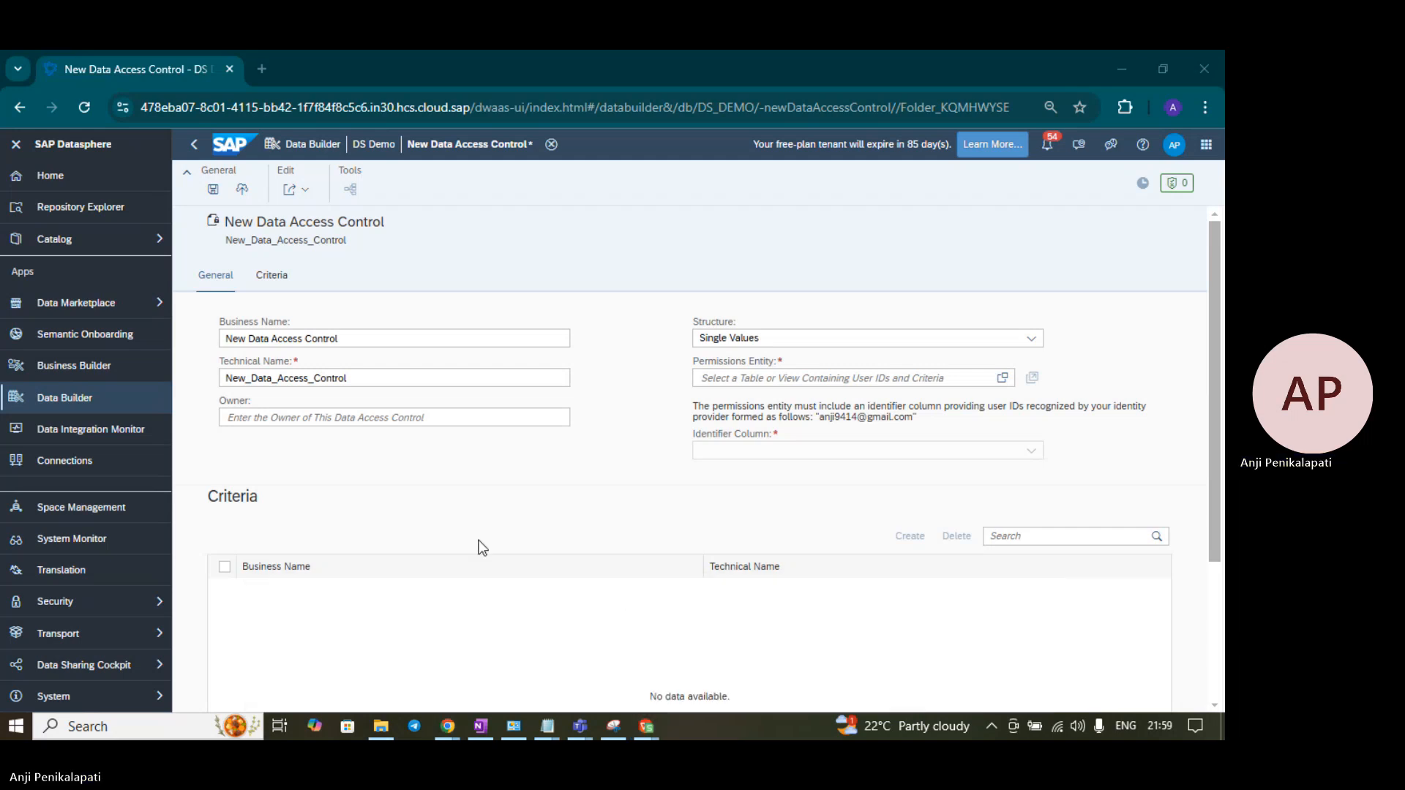
{"action": "key", "text": "alt+Tab"}
{"action": "scroll", "coordinate": [517, 467], "scroll_direction": "down", "scroll_amount": 1}
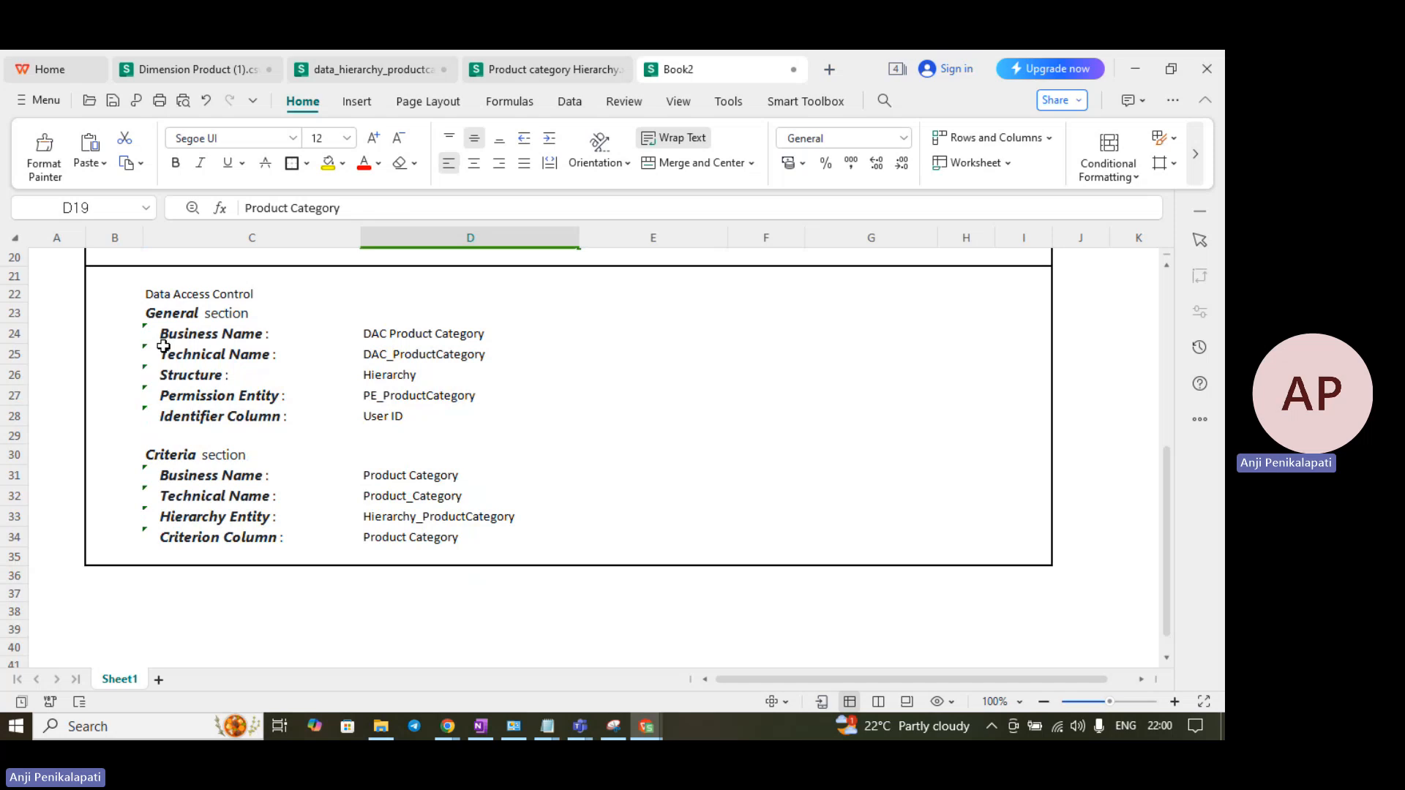
{"action": "key", "text": "alt+Tab"}
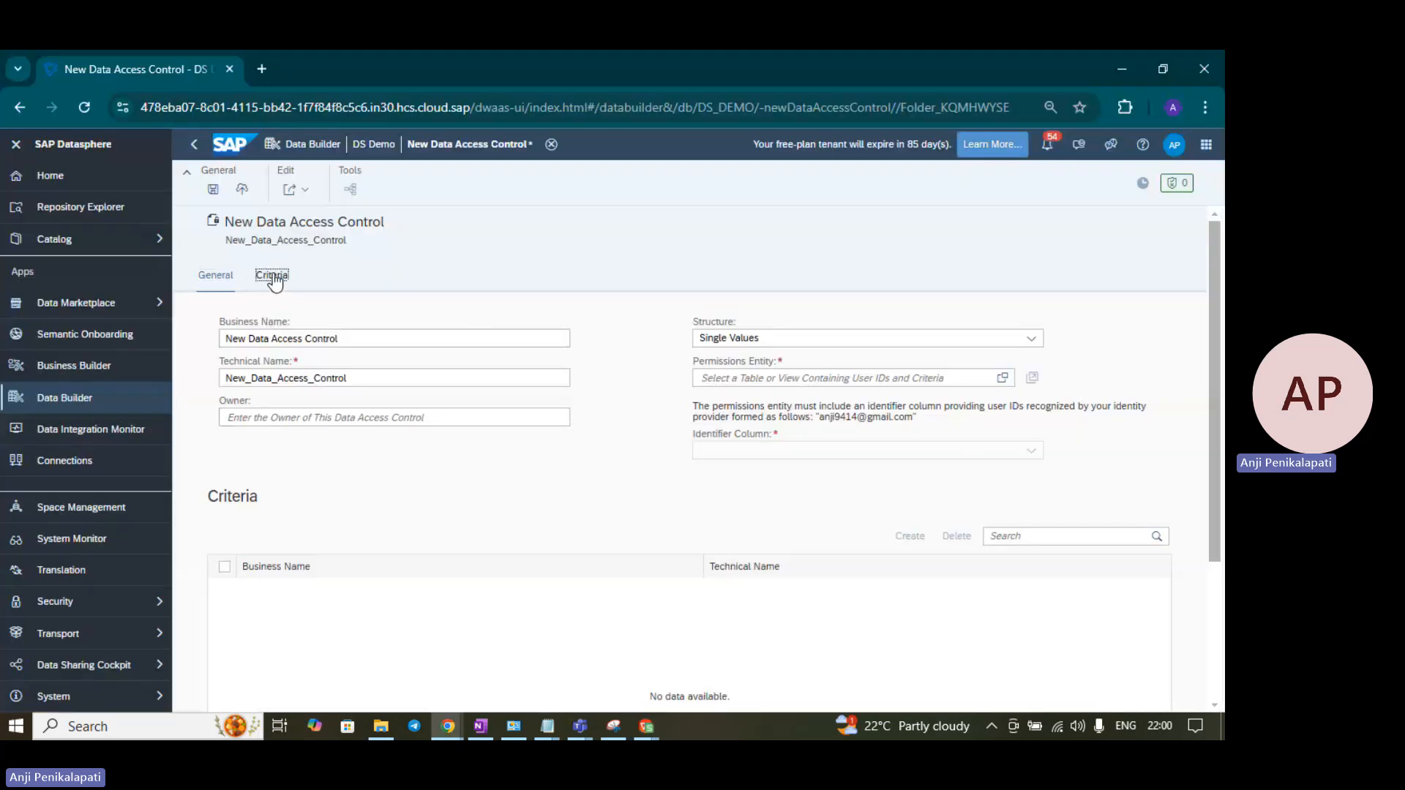
{"action": "left_click", "coordinate": [270, 273]}
{"action": "left_click", "coordinate": [220, 272]}
- Copy 'DAC Product Category' from spec cell D24 and select the existing business name to replace it
{"action": "left_click", "coordinate": [322, 335]}
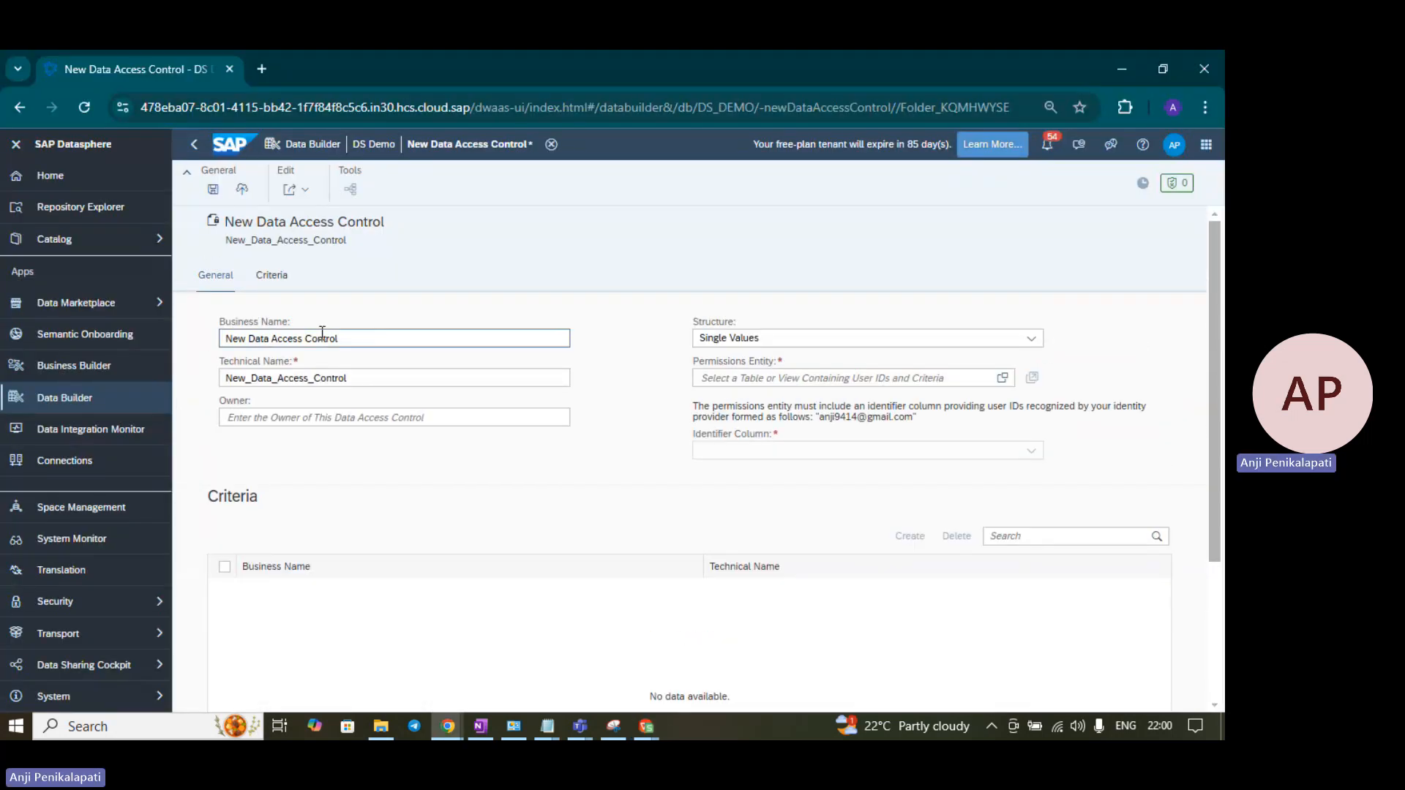
{"action": "key", "text": "alt+Tab"}
{"action": "left_click", "coordinate": [392, 335]}
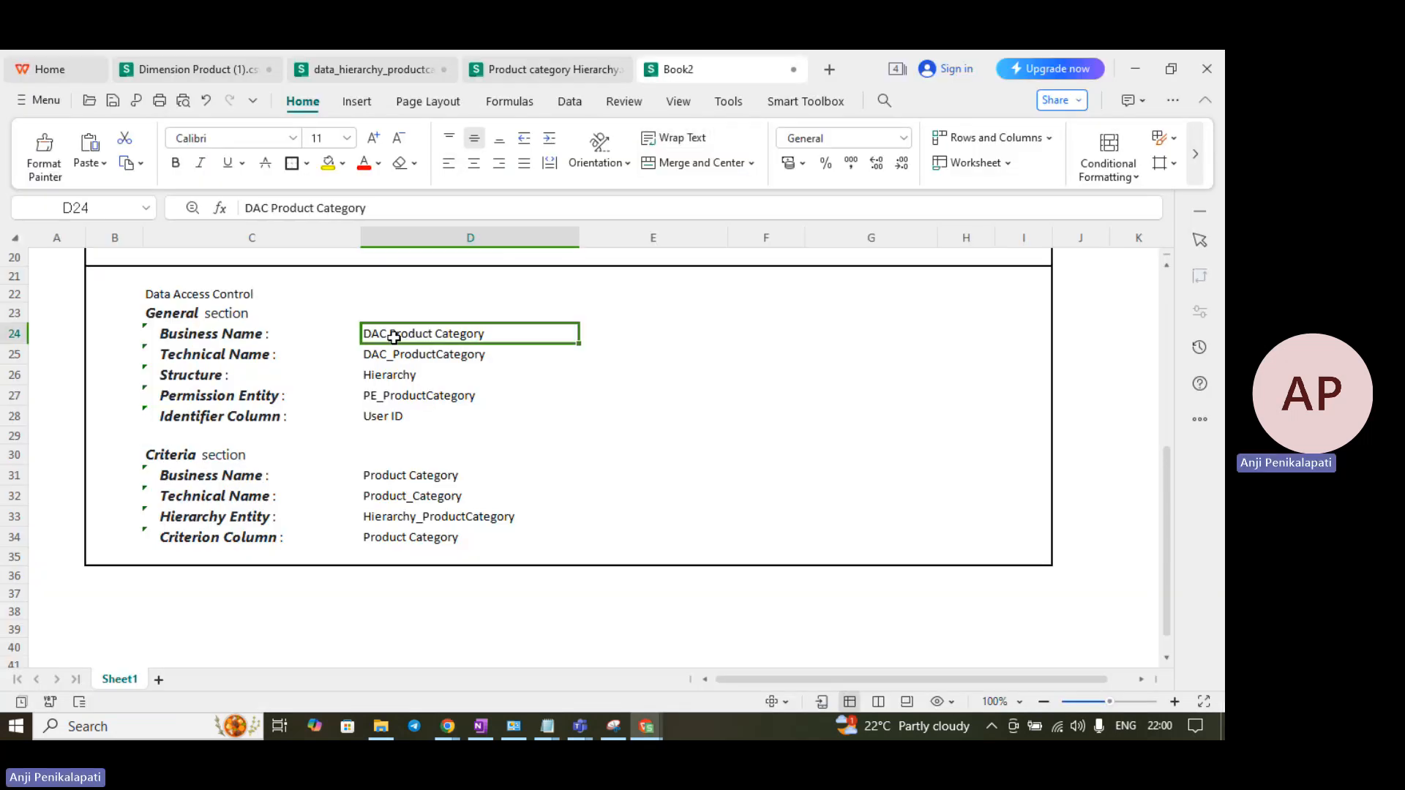
{"action": "key", "text": "ctrl+c"}
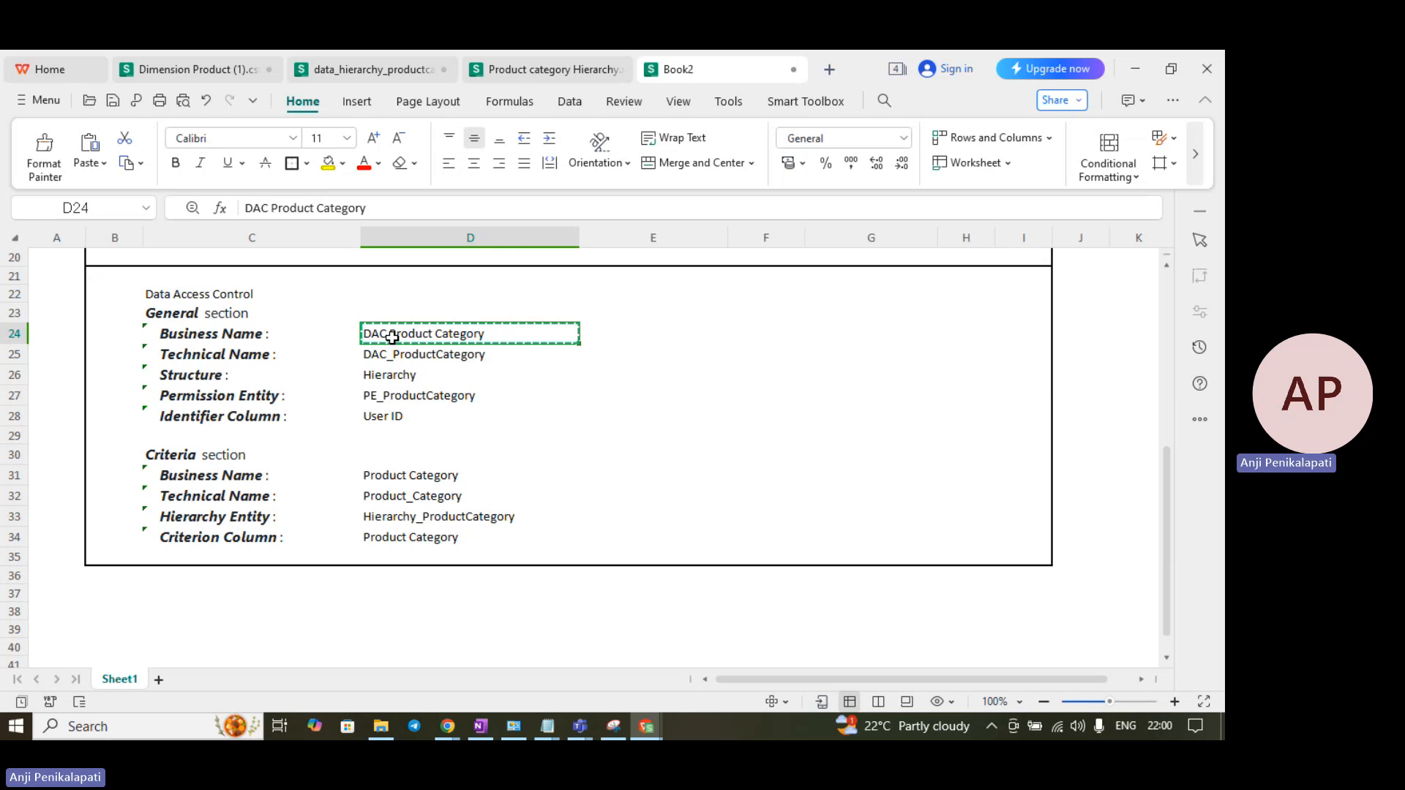
{"action": "key", "text": "alt+Tab"}
{"action": "key", "text": "ctrl+a"}
- Name the control DAC Product Category, switch its structure to Hierarchy, and open the permissions-entity list
{"action": "key", "text": "ctrl+v"}
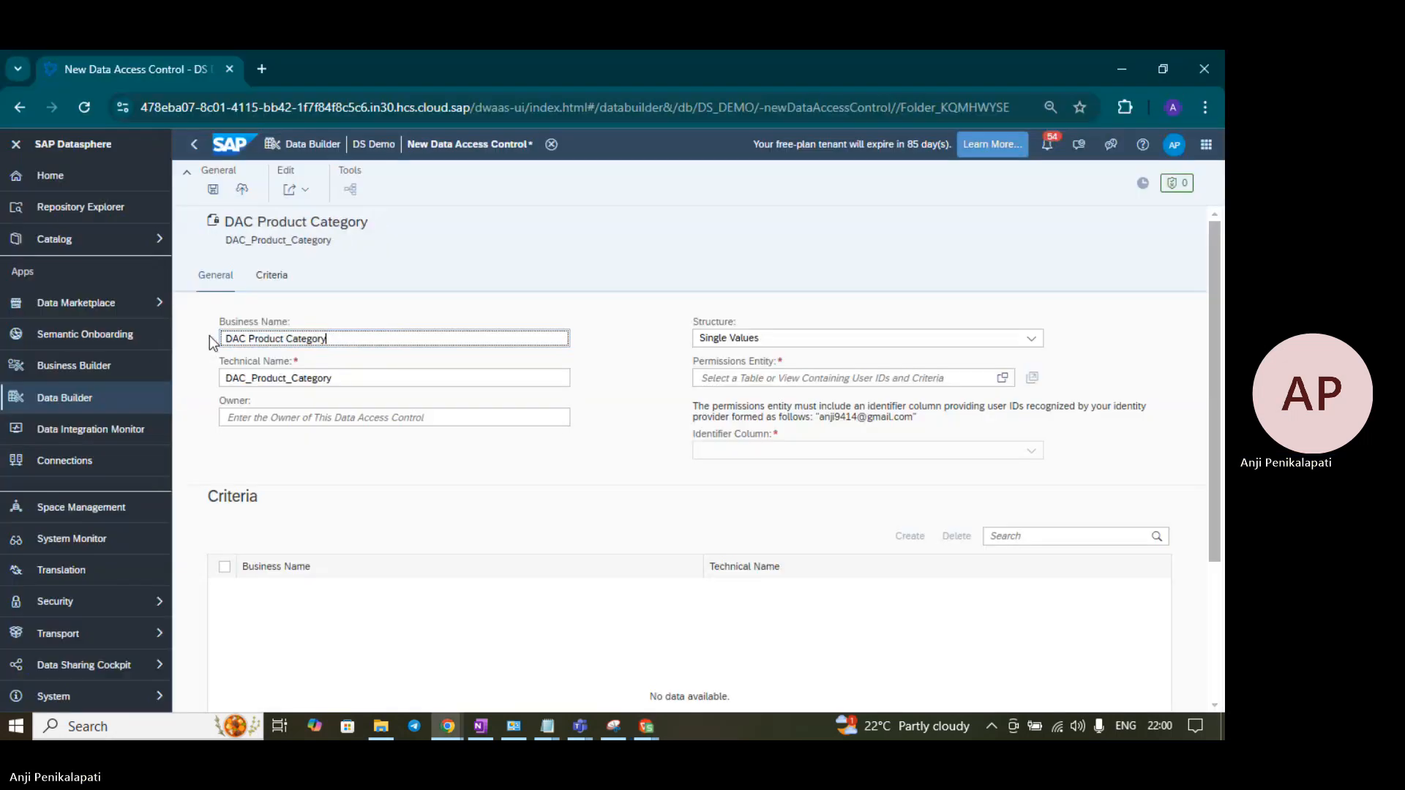
{"action": "left_click", "coordinate": [296, 411]}
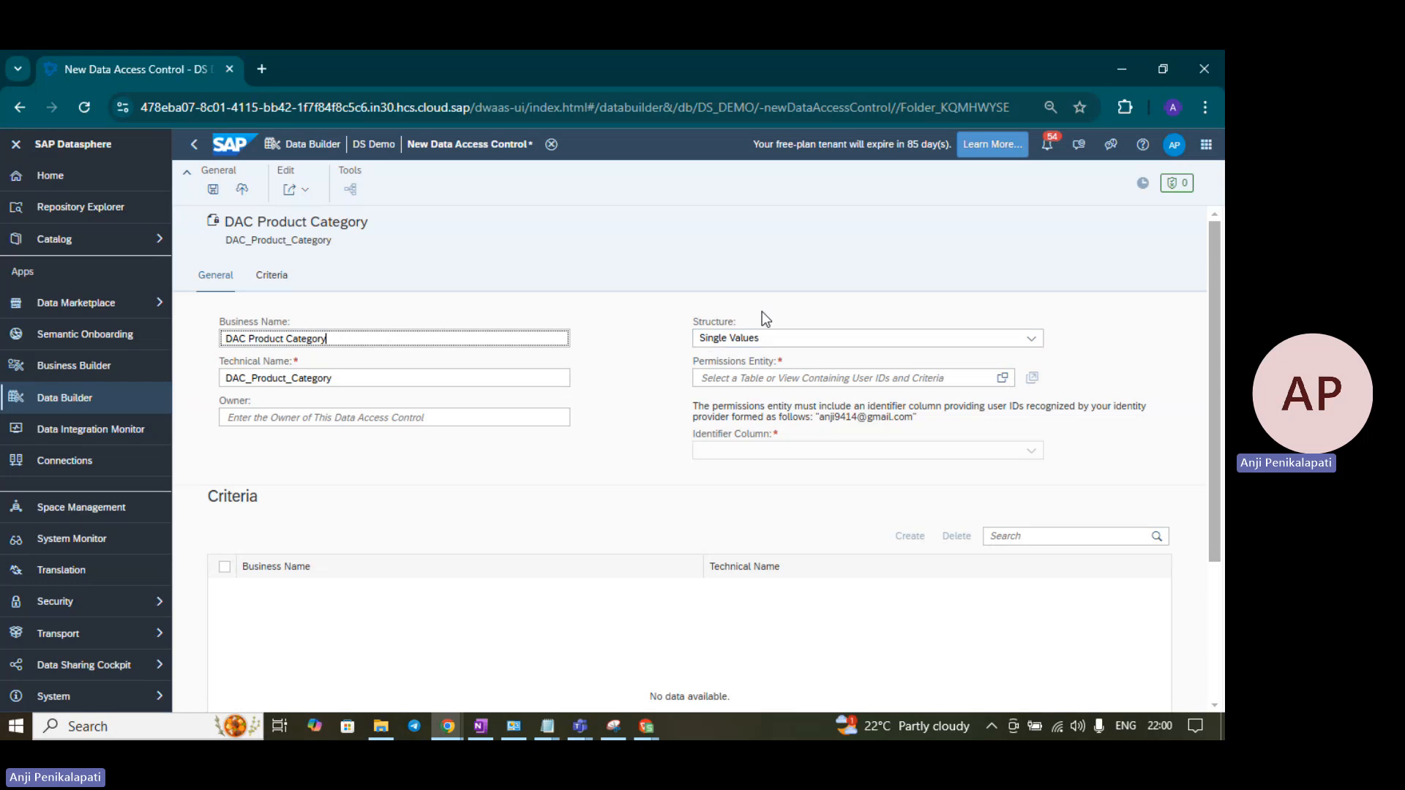
{"action": "left_click", "coordinate": [1031, 340]}
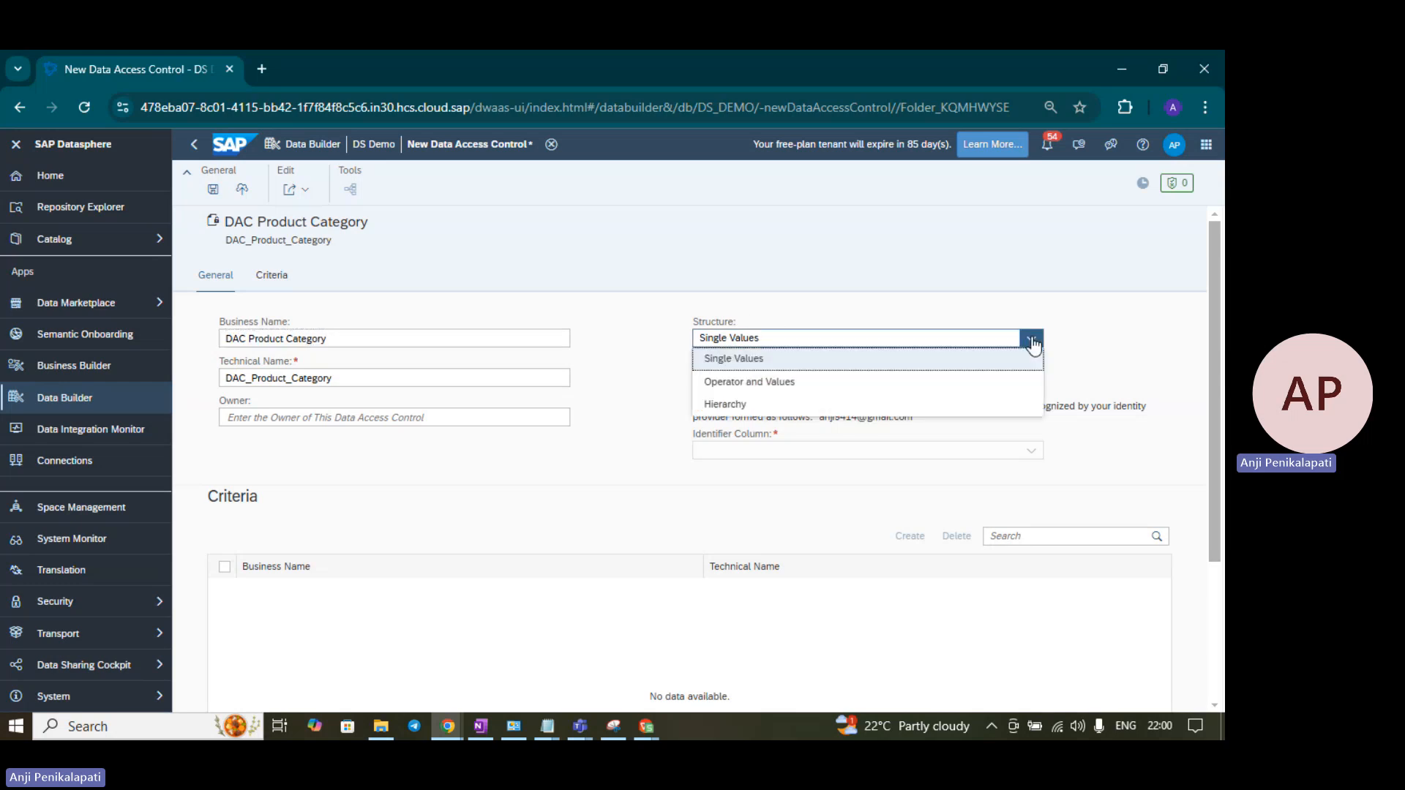
{"action": "left_click", "coordinate": [715, 406]}
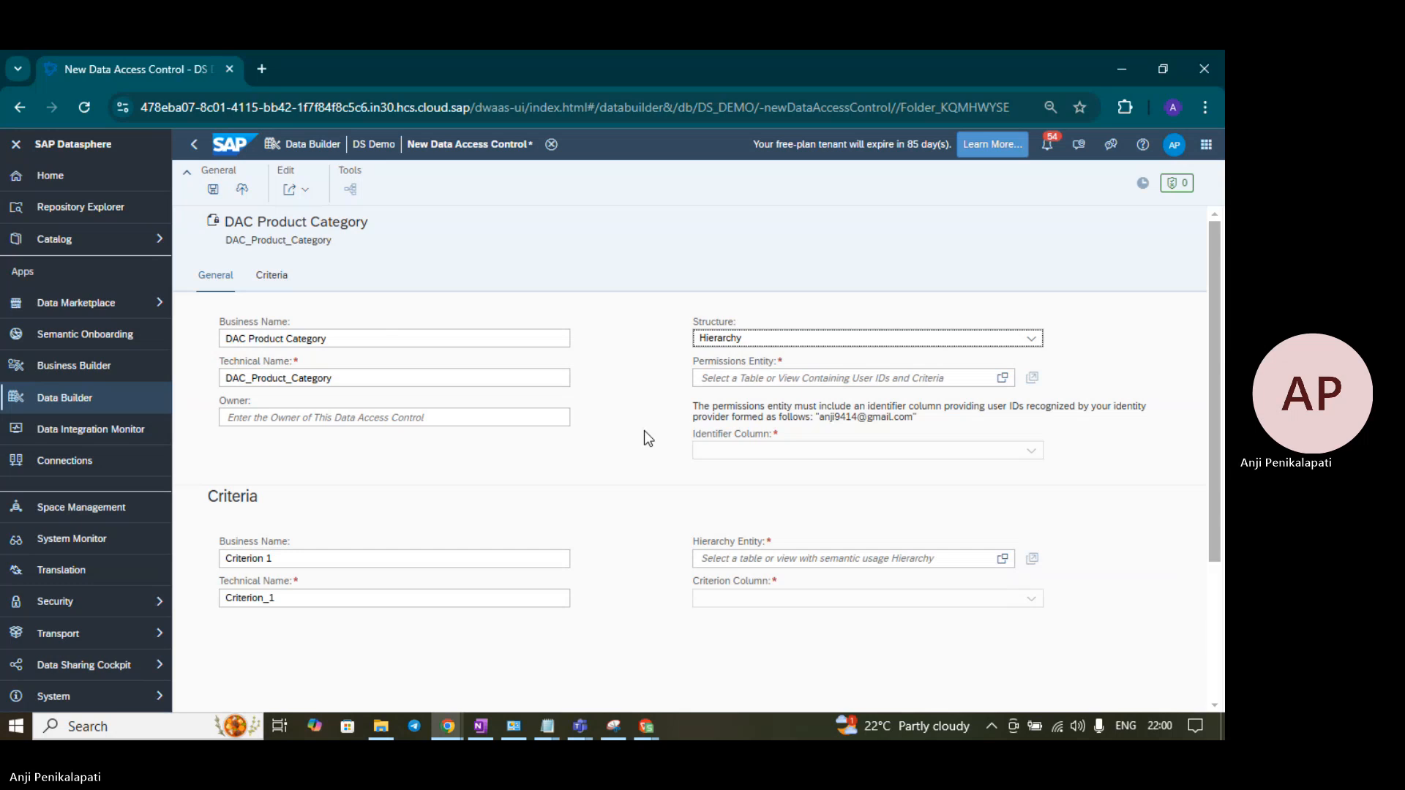
{"action": "left_click", "coordinate": [1003, 378]}
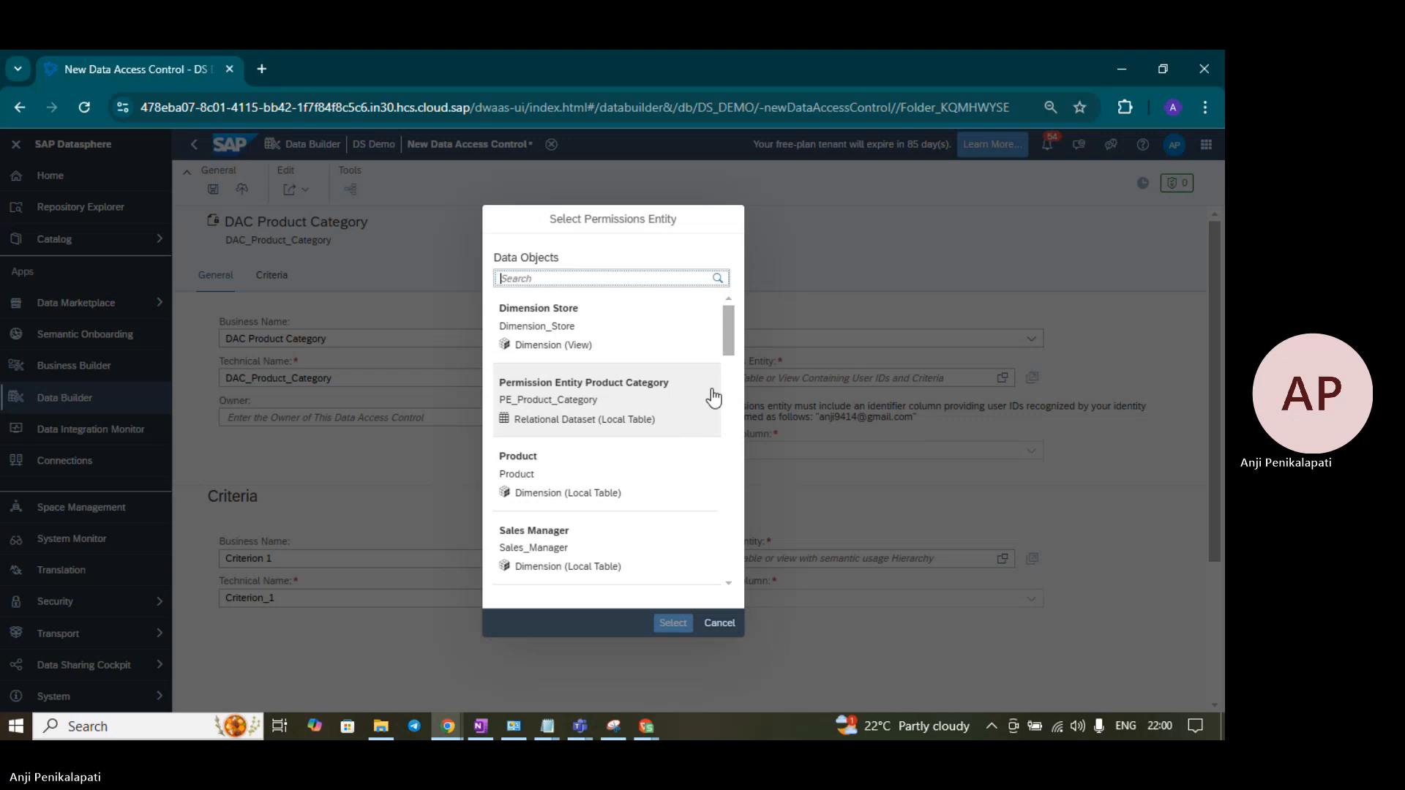
- Choose Permission Entity Product Category as permissions entity and User_ID as its identifier column
{"action": "left_click", "coordinate": [606, 408]}
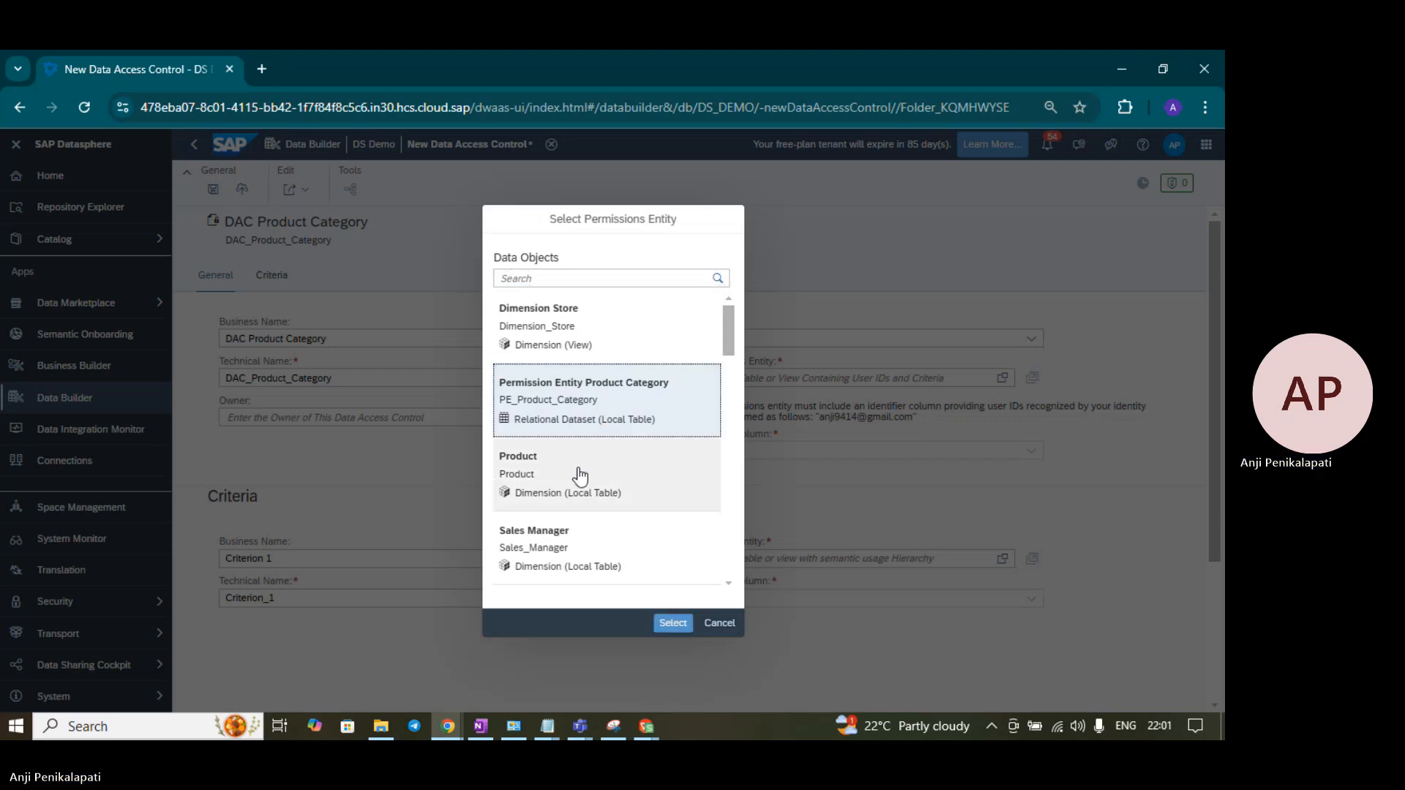
{"action": "left_click", "coordinate": [673, 624]}
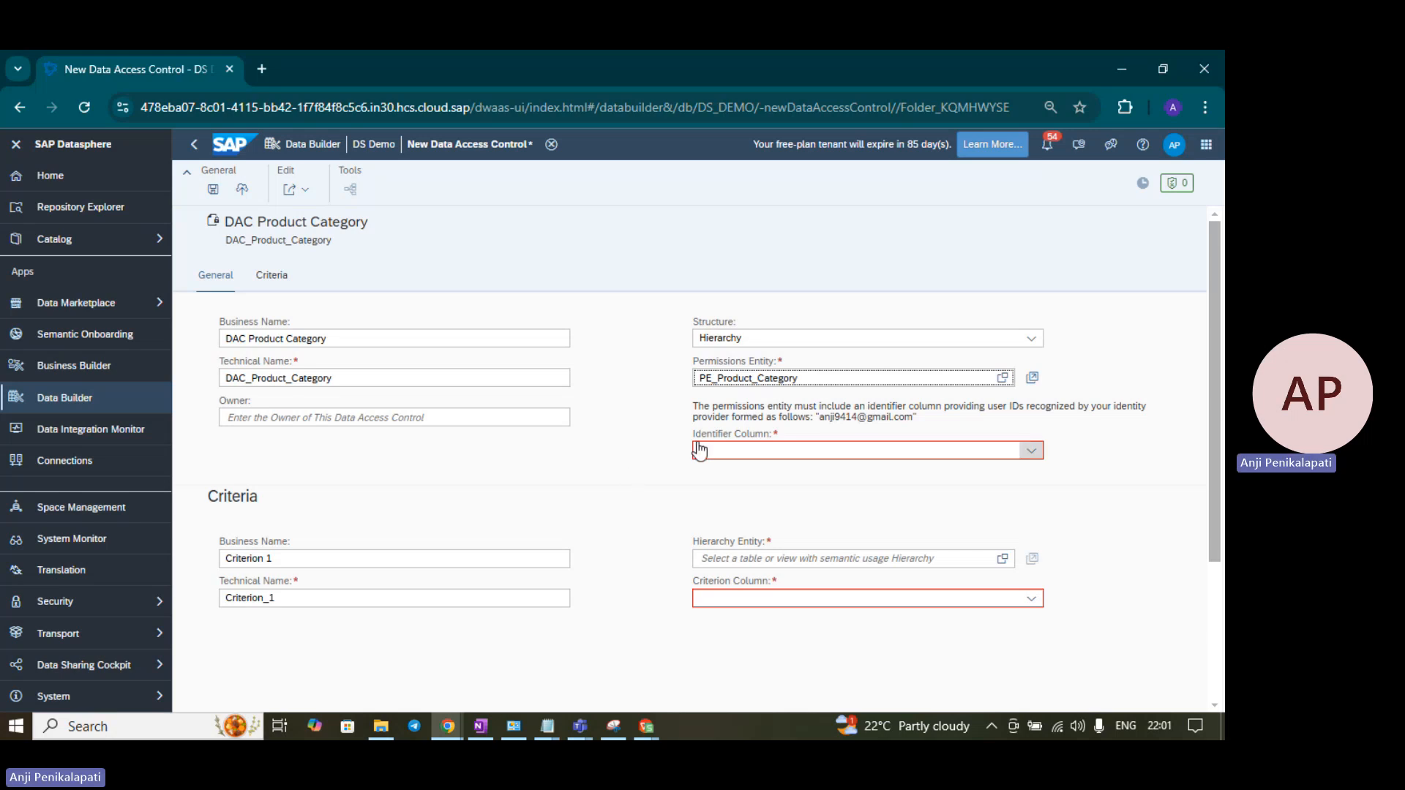
{"action": "left_click", "coordinate": [1030, 452]}
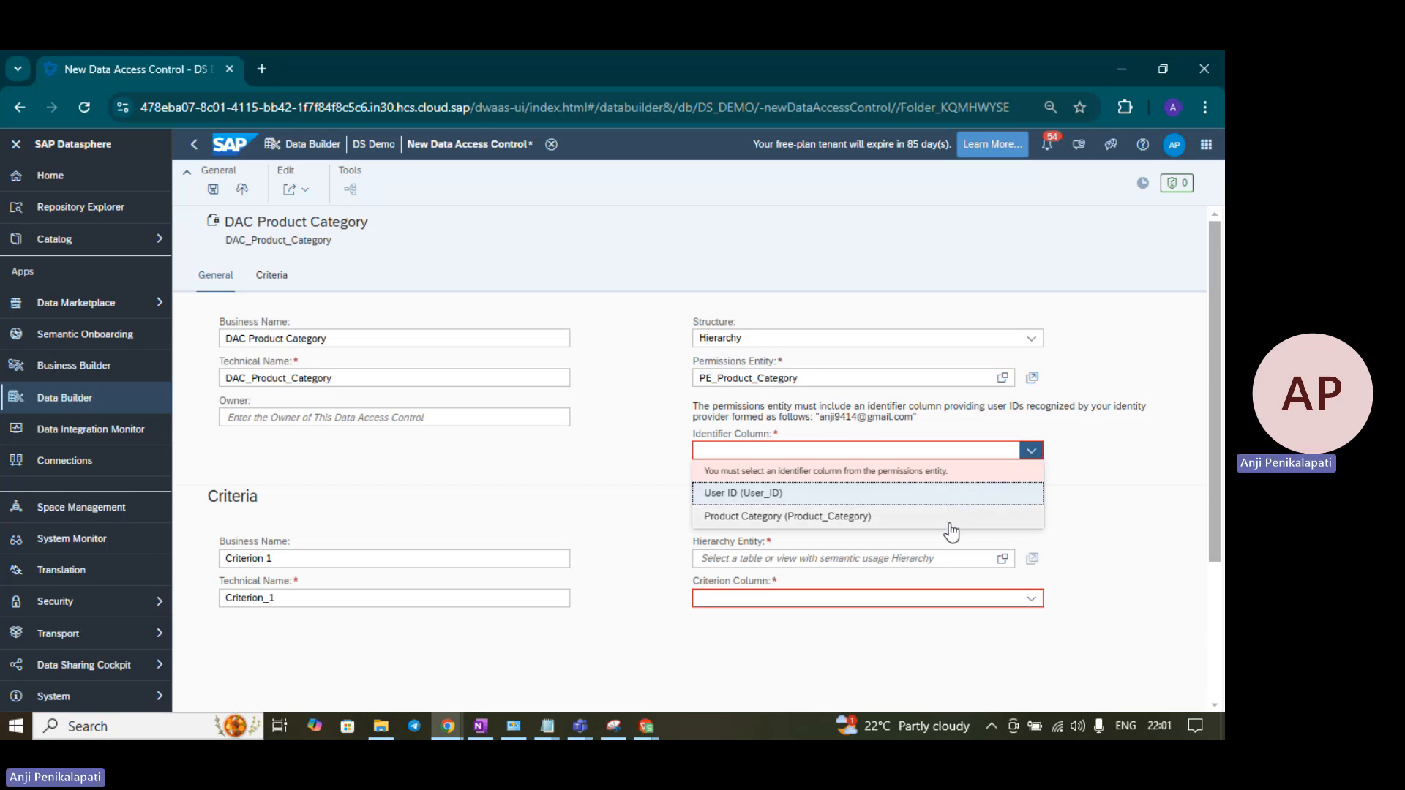
{"action": "left_click", "coordinate": [824, 498]}
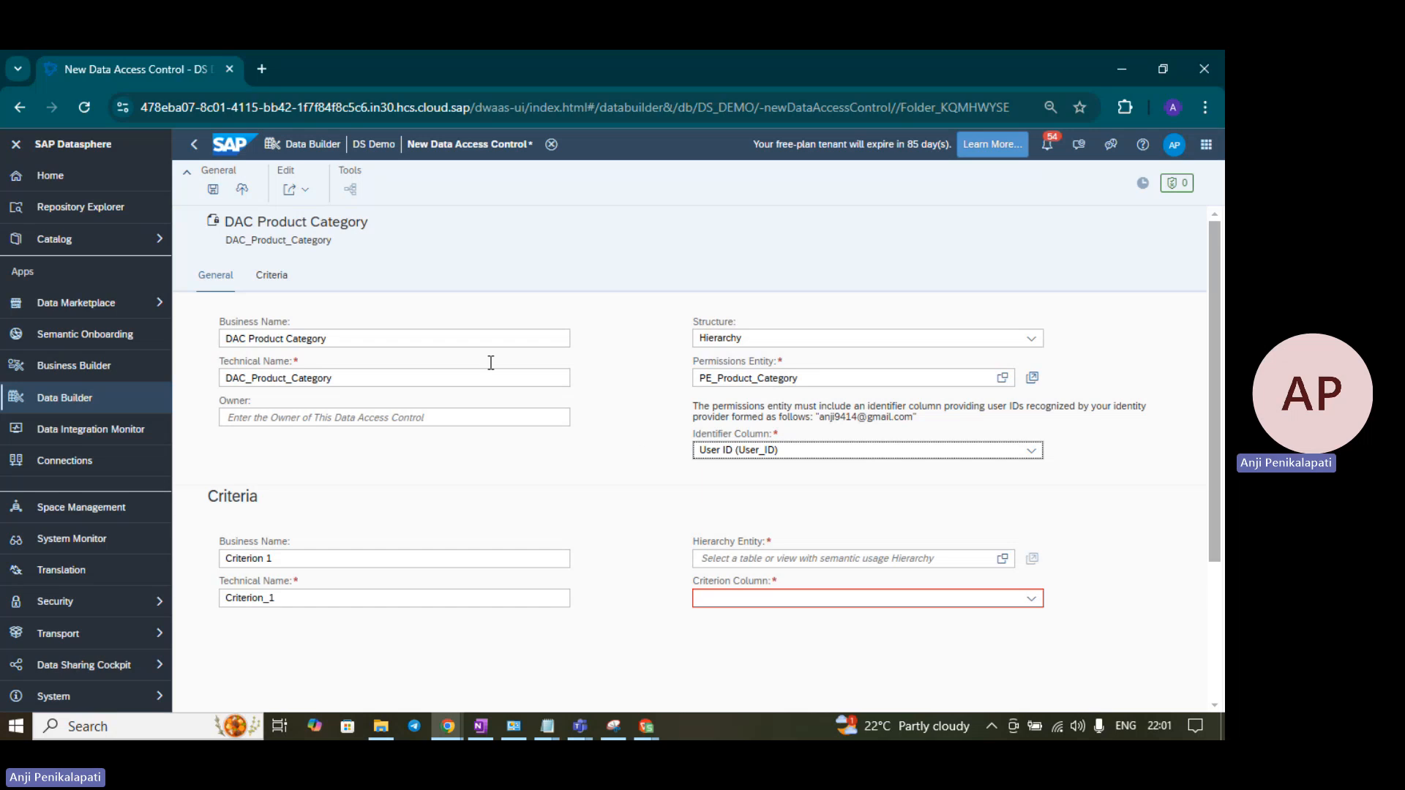
- Rename the criterion to Product Category (Product_Category) from the spec, then list the hierarchy entities
{"action": "left_click", "coordinate": [279, 282]}
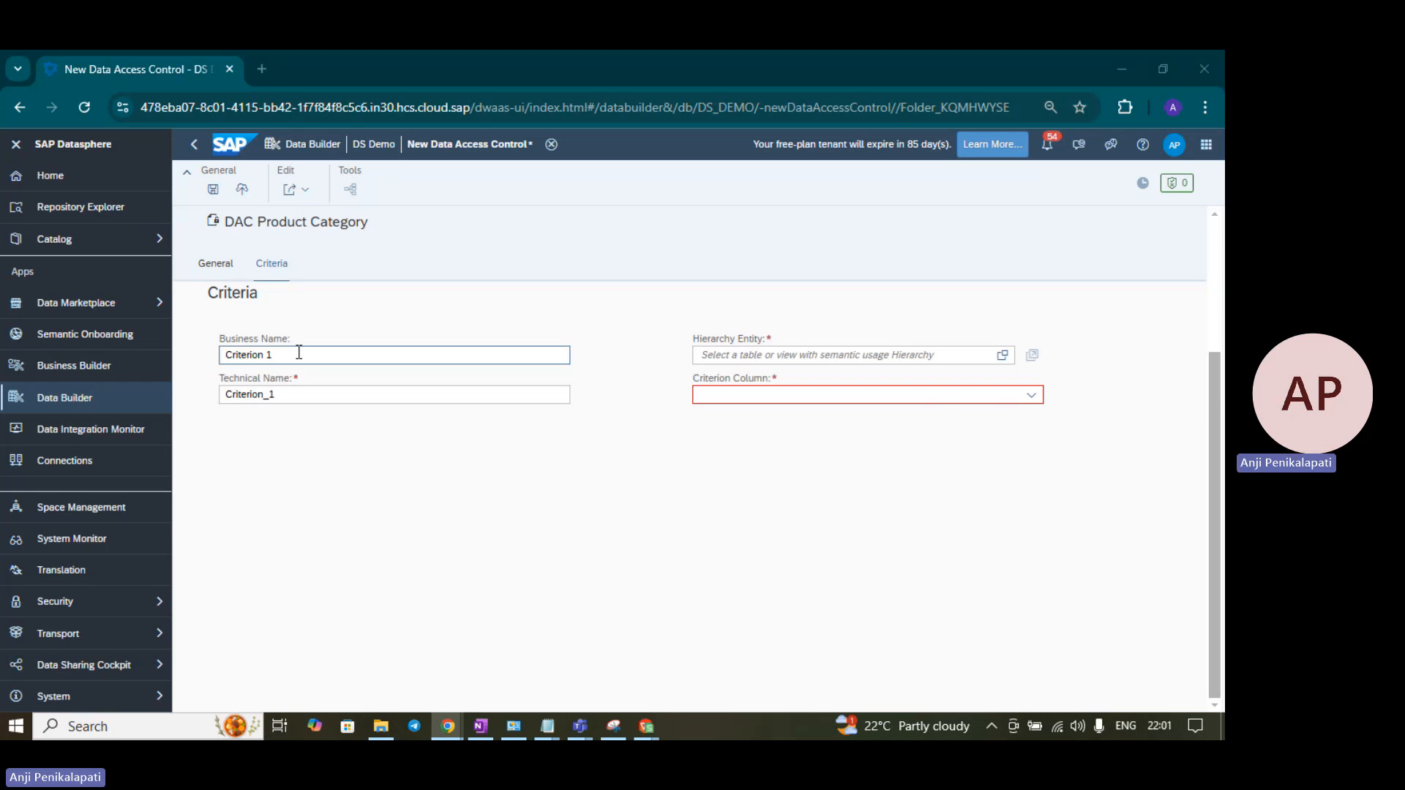
{"action": "key", "text": "alt+Tab"}
{"action": "left_click", "coordinate": [397, 474]}
{"action": "key", "text": "ctrl+c"}
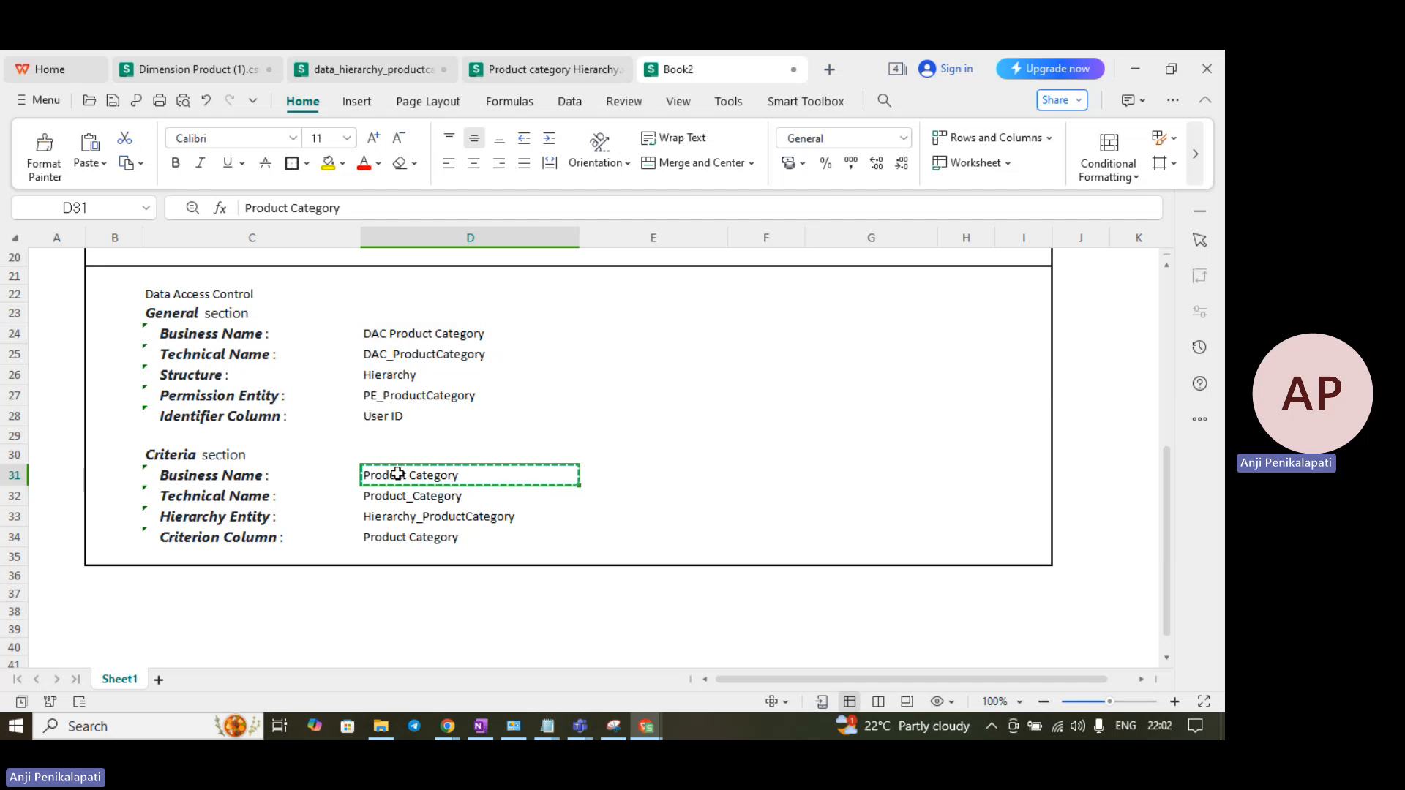
{"action": "key", "text": "alt+Tab"}
{"action": "key", "text": "ctrl+v"}
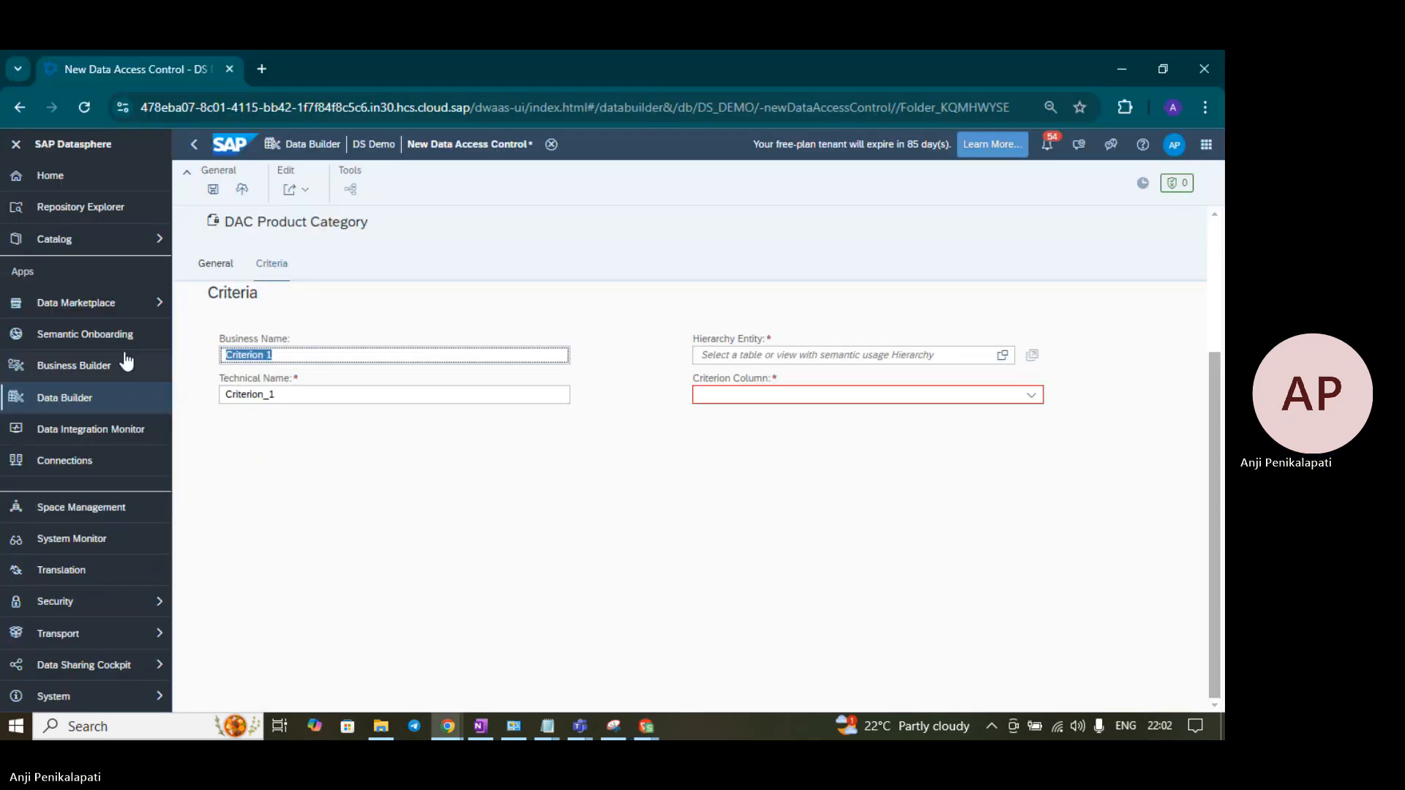
{"action": "left_click", "coordinate": [611, 319]}
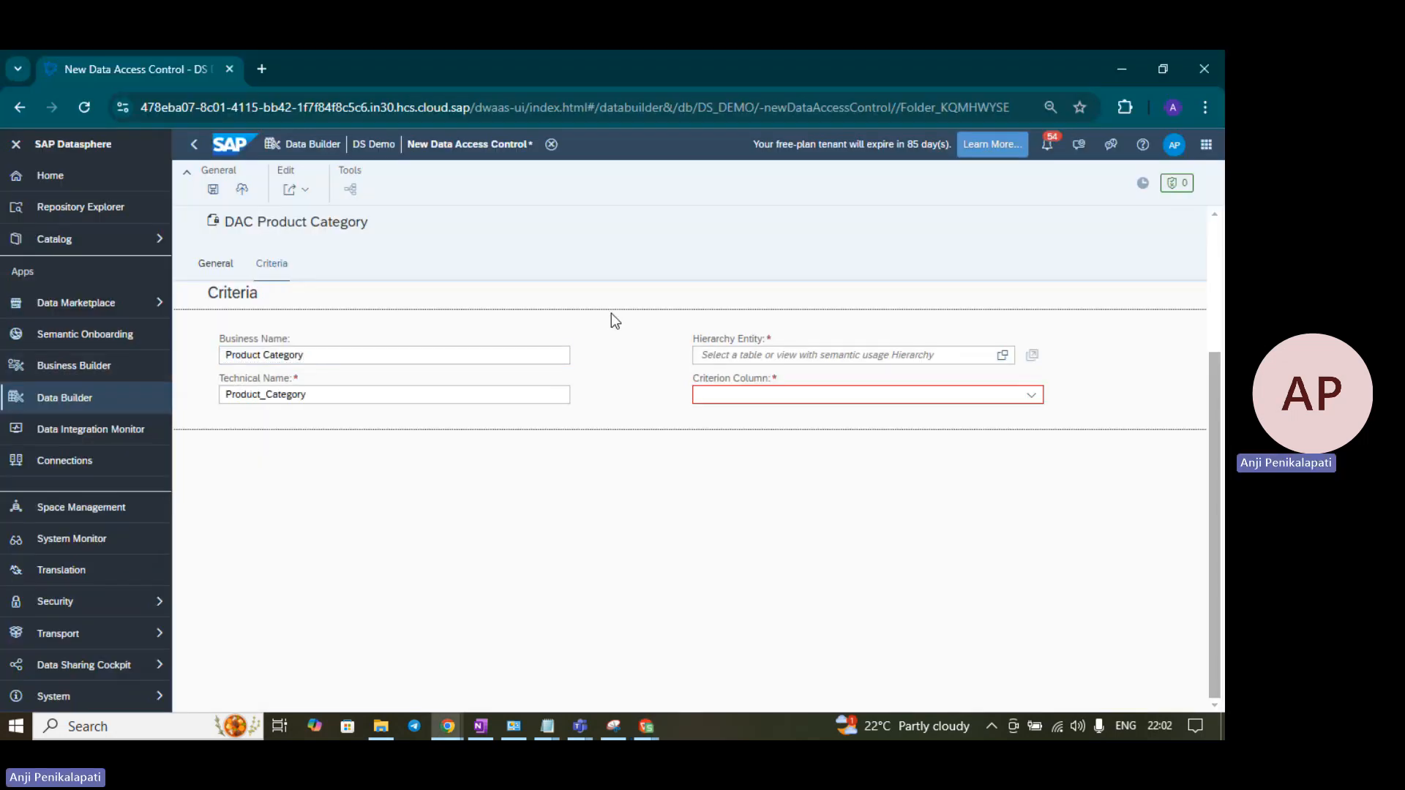
{"action": "left_click", "coordinate": [716, 356]}
{"action": "left_click", "coordinate": [1002, 356]}
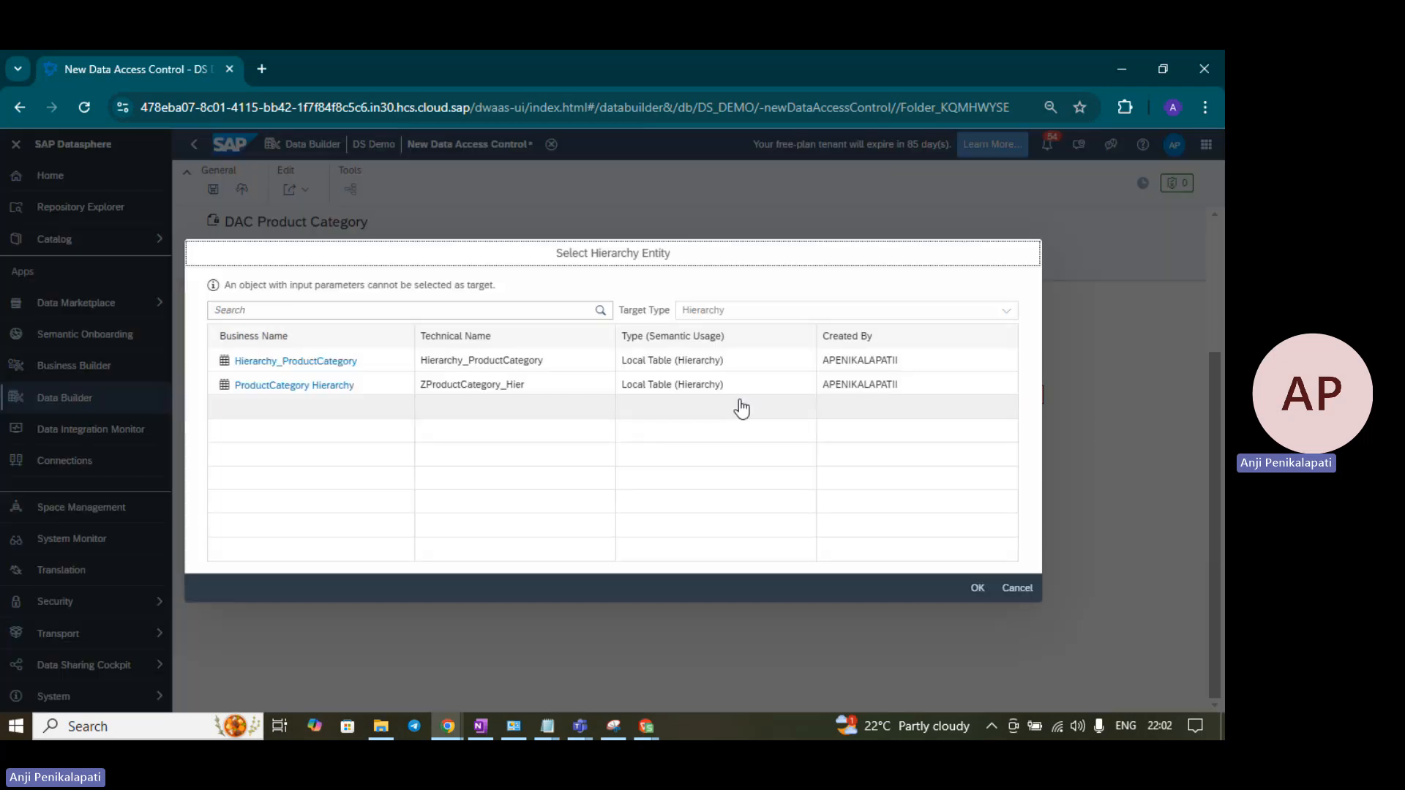
- Choose Hierarchy_ProductCategory as the hierarchy entity after checking the Book2 spec sheet
{"action": "left_click", "coordinate": [358, 389]}
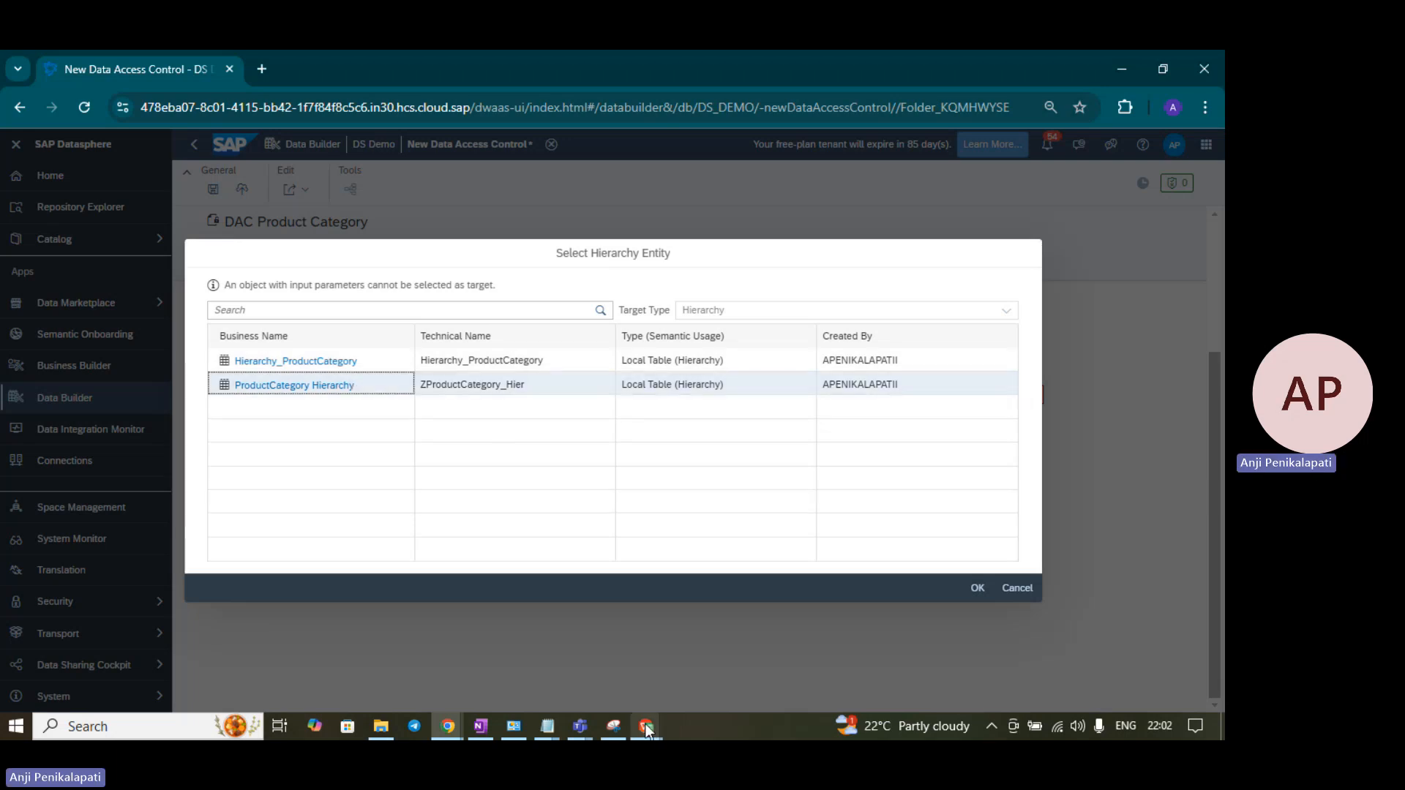
{"action": "mouse_move", "coordinate": [647, 727]}
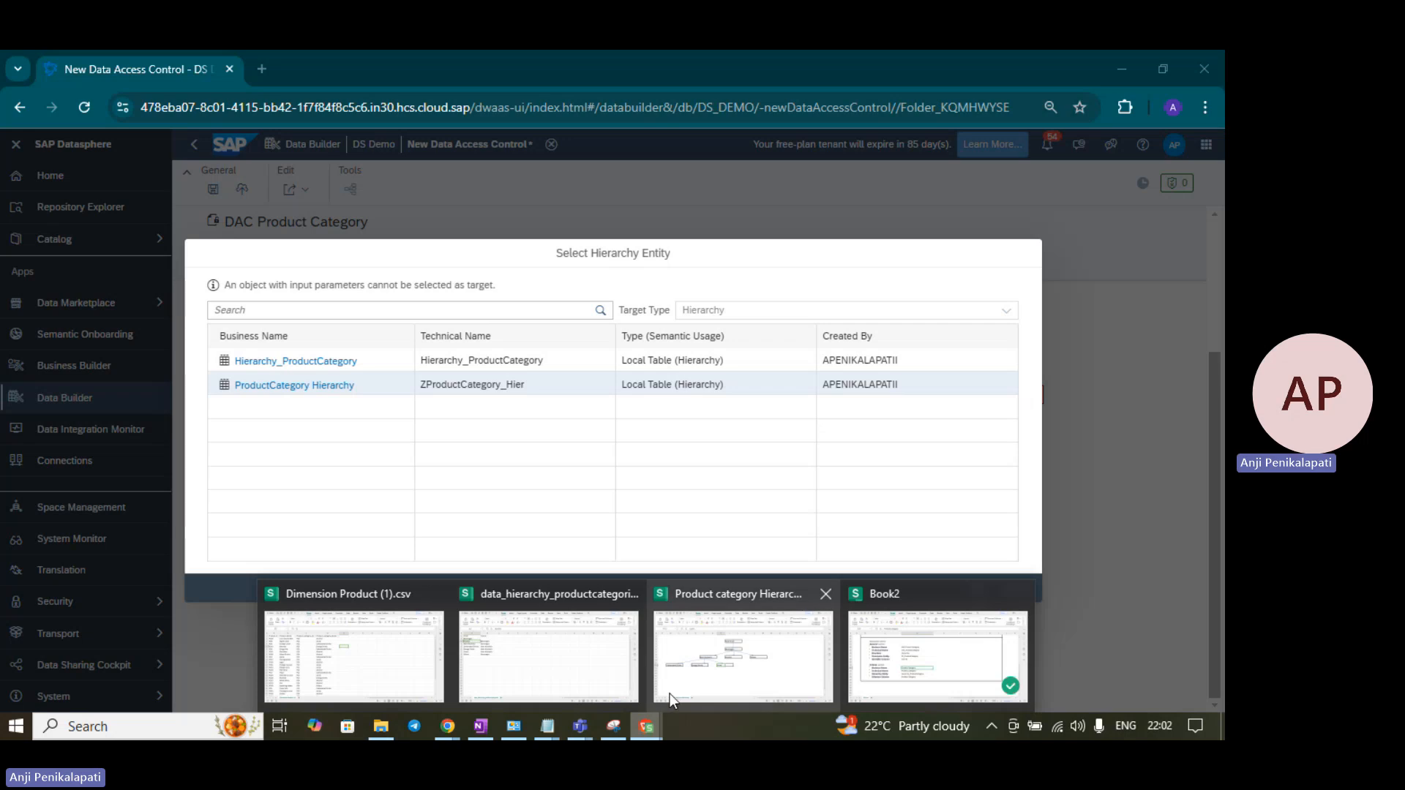
{"action": "left_click", "coordinate": [924, 657]}
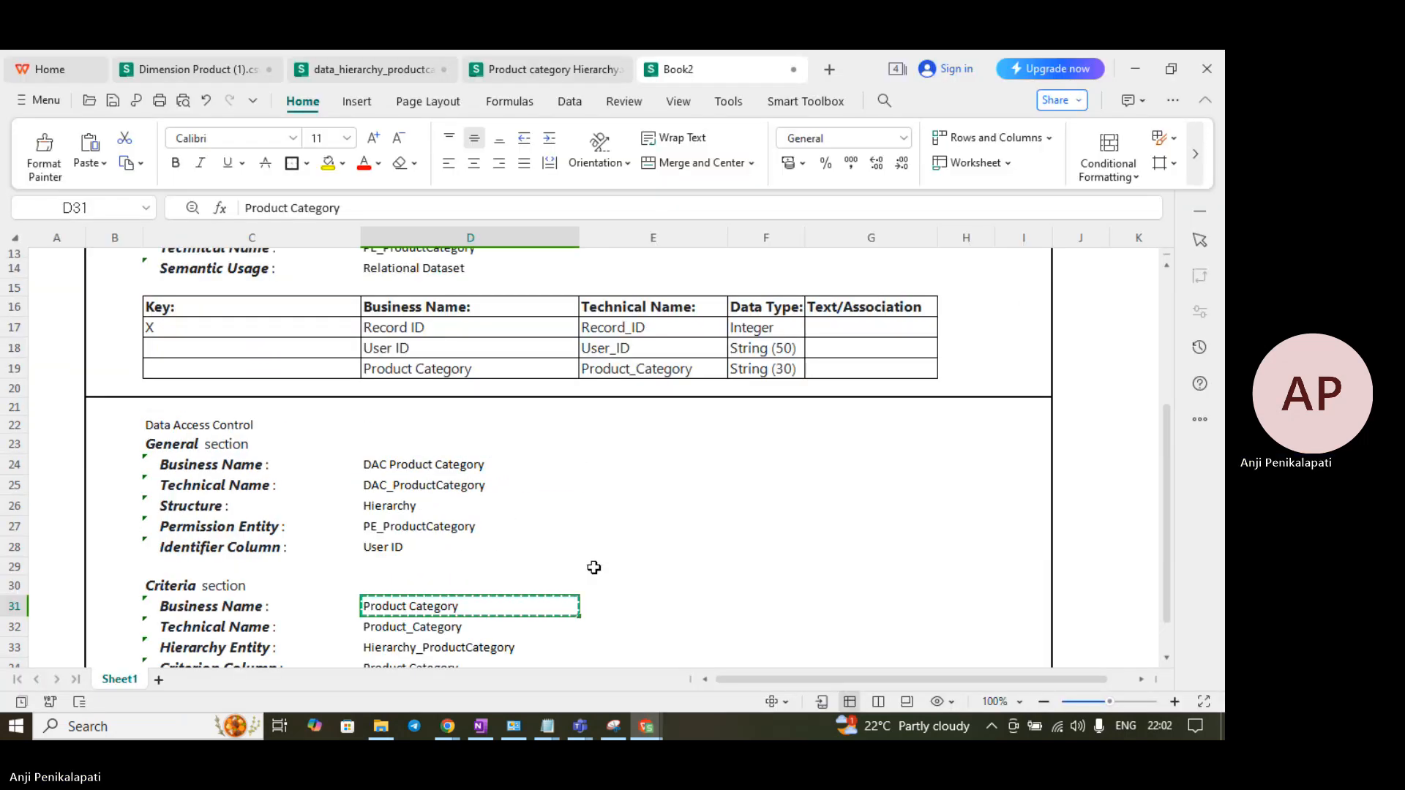
{"action": "scroll", "coordinate": [593, 568], "scroll_direction": "up", "scroll_amount": 4}
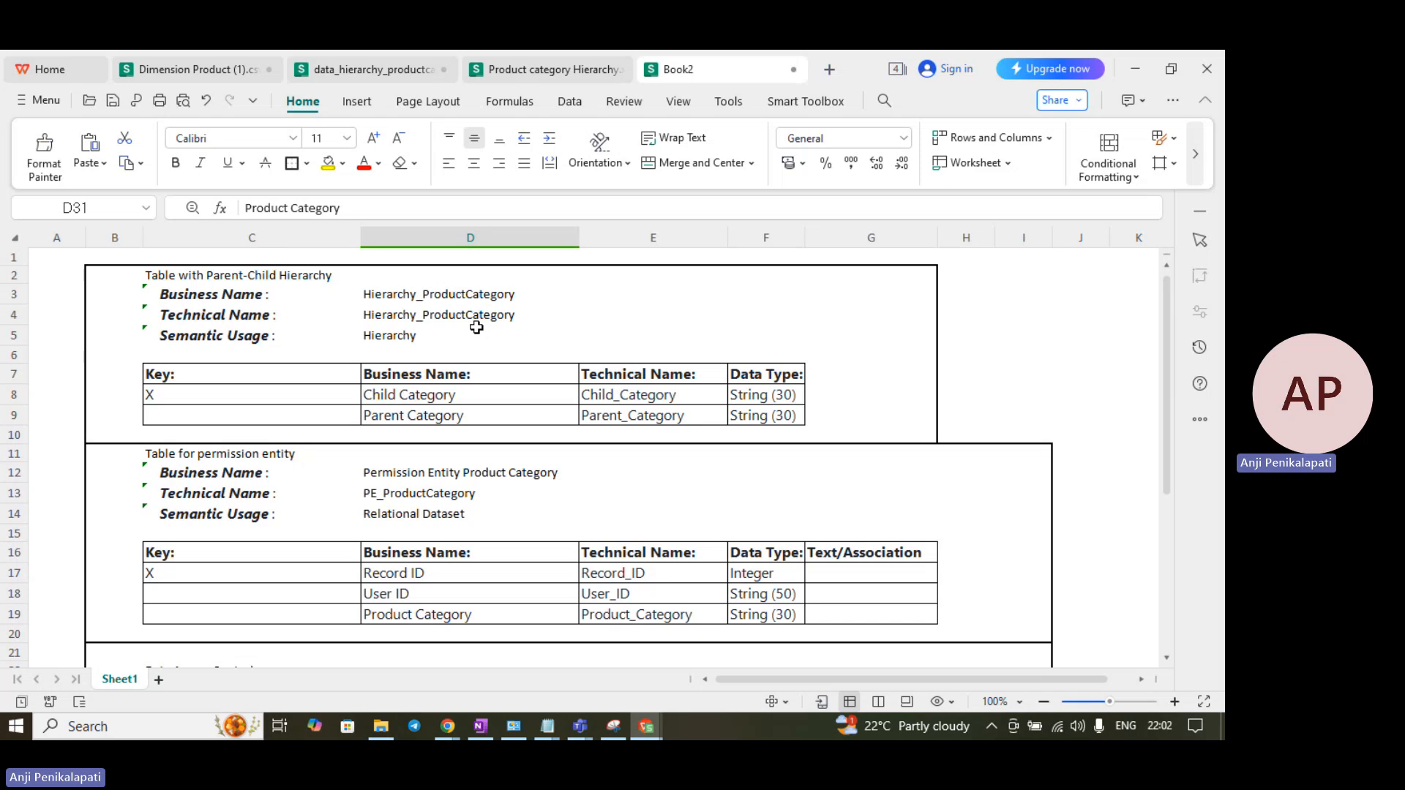
{"action": "key", "text": "alt+Tab"}
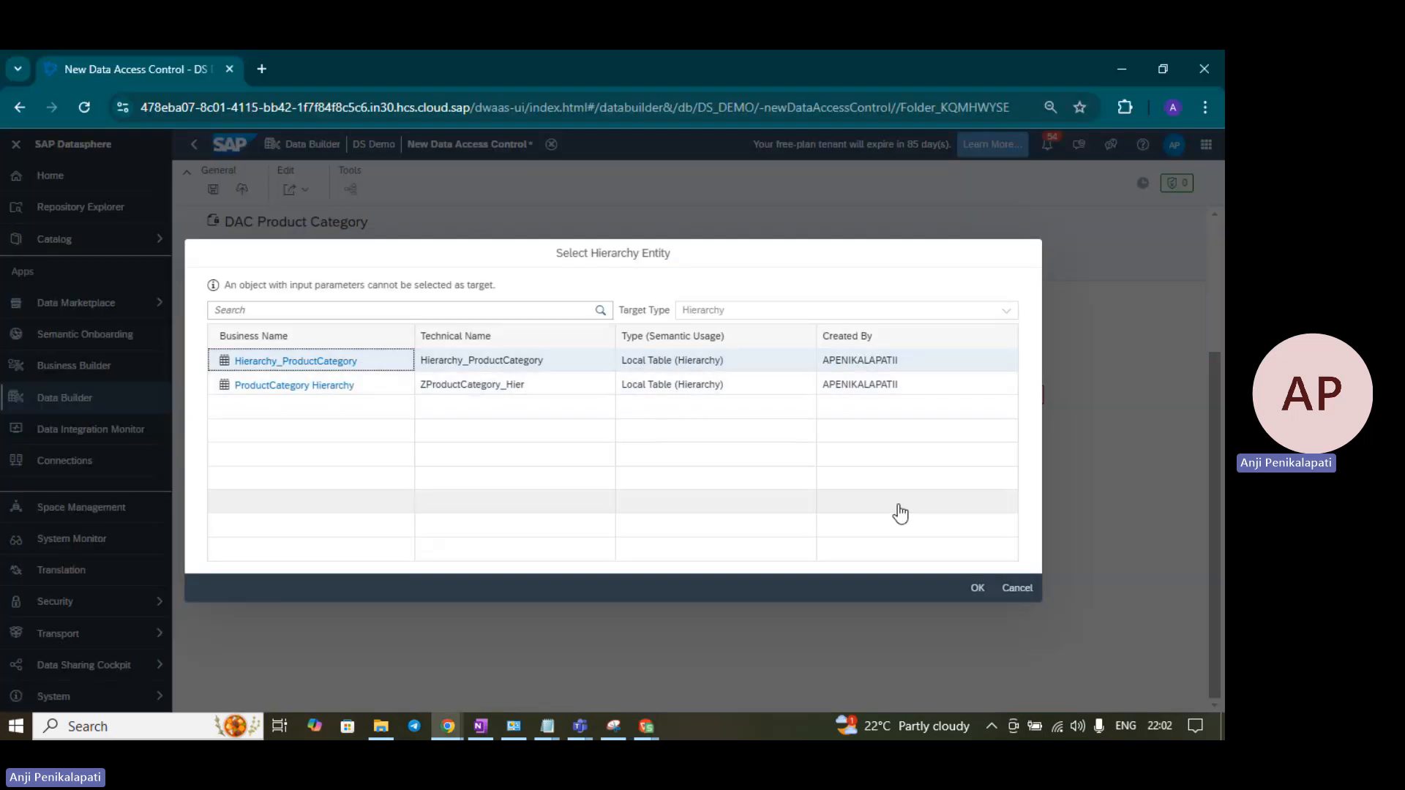
{"action": "left_click", "coordinate": [980, 590]}
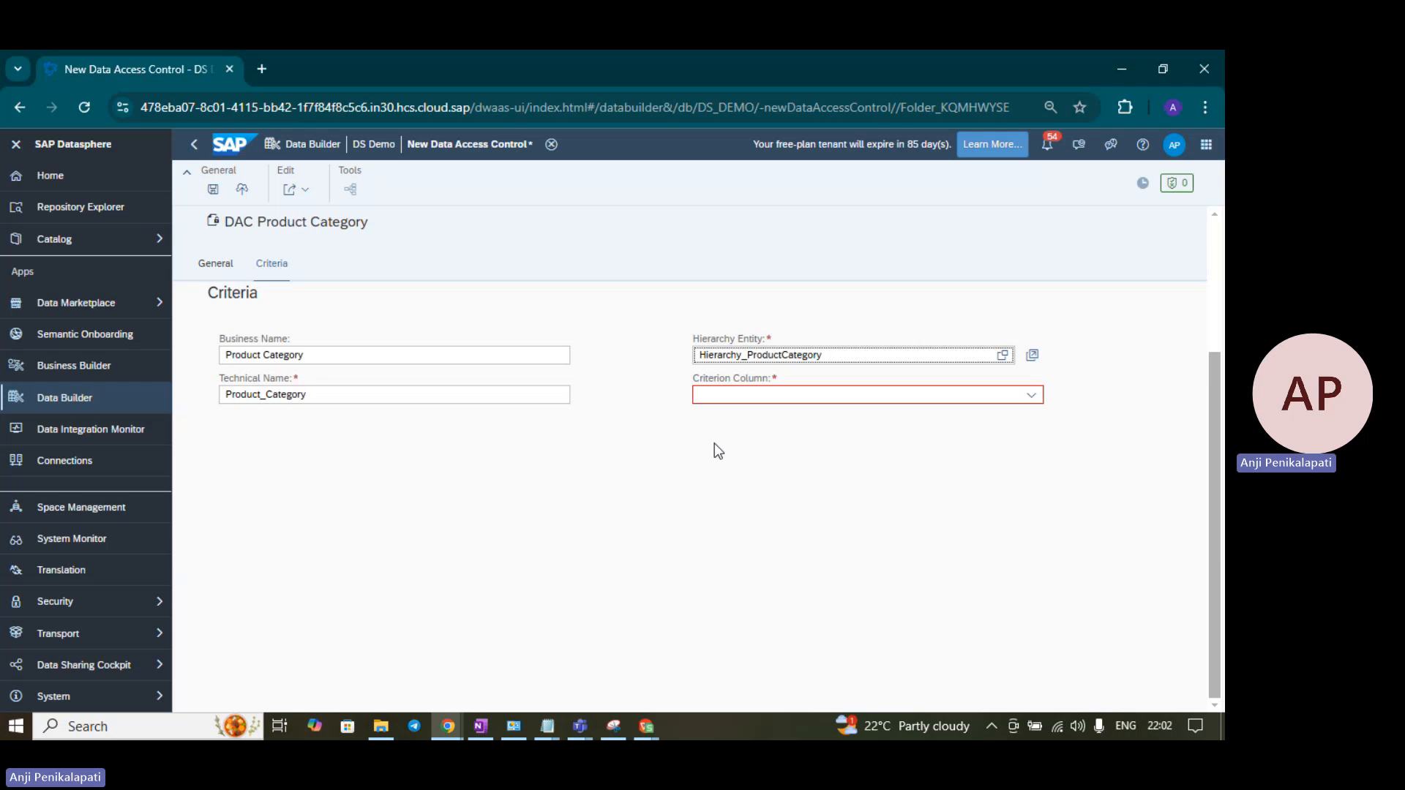
- Set the criterion column to Product Category (Product_Category)
{"action": "left_click", "coordinate": [1032, 397]}
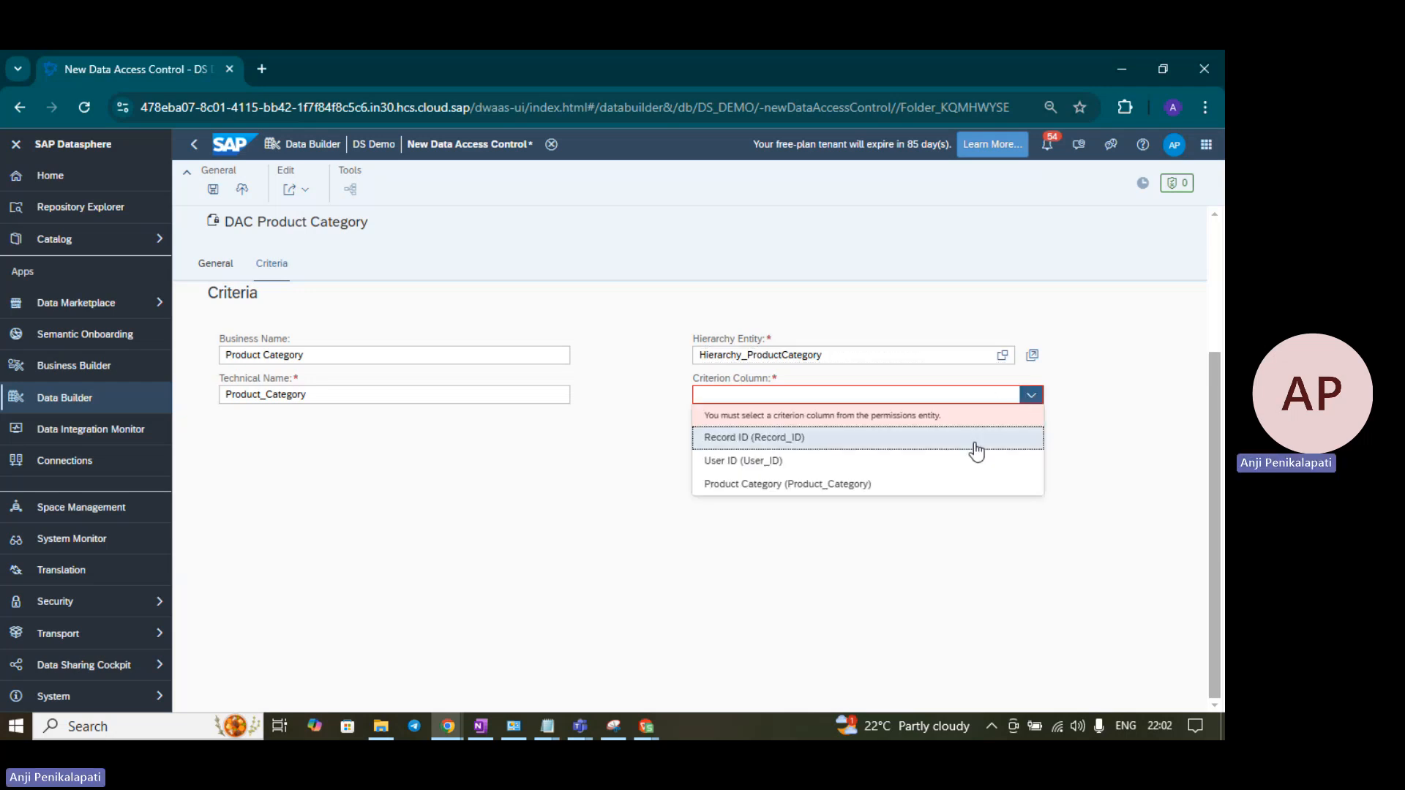
{"action": "left_click", "coordinate": [907, 485]}
{"action": "scroll", "coordinate": [1023, 510], "scroll_direction": "up", "scroll_amount": 1}
{"action": "scroll", "coordinate": [1025, 513], "scroll_direction": "up", "scroll_amount": 2}
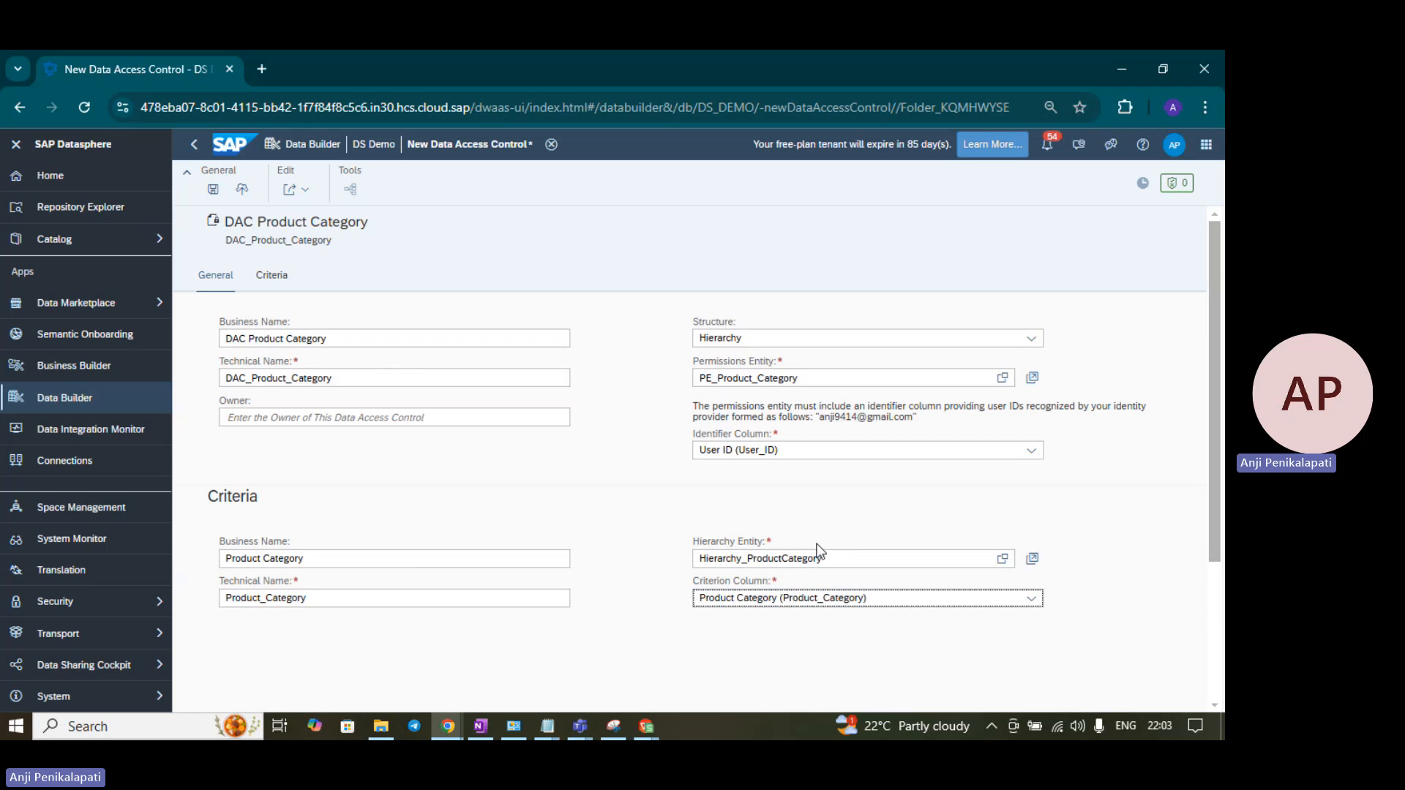
{"action": "scroll", "coordinate": [1083, 530], "scroll_direction": "down", "scroll_amount": 1}
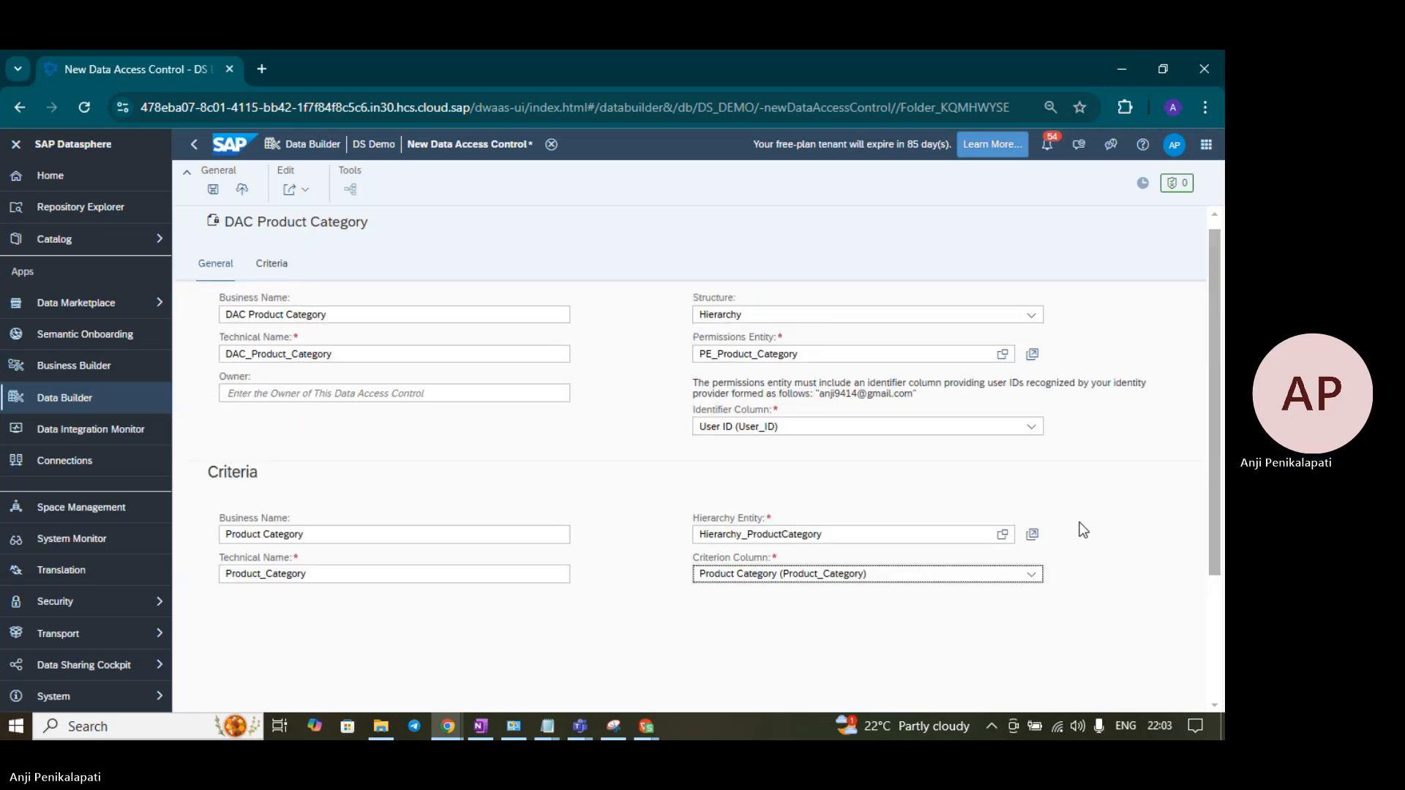
{"action": "scroll", "coordinate": [1083, 530], "scroll_direction": "up", "scroll_amount": 1}
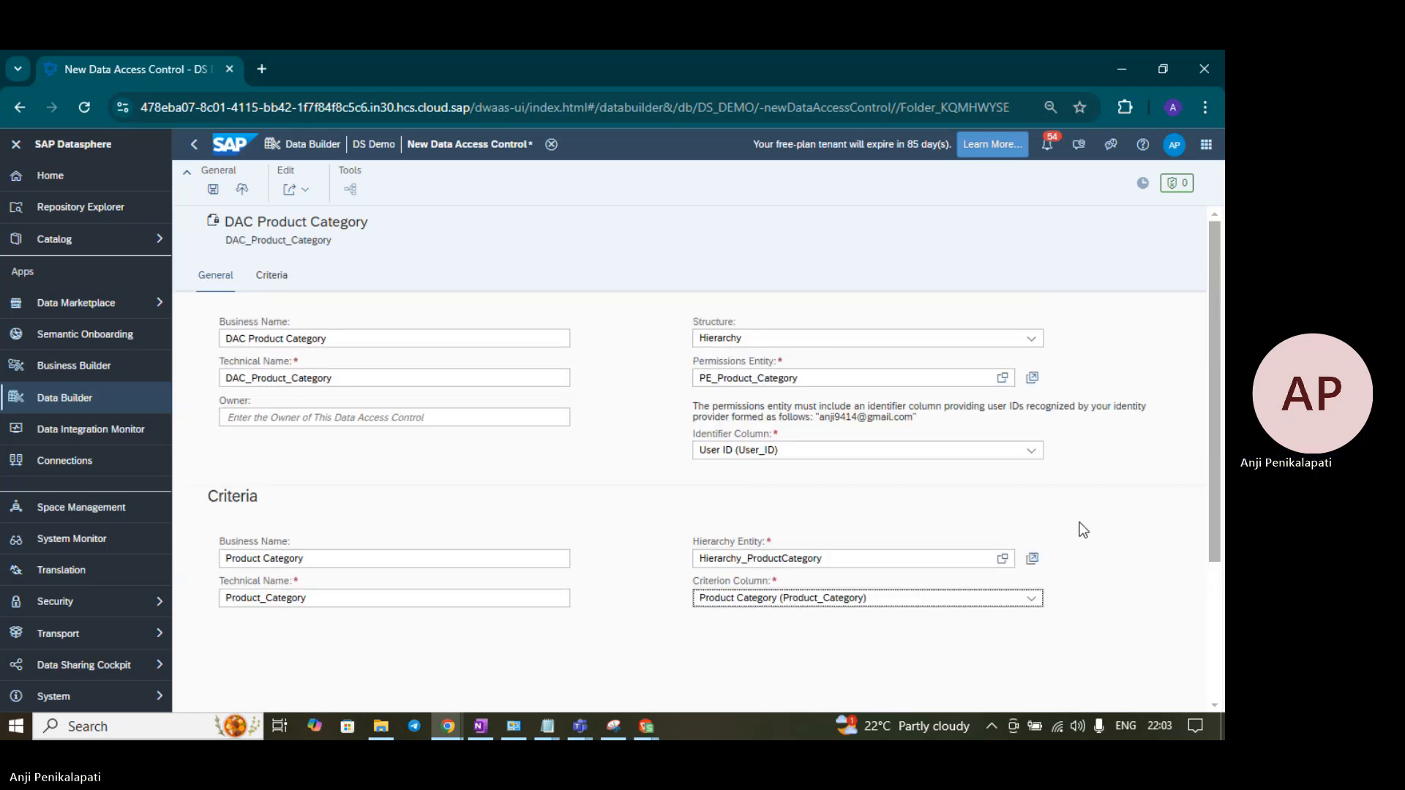
- Save and deploy DAC Product Category, then return to the Data Builder start page
{"action": "left_click", "coordinate": [214, 190]}
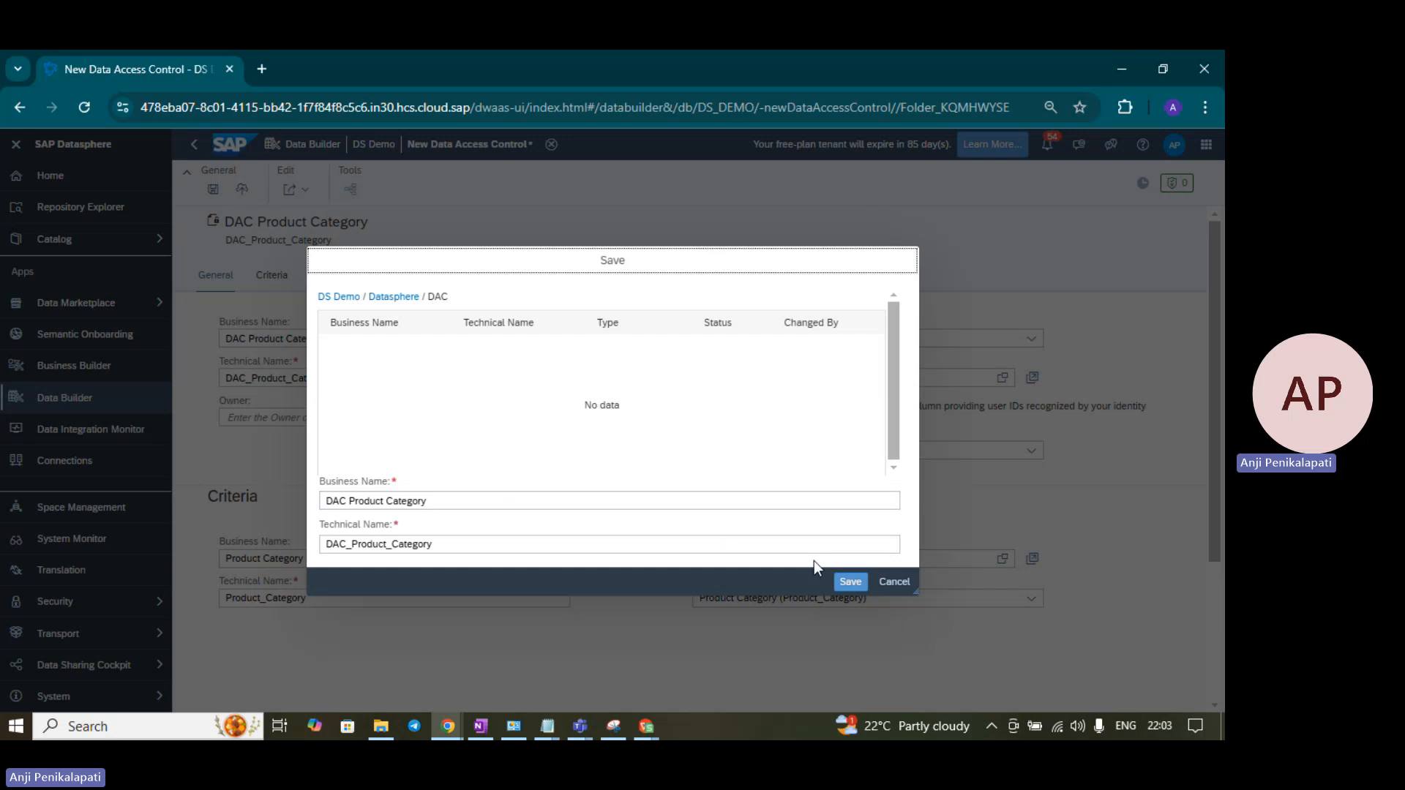
{"action": "left_click", "coordinate": [841, 584]}
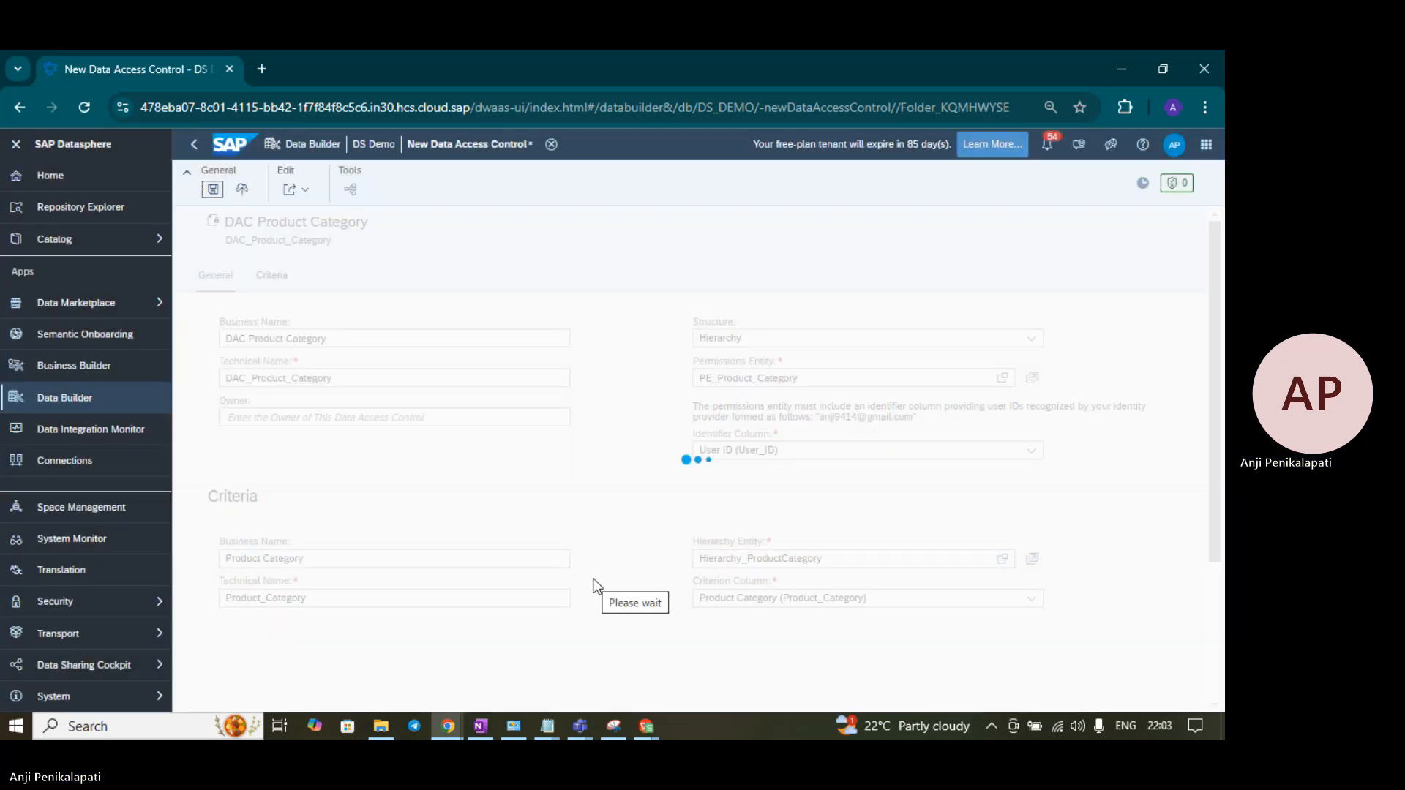
{"action": "left_click", "coordinate": [257, 192]}
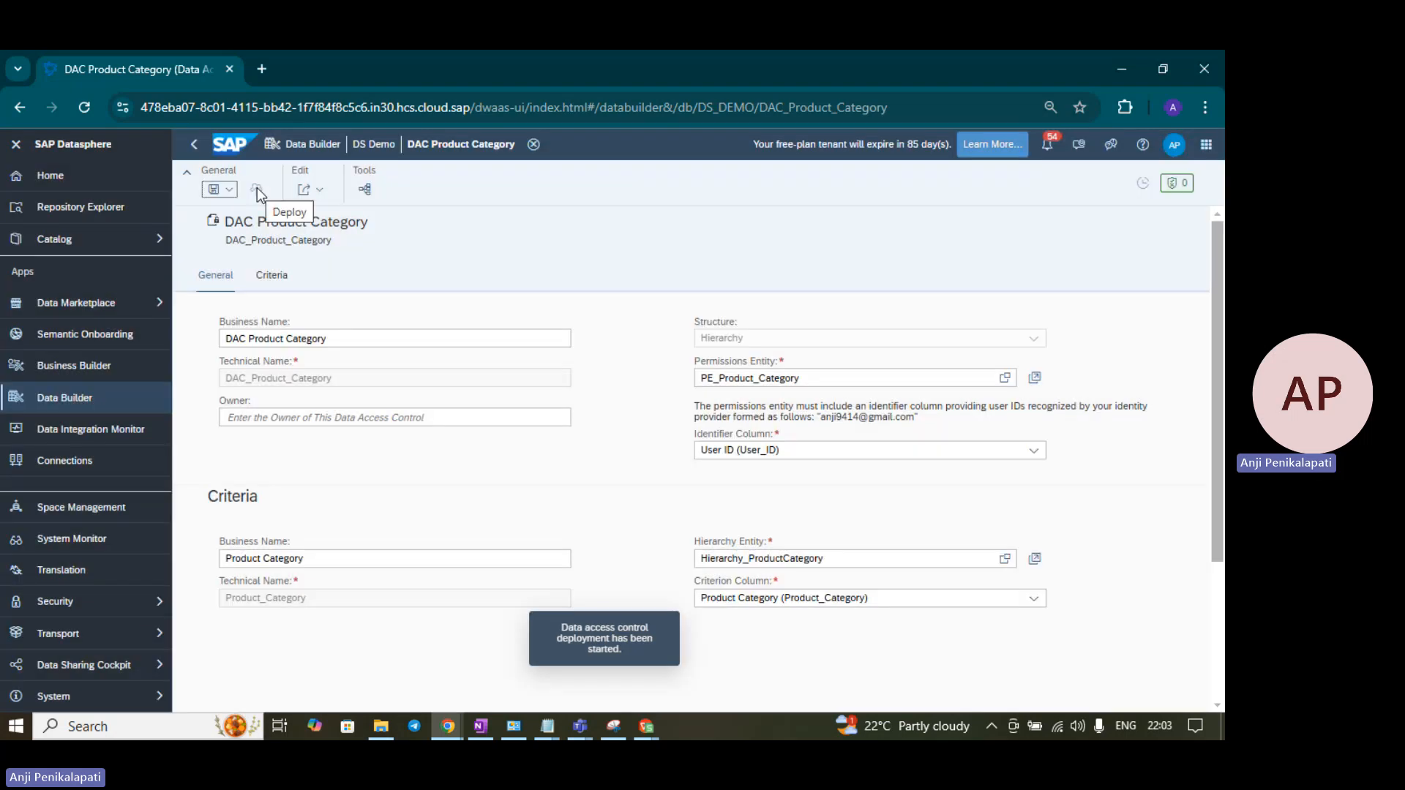
{"action": "left_click", "coordinate": [64, 402]}
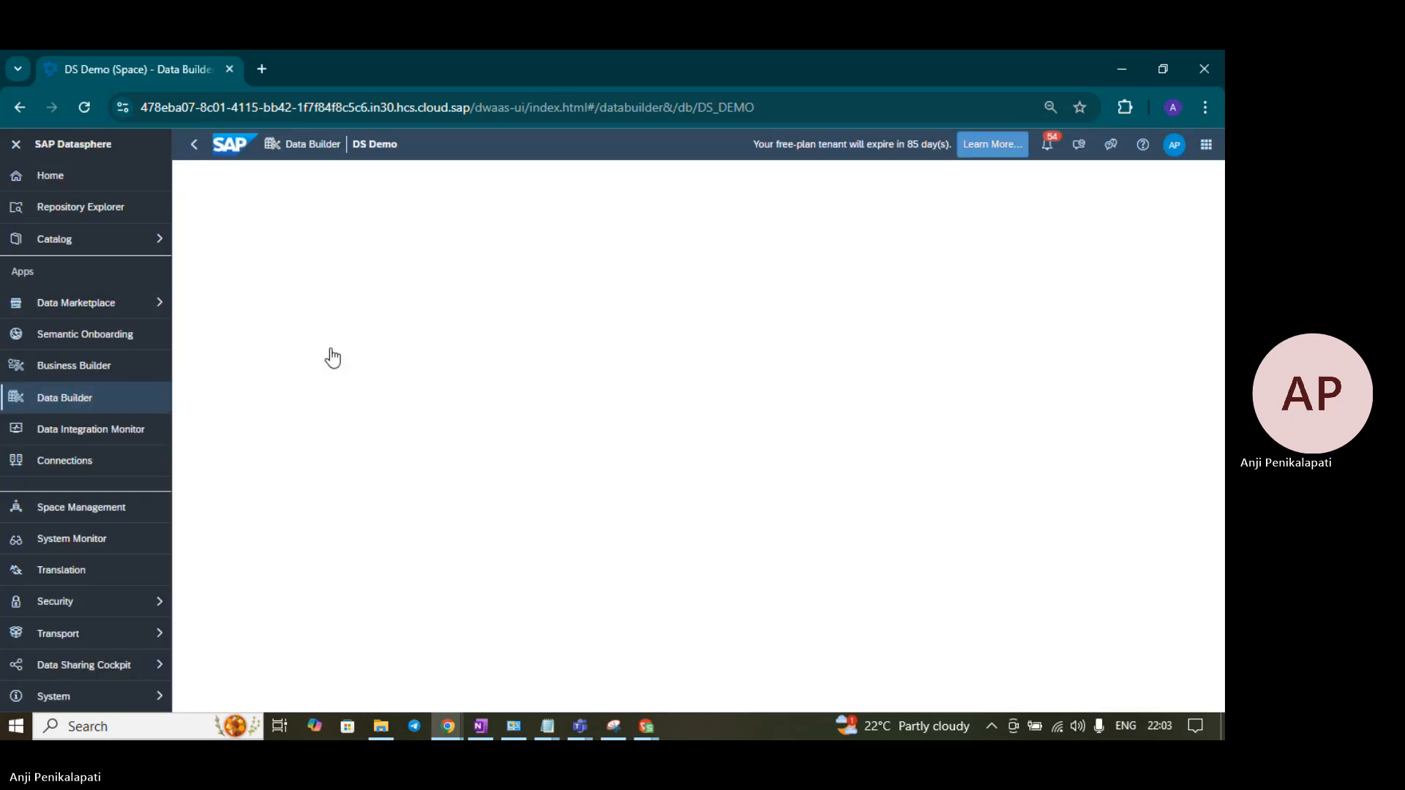
- Open Sales View – Fact from the Datasphere > Views folder
{"action": "left_click", "coordinate": [251, 522]}
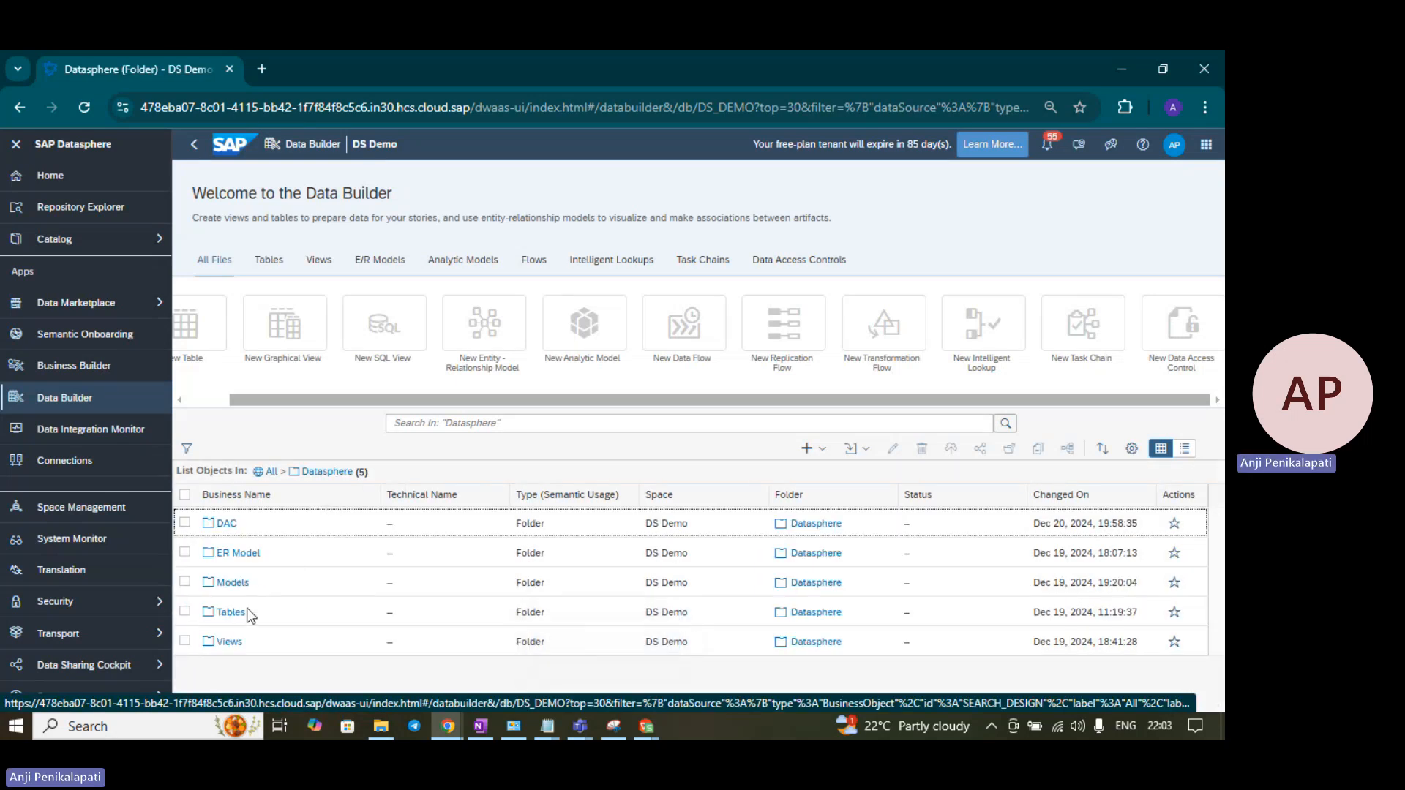
{"action": "left_click", "coordinate": [233, 643]}
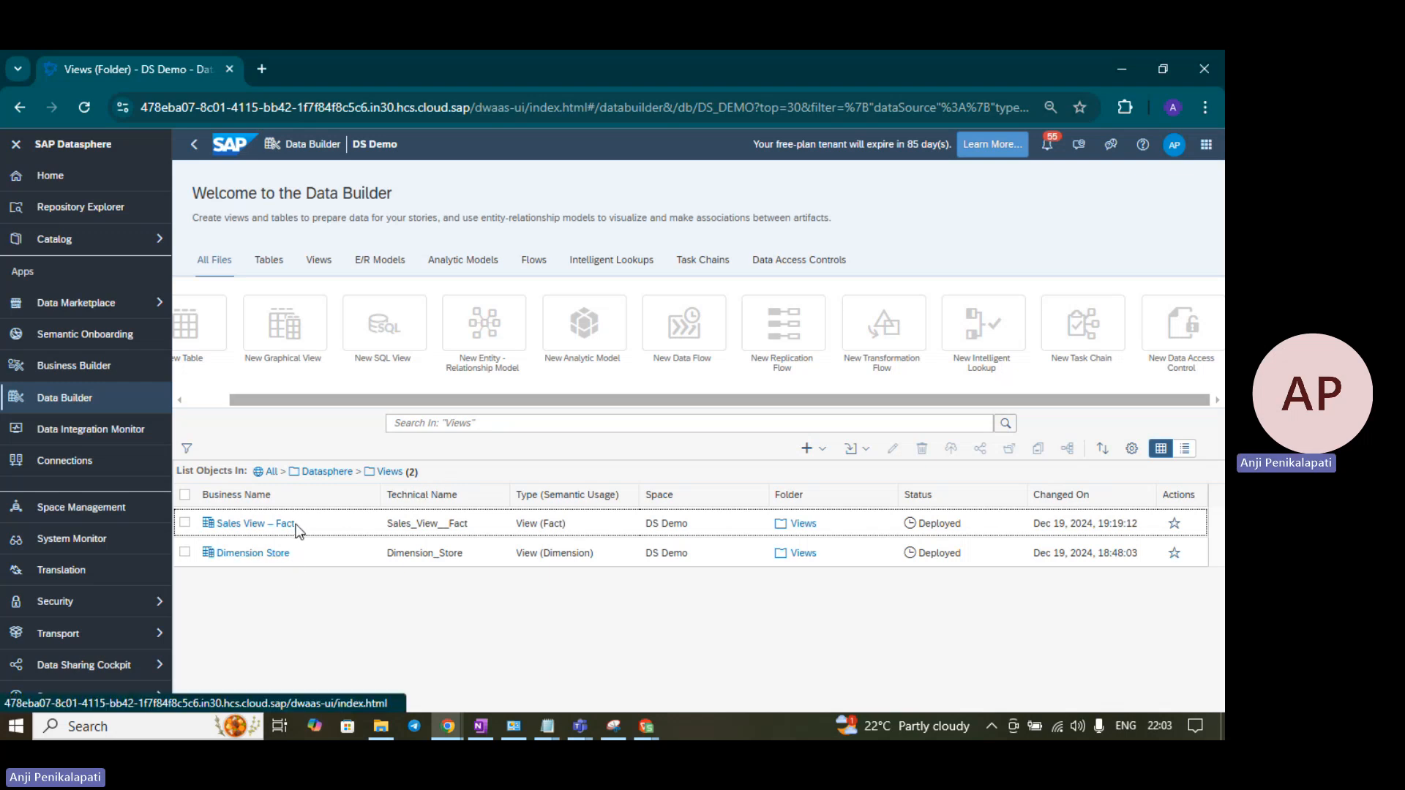
{"action": "left_click", "coordinate": [257, 524]}
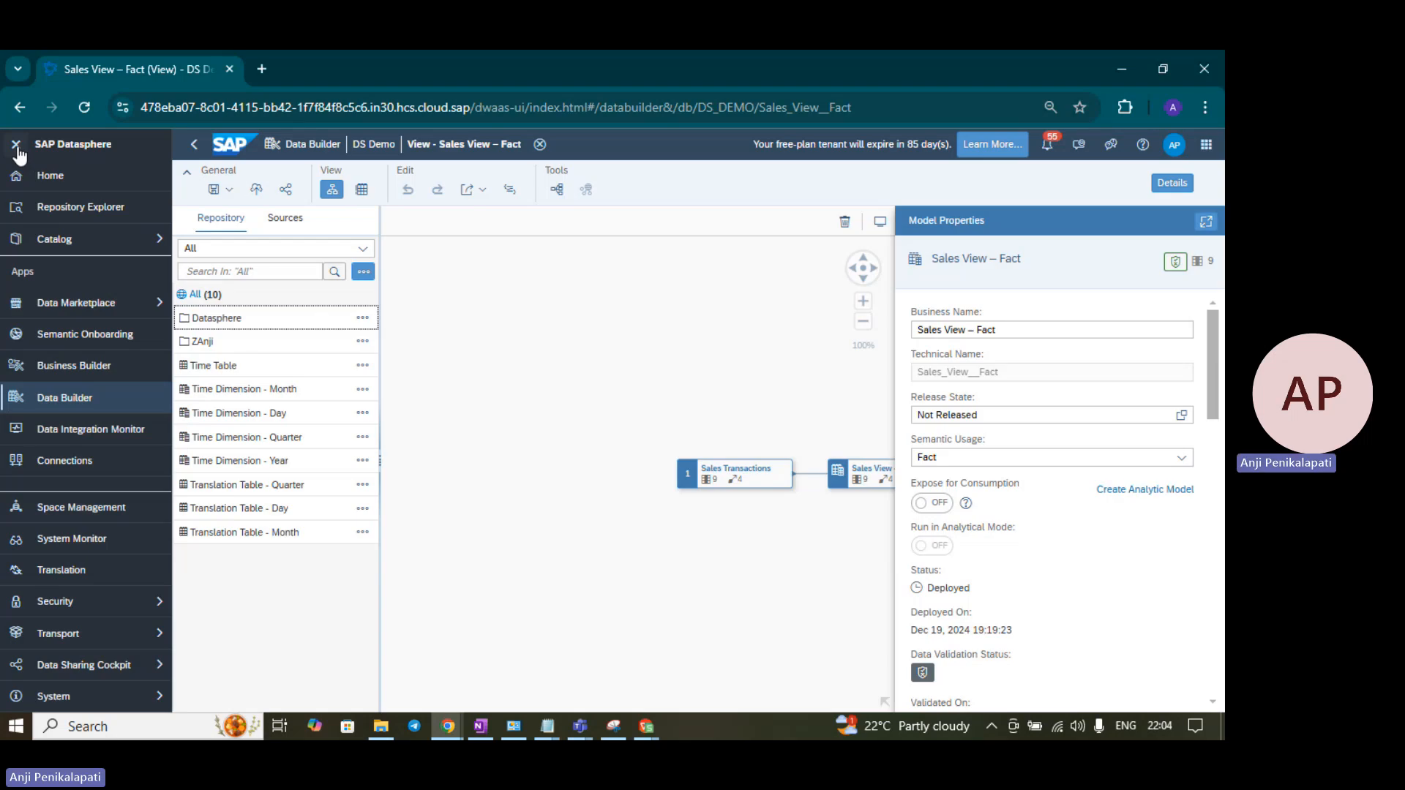
- Collapse the side navigation and preview the data of Sales View – Fact
{"action": "left_click", "coordinate": [16, 145]}
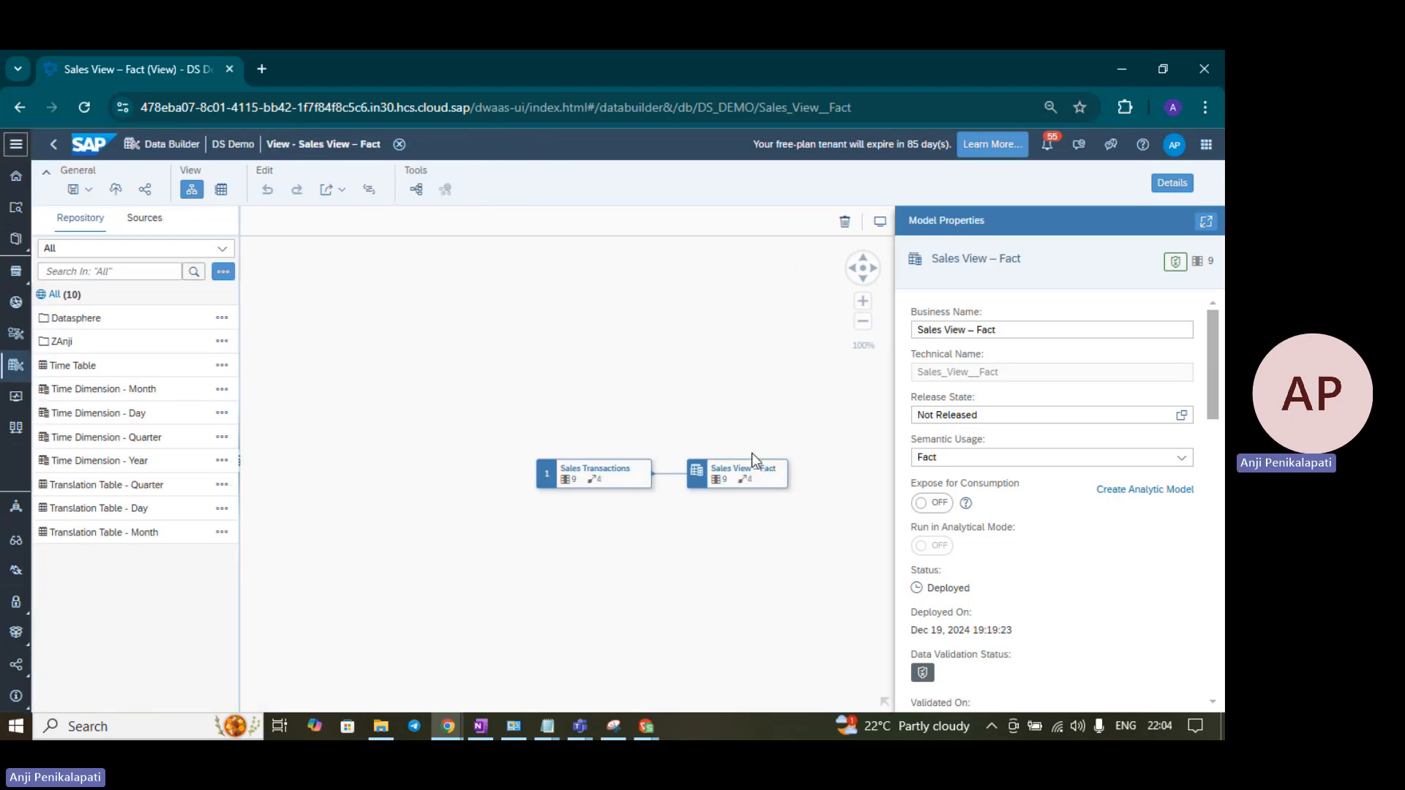
{"action": "left_click", "coordinate": [754, 462]}
{"action": "left_click", "coordinate": [807, 510]}
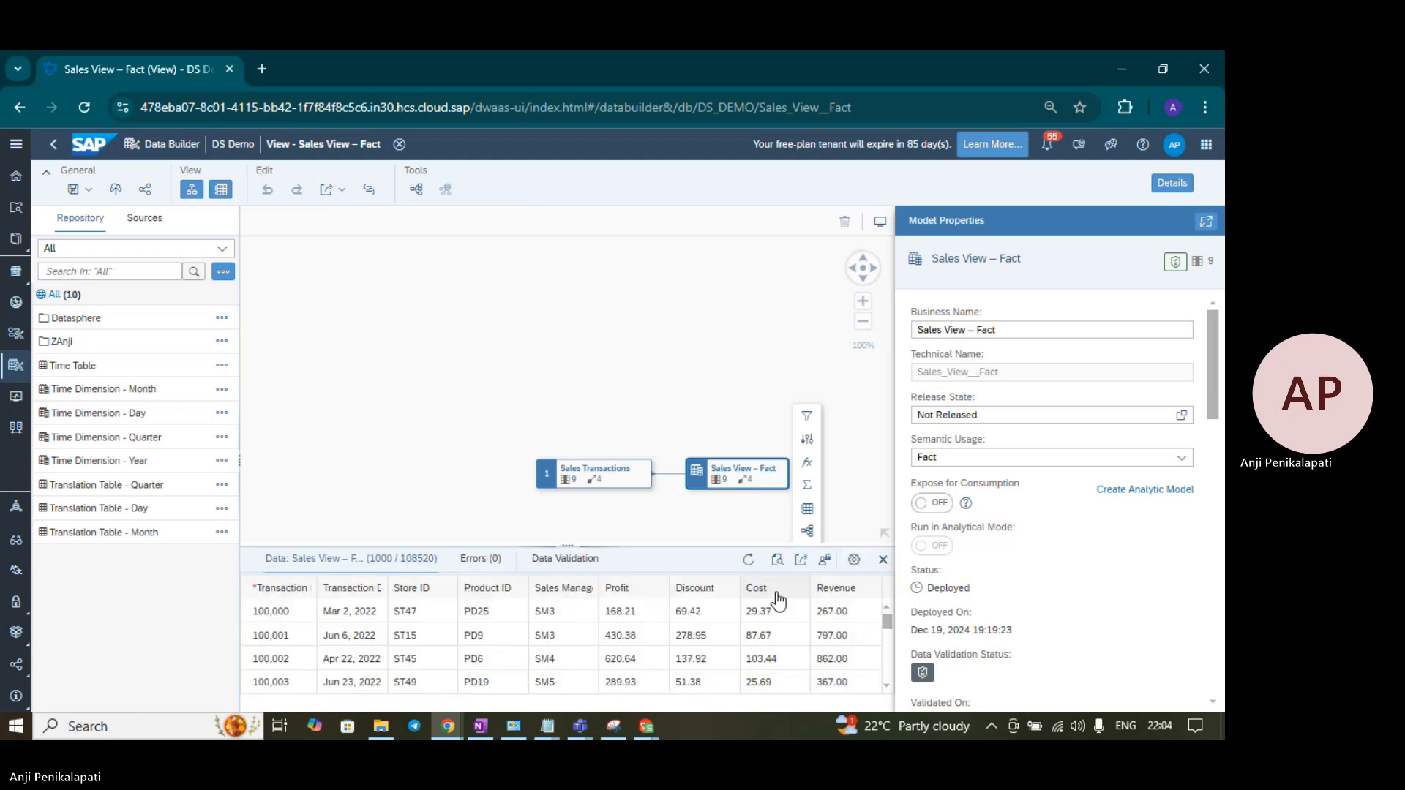
- Check the data preview's column settings without changes, then close the preview
{"action": "left_click", "coordinate": [854, 564]}
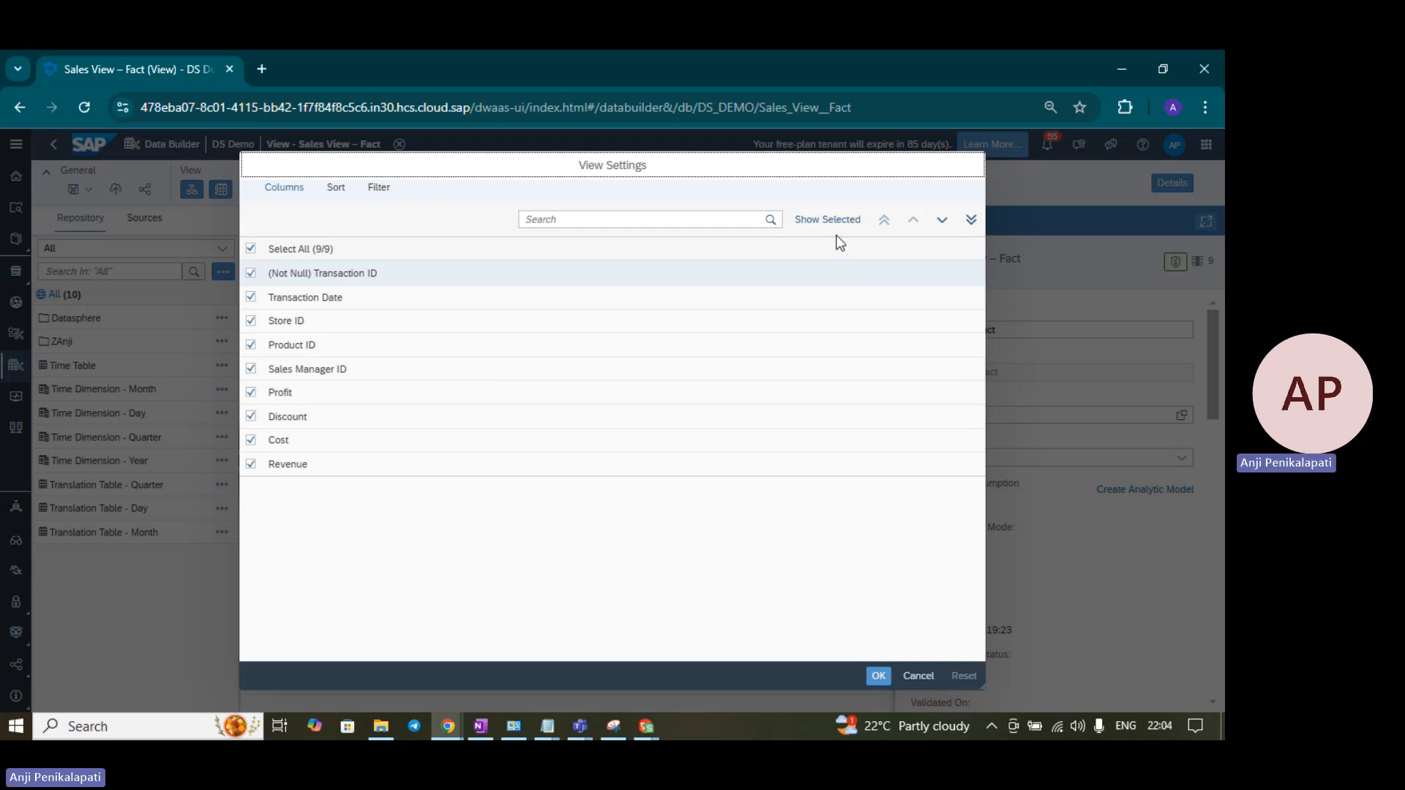
{"action": "left_click", "coordinate": [923, 675]}
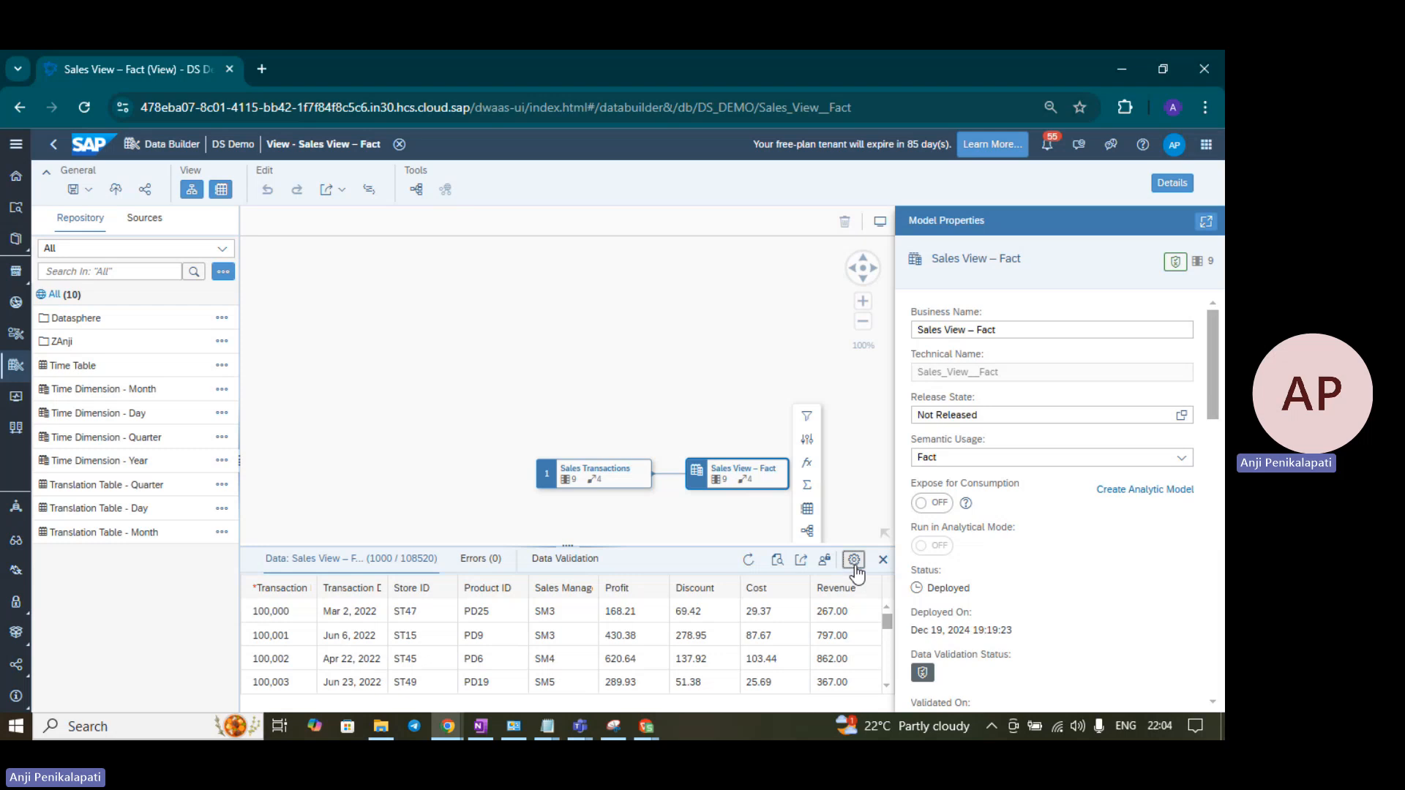
{"action": "left_click", "coordinate": [854, 560]}
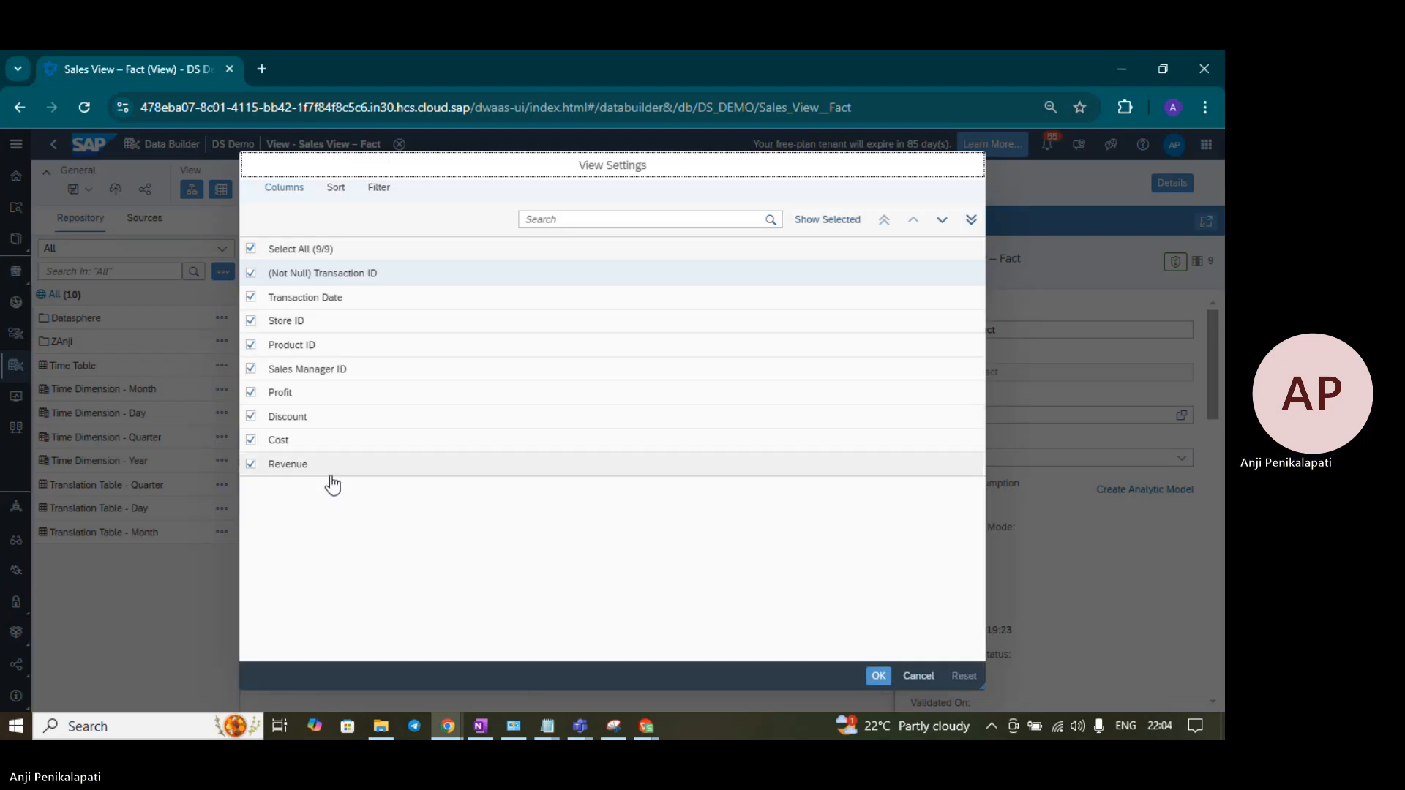
{"action": "left_click", "coordinate": [932, 678]}
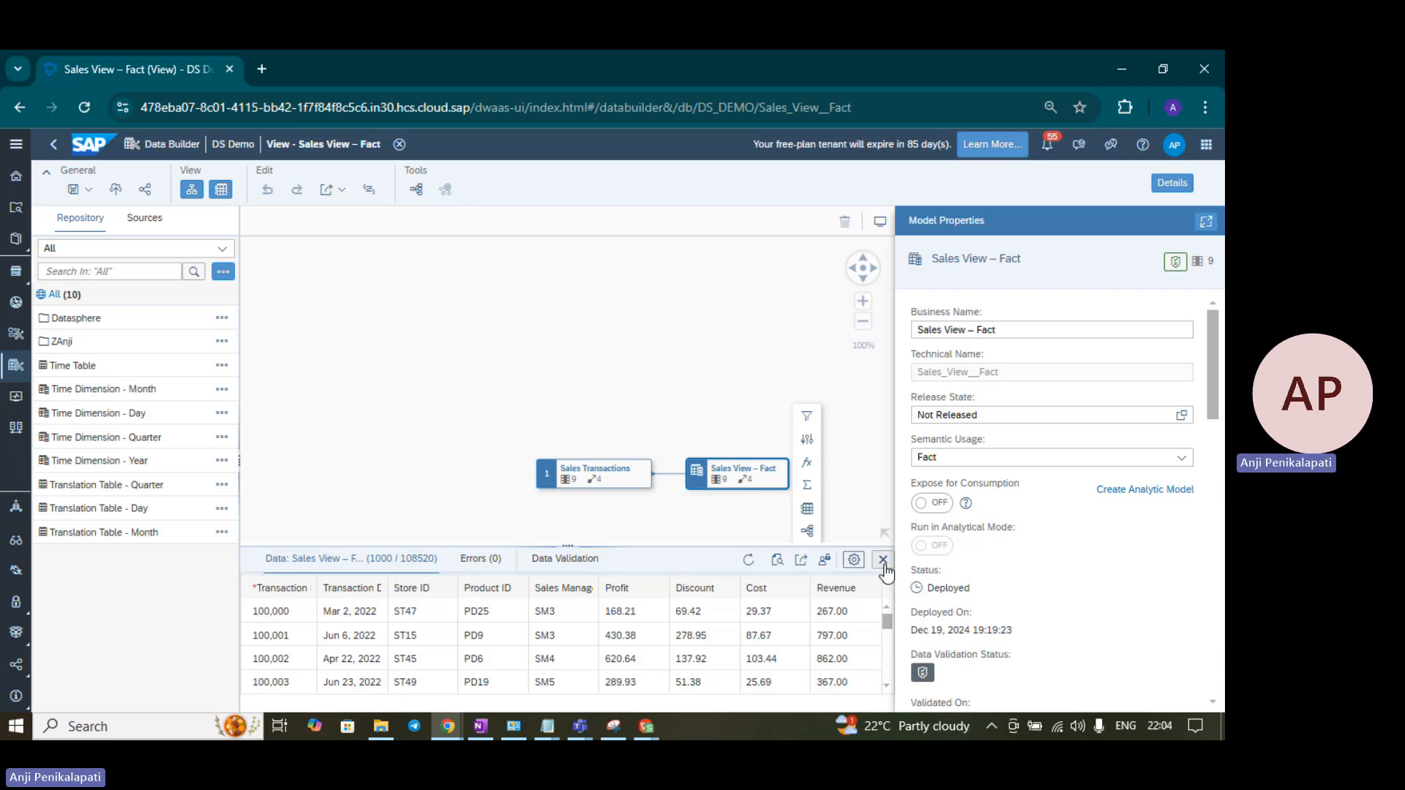
{"action": "left_click", "coordinate": [870, 557]}
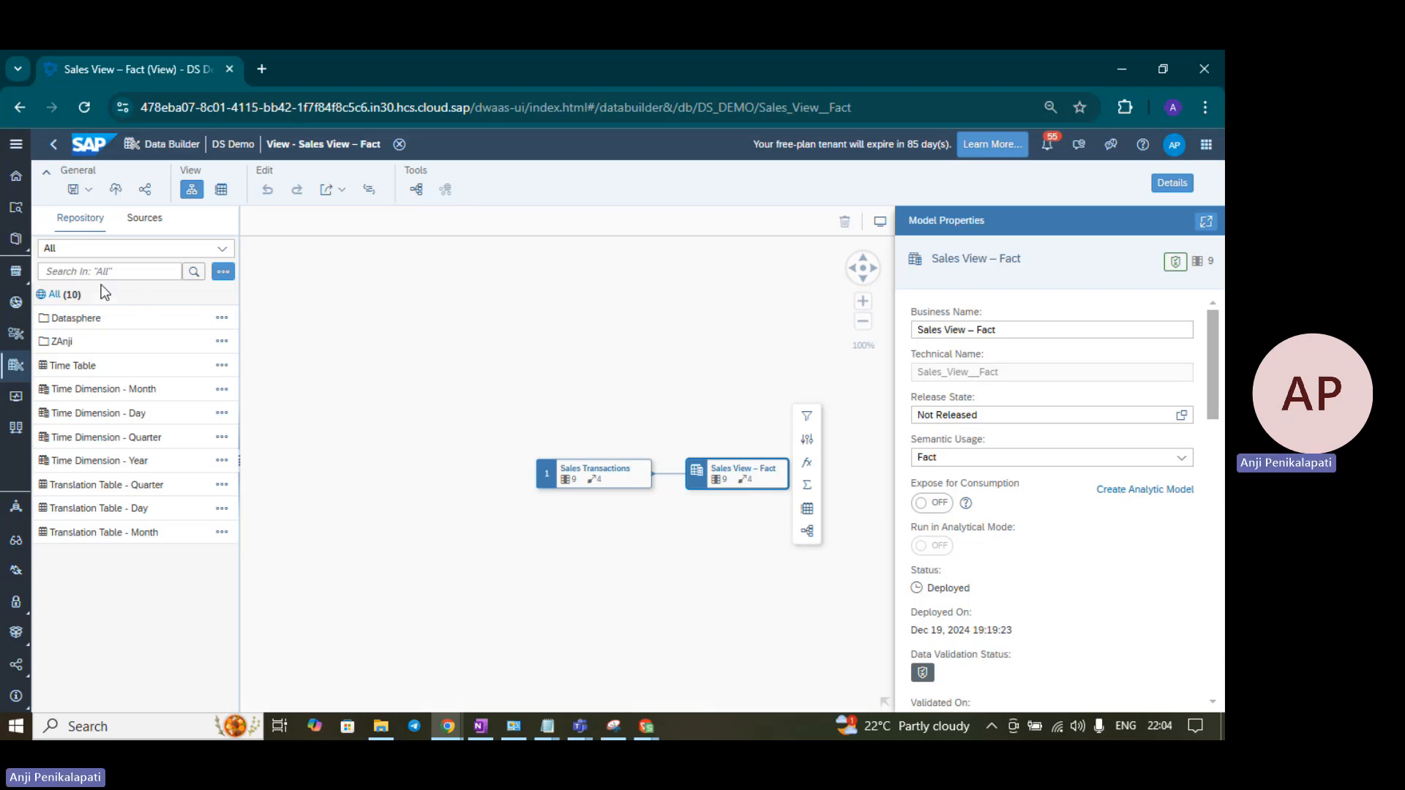
- Browse the repository to Datasphere > Tables to list Product, Store and Sales Transactions
{"action": "left_click", "coordinate": [79, 324]}
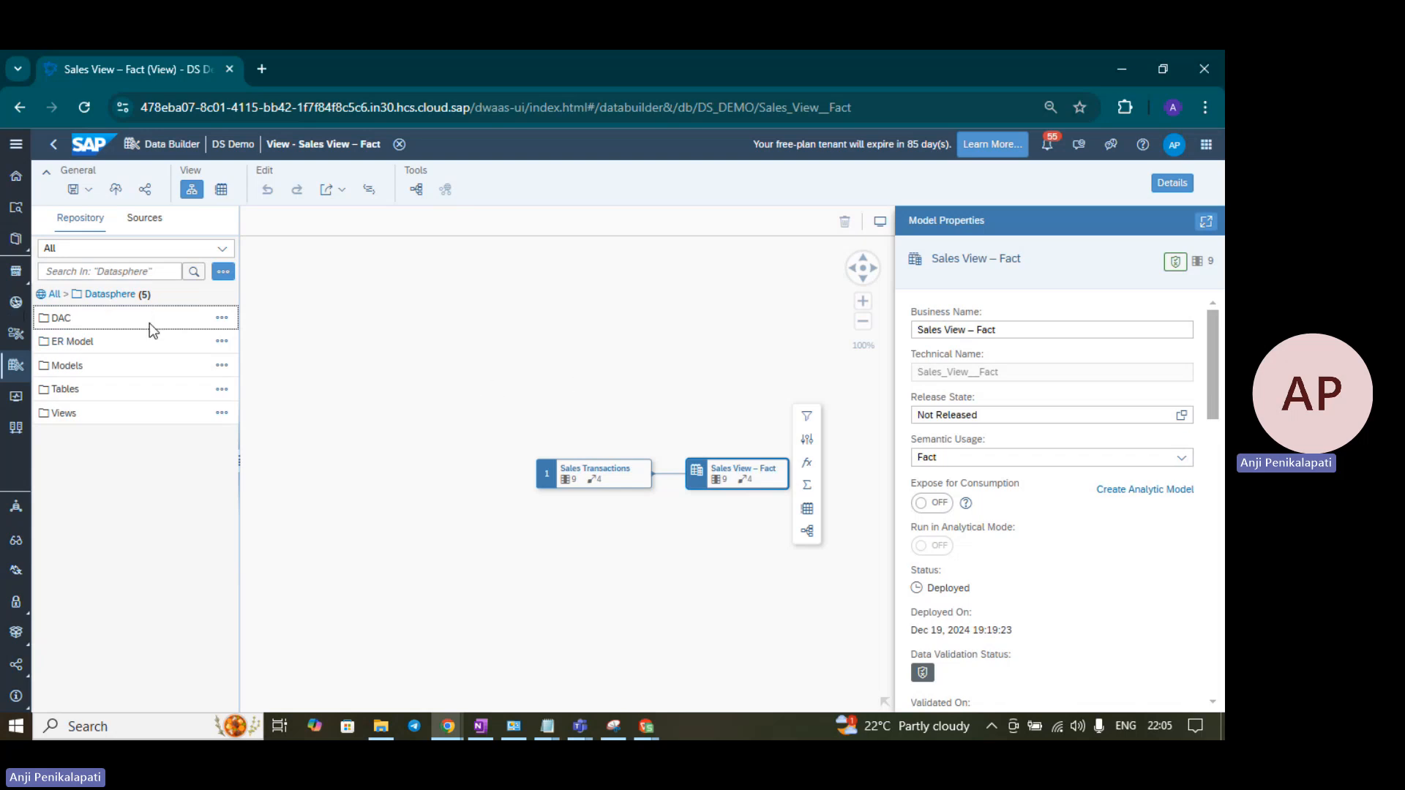
{"action": "left_click", "coordinate": [113, 390]}
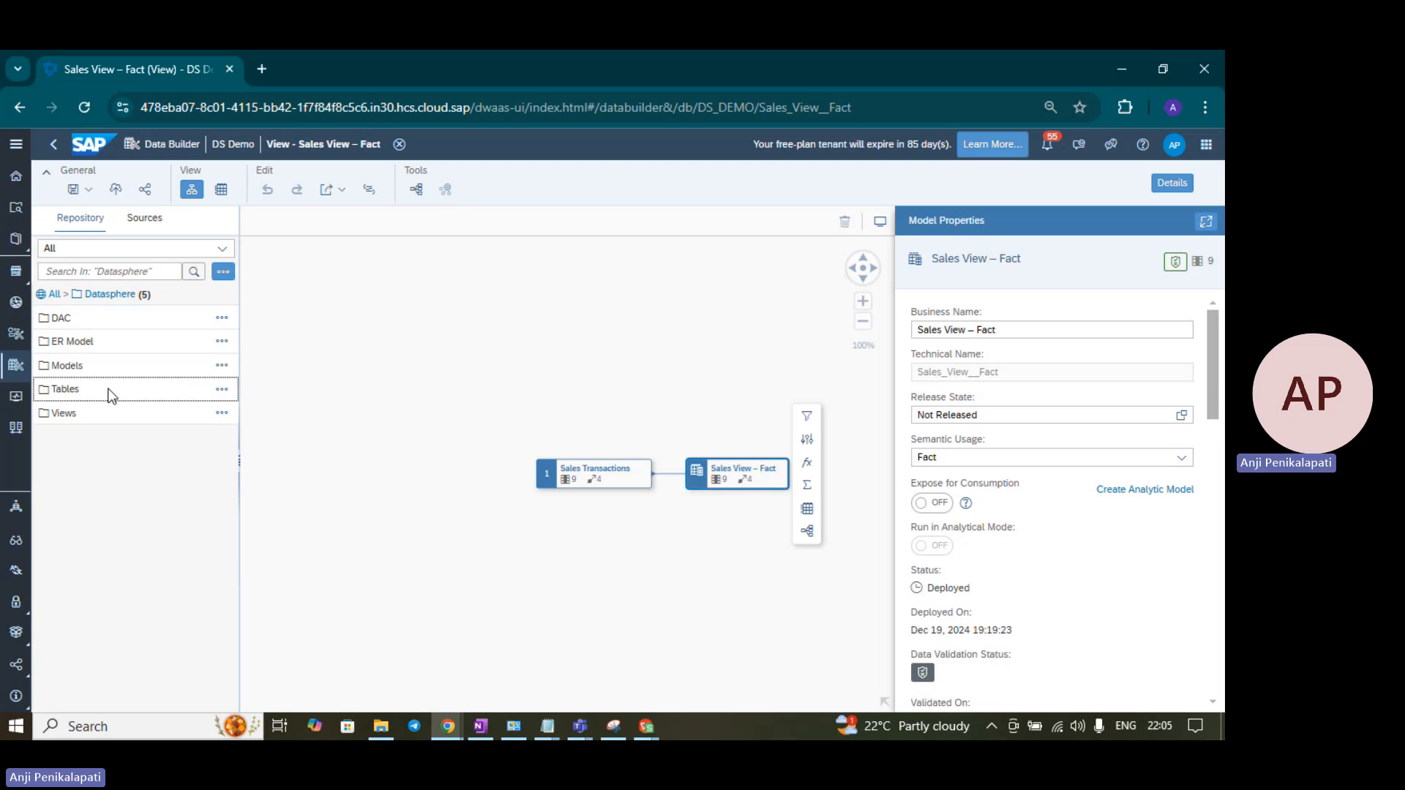
{"action": "left_click", "coordinate": [73, 391]}
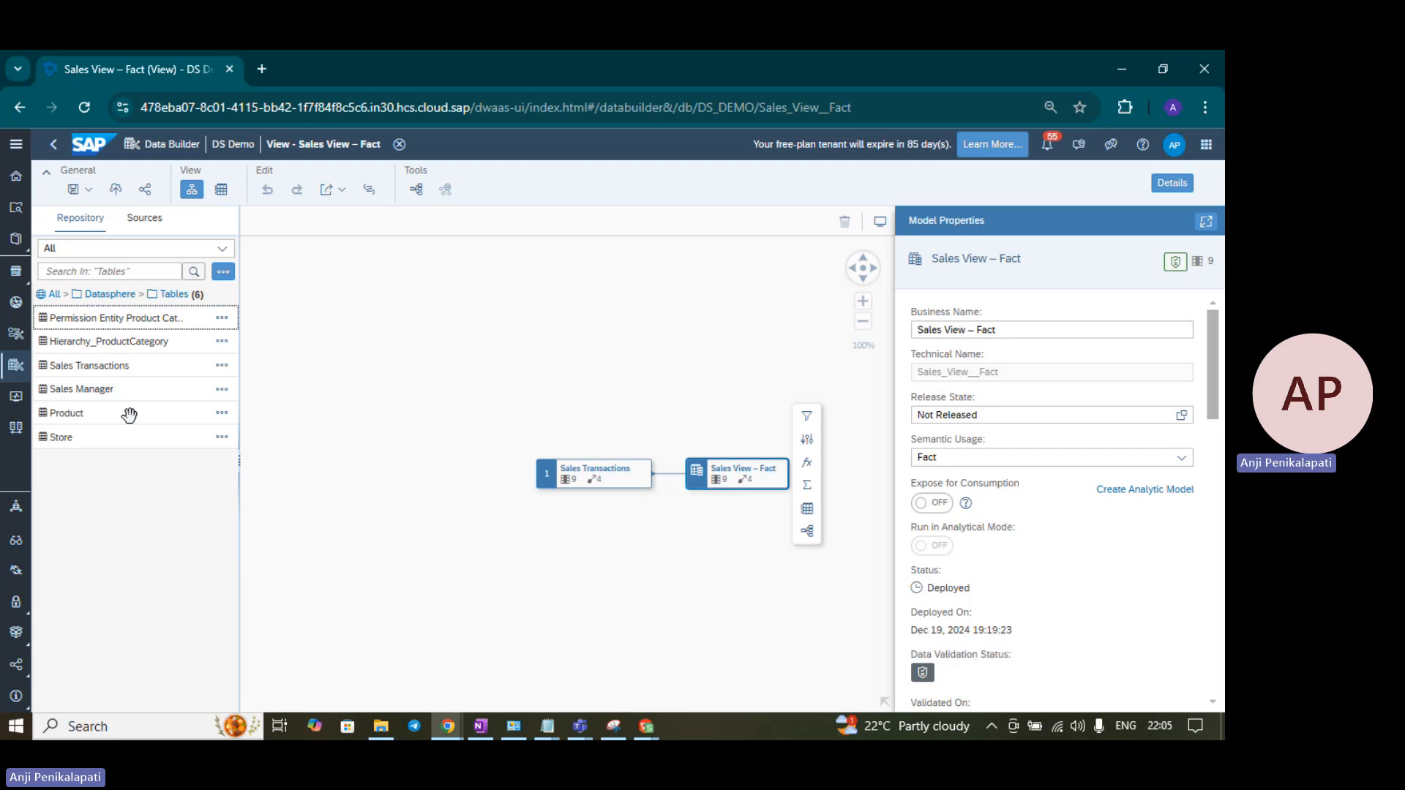
- Join Product onto Sales Transactions as a Left join with Many (*) to Exactly One (1) cardinality
{"action": "left_click_drag", "start_coordinate": [129, 411], "coordinate": [596, 468]}
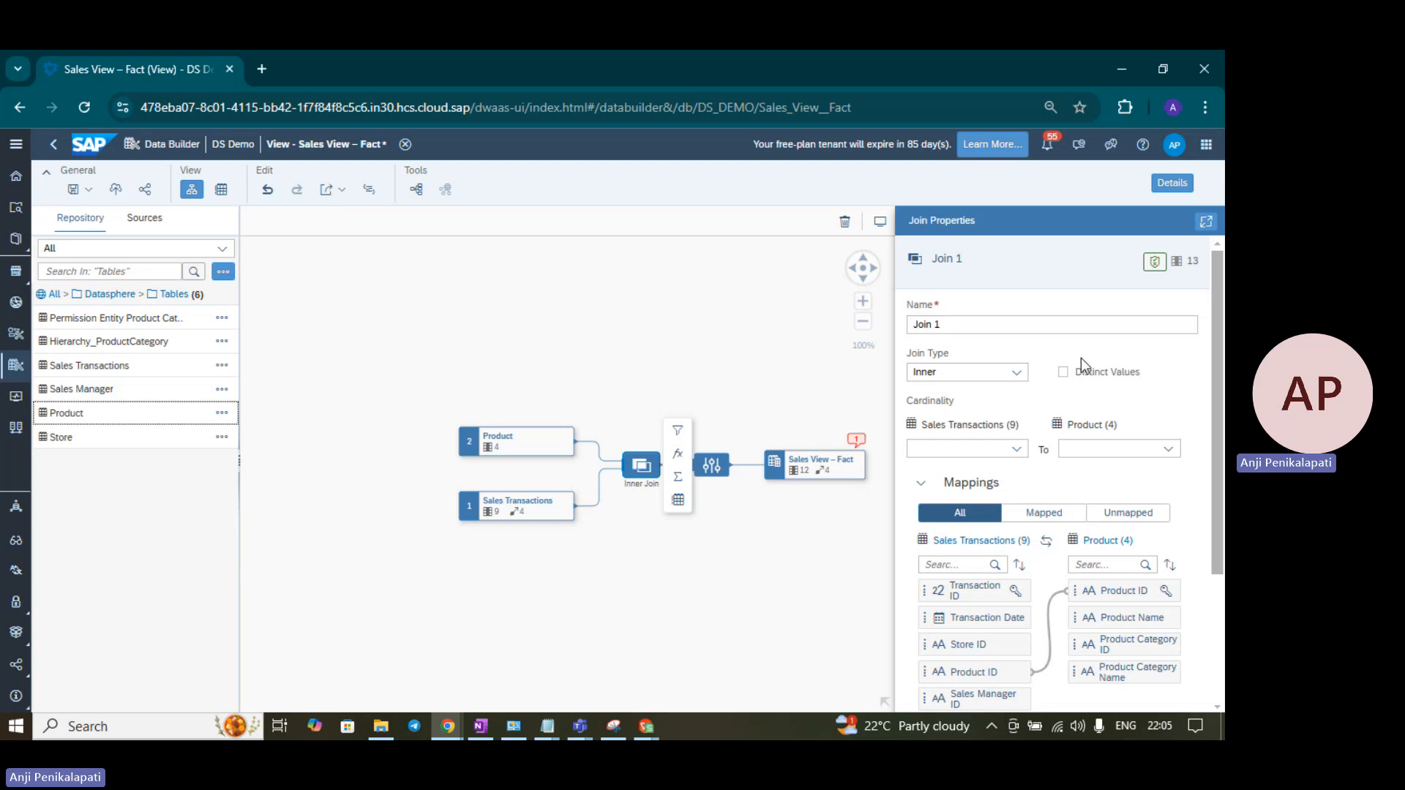
{"action": "left_click", "coordinate": [1017, 374]}
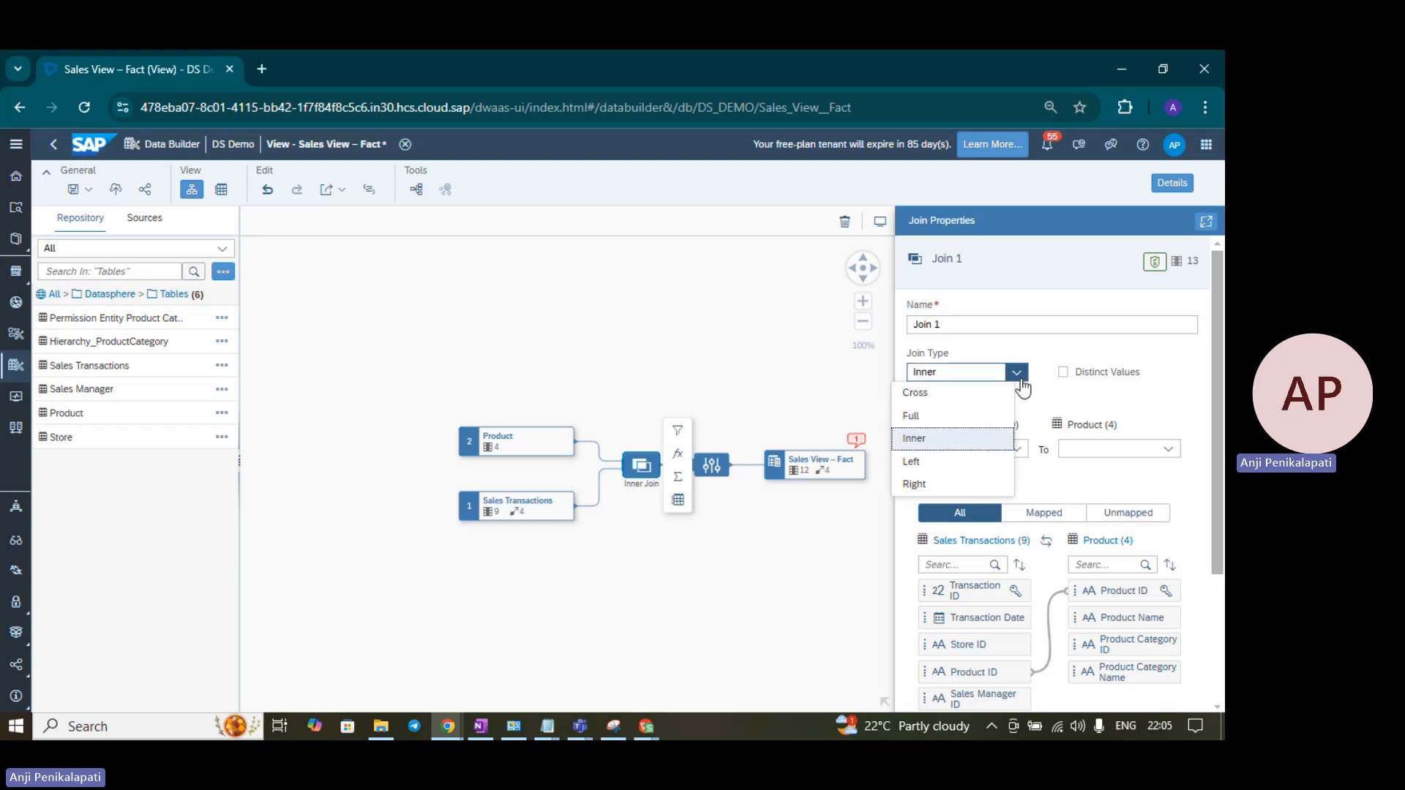
{"action": "left_click", "coordinate": [939, 463]}
{"action": "left_click", "coordinate": [1018, 449]}
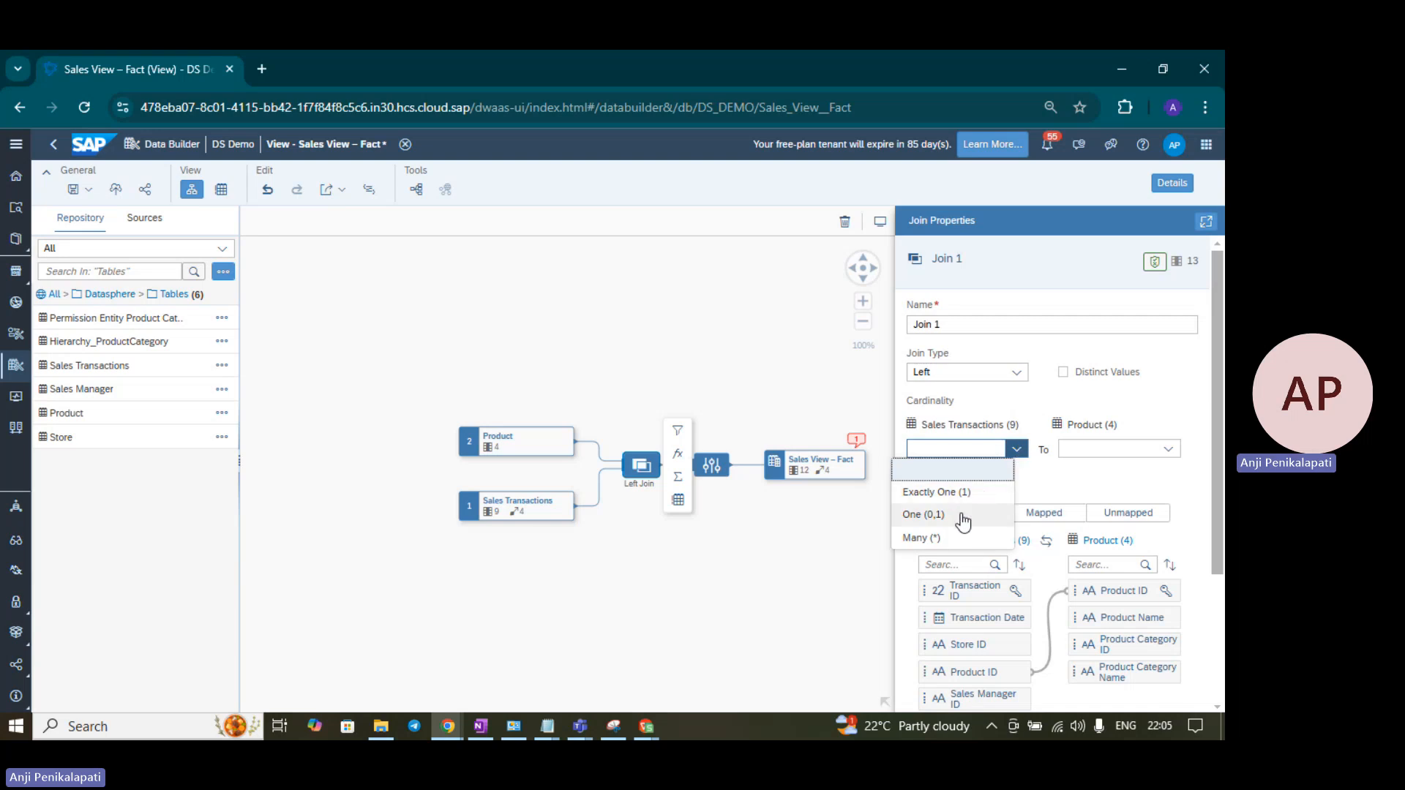
{"action": "left_click", "coordinate": [959, 540]}
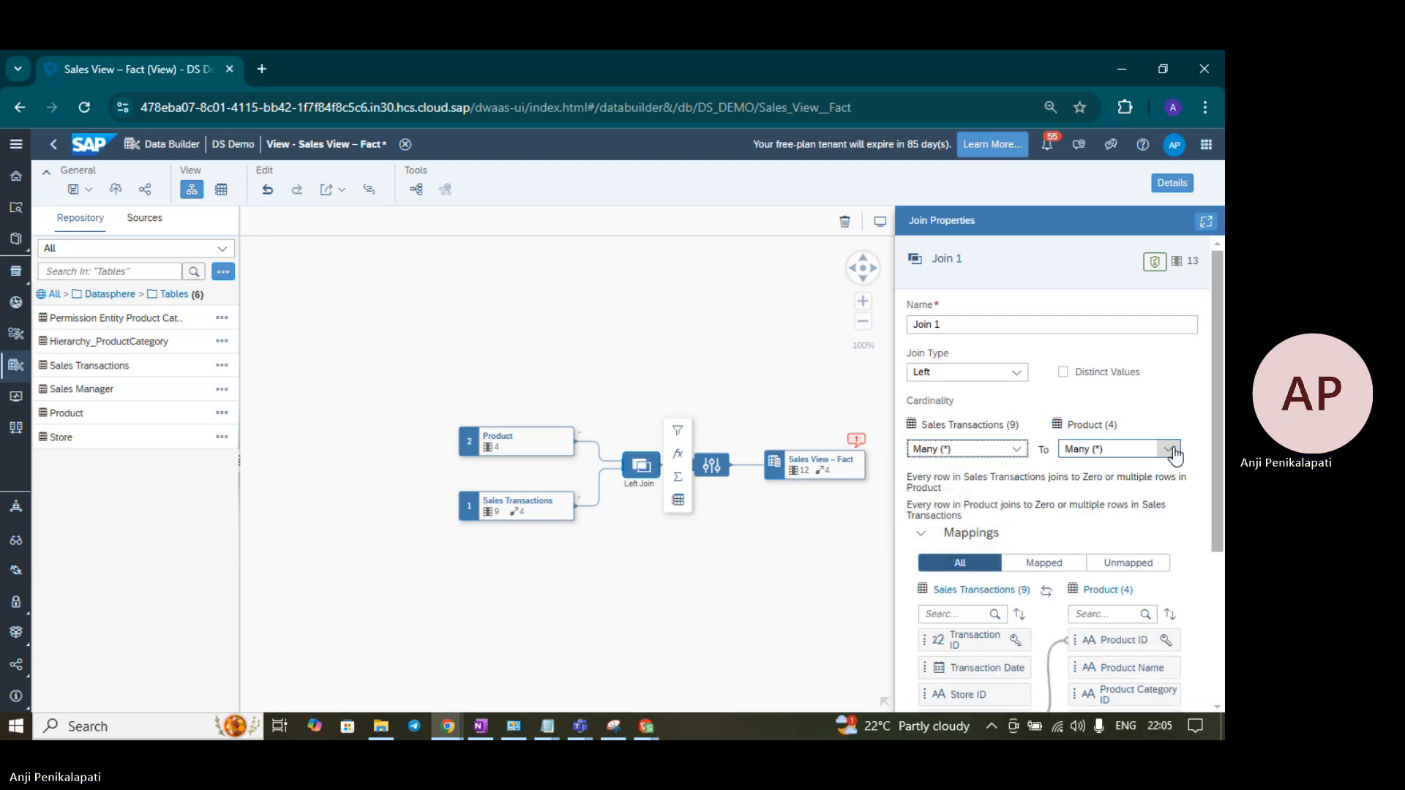
{"action": "left_click", "coordinate": [1172, 450]}
{"action": "left_click", "coordinate": [1112, 493]}
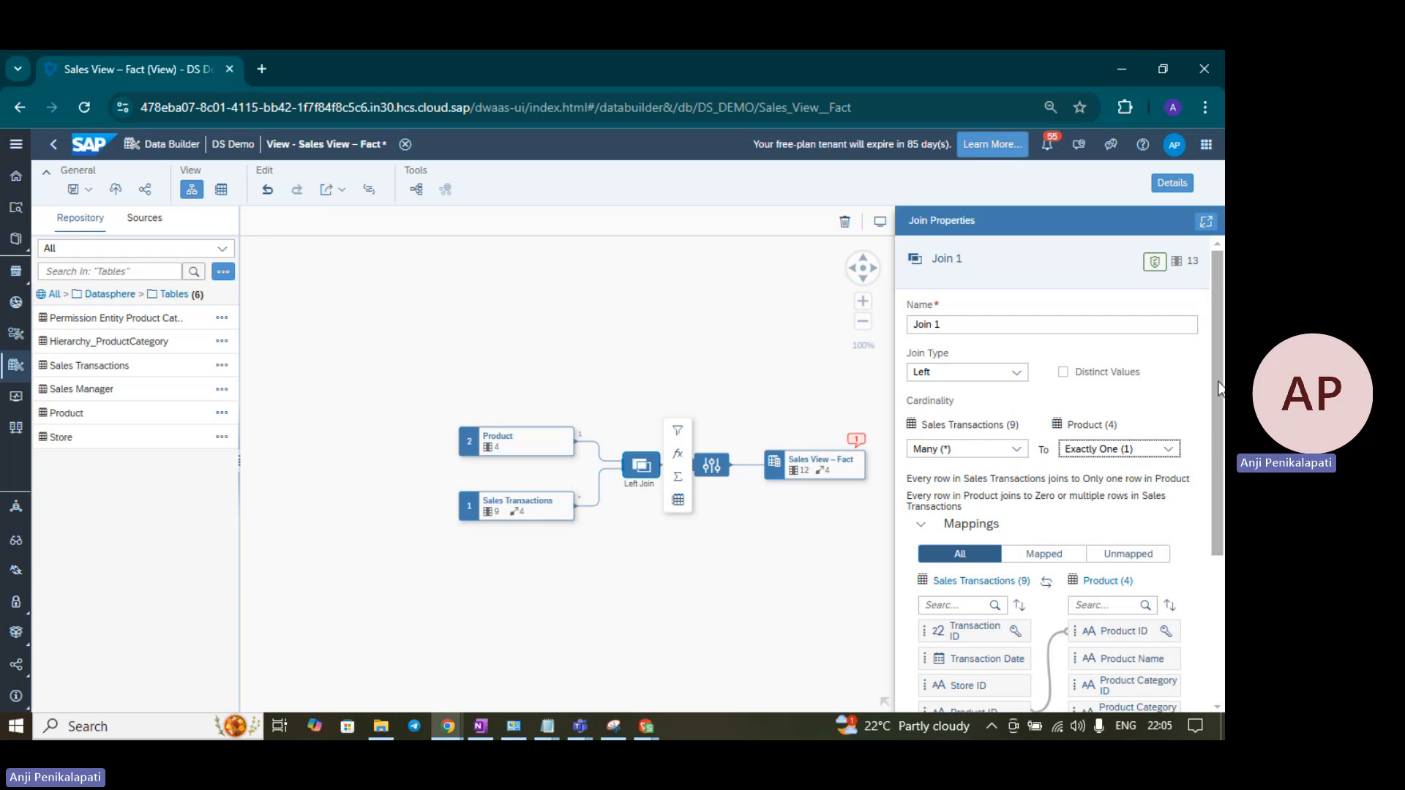
{"action": "scroll", "coordinate": [1218, 388], "scroll_direction": "down", "scroll_amount": 3}
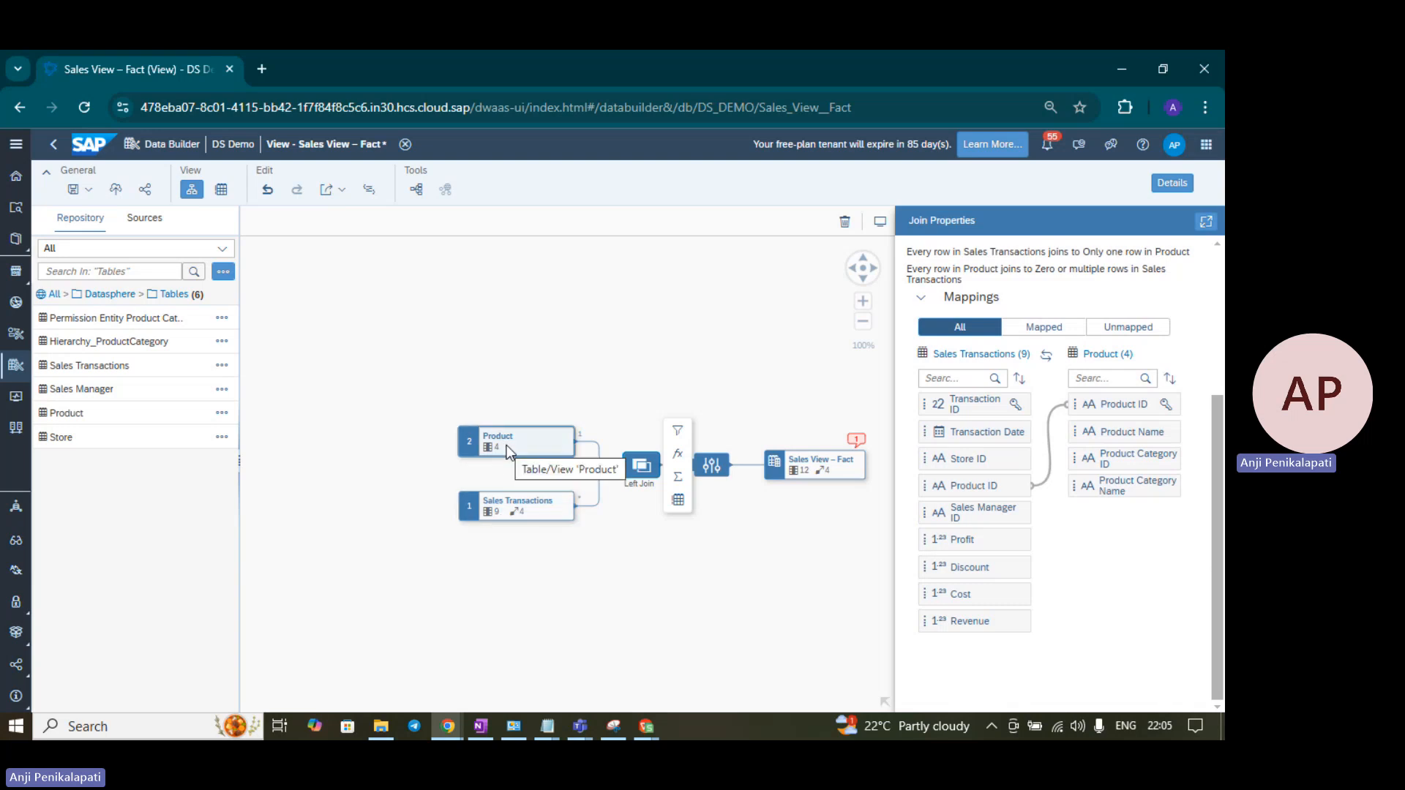
{"action": "left_click", "coordinate": [713, 466]}
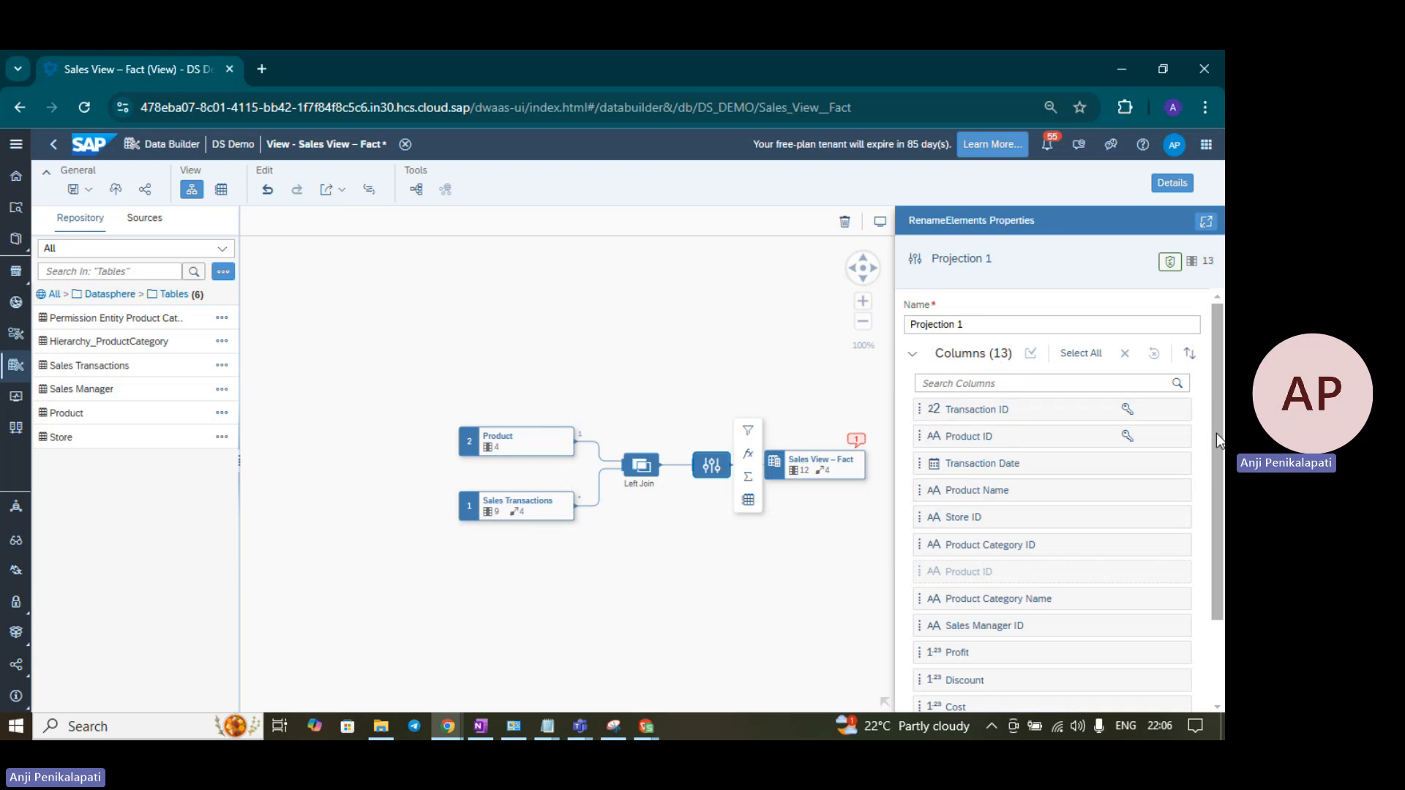
- In Projection 1, exclude the key Product ID column and restore the second Product ID
{"action": "scroll", "coordinate": [1216, 439], "scroll_direction": "down", "scroll_amount": 1}
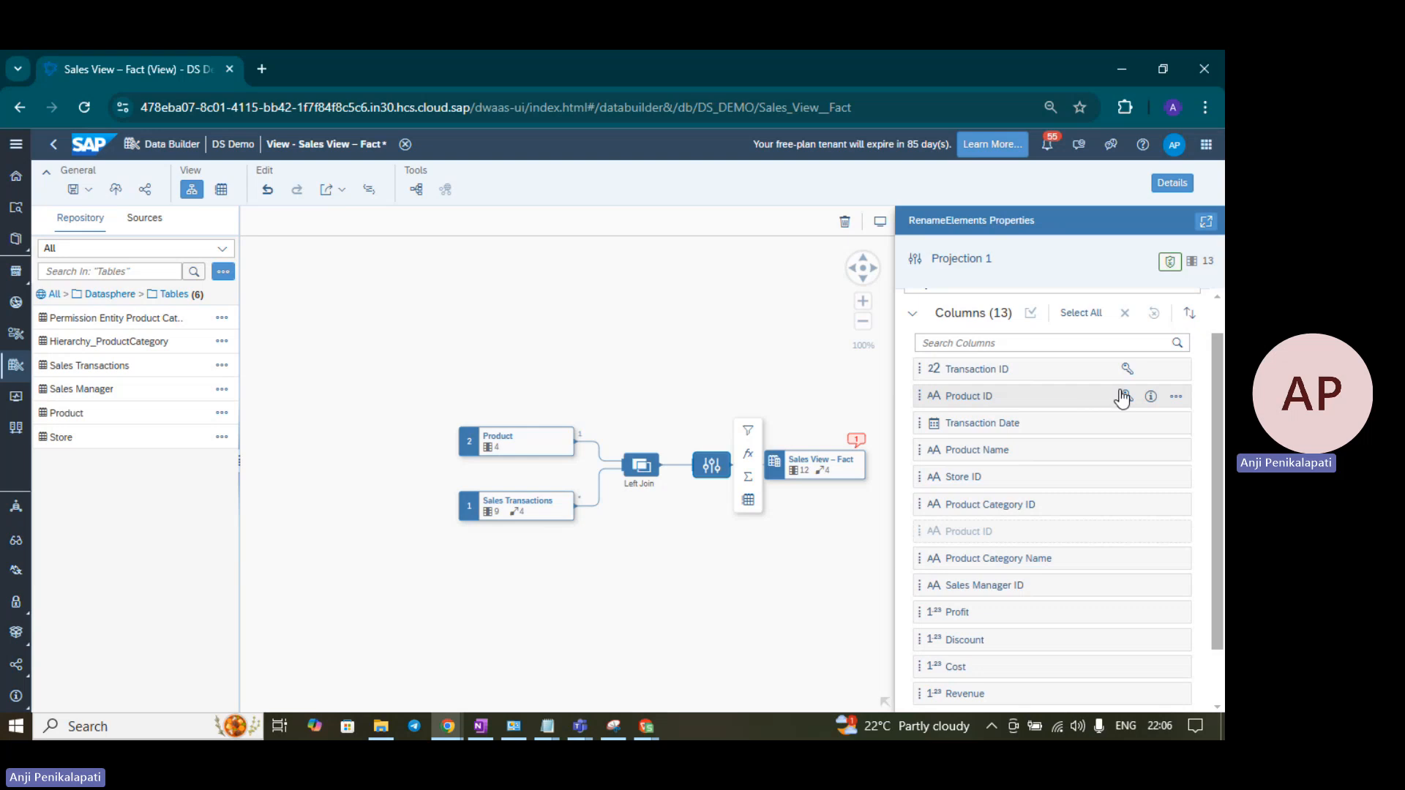
{"action": "left_click", "coordinate": [1172, 401]}
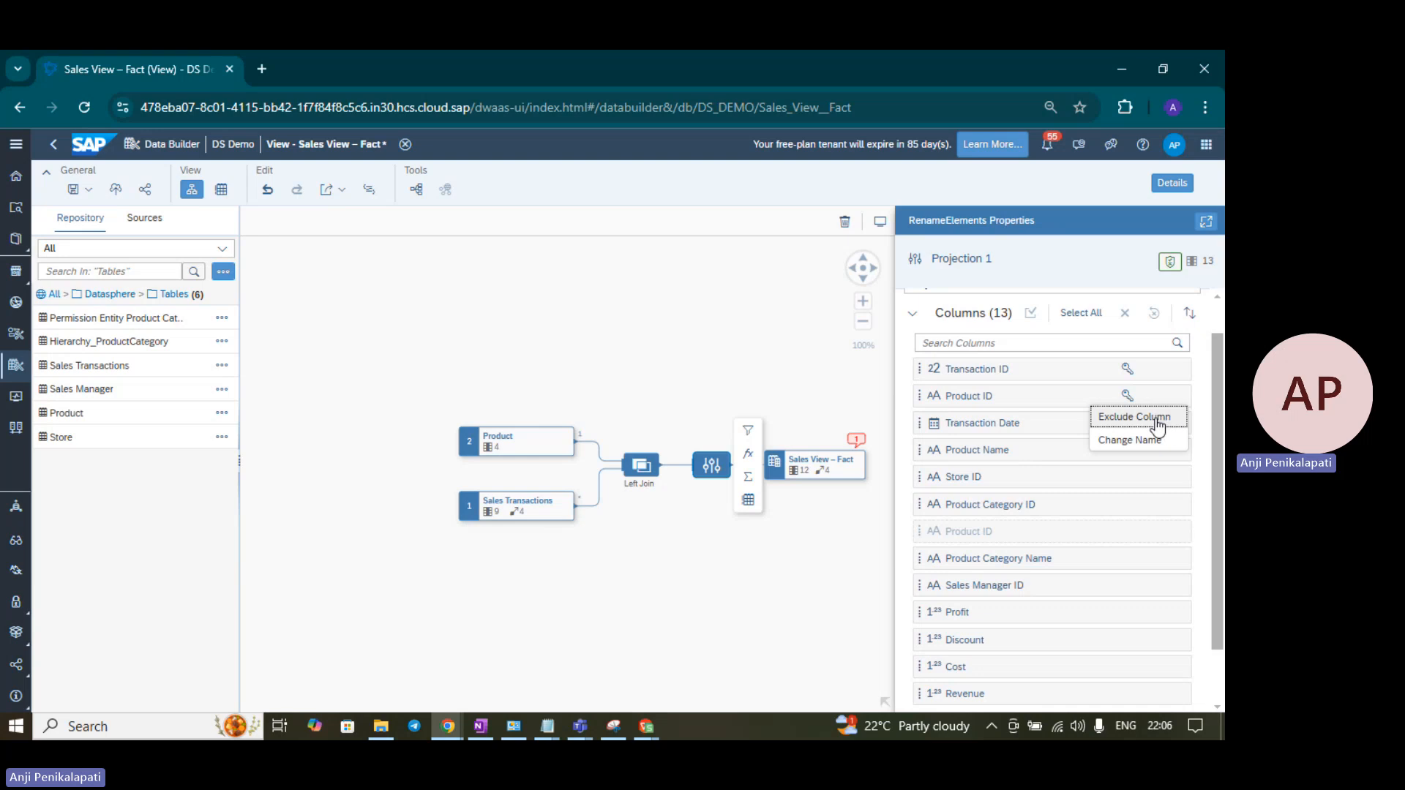
{"action": "left_click", "coordinate": [1153, 416]}
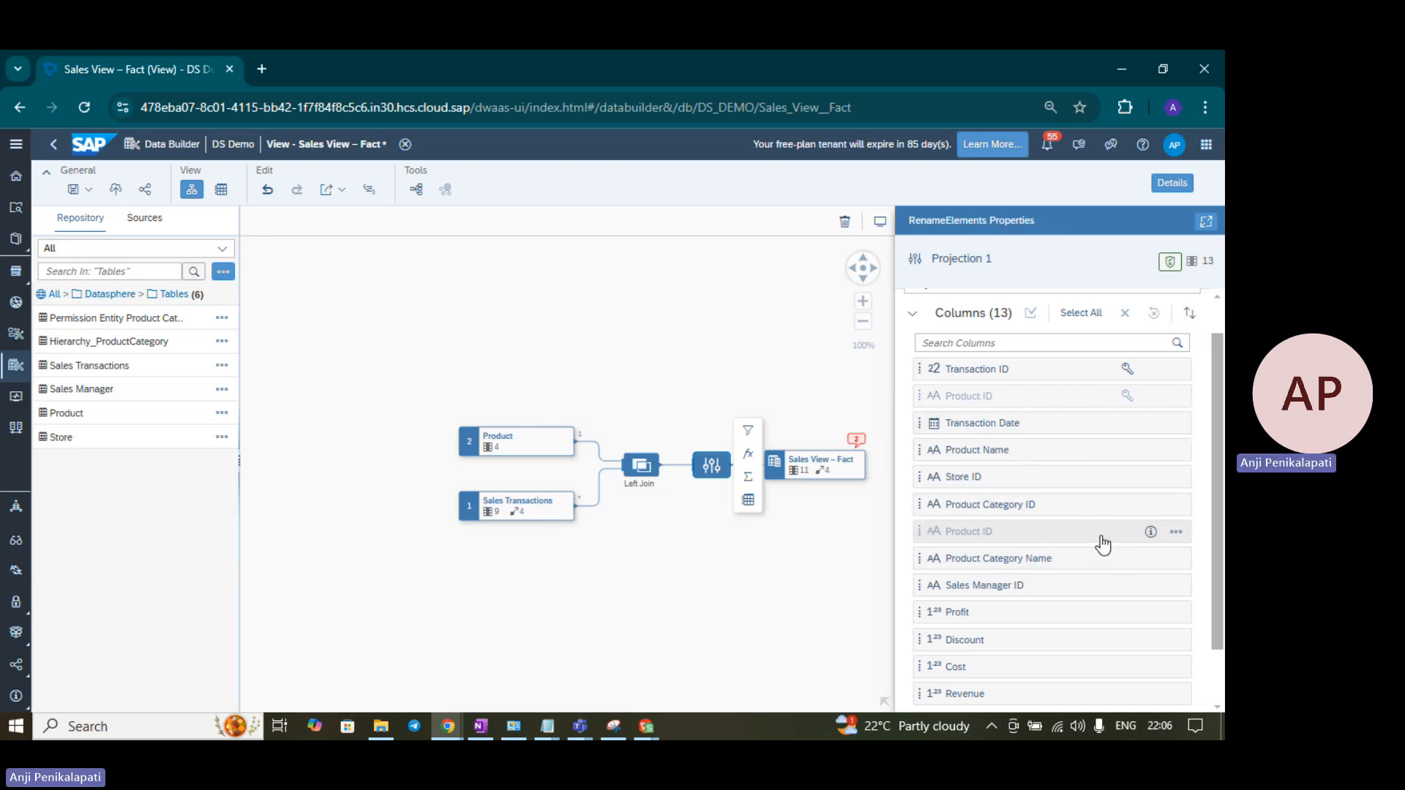
{"action": "left_click", "coordinate": [1175, 534]}
{"action": "left_click", "coordinate": [1154, 560]}
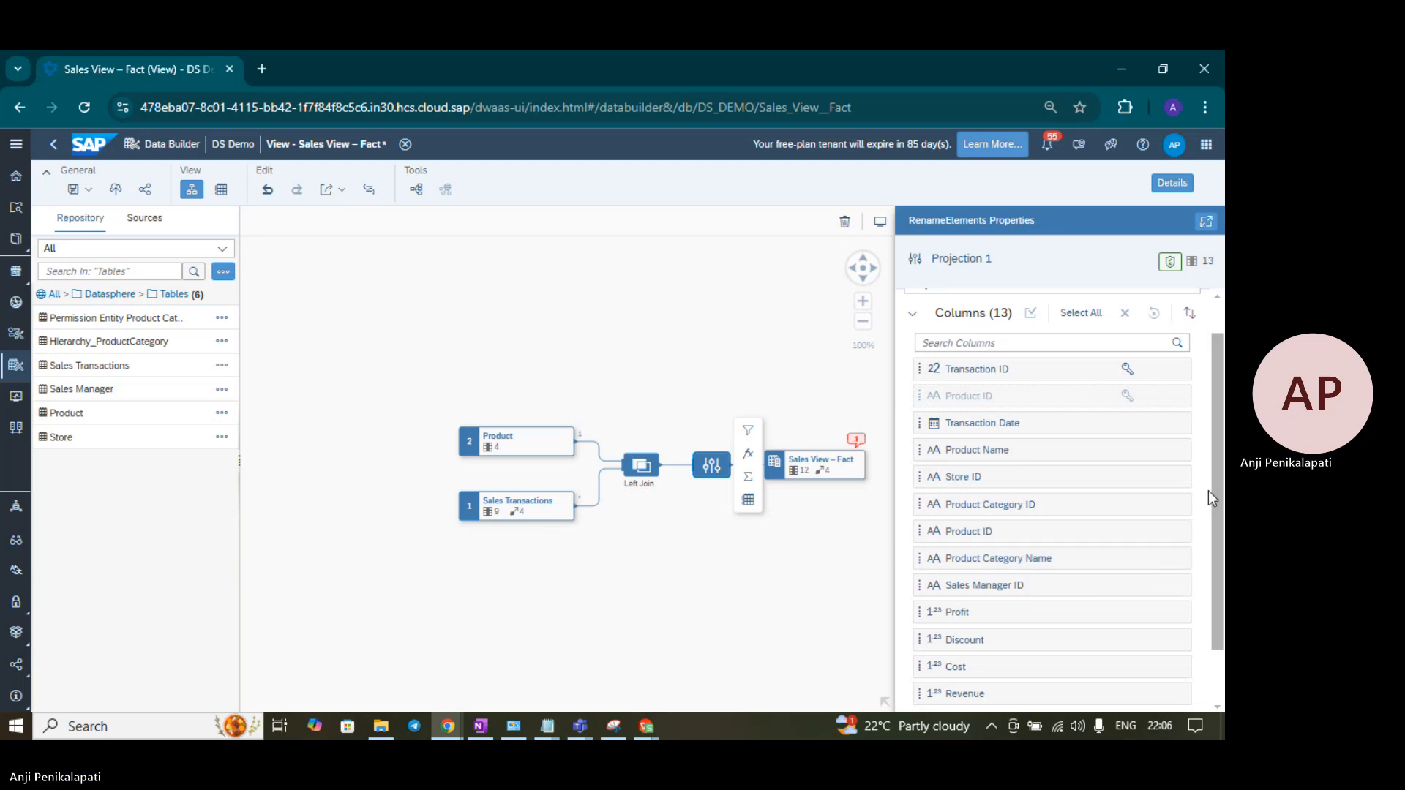
{"action": "scroll", "coordinate": [1117, 518], "scroll_direction": "up", "scroll_amount": 1}
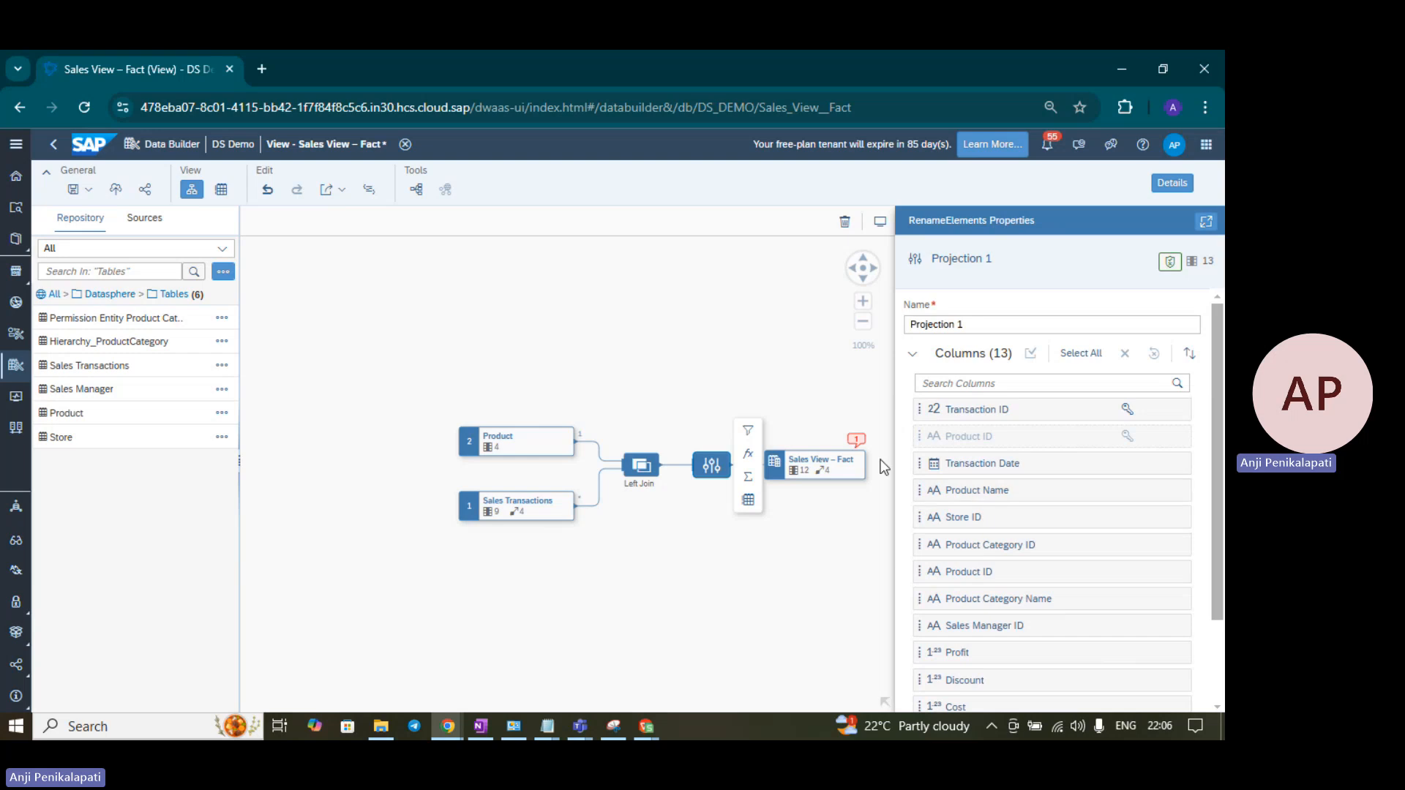
- Show Sales View – Fact properties, read the _Product mapping error, and reveal the Associations
{"action": "left_click", "coordinate": [820, 466]}
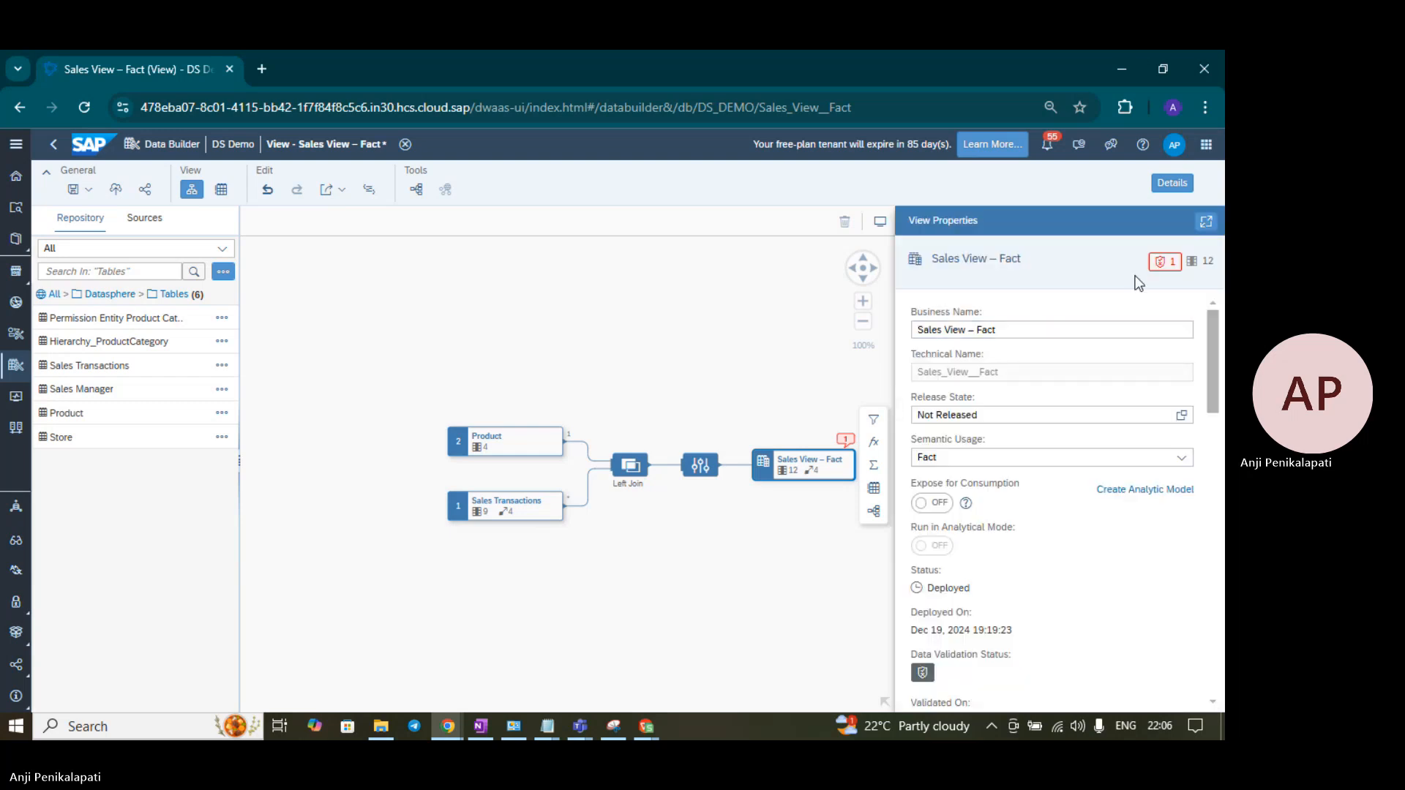
{"action": "left_click", "coordinate": [1166, 262]}
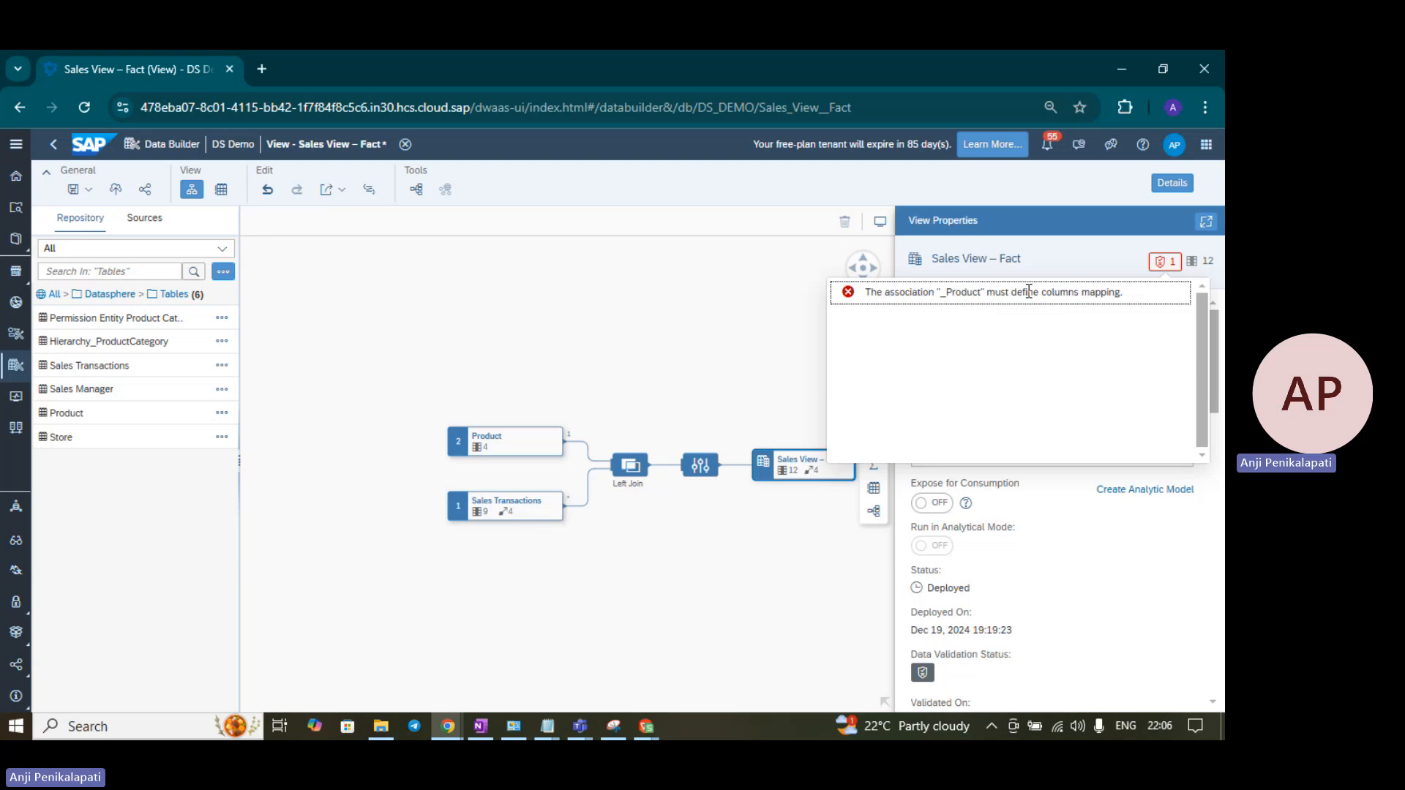
{"action": "left_click", "coordinate": [1157, 269]}
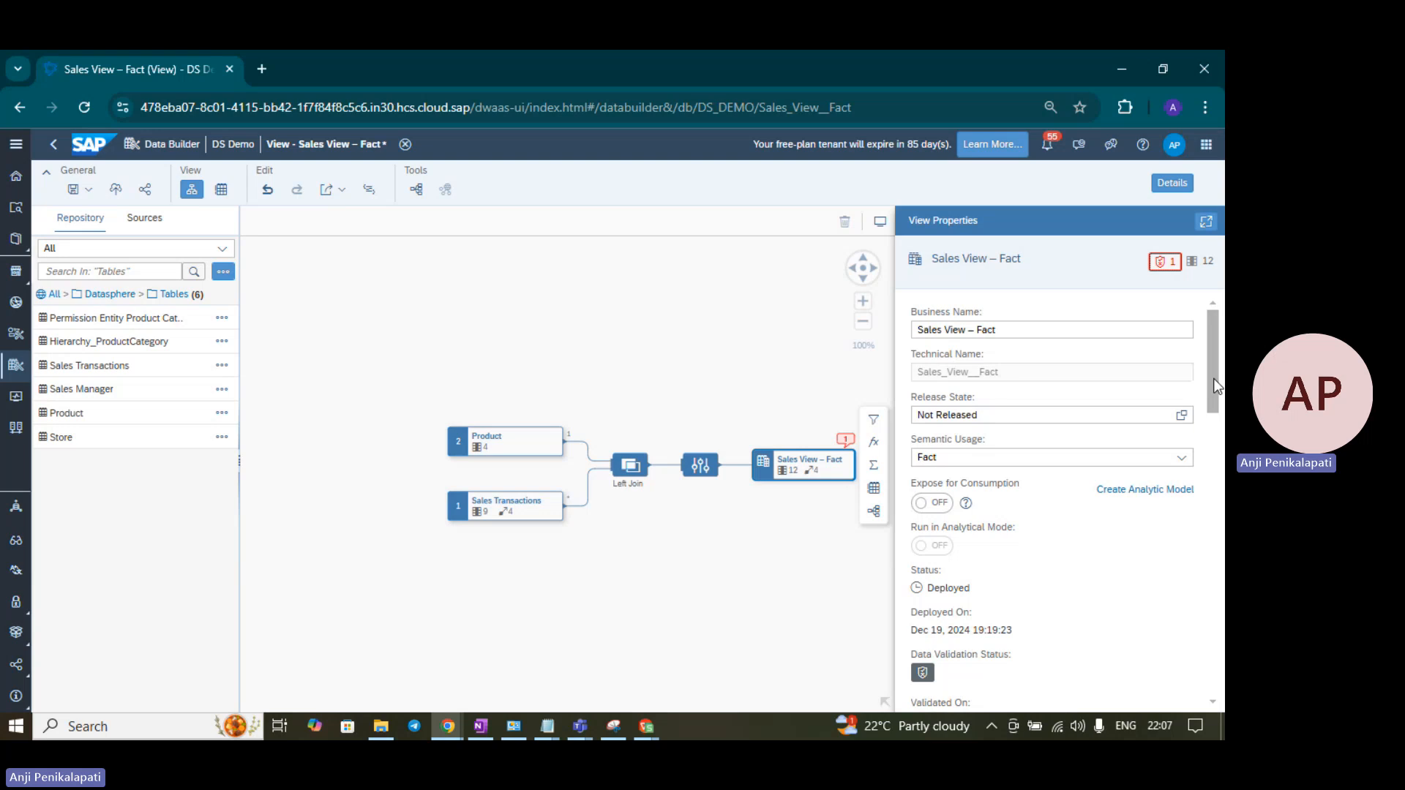
{"action": "left_click_drag", "start_coordinate": [1213, 379], "coordinate": [1218, 670]}
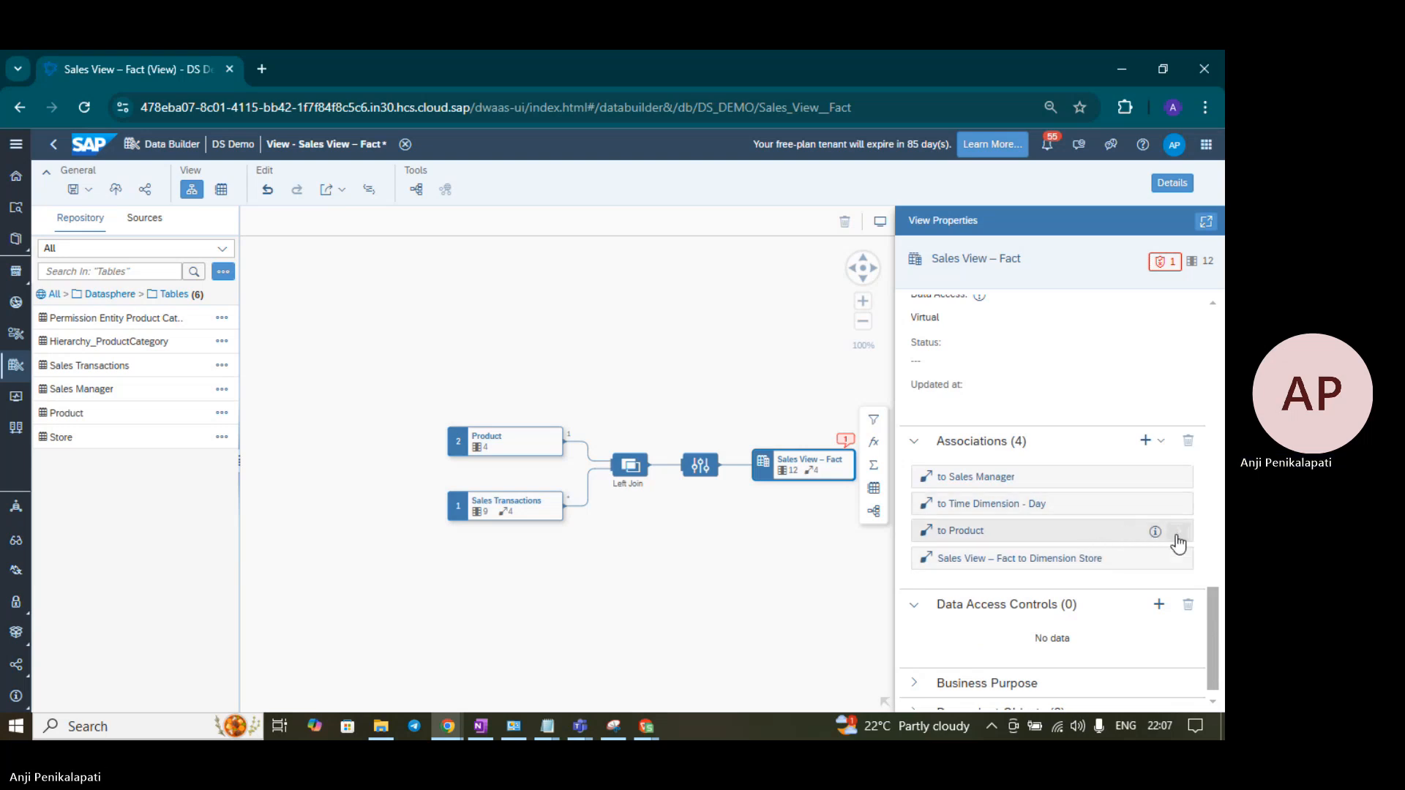
- Map the view's Product ID to Product's Product ID in the to Product association
{"action": "left_click", "coordinate": [1176, 538]}
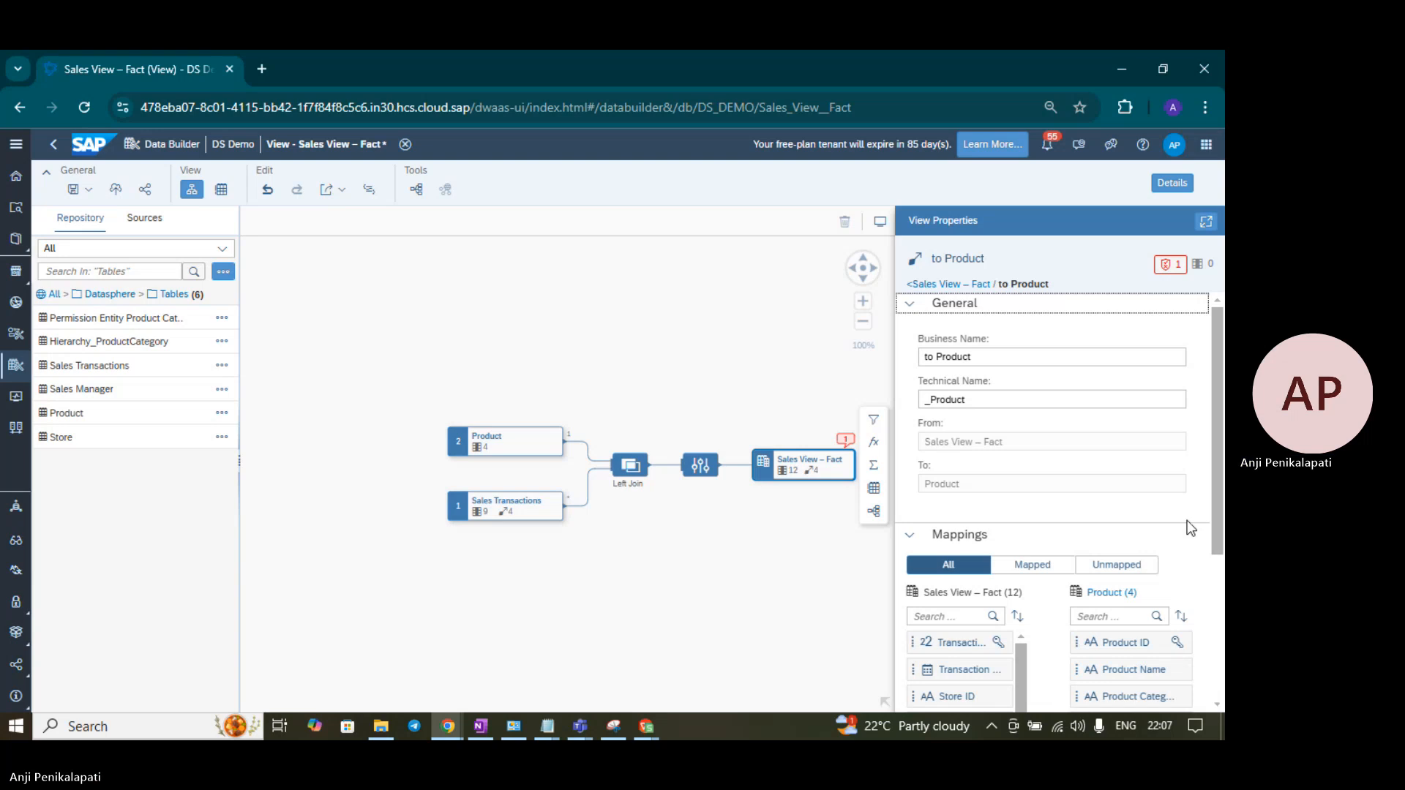
{"action": "left_click_drag", "start_coordinate": [1216, 474], "coordinate": [1222, 622]}
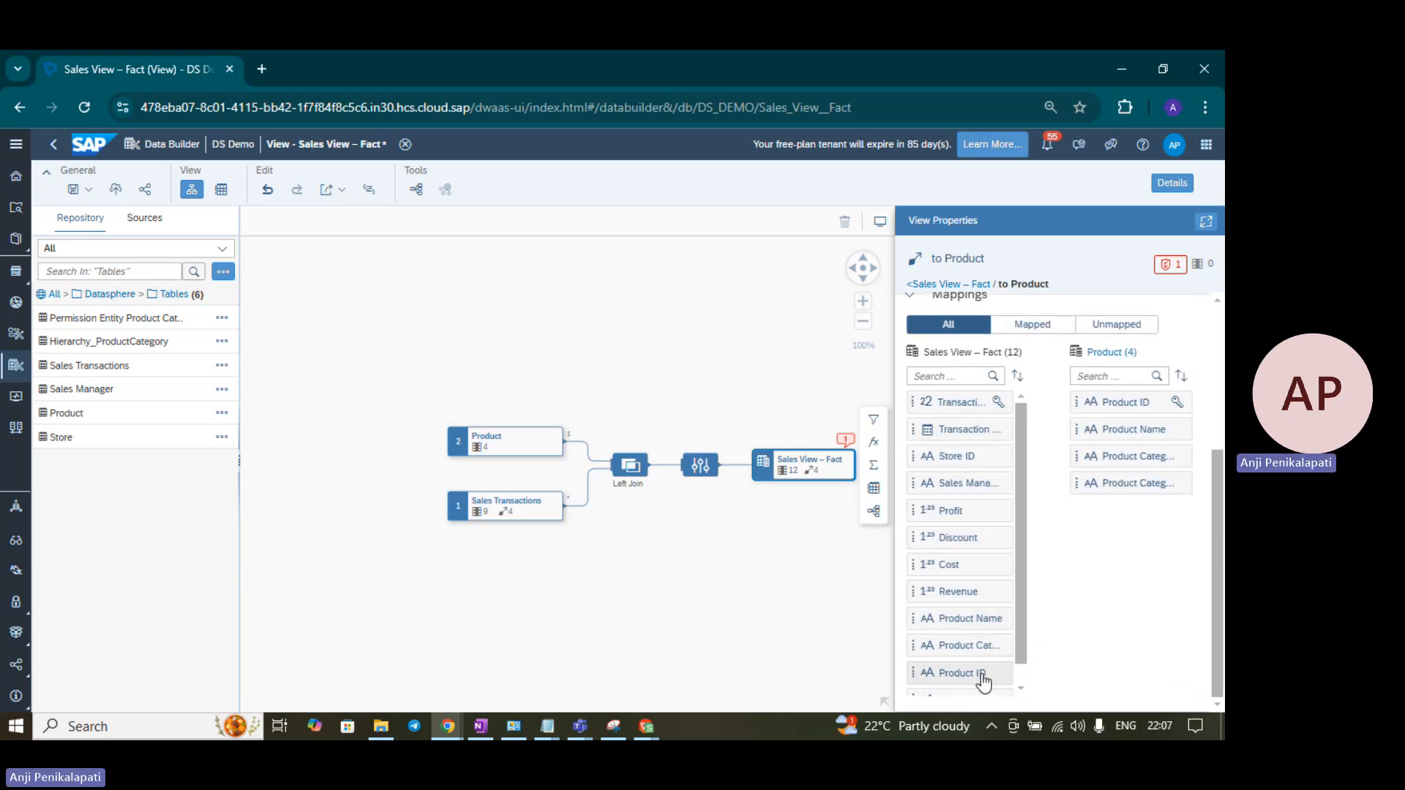
{"action": "left_click_drag", "start_coordinate": [1016, 663], "coordinate": [1098, 405]}
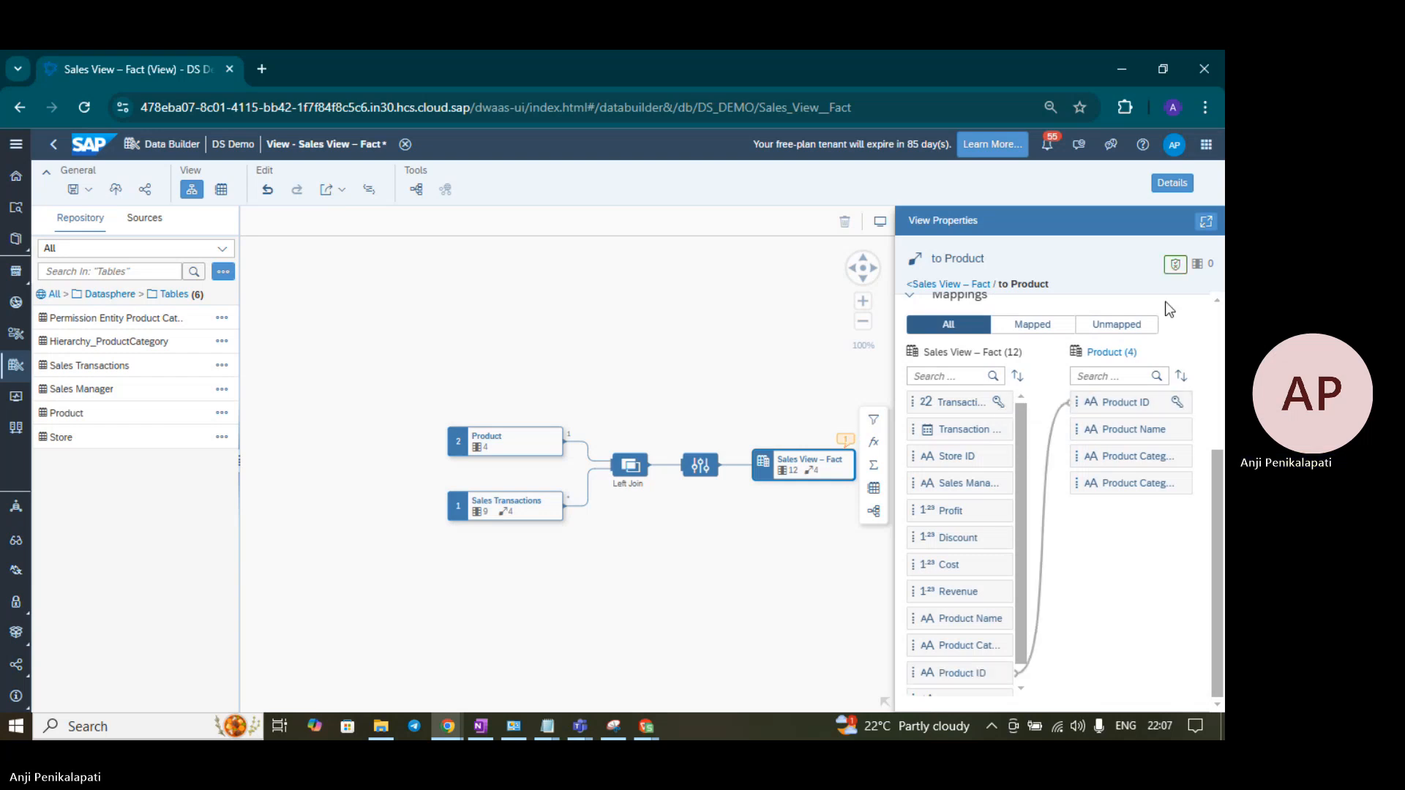
{"action": "left_click", "coordinate": [1171, 264]}
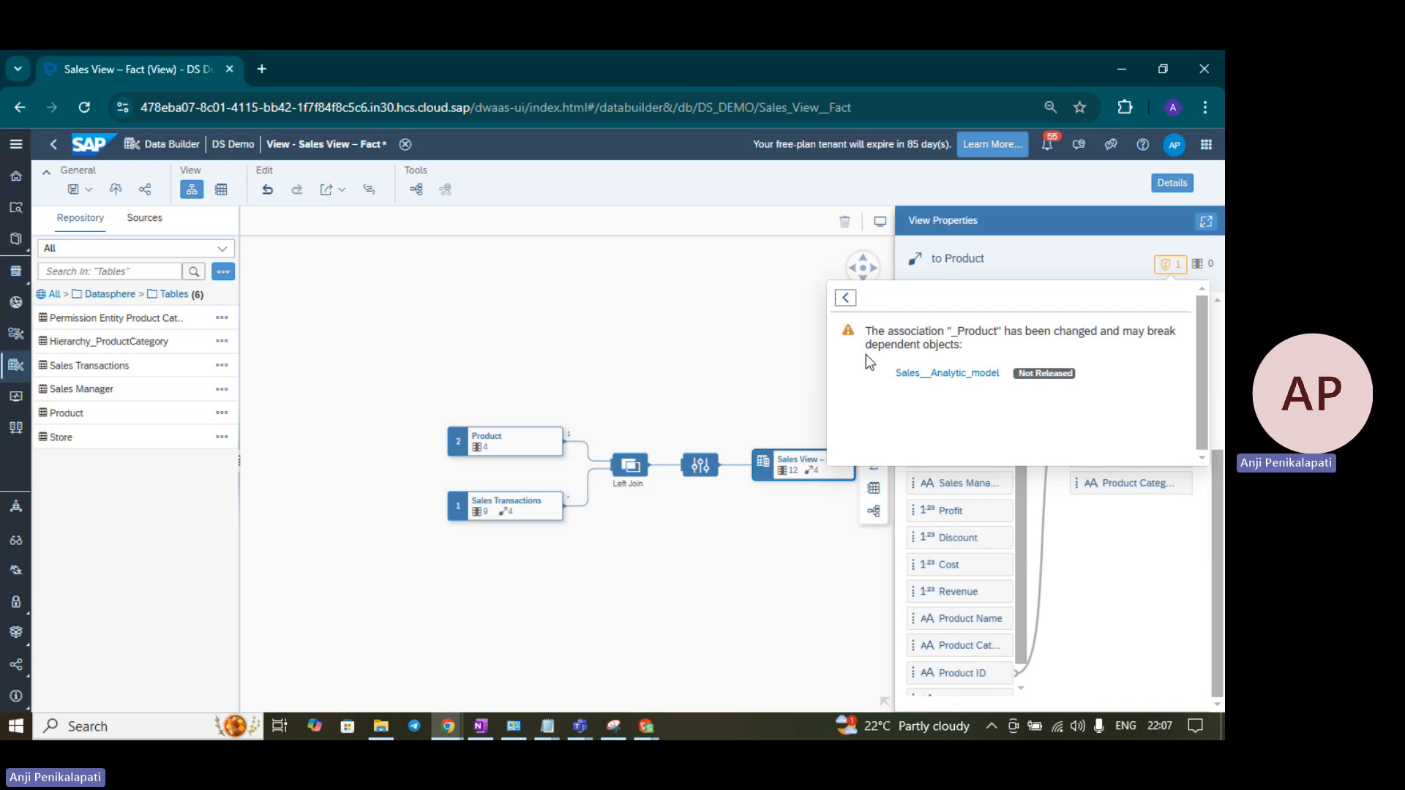
{"action": "left_click", "coordinate": [1171, 266]}
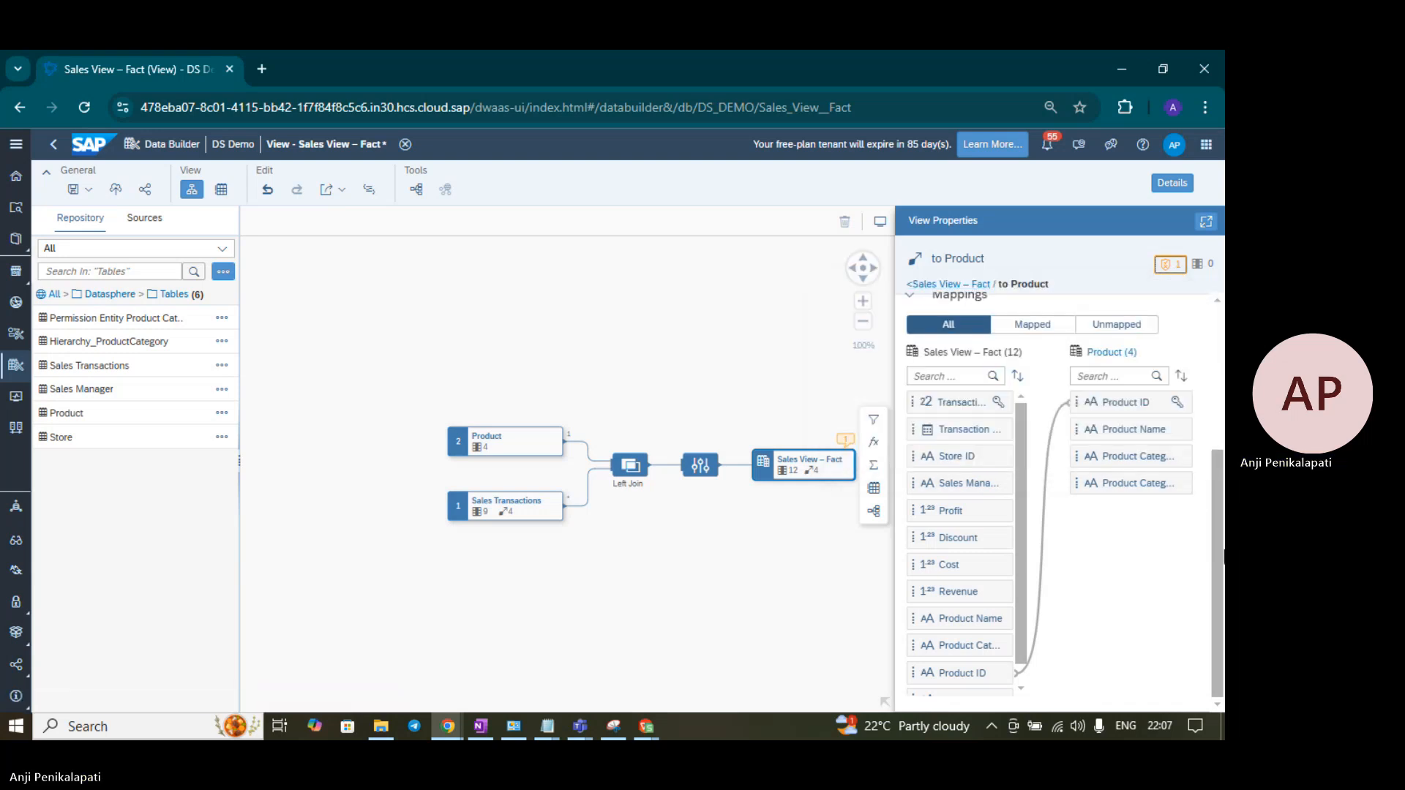
{"action": "scroll", "coordinate": [1195, 503], "scroll_direction": "up", "scroll_amount": 5}
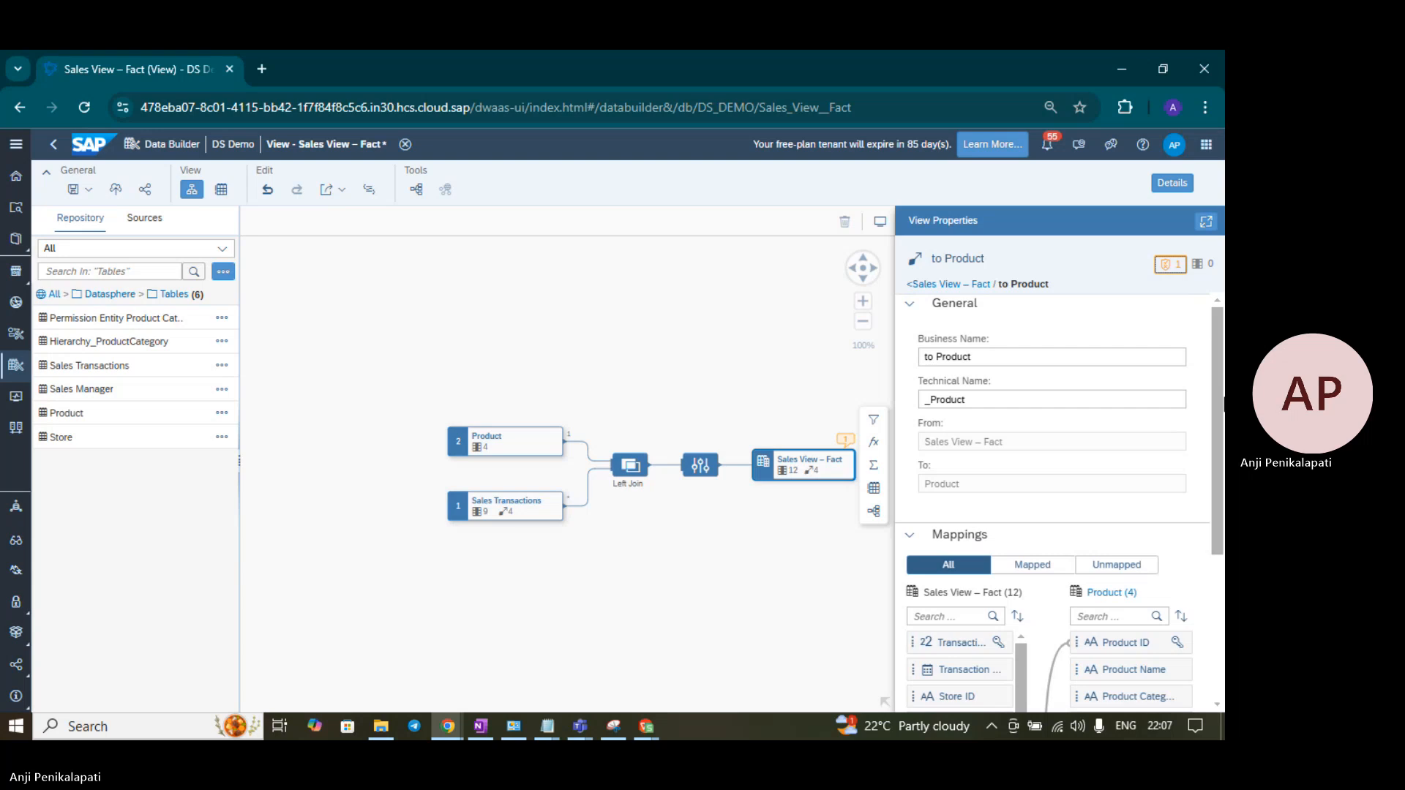
{"action": "mouse_move", "coordinate": [1222, 404]}
{"action": "left_mouse_down"}
{"action": "mouse_move", "coordinate": [1222, 505]}
{"action": "mouse_move", "coordinate": [1221, 407]}
{"action": "left_mouse_up"}
{"action": "left_click", "coordinate": [920, 287]}
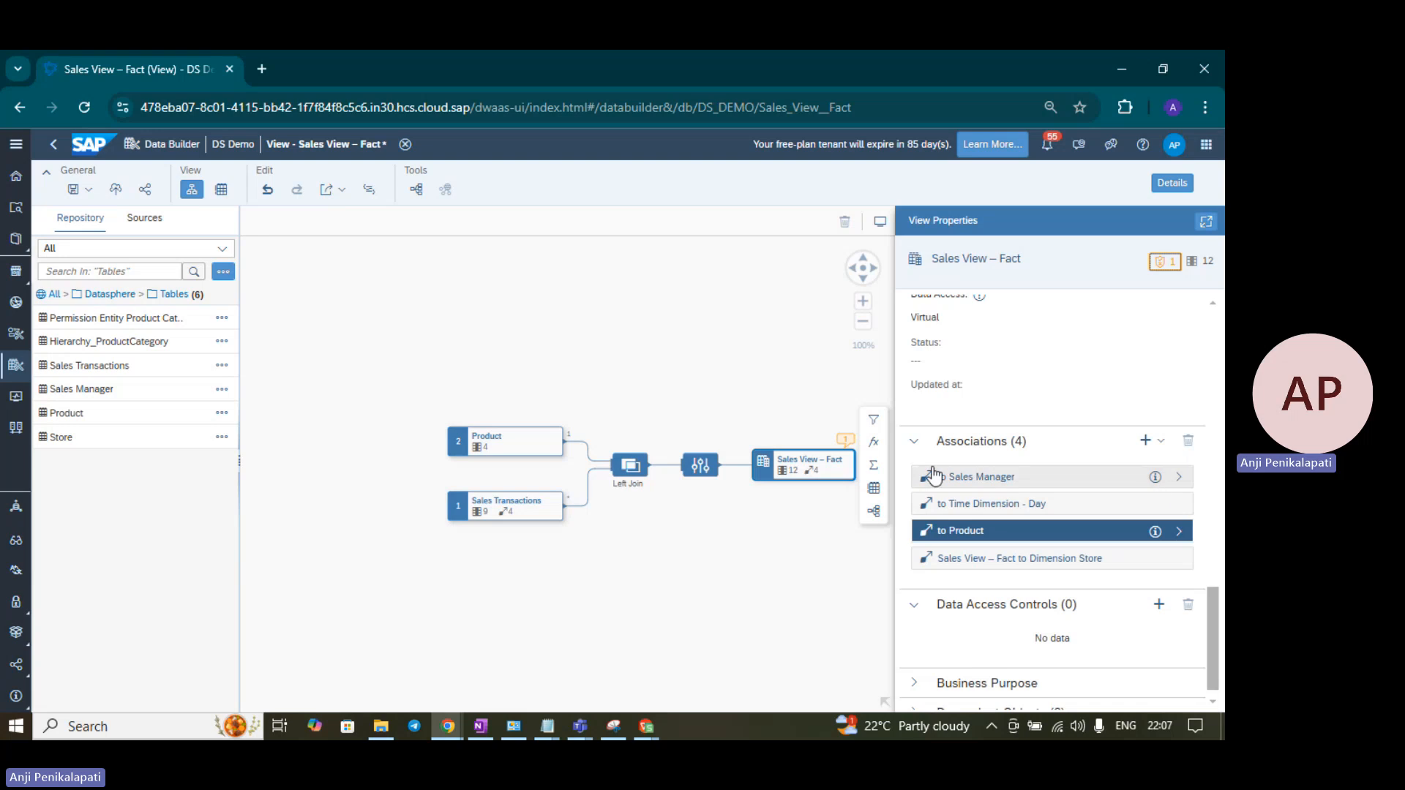
- Assign the DAC Product Category data access control from the Datasphere > DAC folder
{"action": "scroll", "coordinate": [718, 398], "scroll_direction": "up", "scroll_amount": 3}
{"action": "scroll", "coordinate": [751, 401], "scroll_direction": "down", "scroll_amount": 2}
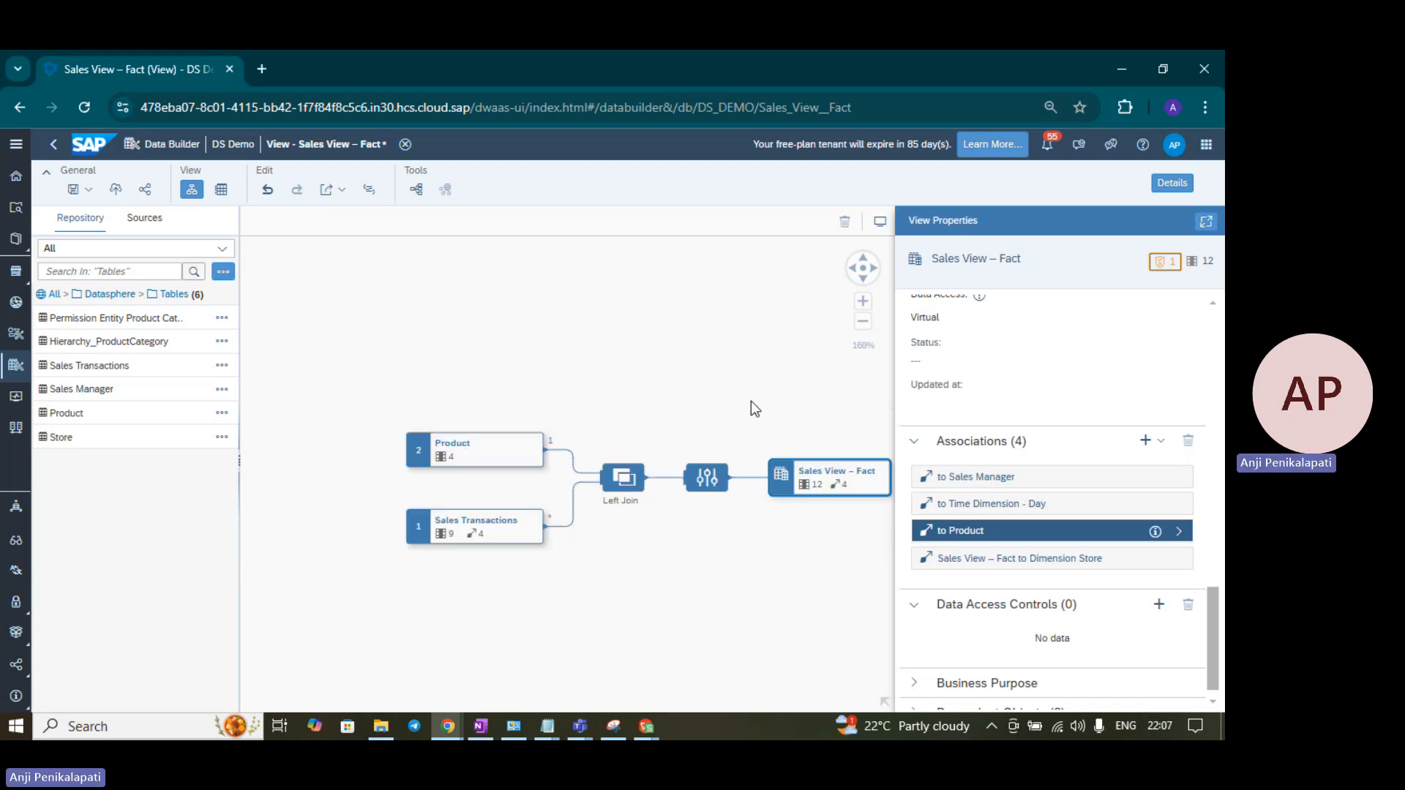
{"action": "scroll", "coordinate": [1169, 656], "scroll_direction": "up", "scroll_amount": 3}
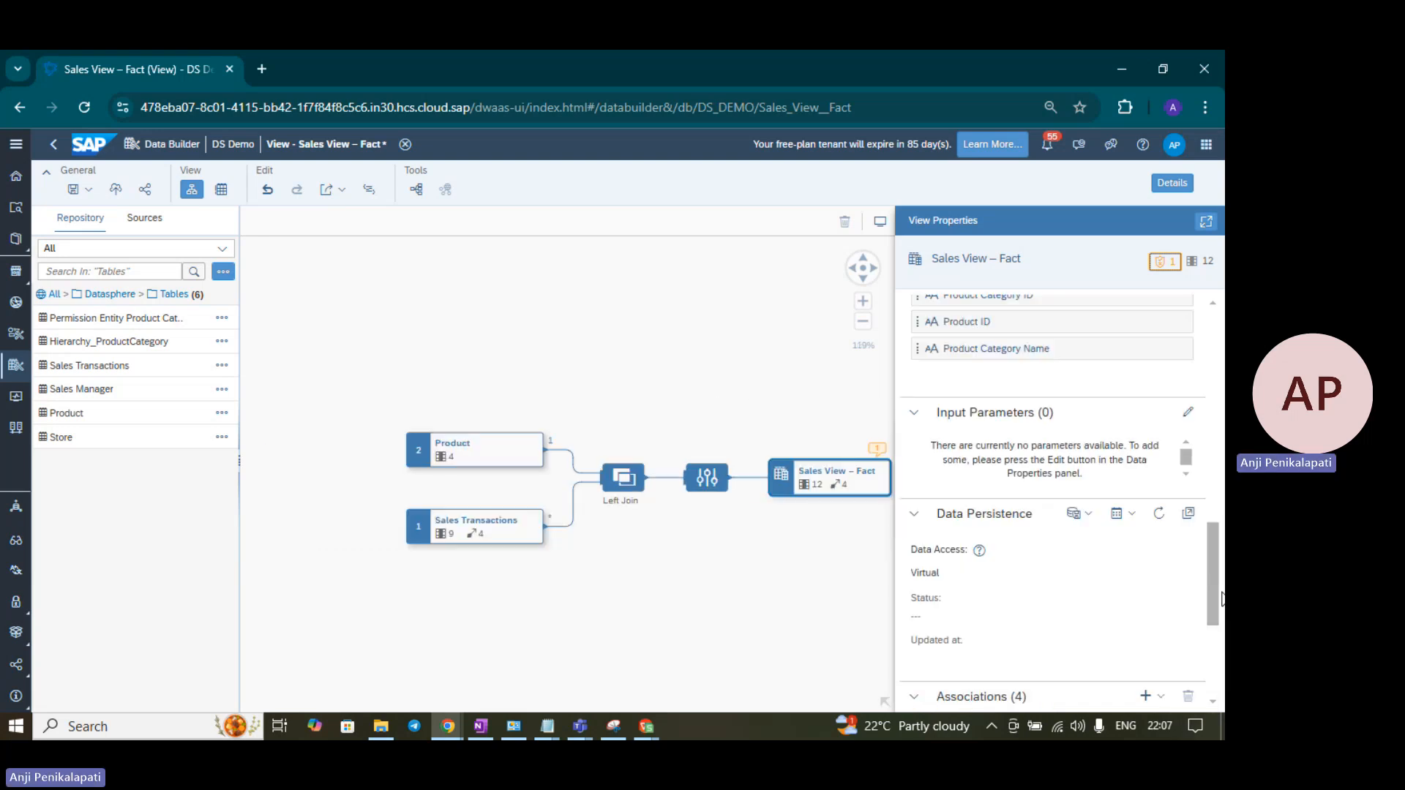
{"action": "scroll", "coordinate": [1169, 656], "scroll_direction": "down", "scroll_amount": 4}
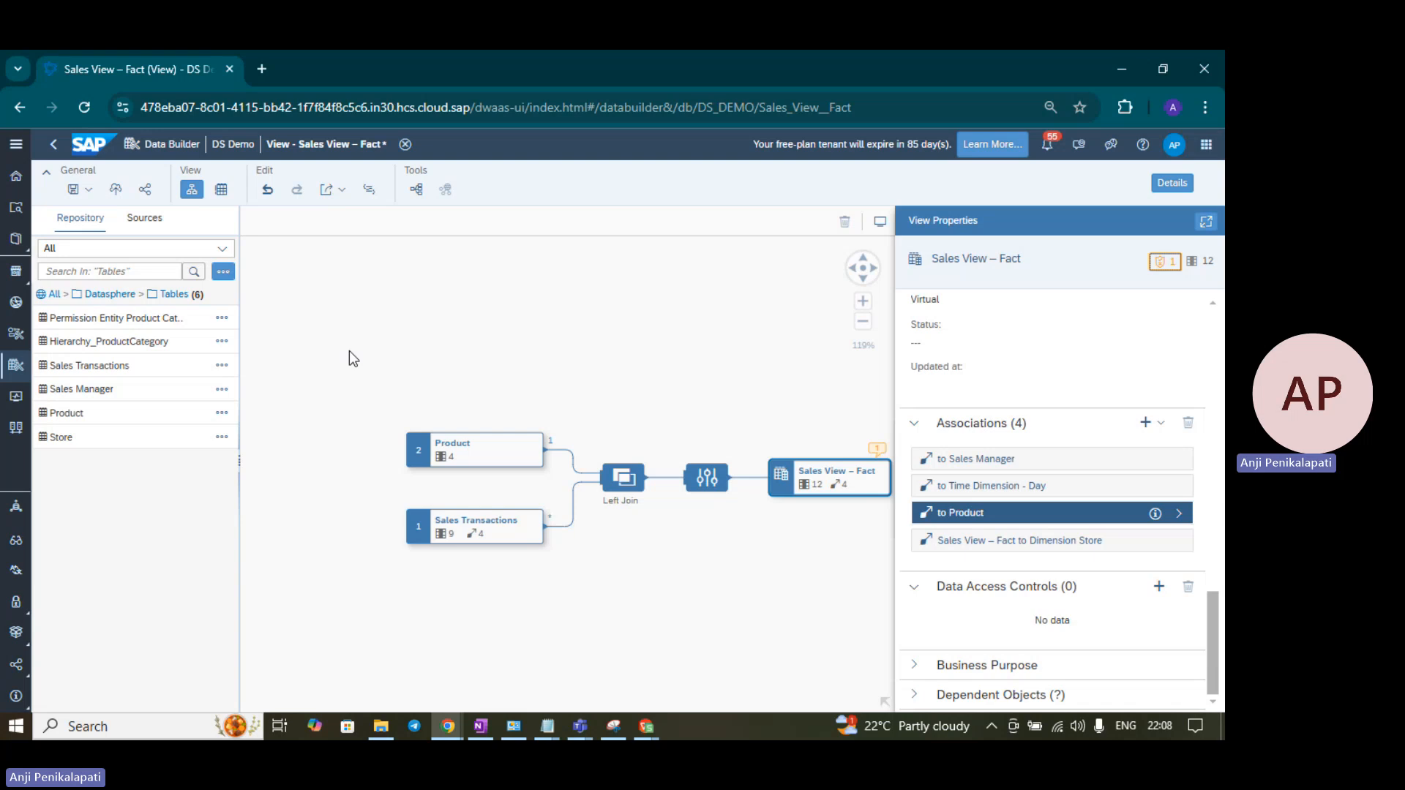
{"action": "left_click", "coordinate": [1160, 587]}
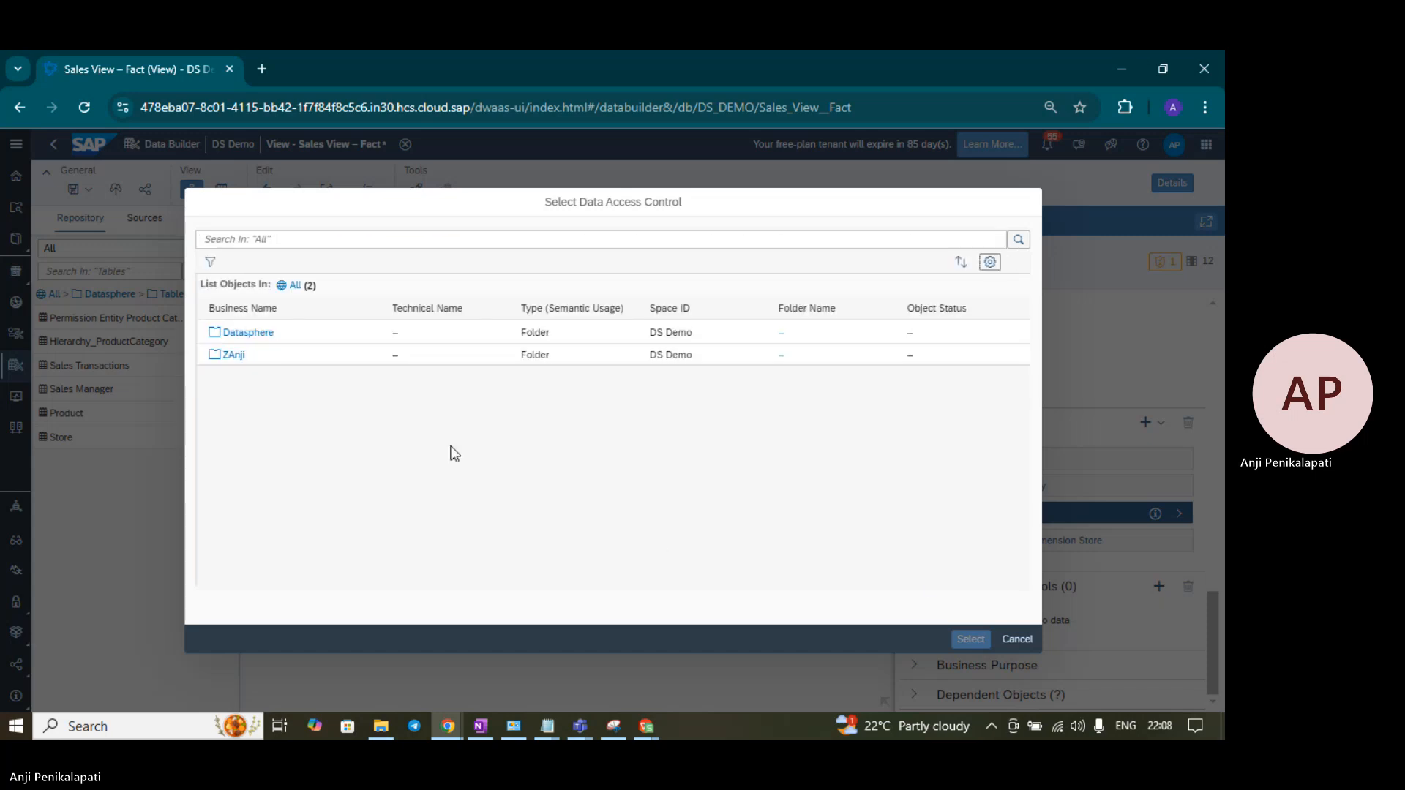
{"action": "left_click", "coordinate": [247, 333]}
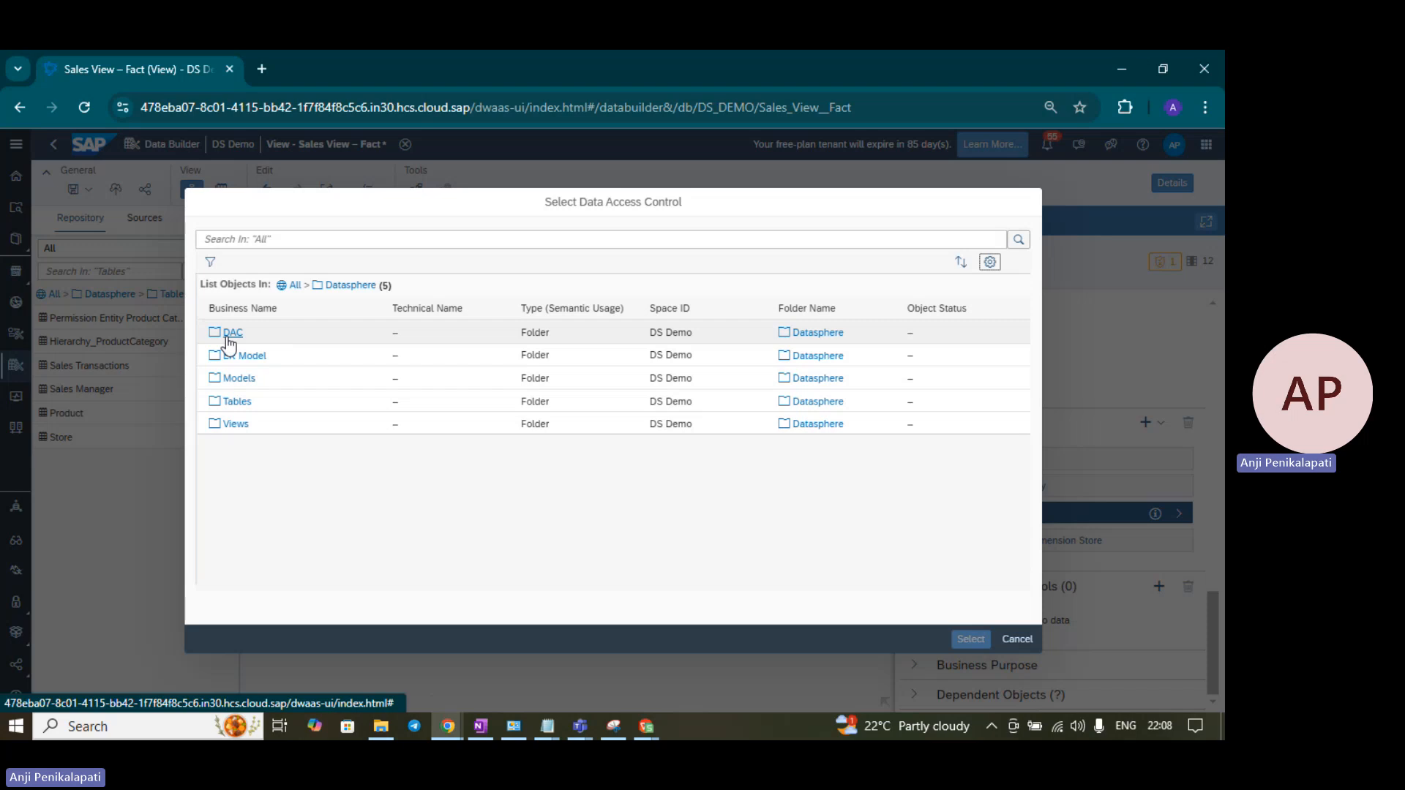
{"action": "left_click", "coordinate": [228, 333]}
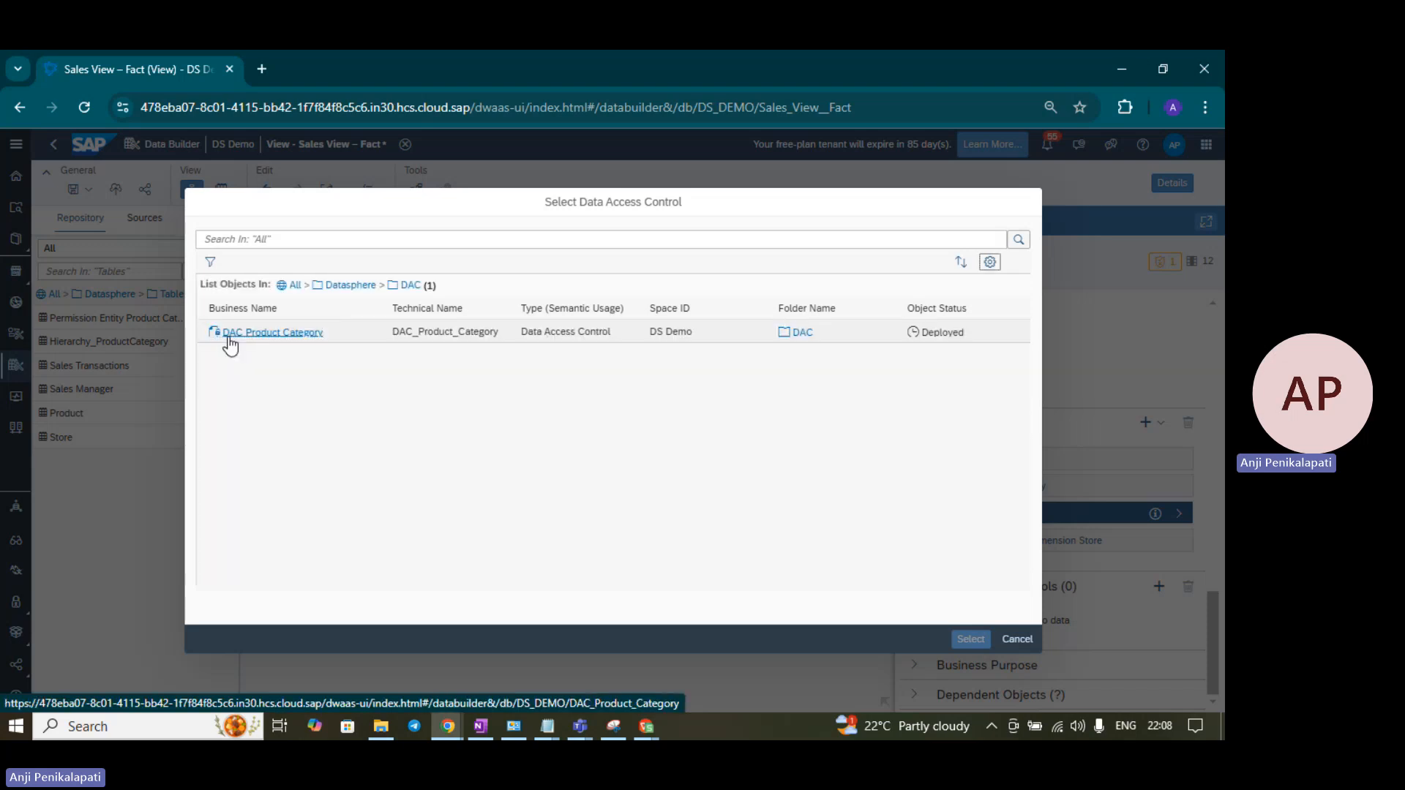
{"action": "left_click", "coordinate": [336, 338]}
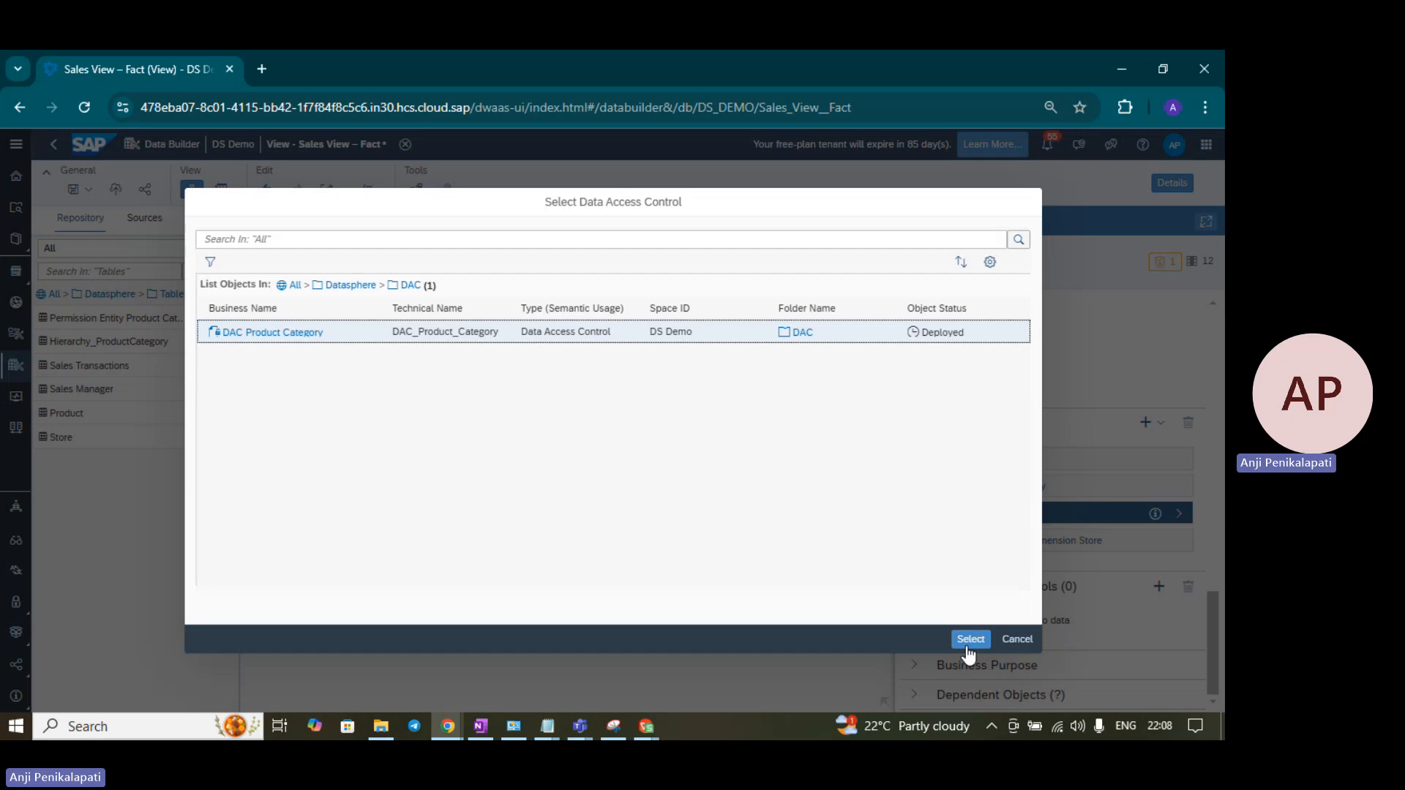
{"action": "left_click", "coordinate": [970, 641]}
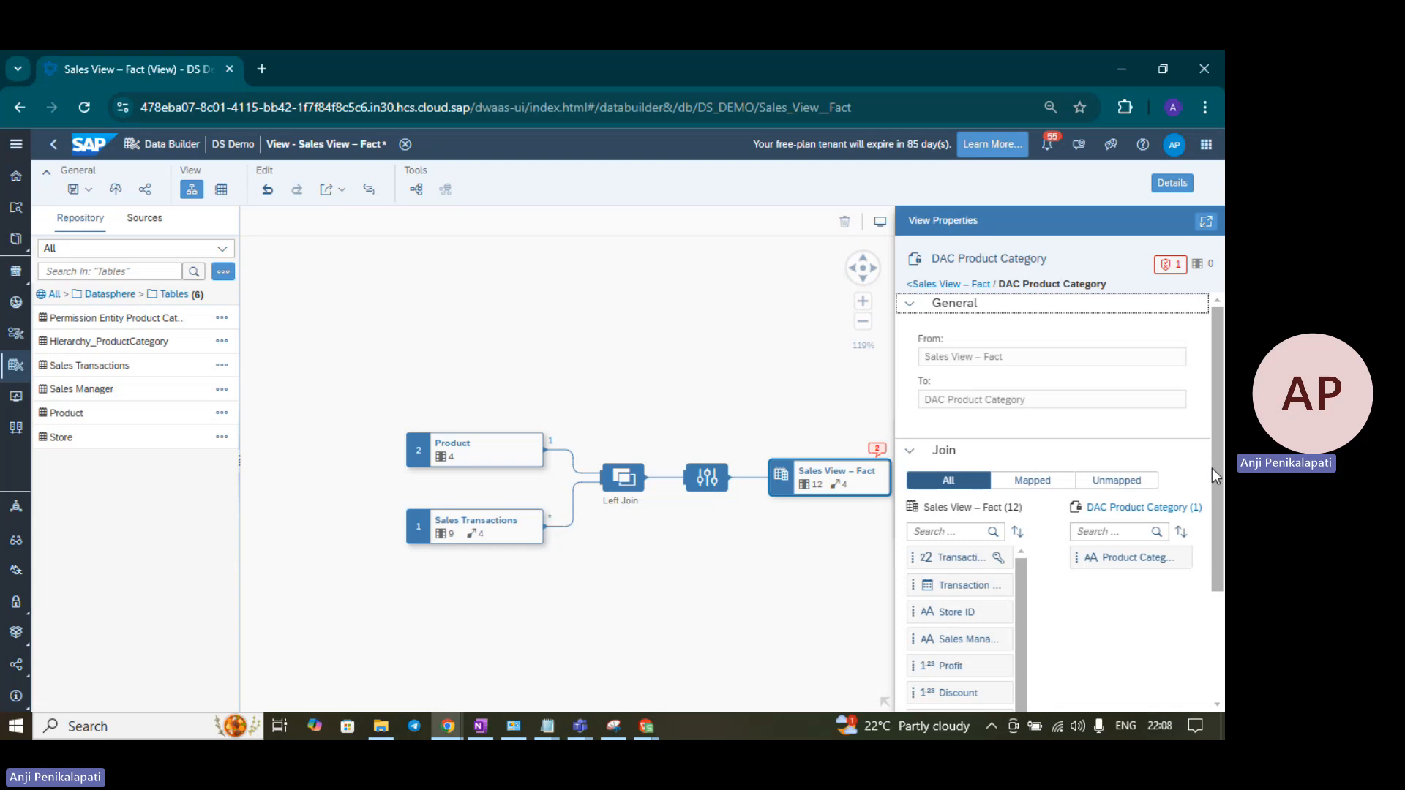
- Search the view columns for 'produ' and map Product Category Name to the DAC's category column
{"action": "left_click_drag", "start_coordinate": [1219, 441], "coordinate": [1211, 500]}
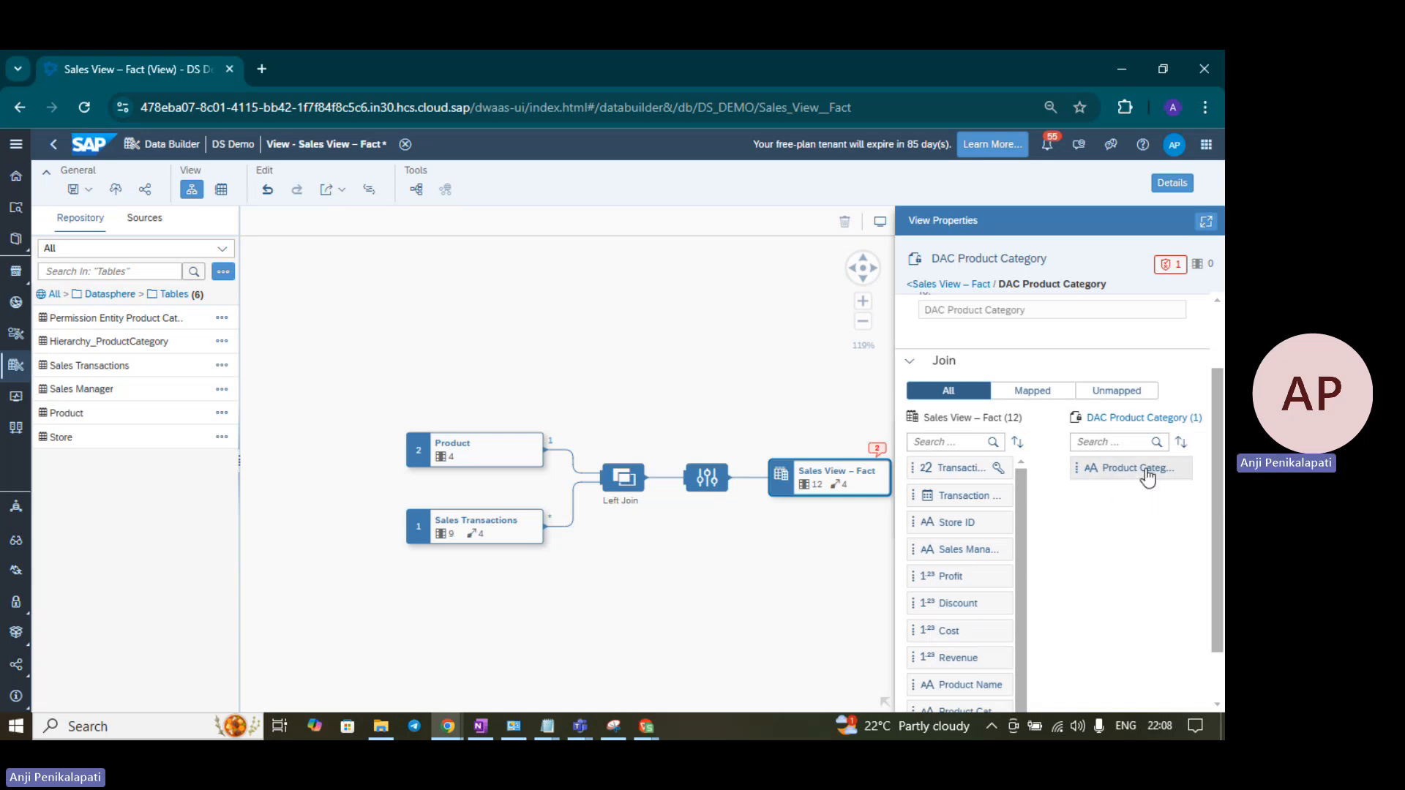
{"action": "left_click", "coordinate": [954, 440]}
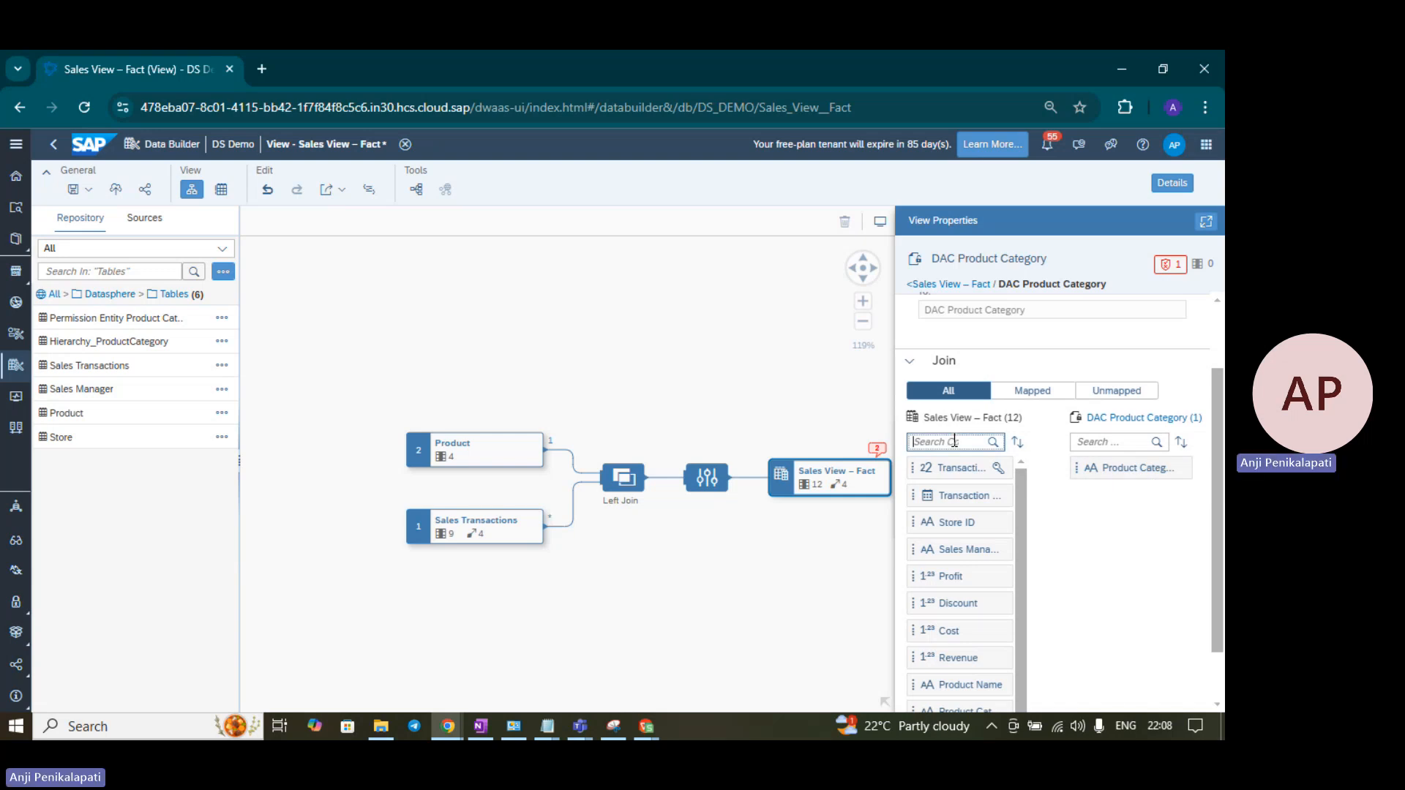
{"action": "type", "text": "produc"}
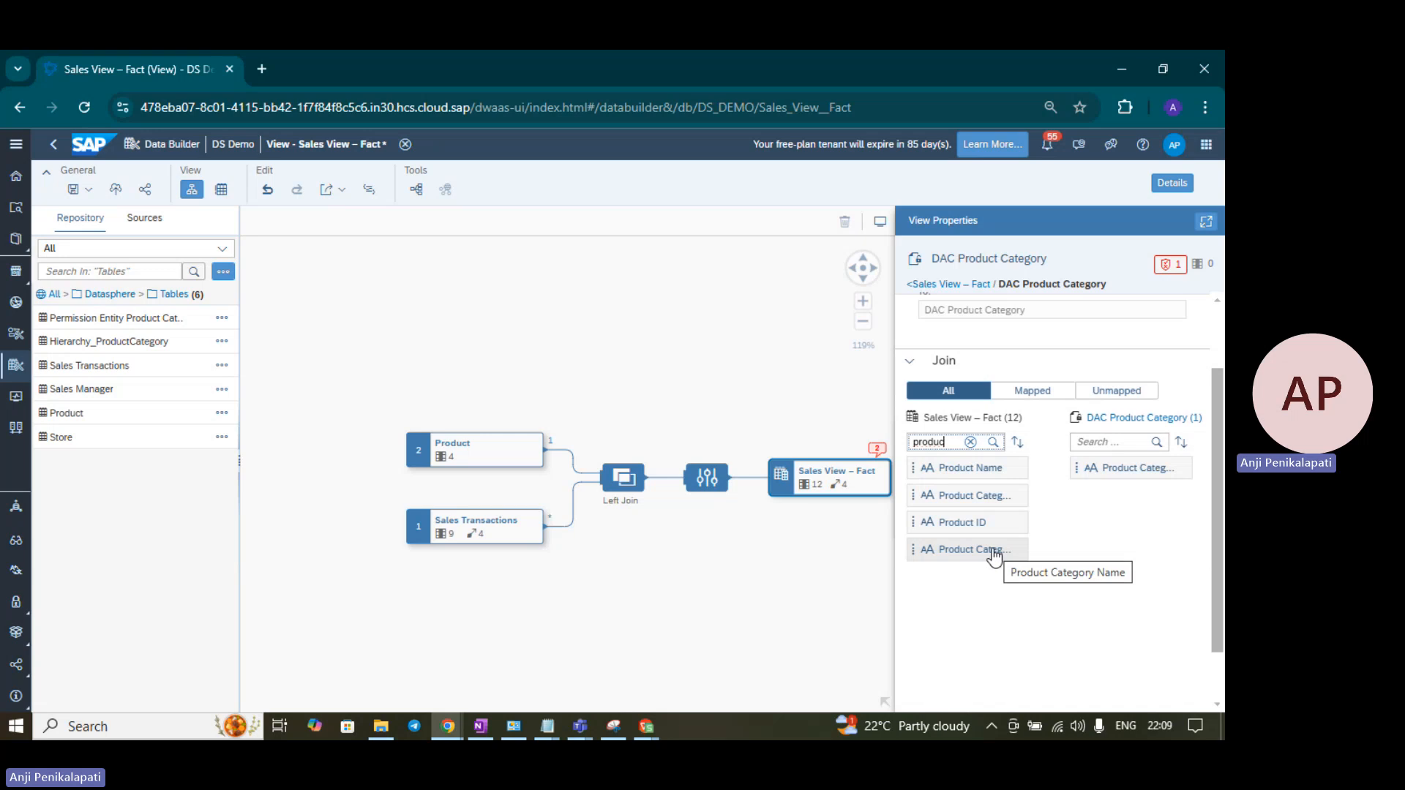
{"action": "left_click_drag", "start_coordinate": [991, 552], "coordinate": [1122, 476]}
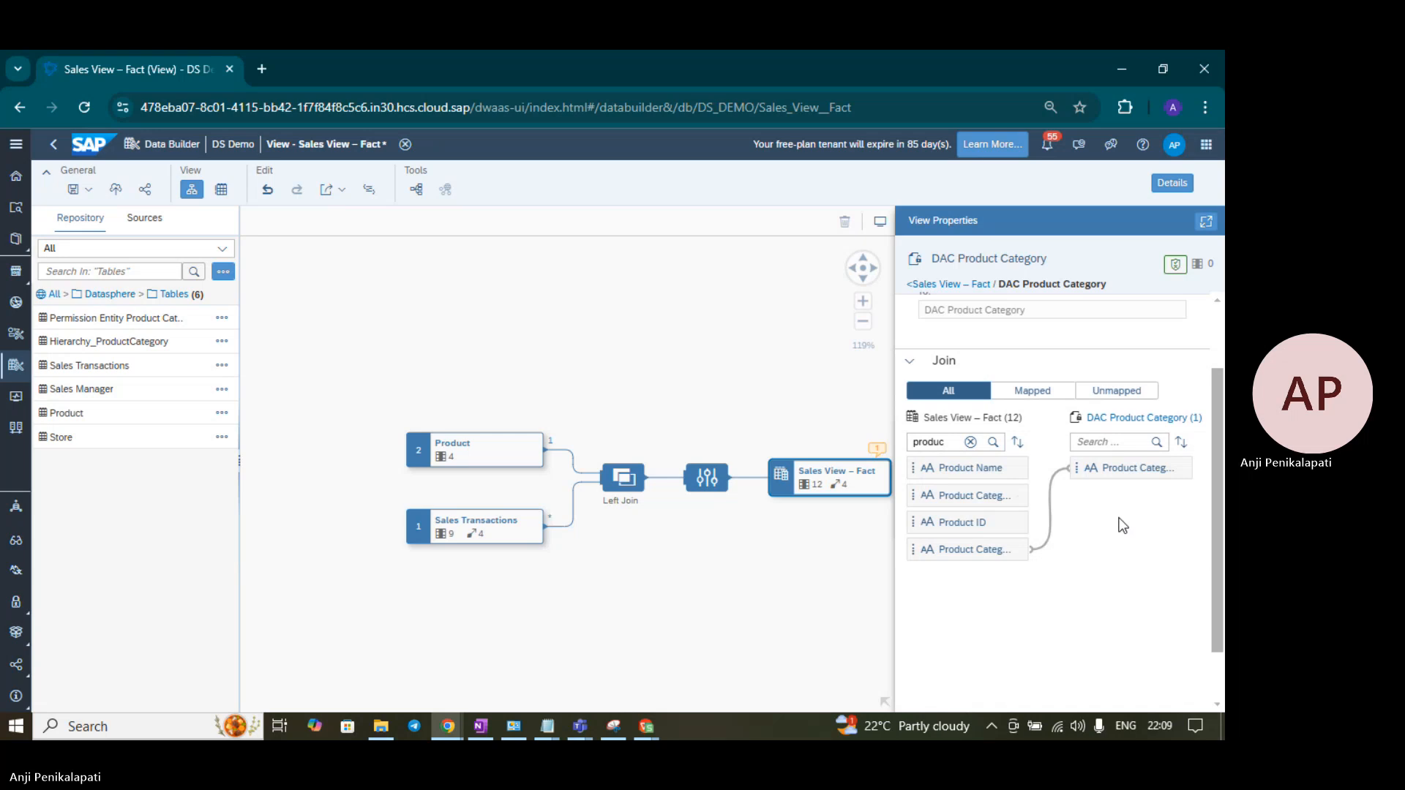
{"action": "scroll", "coordinate": [1123, 525], "scroll_direction": "up", "scroll_amount": 2}
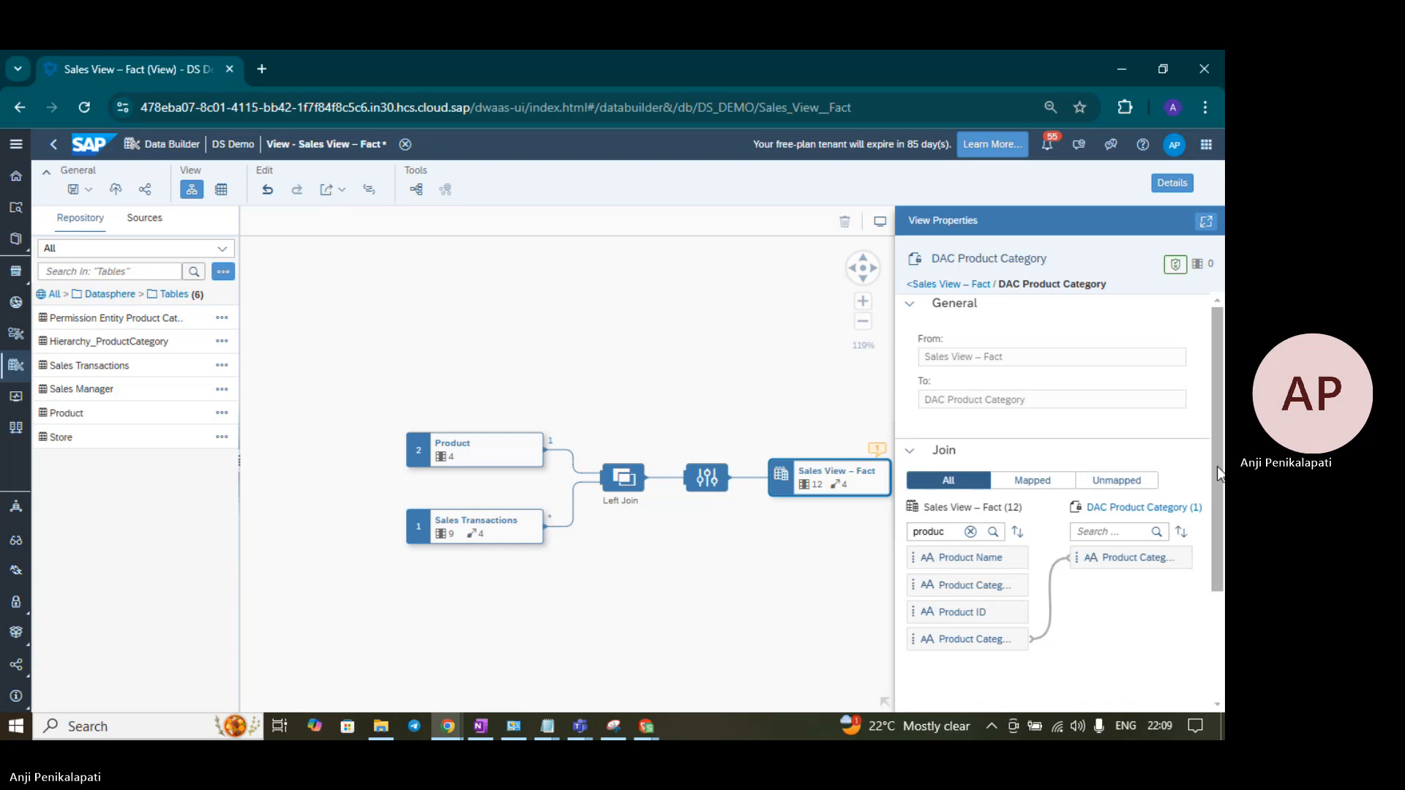
{"action": "left_click", "coordinate": [947, 285]}
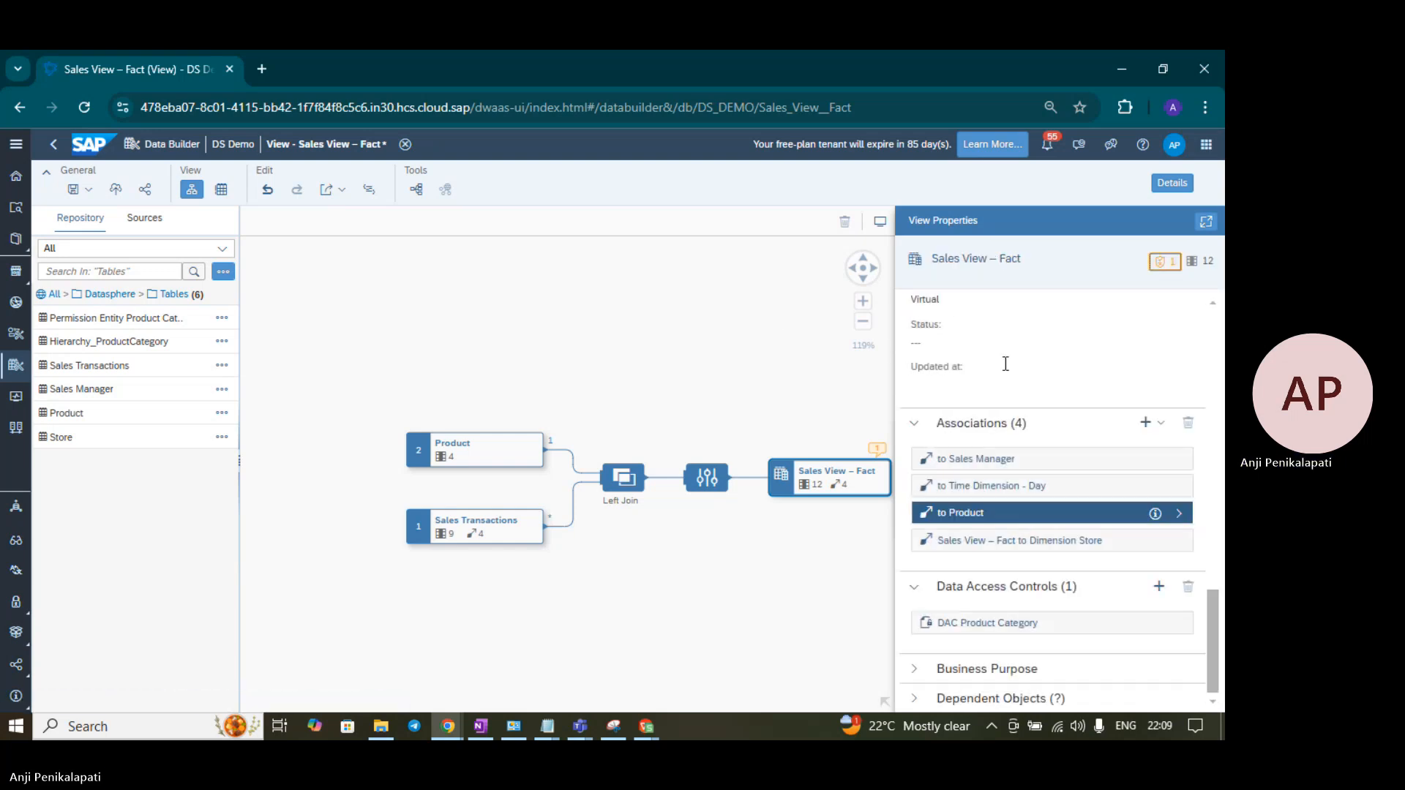
{"action": "scroll", "coordinate": [1108, 385], "scroll_direction": "up", "scroll_amount": 3}
{"action": "scroll", "coordinate": [1108, 384], "scroll_direction": "up", "scroll_amount": 10}
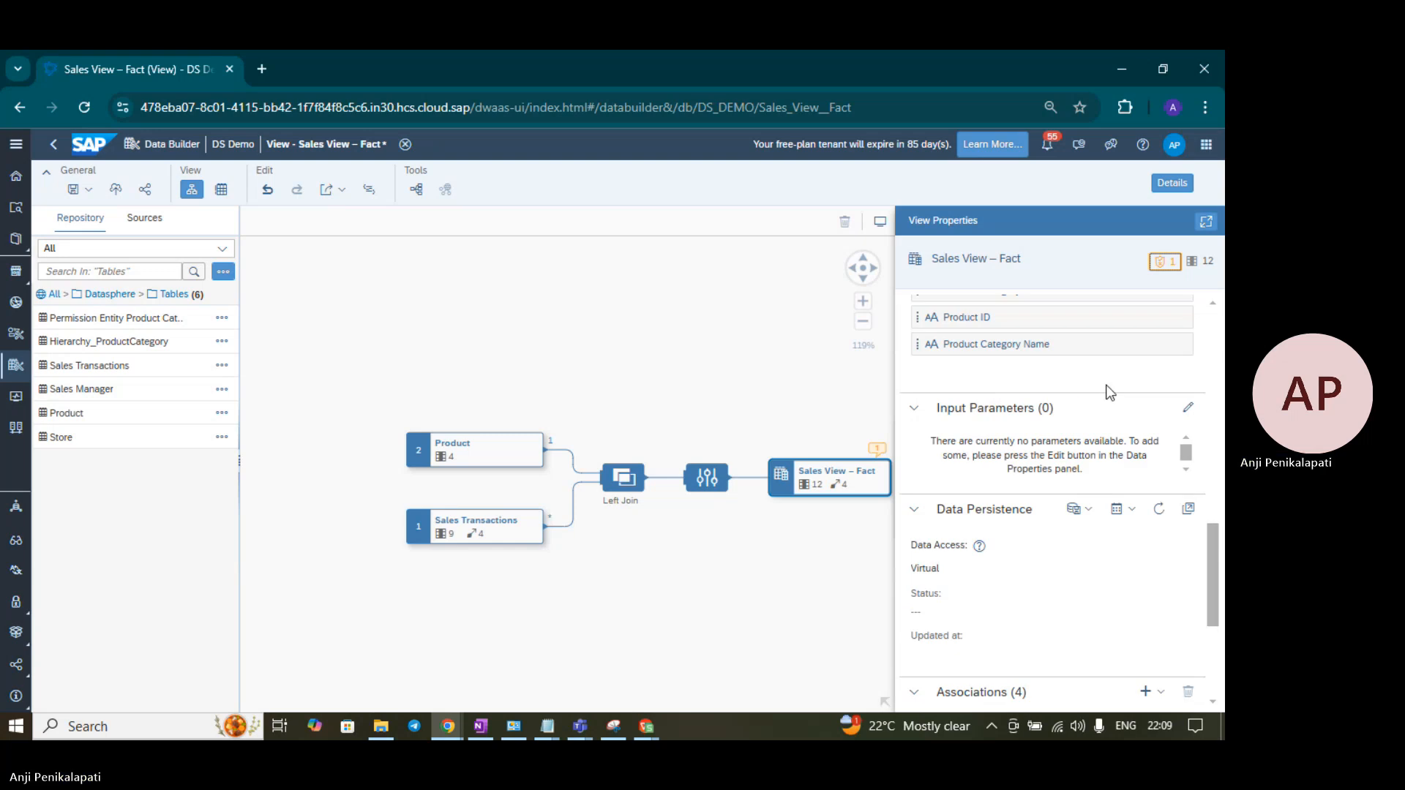
{"action": "scroll", "coordinate": [1111, 392], "scroll_direction": "up", "scroll_amount": 1}
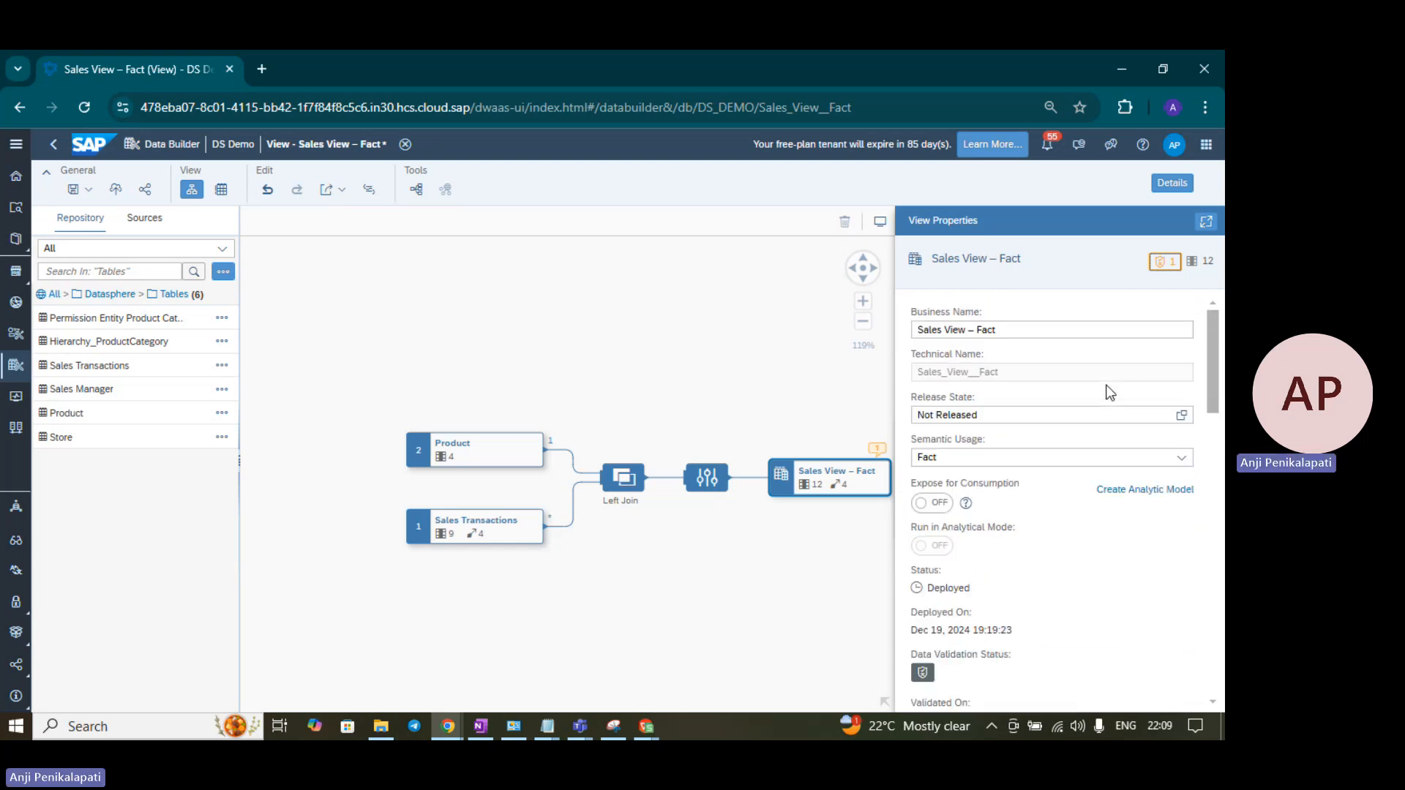
{"action": "scroll", "coordinate": [1111, 393], "scroll_direction": "down", "scroll_amount": 15}
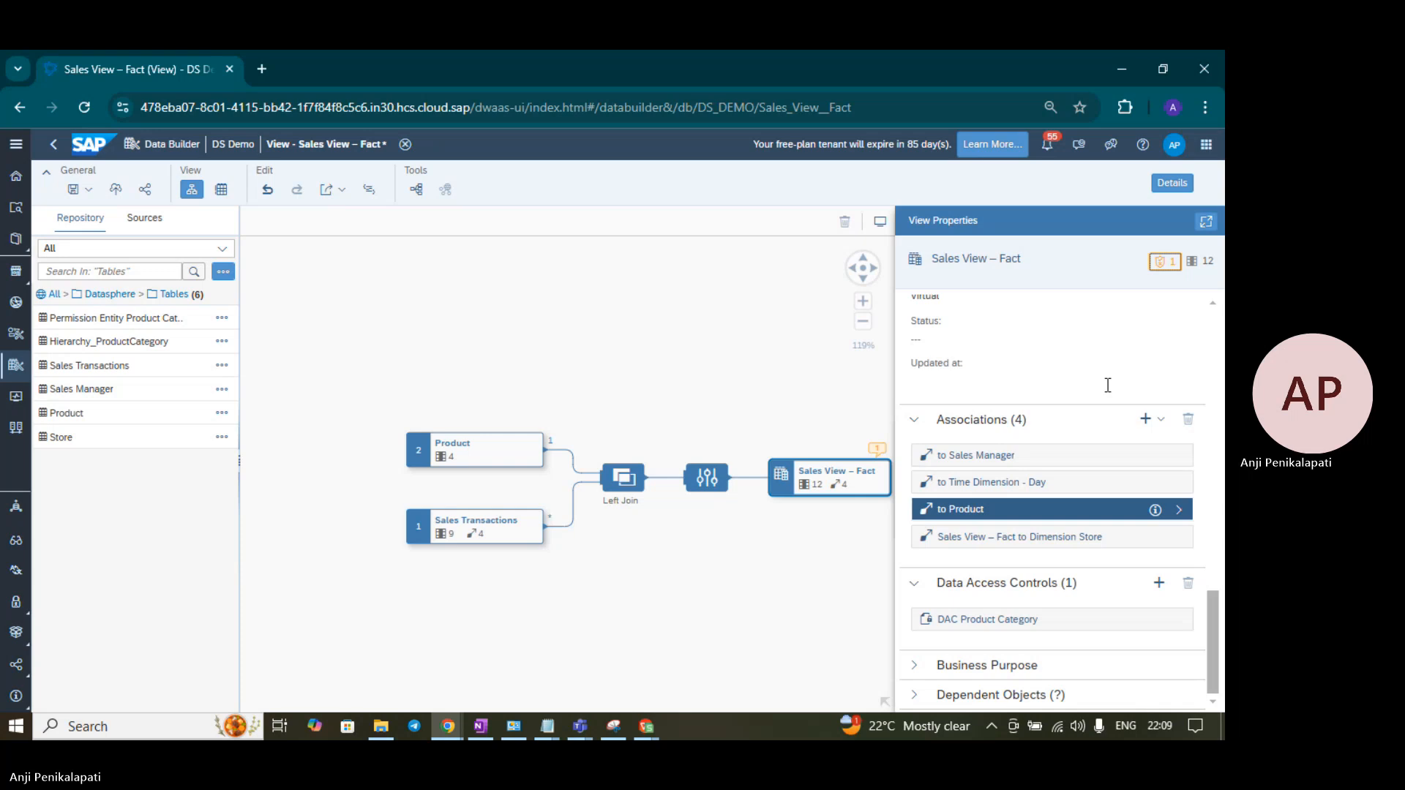
- Give the Product source in the diagram the alias ProductDim_DAC
{"action": "left_click", "coordinate": [488, 445]}
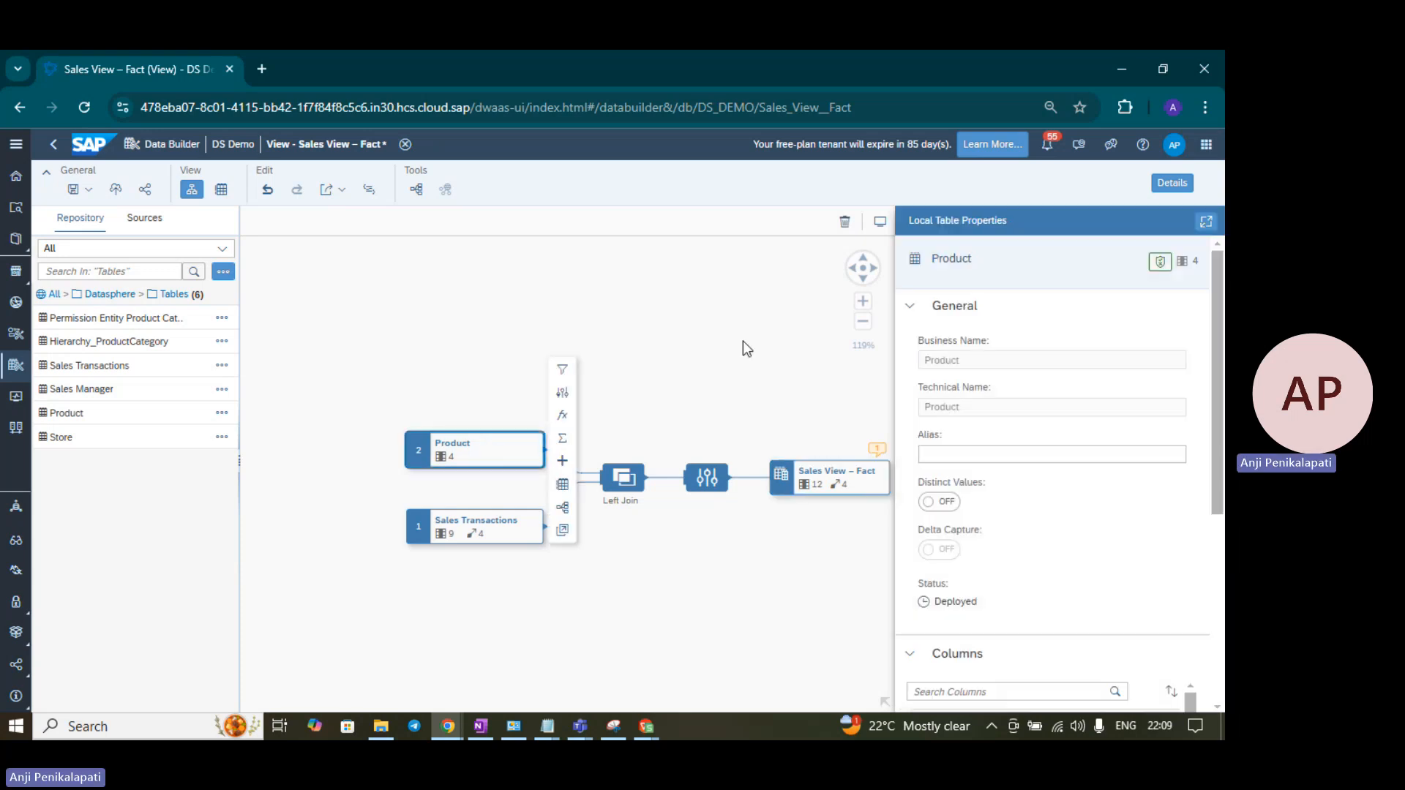
{"action": "left_click", "coordinate": [997, 451]}
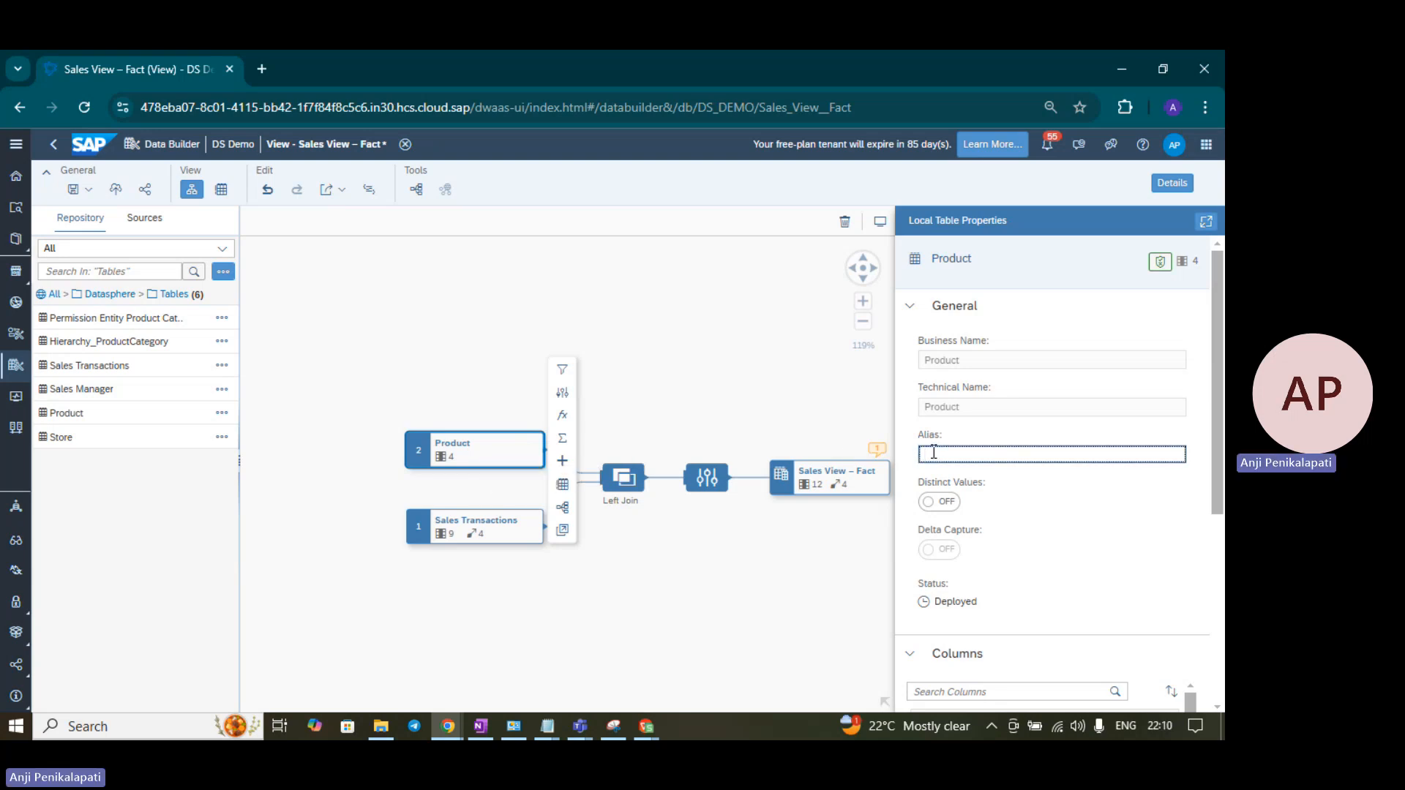
{"action": "type", "text": "P"}
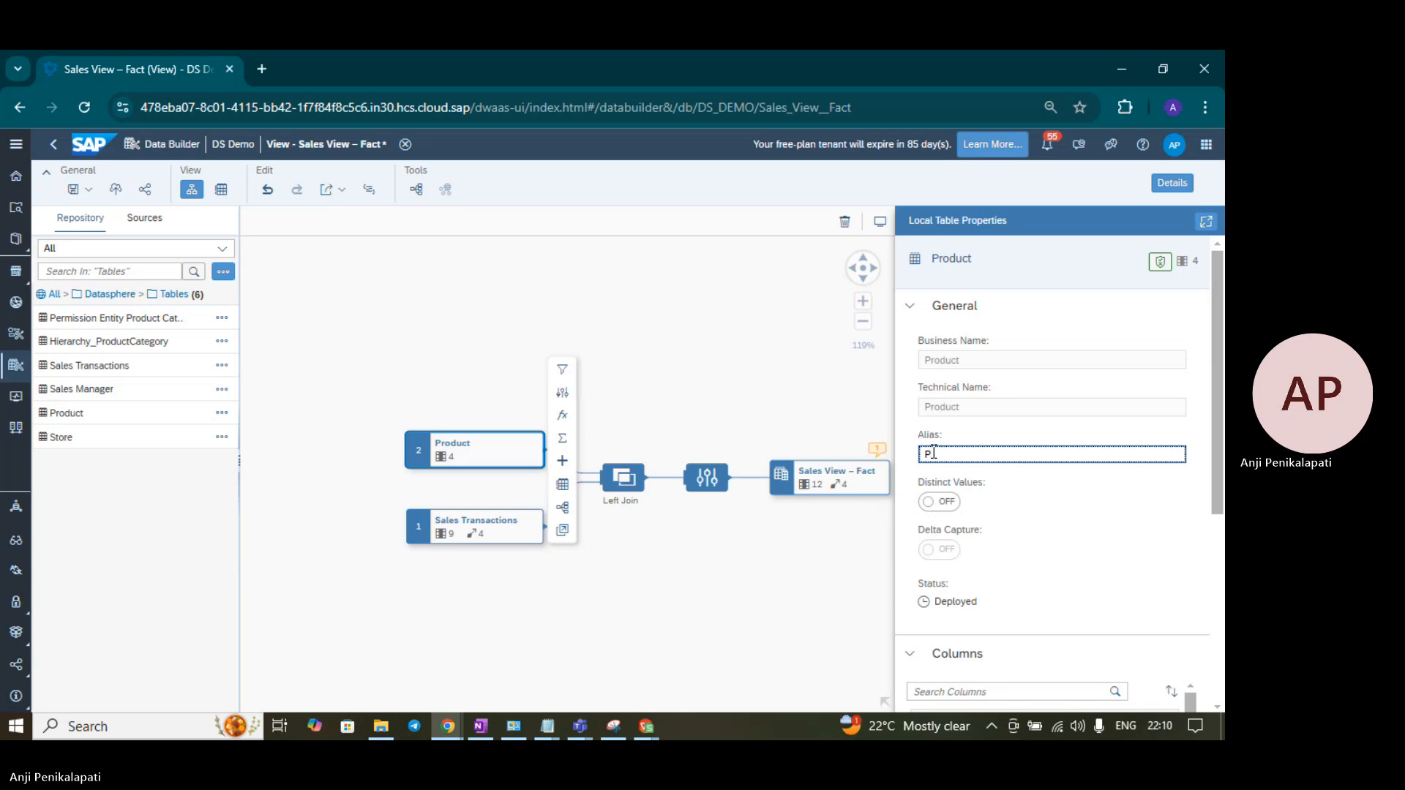
{"action": "type", "text": "roduct"}
{"action": "type", "text": "duct"}
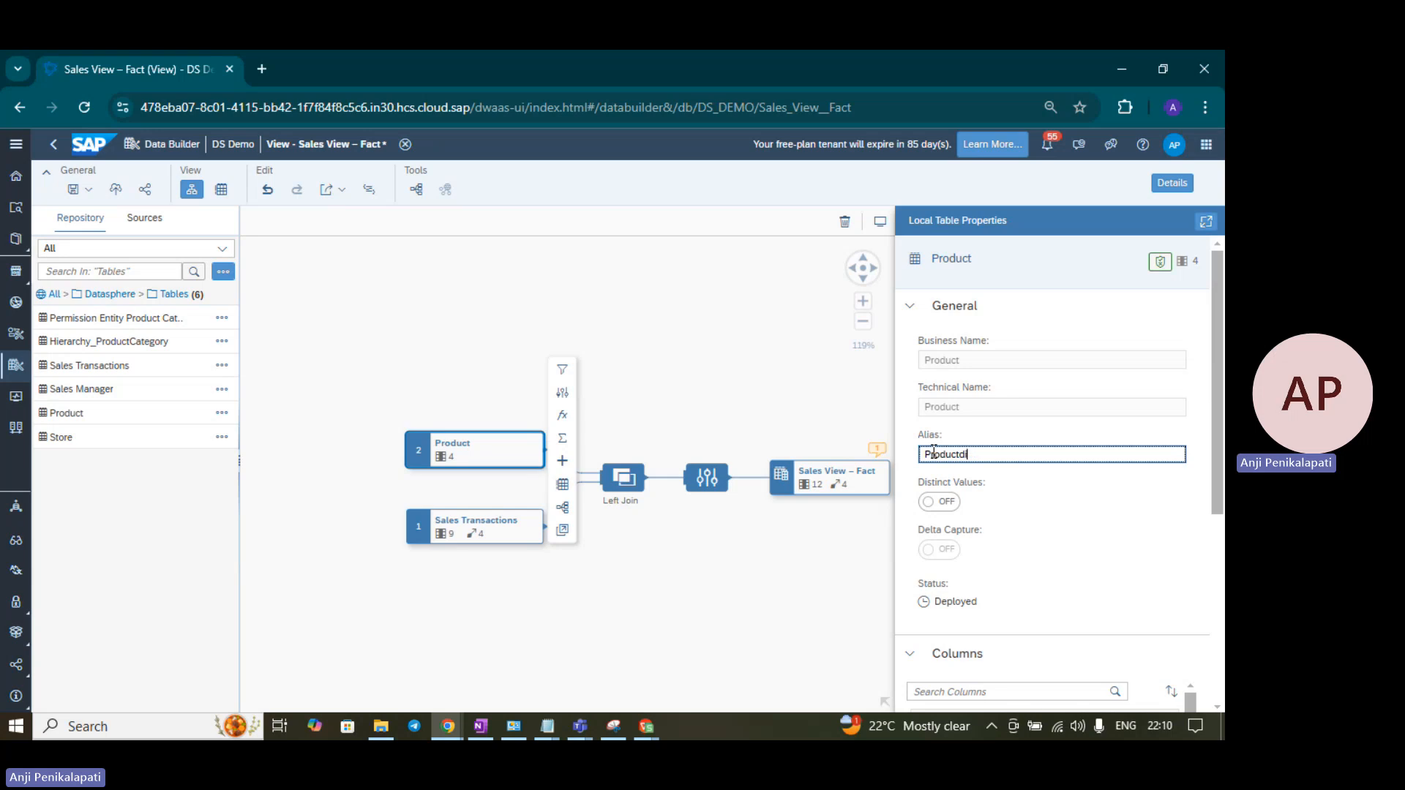
{"action": "type", "text": "D"}
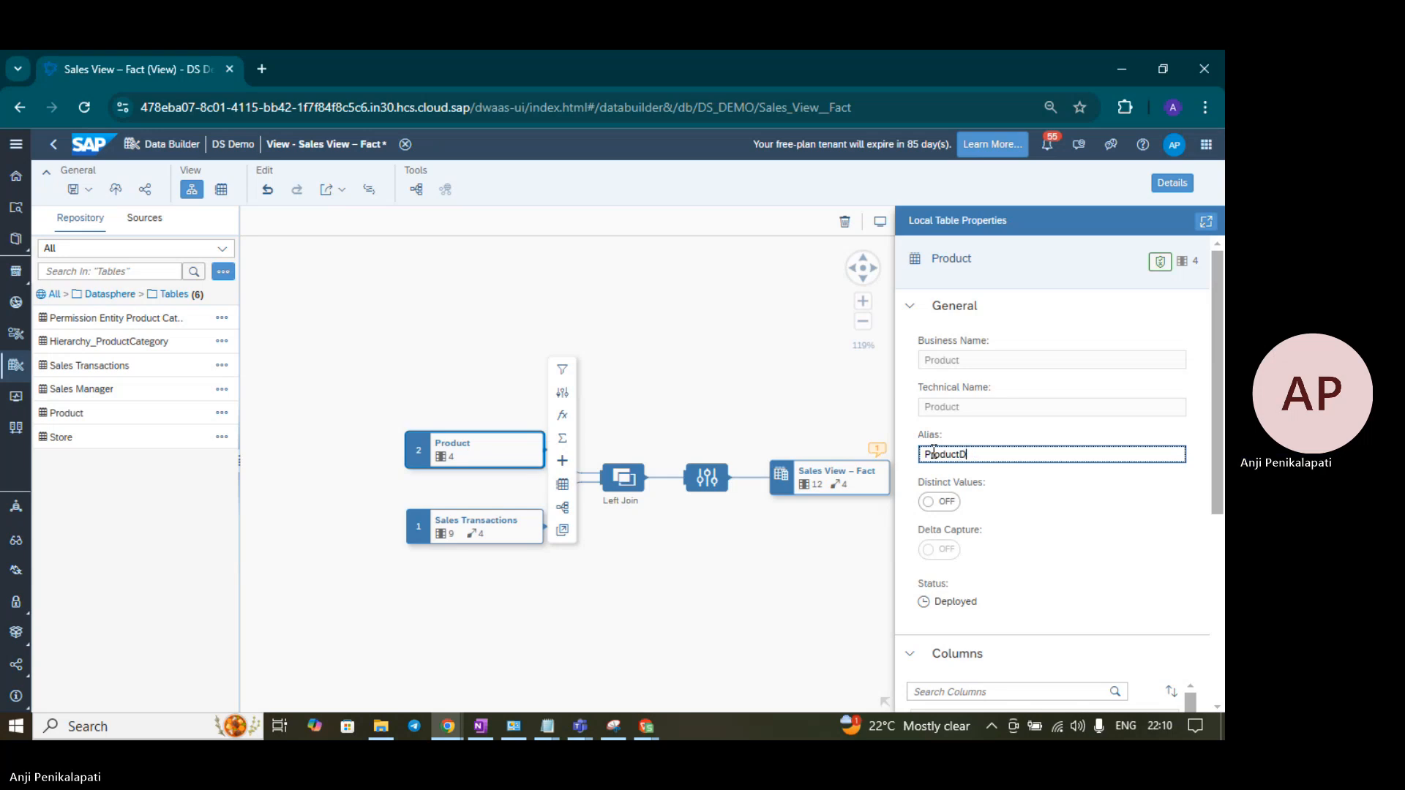
{"action": "type", "text": "im_DAC"}
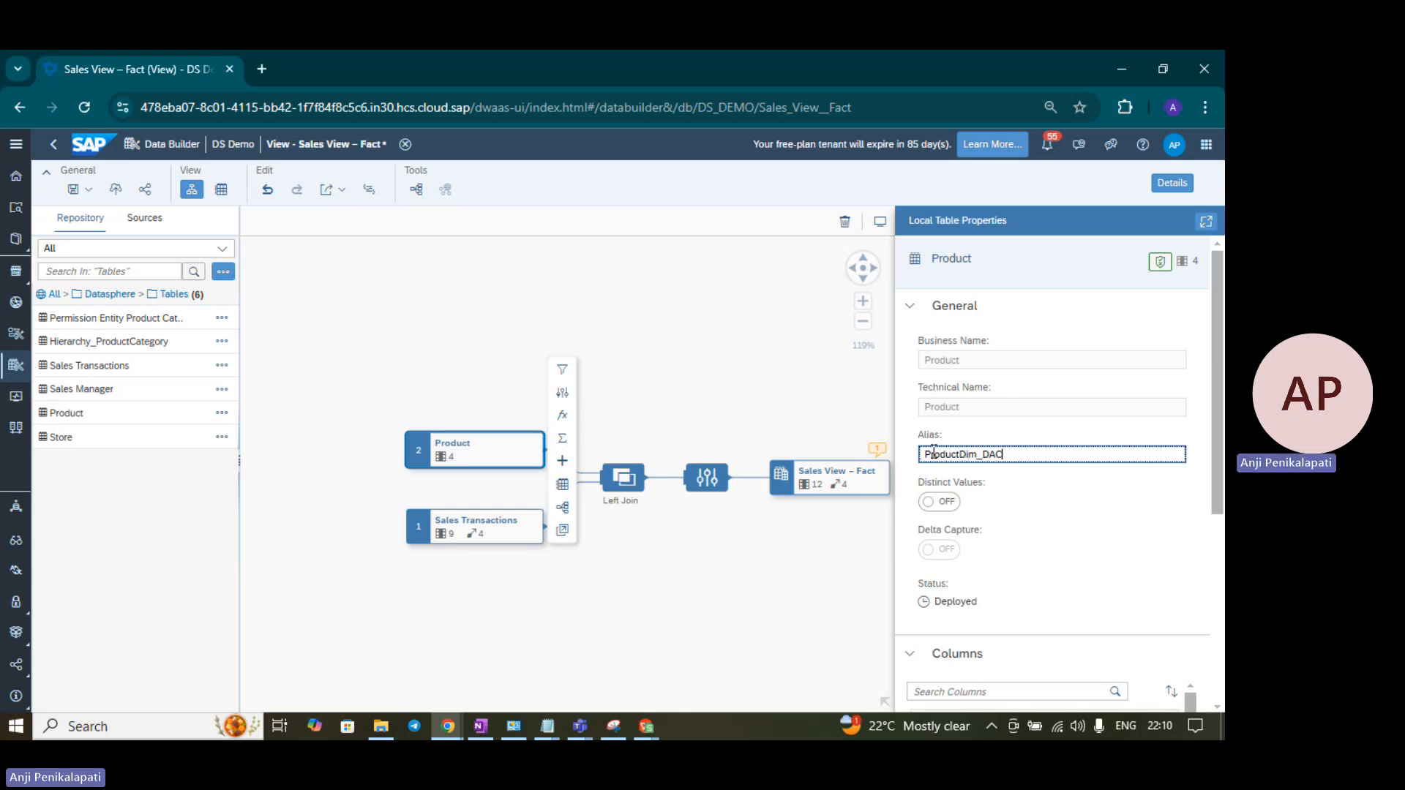
{"action": "left_click", "coordinate": [847, 392]}
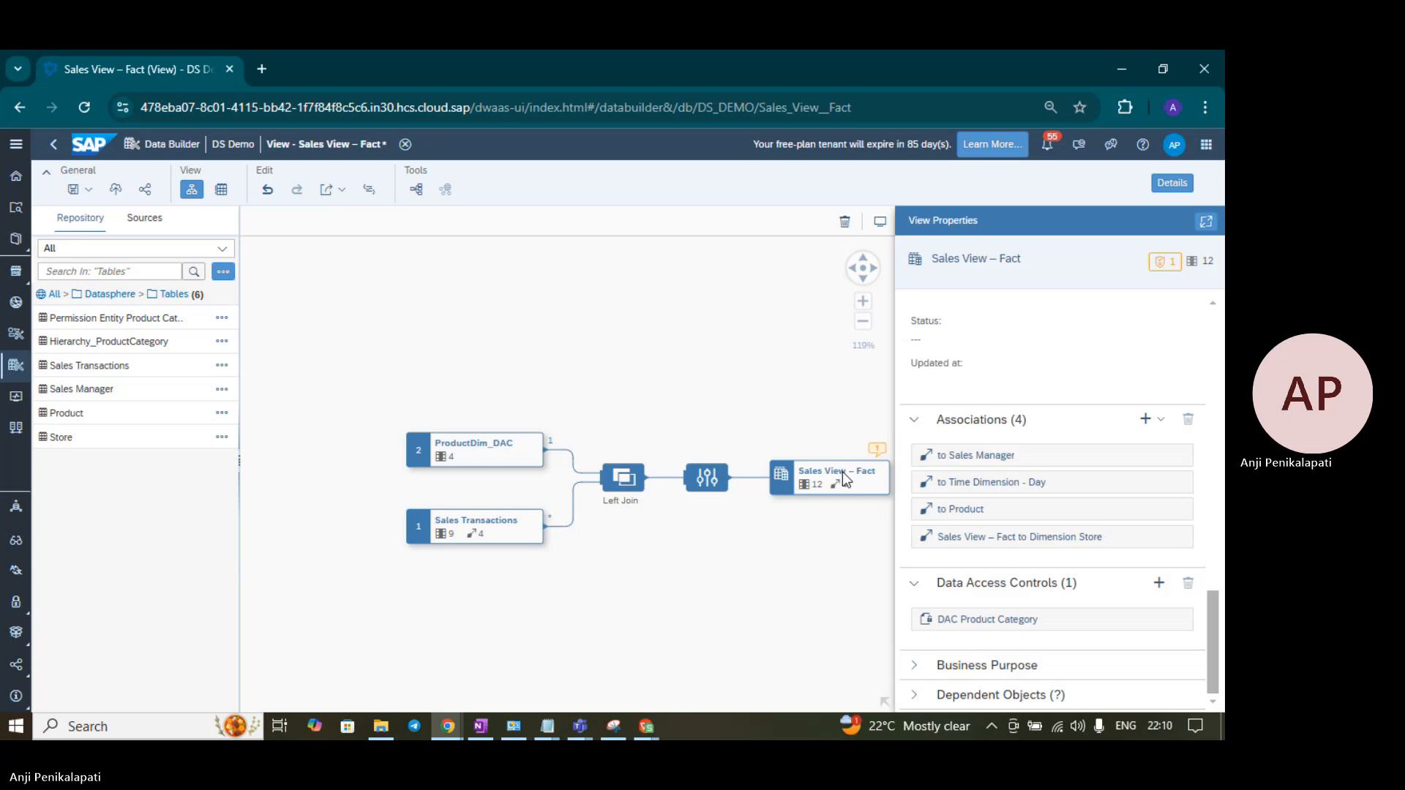
- Save and deploy Sales View – Fact, choosing Save Anyway and Deploy Anyway past the warnings
{"action": "scroll", "coordinate": [372, 357], "scroll_direction": "down", "scroll_amount": 5}
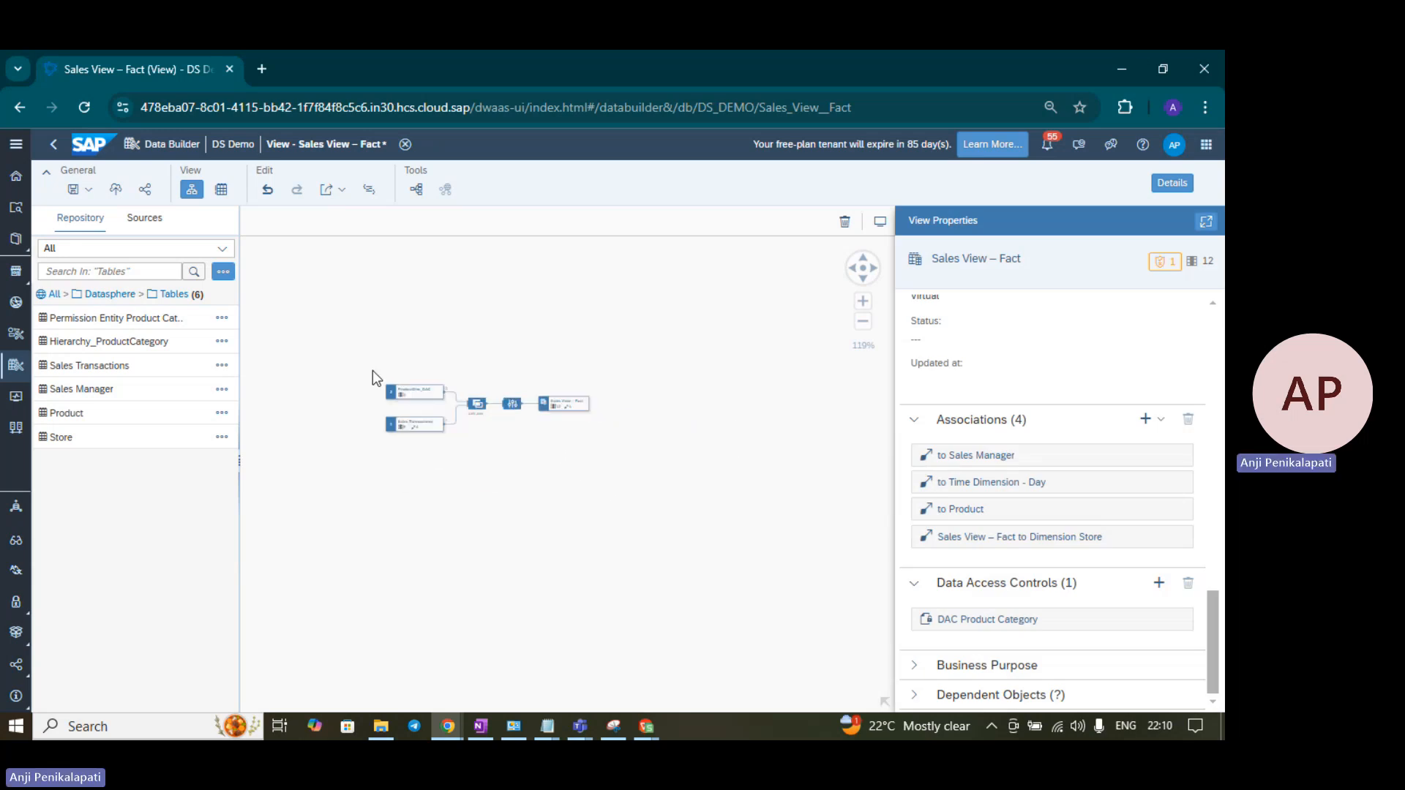
{"action": "scroll", "coordinate": [373, 372], "scroll_direction": "up", "scroll_amount": 5}
{"action": "scroll", "coordinate": [373, 372], "scroll_direction": "up", "scroll_amount": 1}
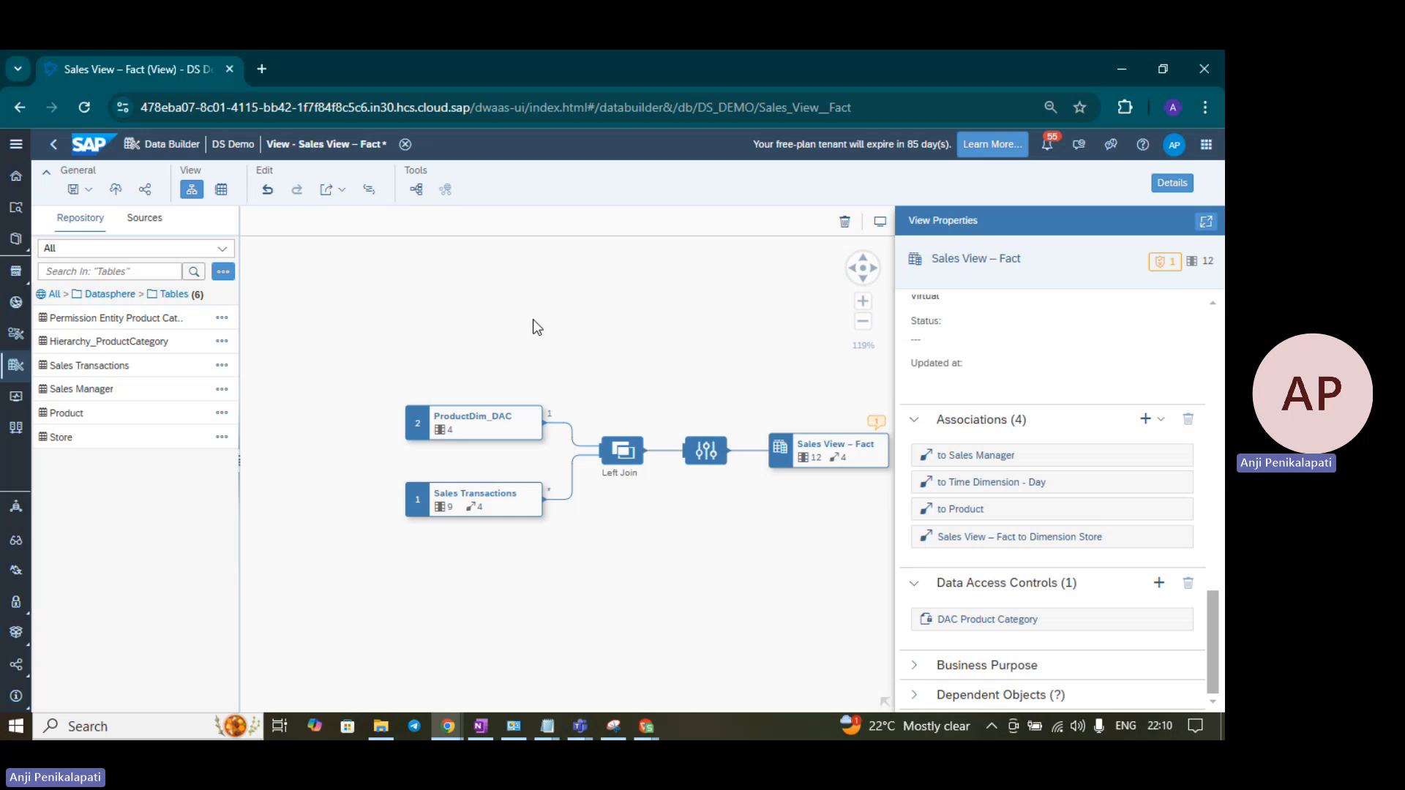
{"action": "left_click", "coordinate": [73, 191]}
{"action": "left_click", "coordinate": [80, 212]}
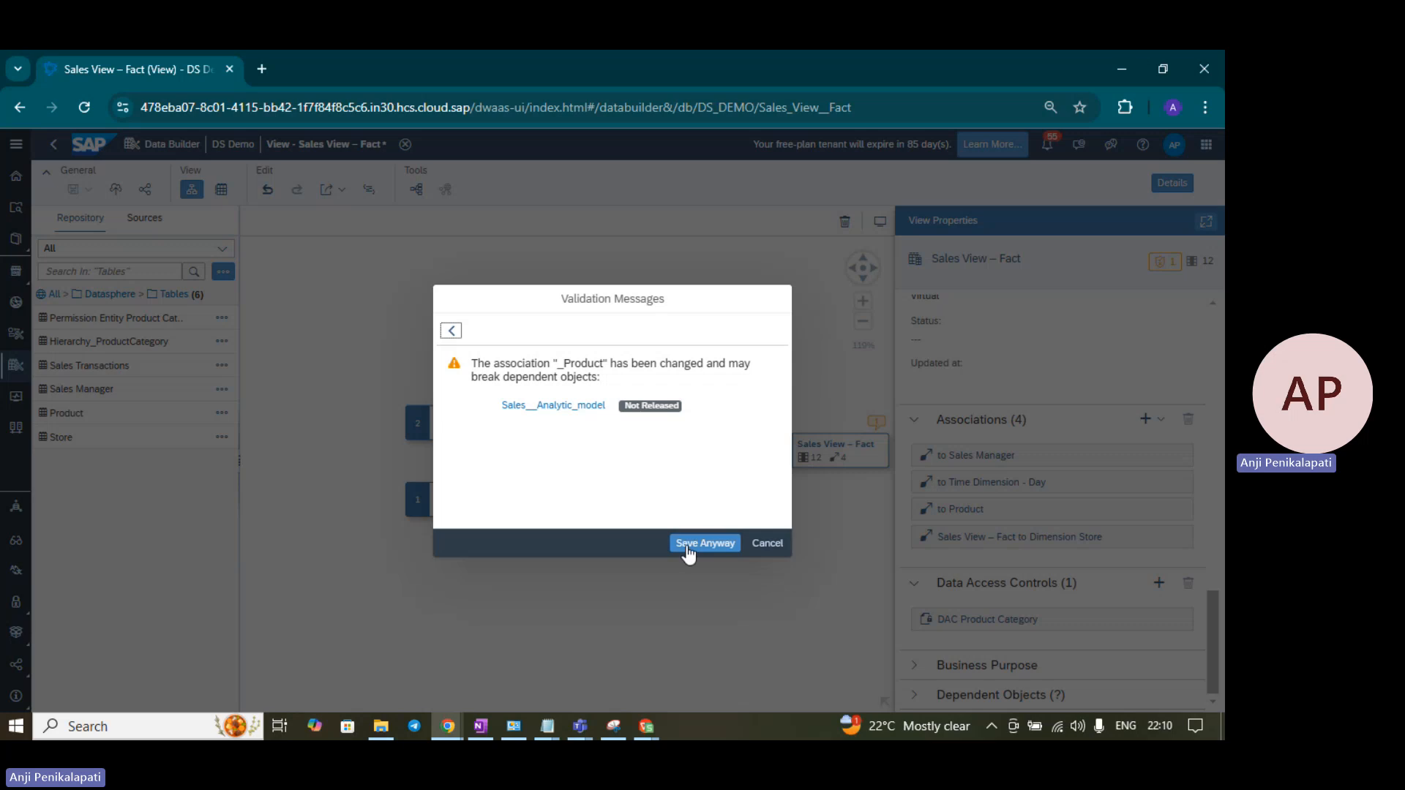
{"action": "left_click", "coordinate": [688, 547]}
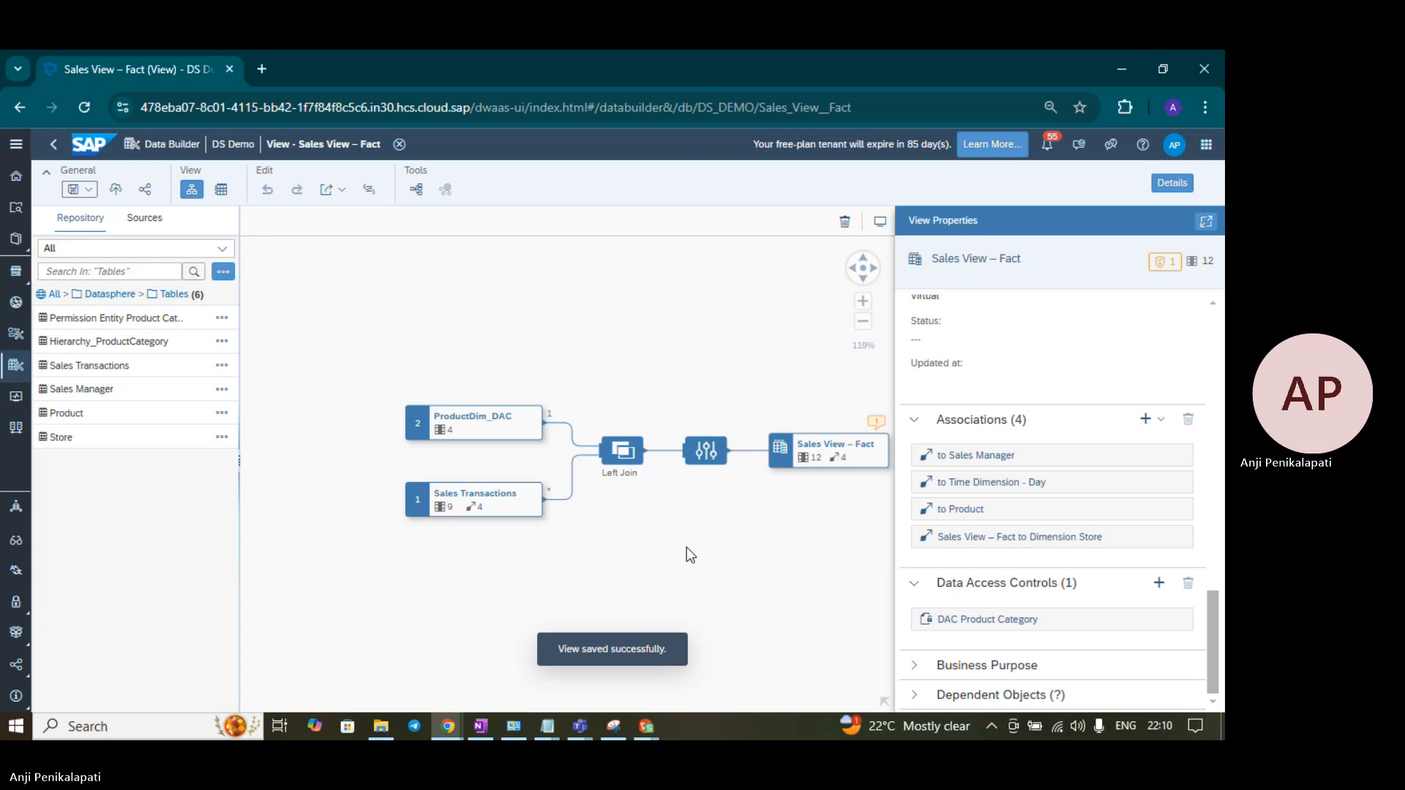
{"action": "left_click", "coordinate": [115, 189]}
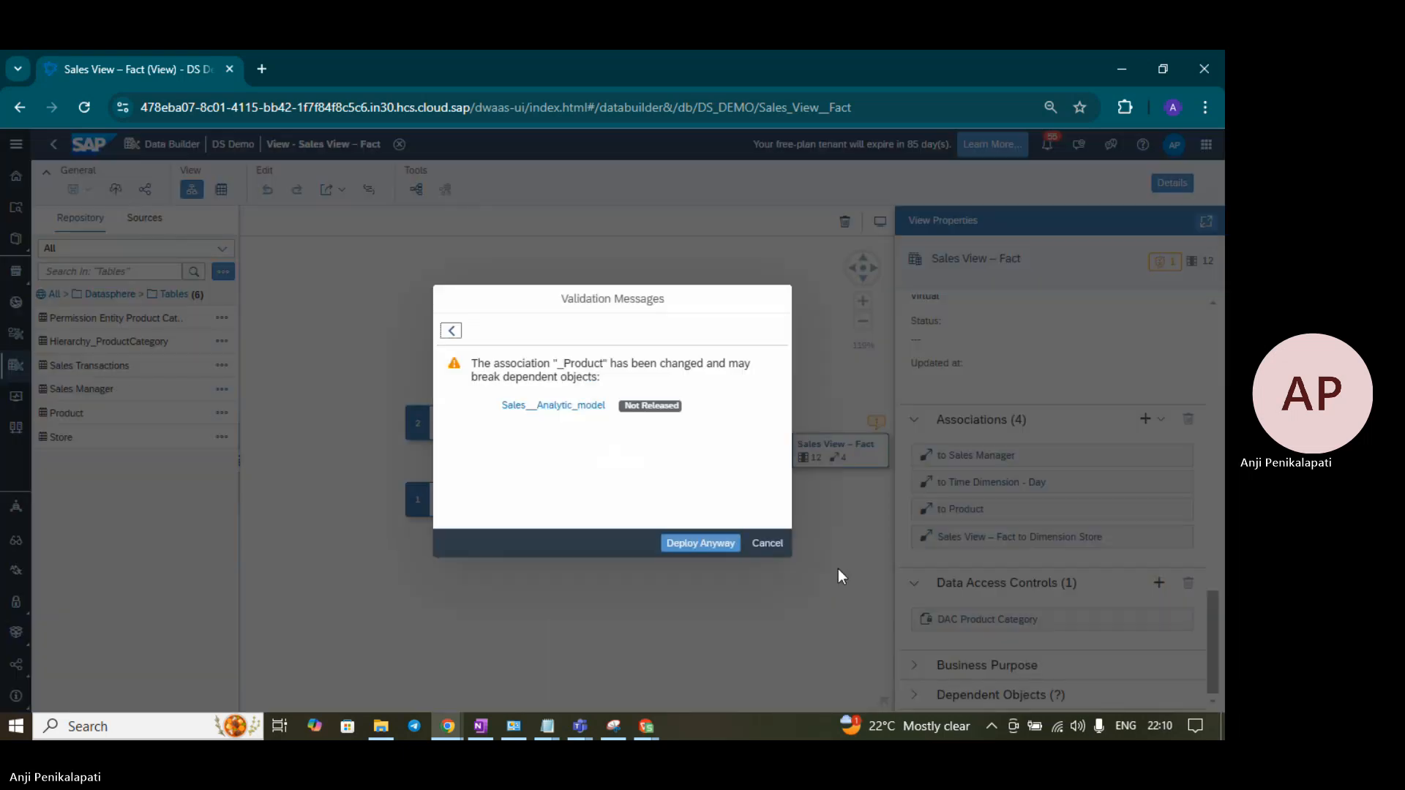
{"action": "left_click", "coordinate": [729, 547]}
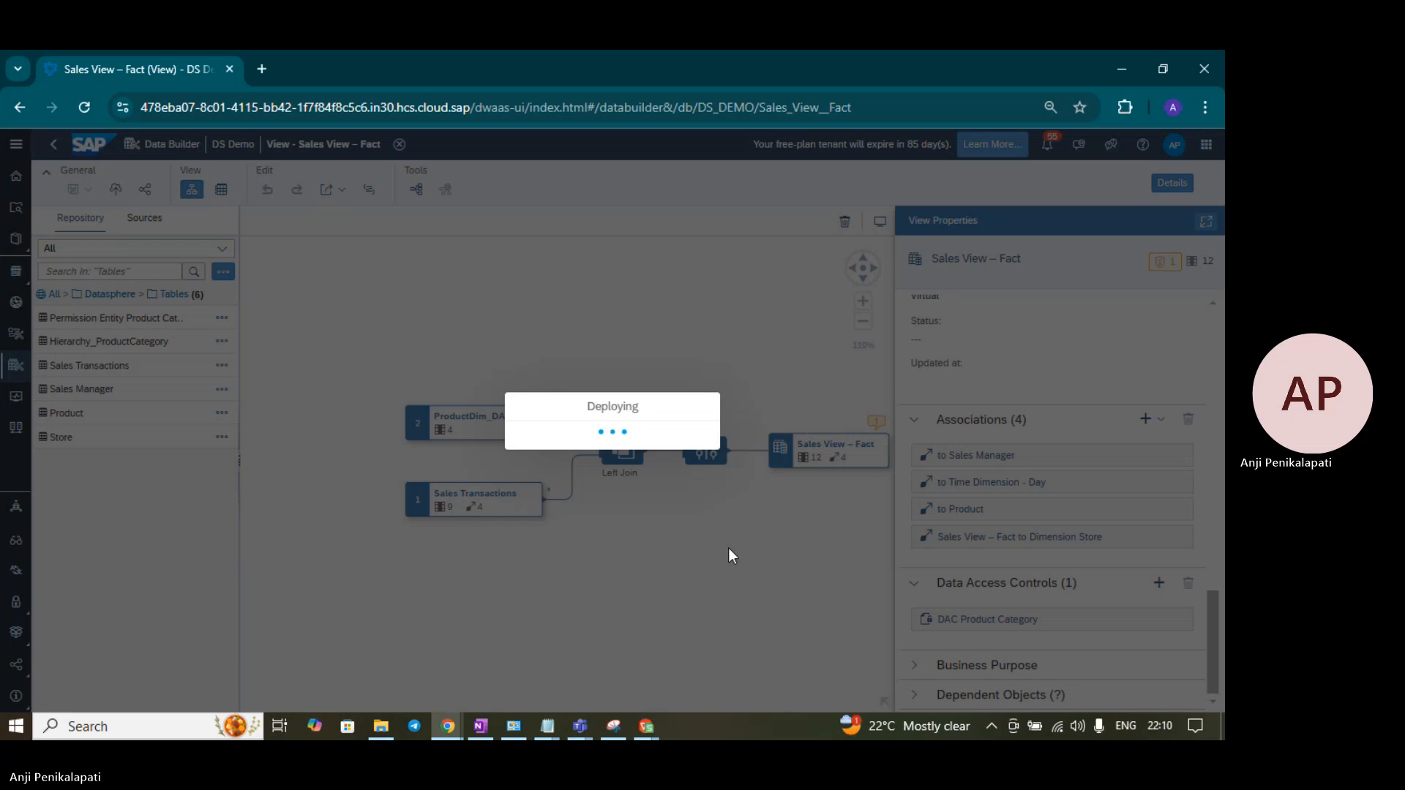
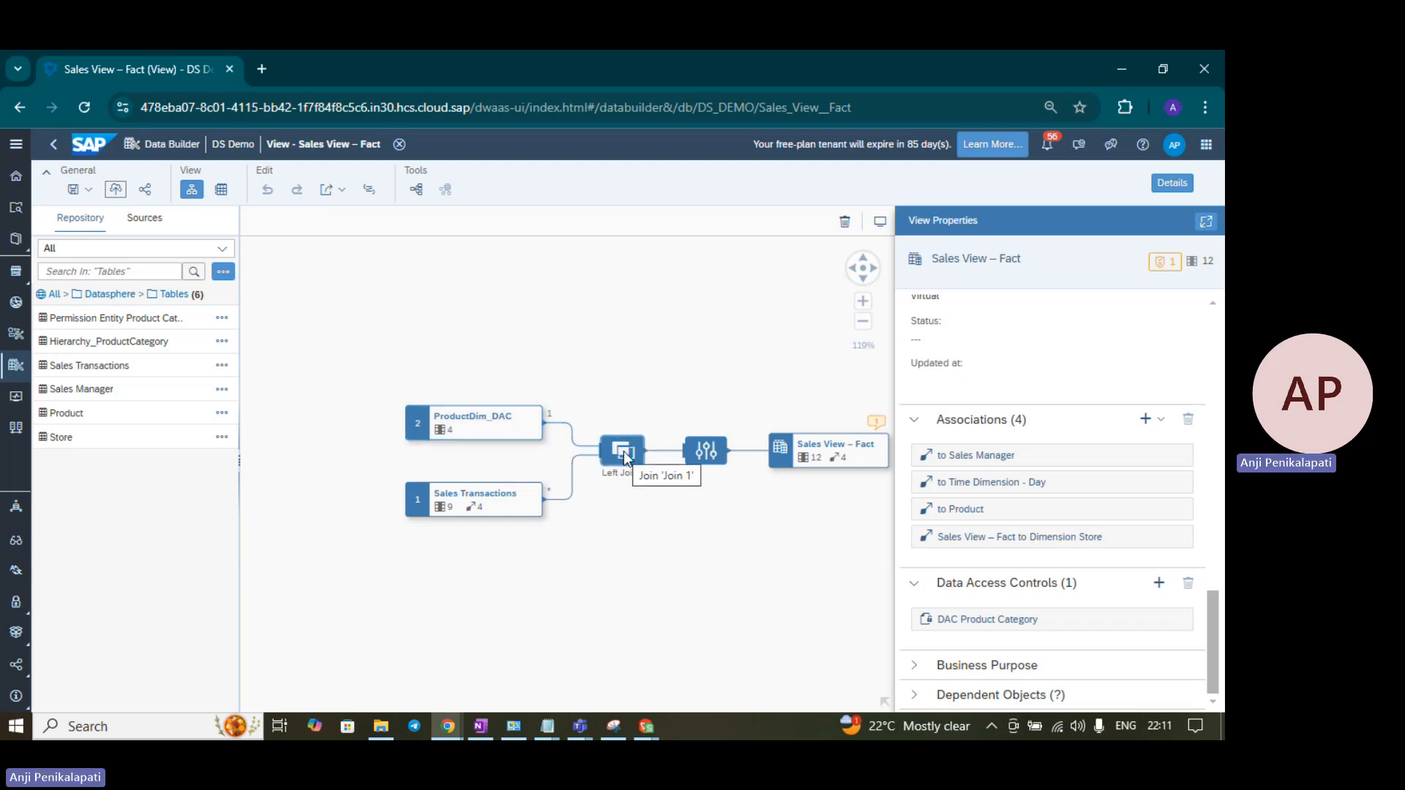
- Inspect the projection step's columns, then return to the Sales View – Fact output's properties
{"action": "left_click", "coordinate": [714, 450]}
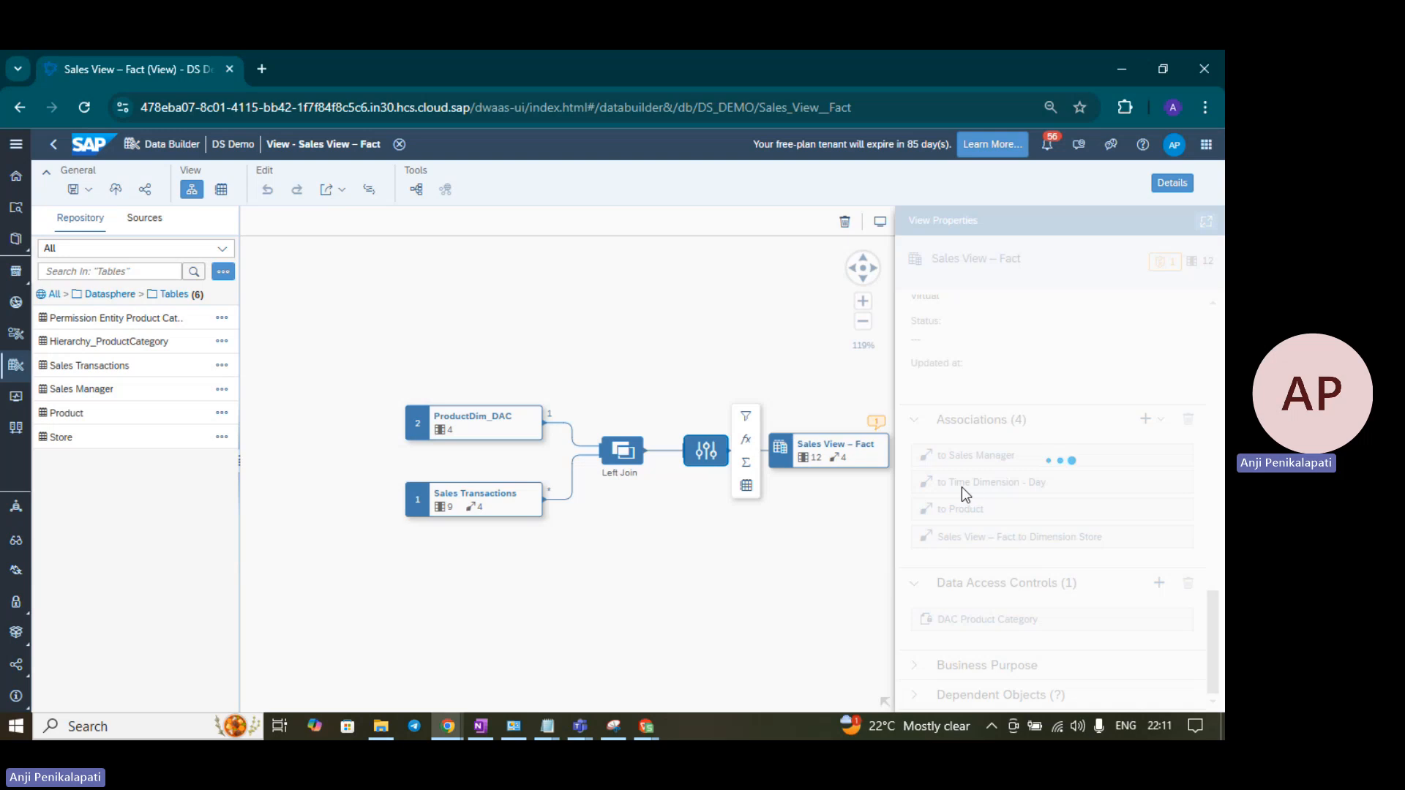
{"action": "scroll", "coordinate": [1067, 602], "scroll_direction": "down", "scroll_amount": 2}
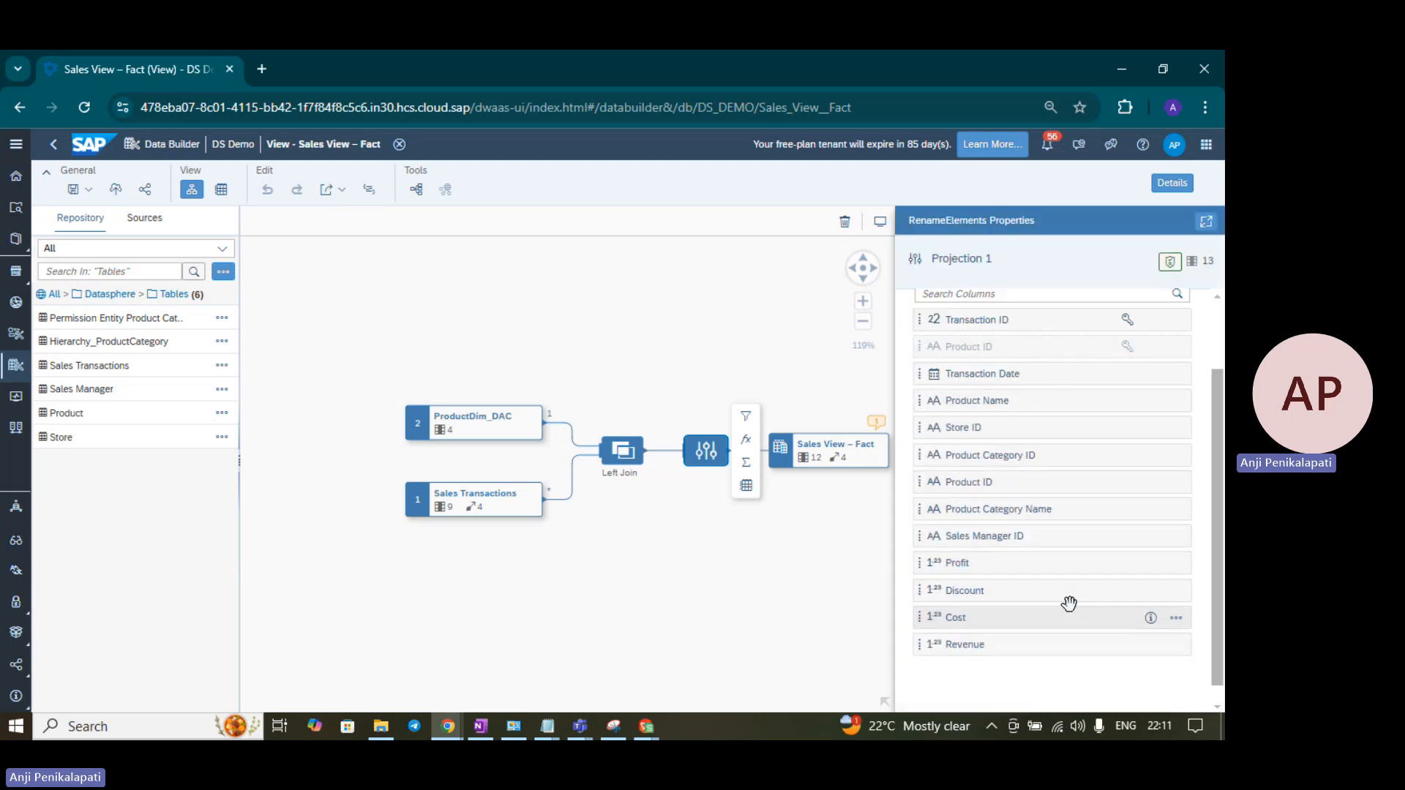
{"action": "left_click", "coordinate": [832, 455]}
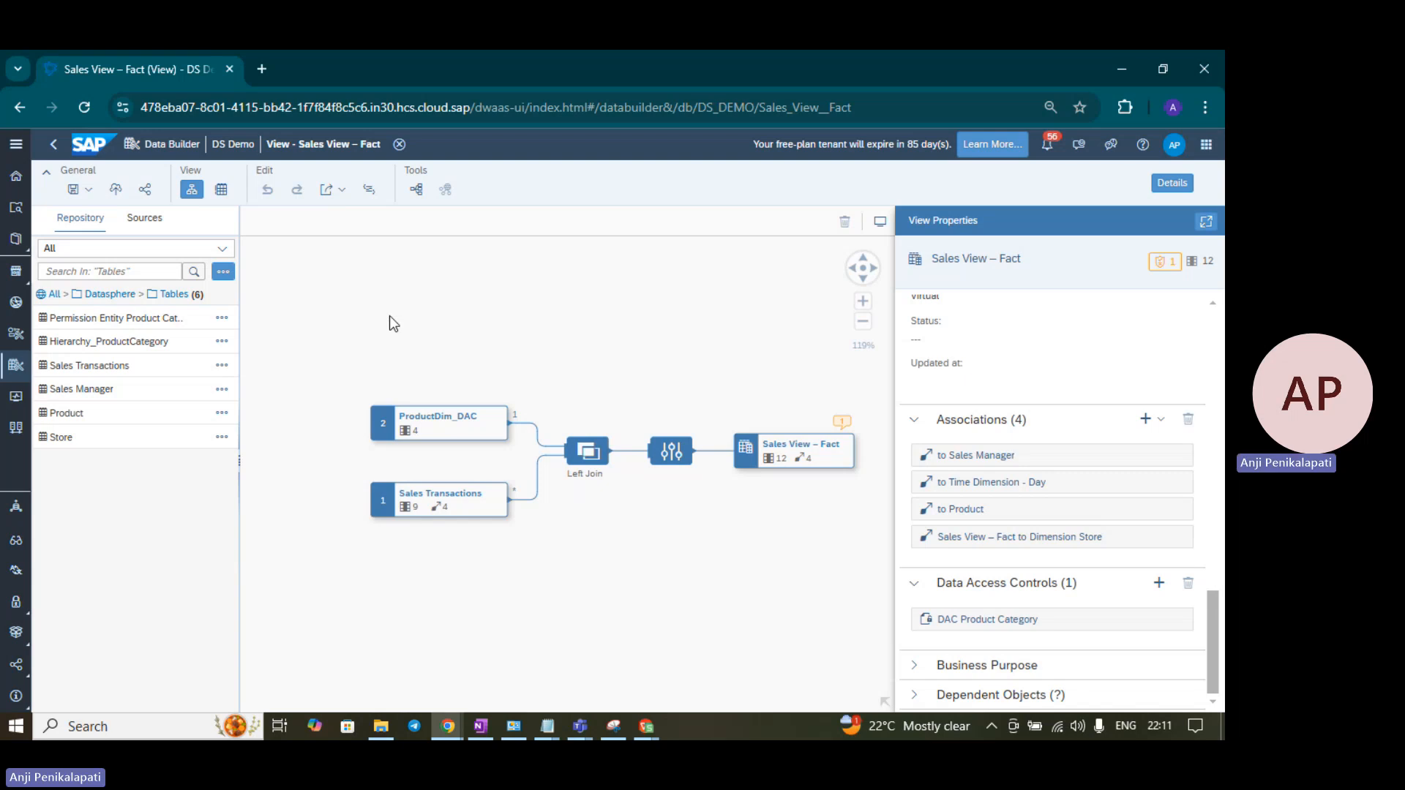
- Preview the output's data with Product Category Name moved to the first column
{"action": "left_click", "coordinate": [786, 448]}
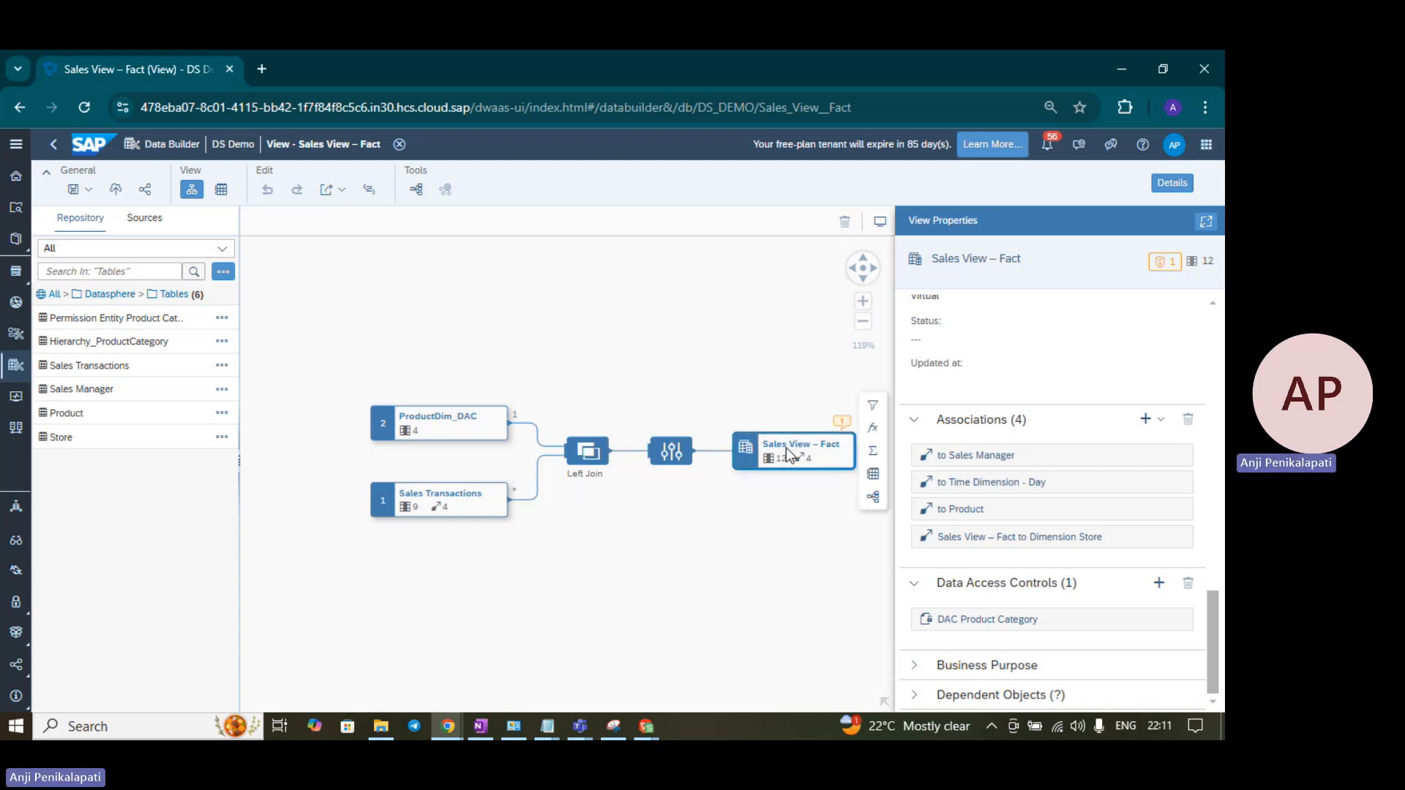
{"action": "left_click", "coordinate": [875, 476]}
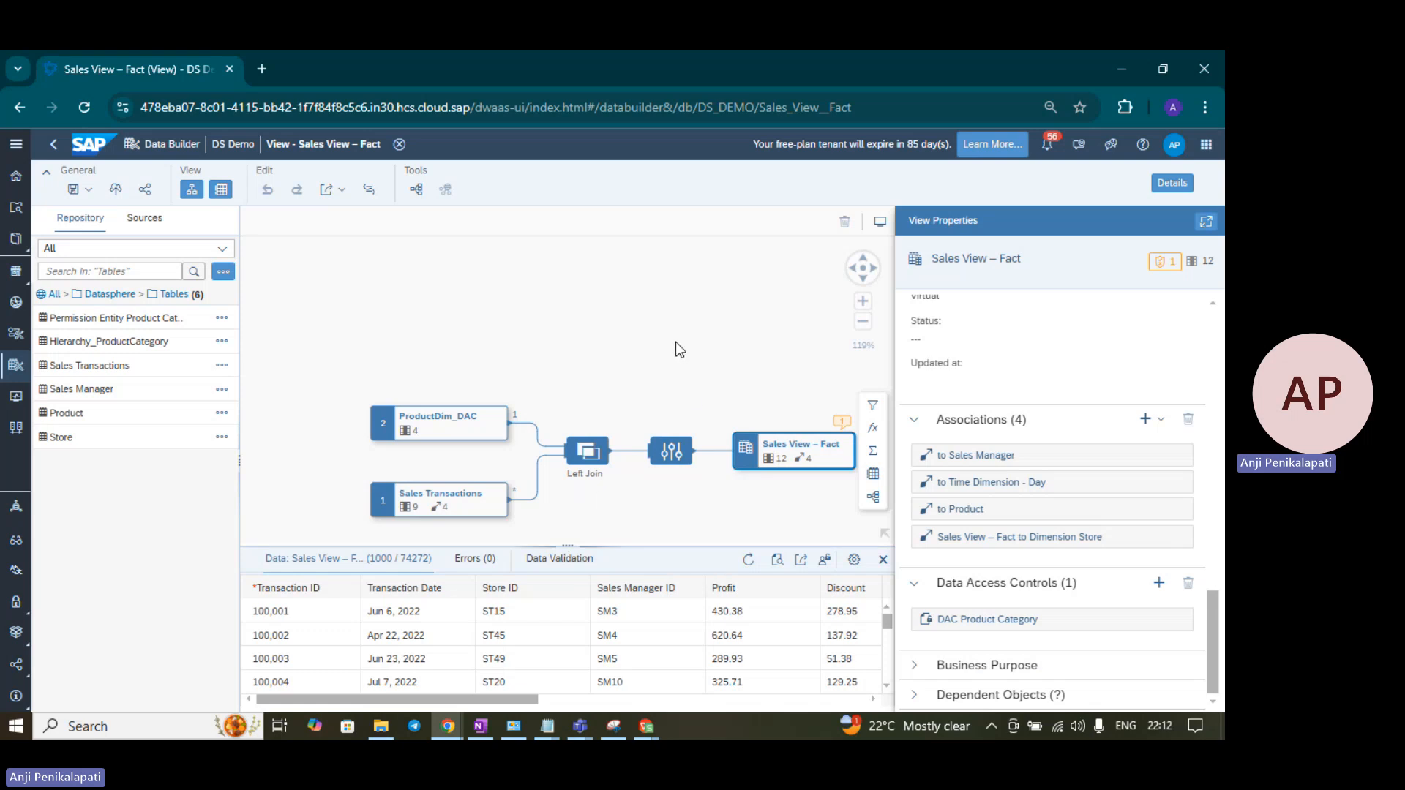
{"action": "left_click", "coordinate": [857, 560]}
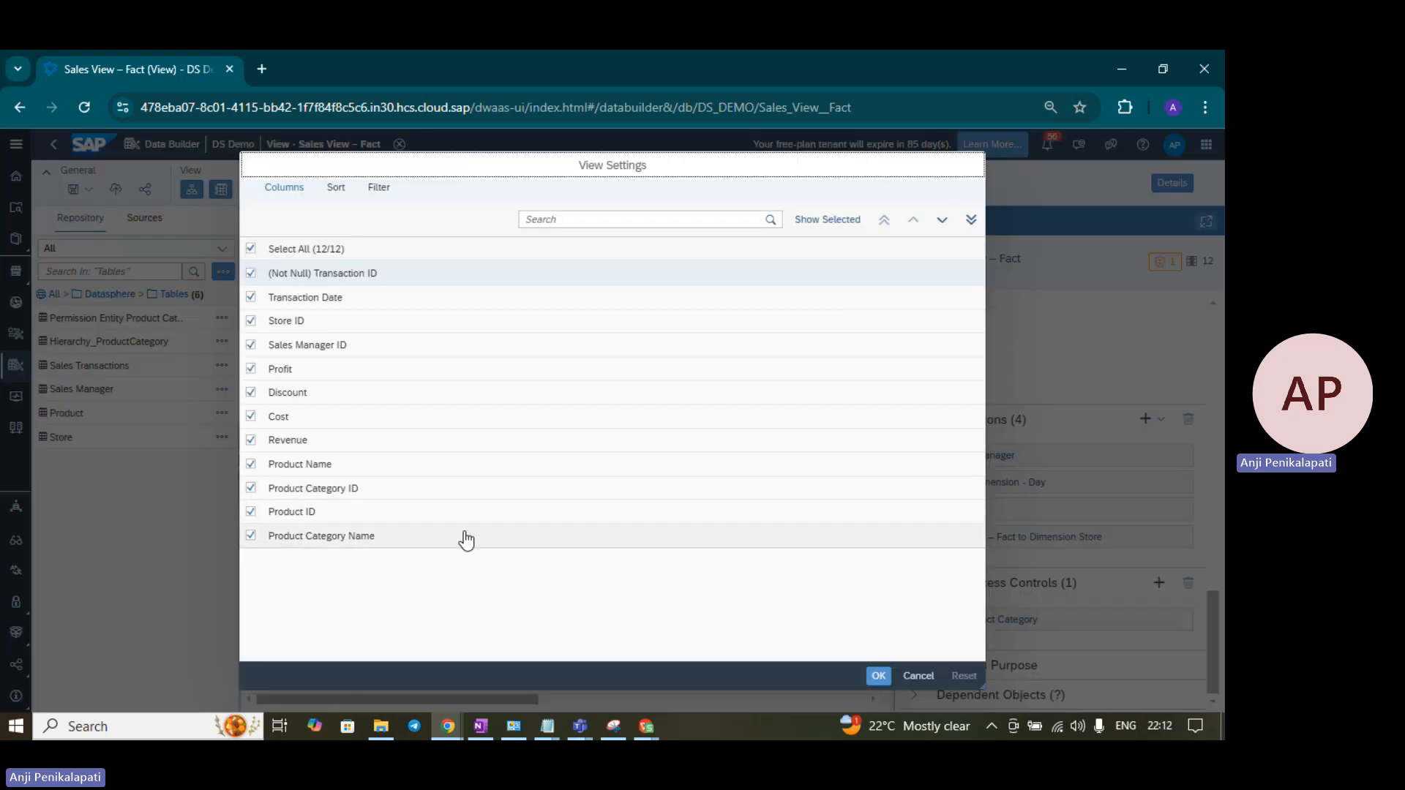
{"action": "left_click", "coordinate": [506, 541]}
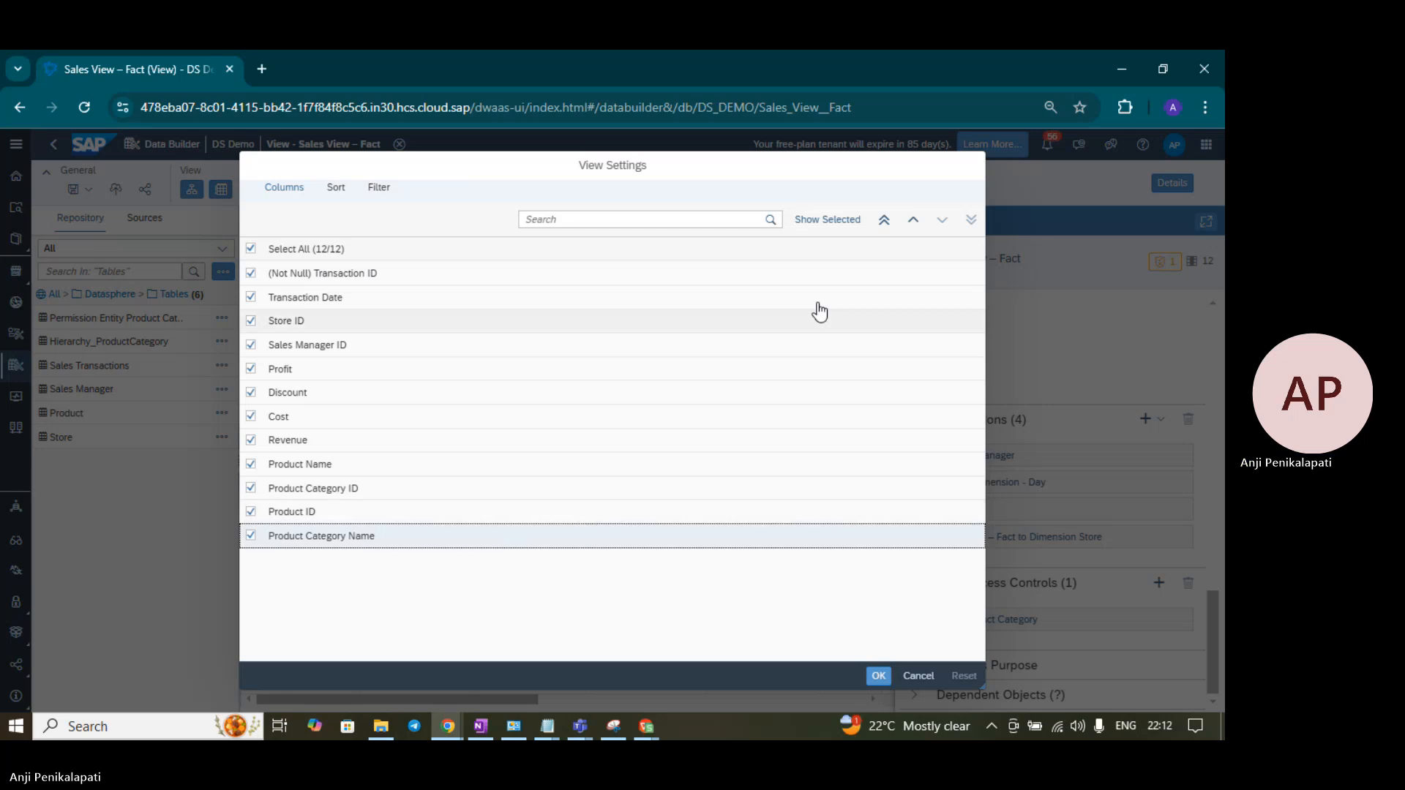
{"action": "left_click", "coordinate": [884, 222]}
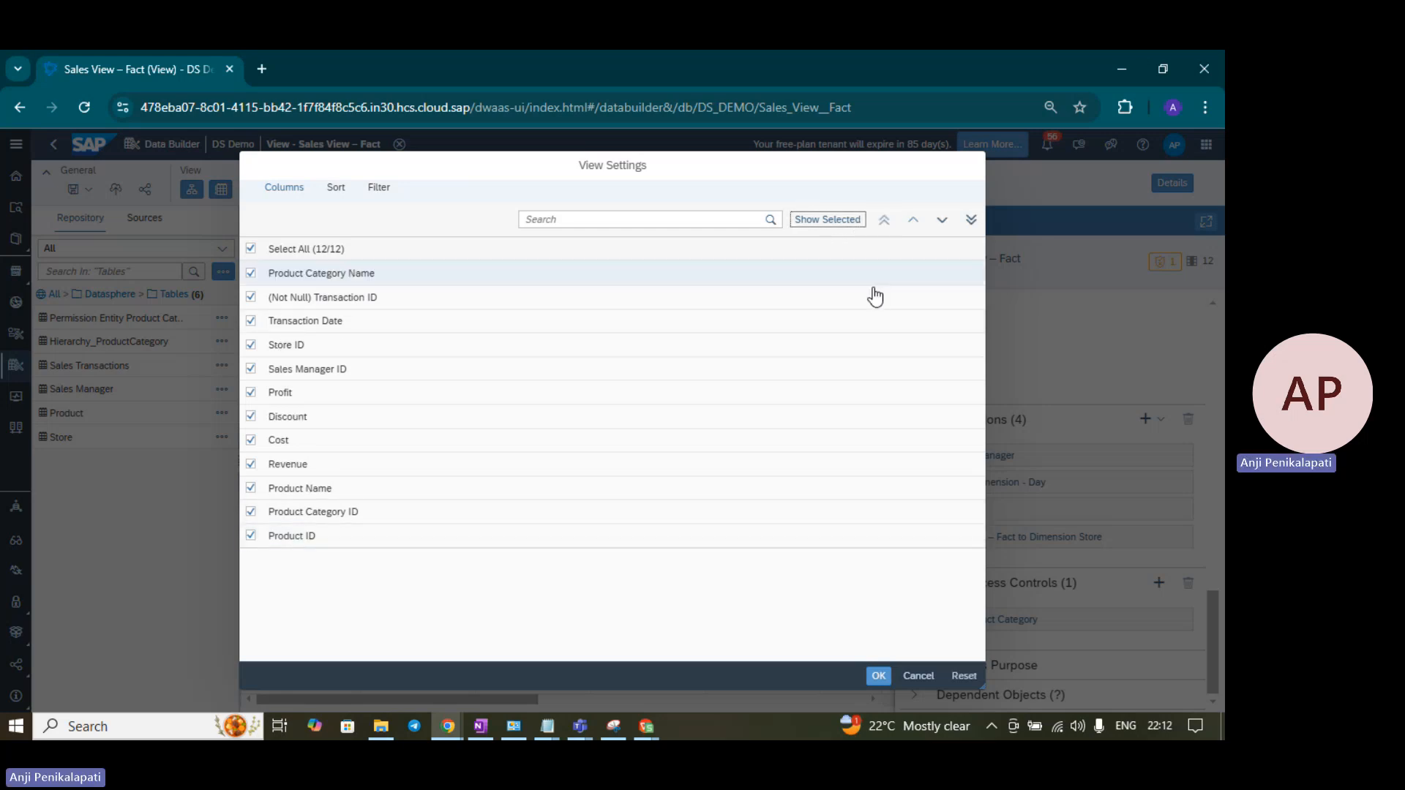
{"action": "left_click", "coordinate": [879, 677]}
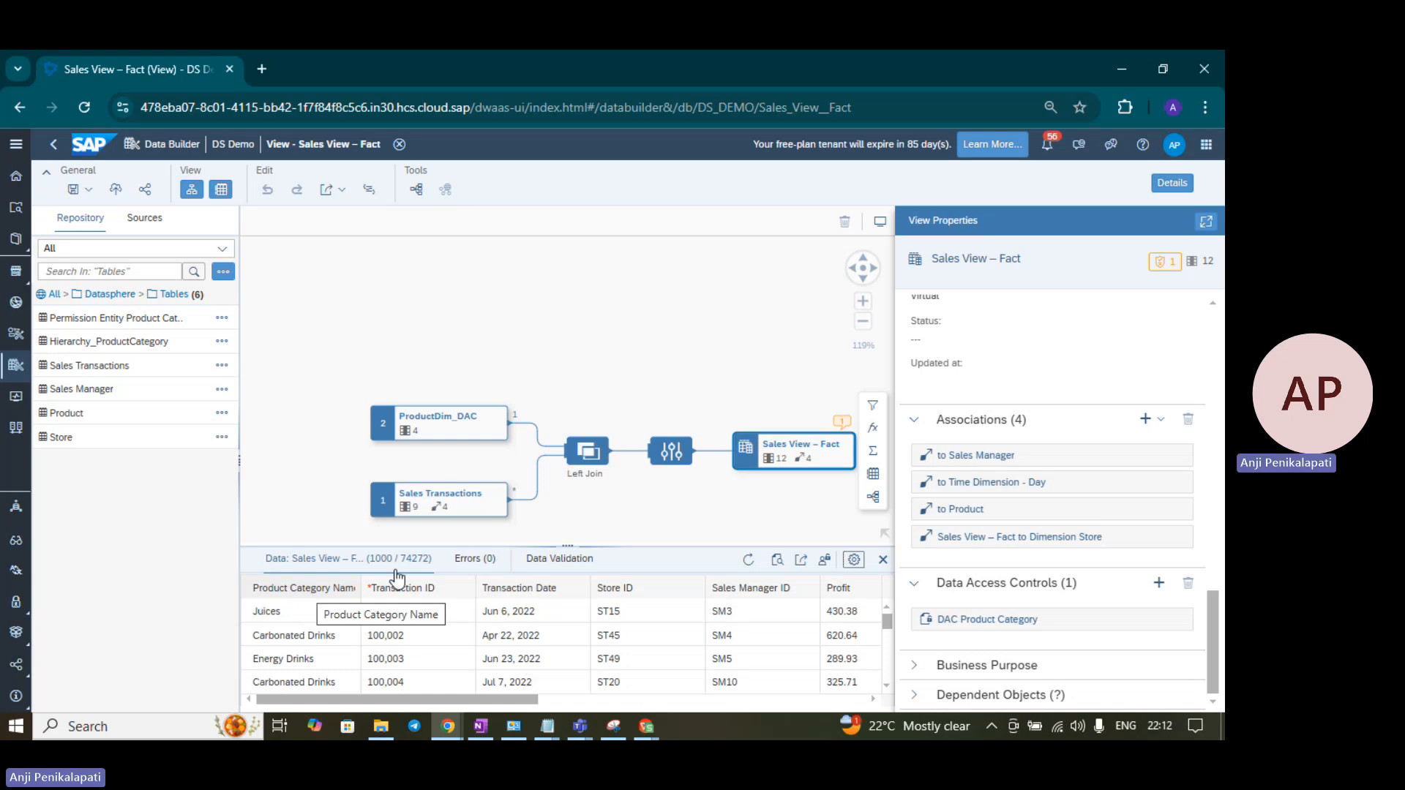
- Enlarge the preview, sort it ascending by Product Category Name, and scroll through the rows
{"action": "left_click_drag", "start_coordinate": [571, 545], "coordinate": [576, 472]}
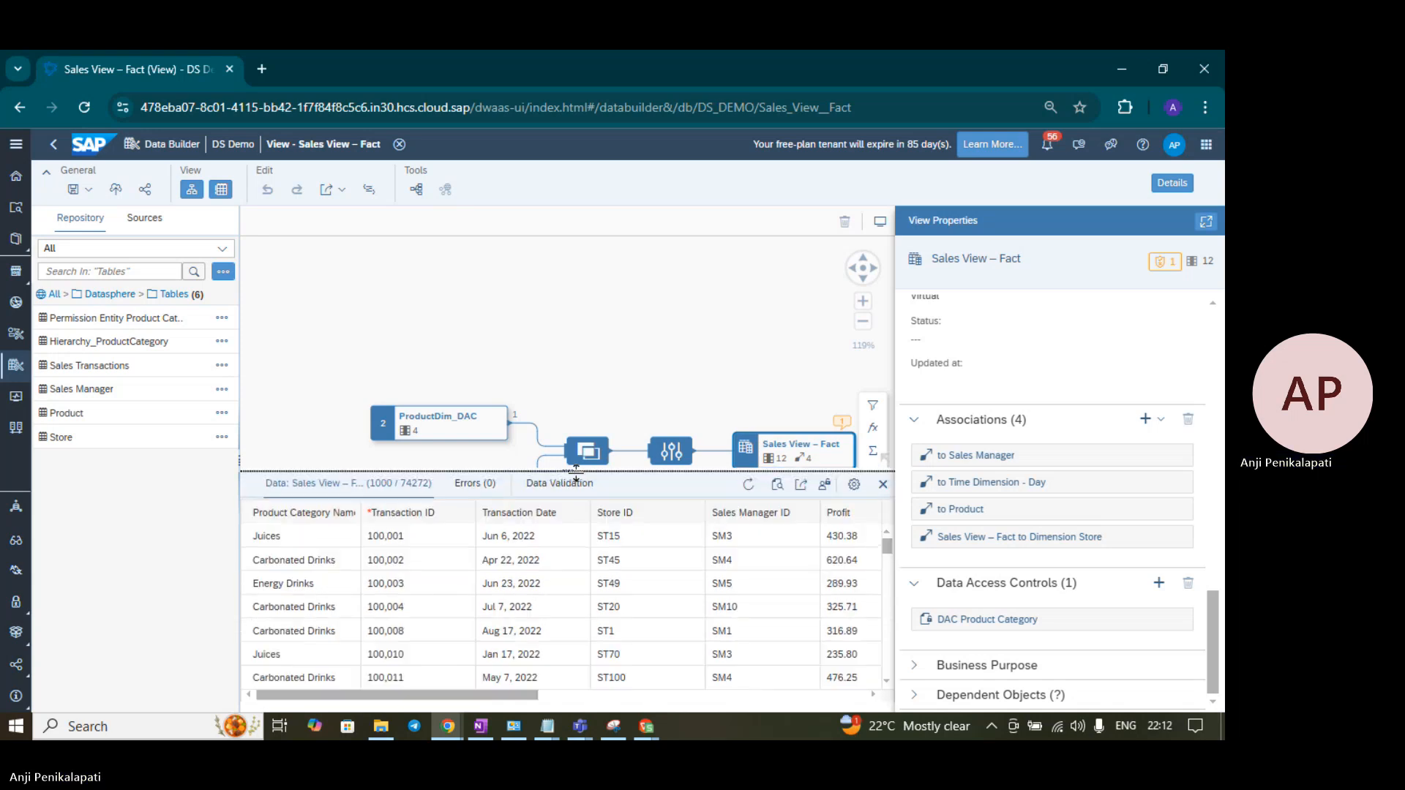
{"action": "left_click", "coordinate": [316, 513]}
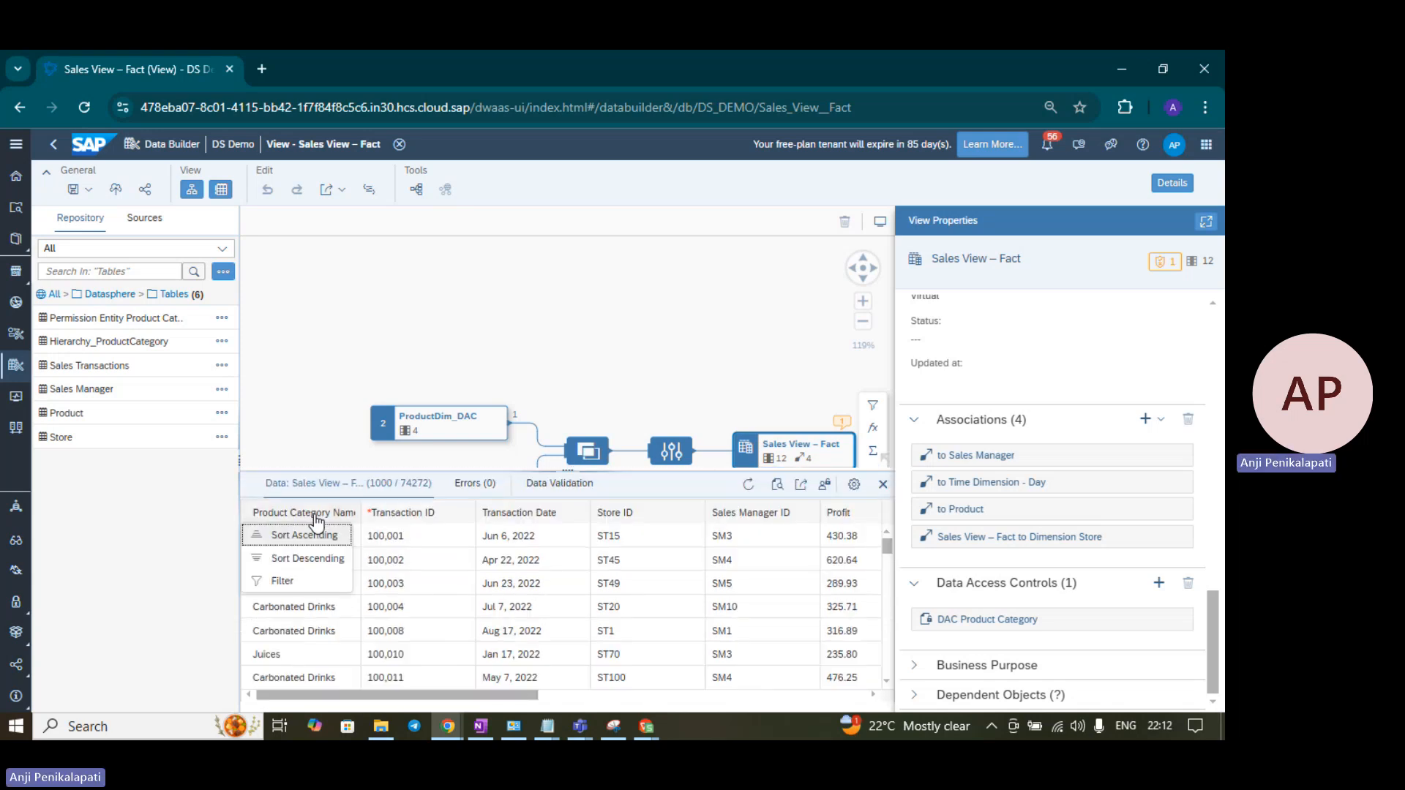
{"action": "left_click", "coordinate": [318, 533]}
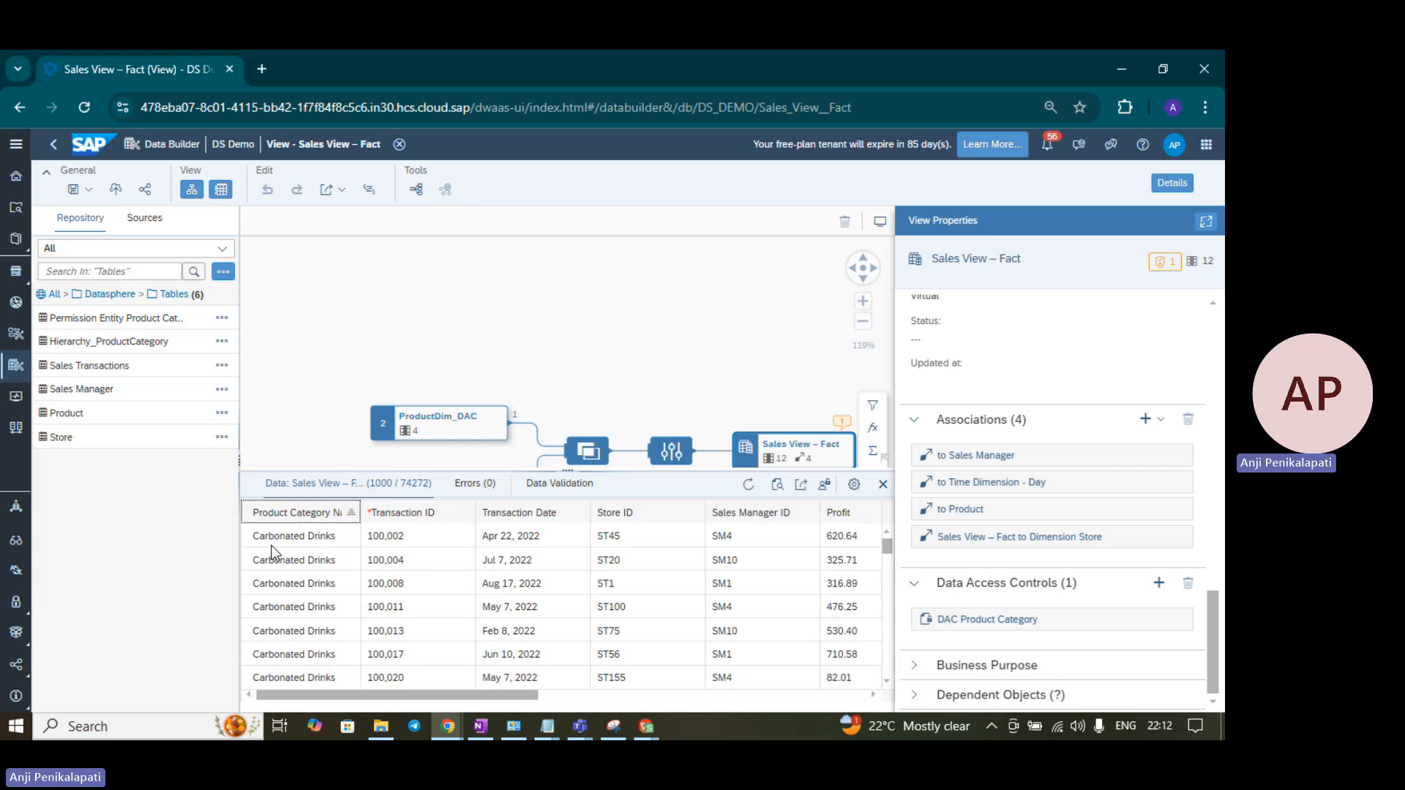
{"action": "scroll", "coordinate": [333, 555], "scroll_direction": "down", "scroll_amount": 6}
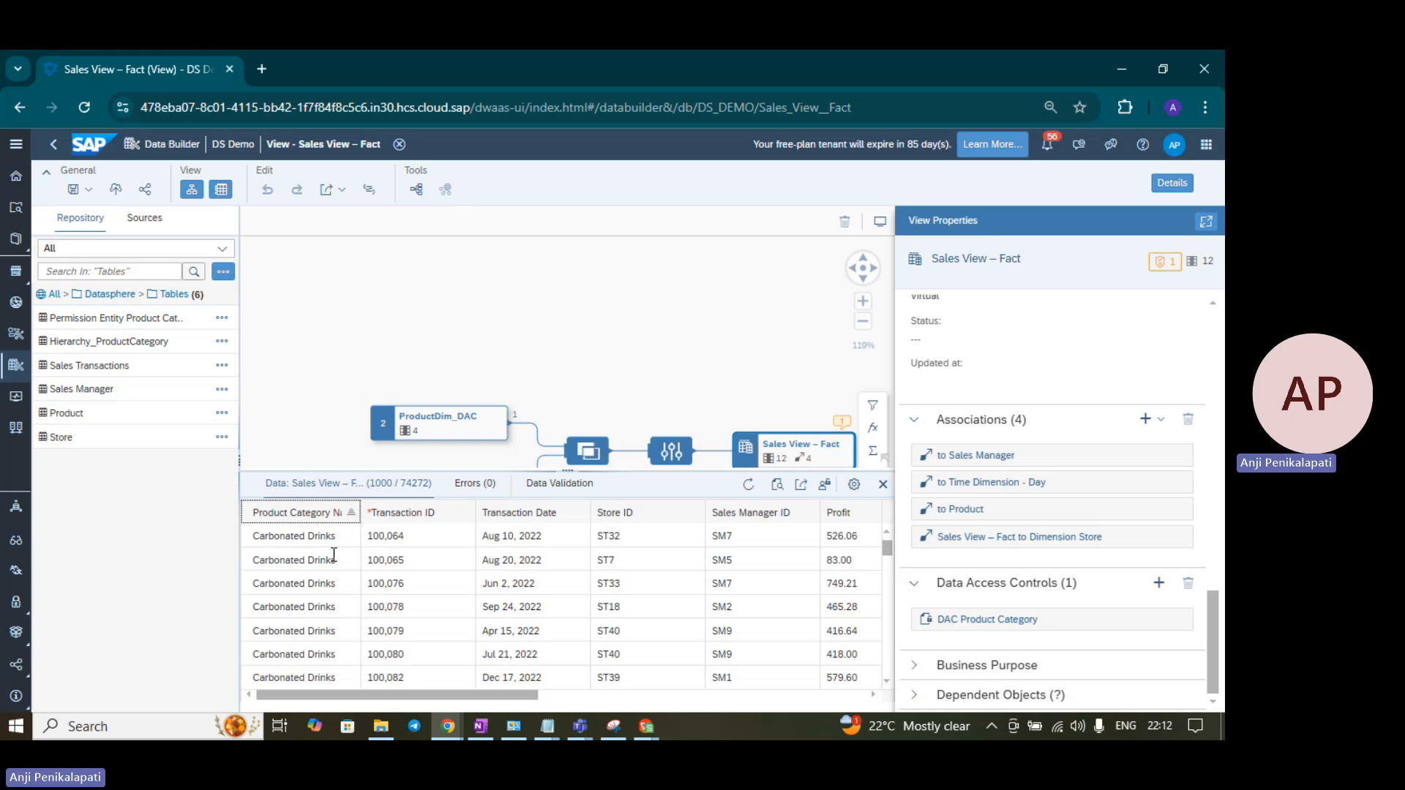
{"action": "scroll", "coordinate": [333, 555], "scroll_direction": "up", "scroll_amount": 6}
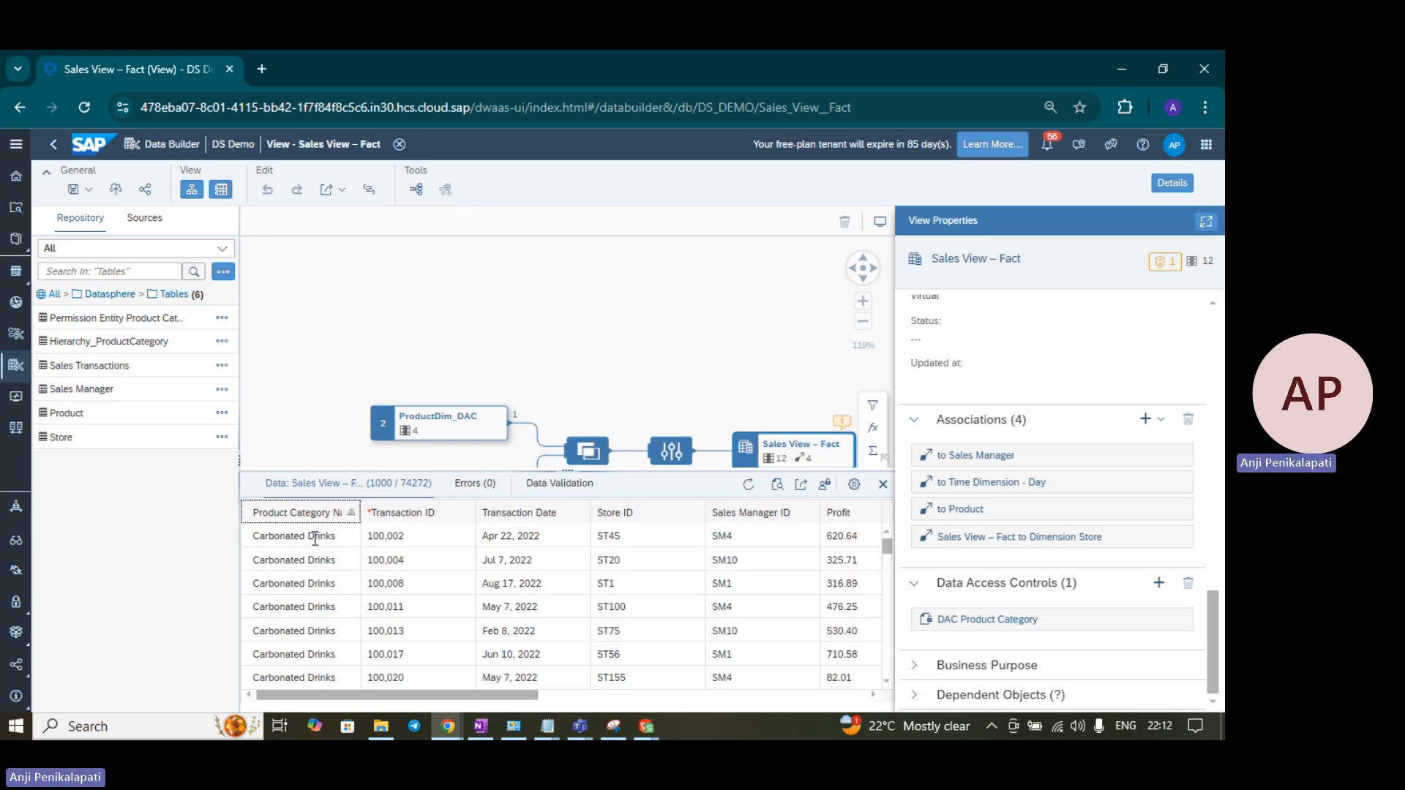
{"action": "scroll", "coordinate": [314, 540], "scroll_direction": "down", "scroll_amount": 10}
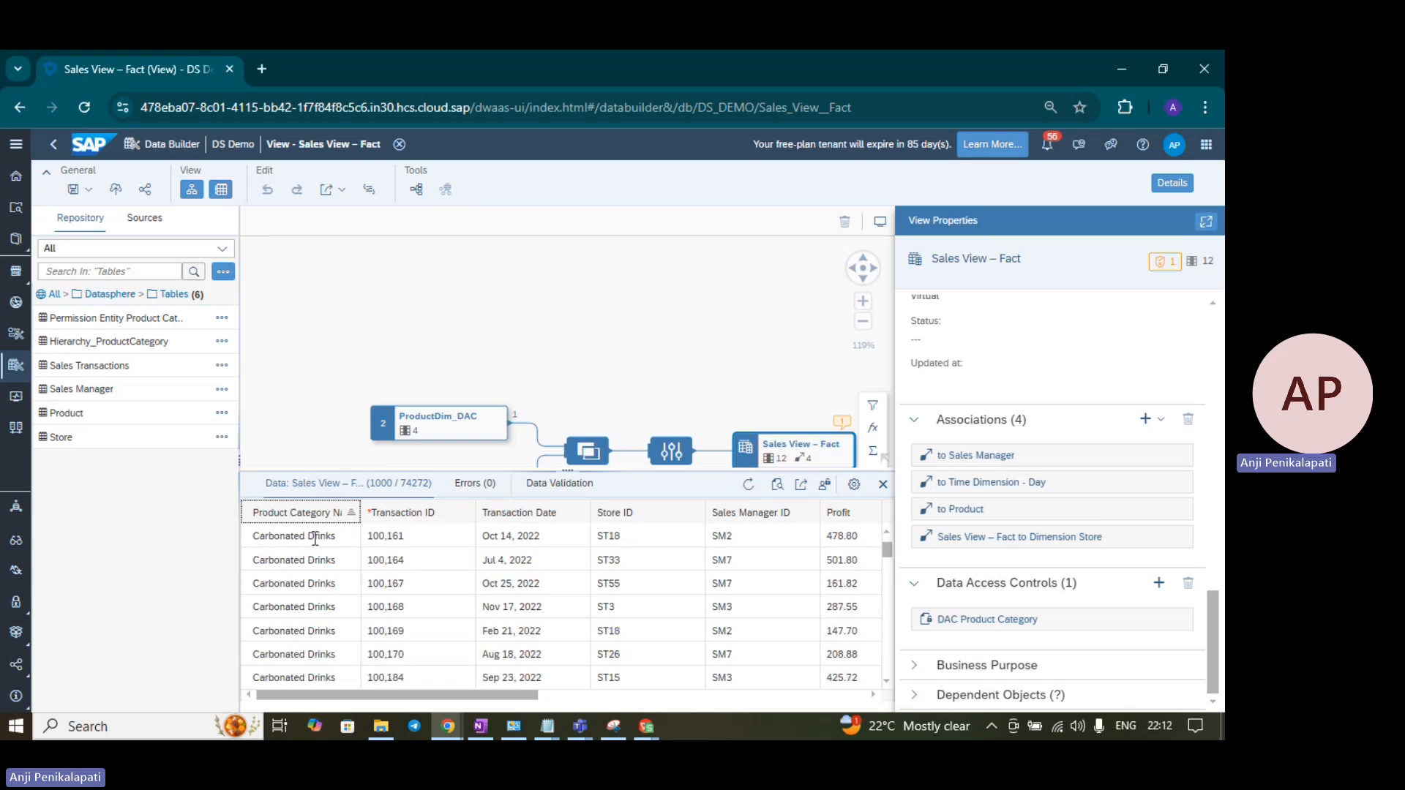
{"action": "scroll", "coordinate": [314, 540], "scroll_direction": "down", "scroll_amount": 8}
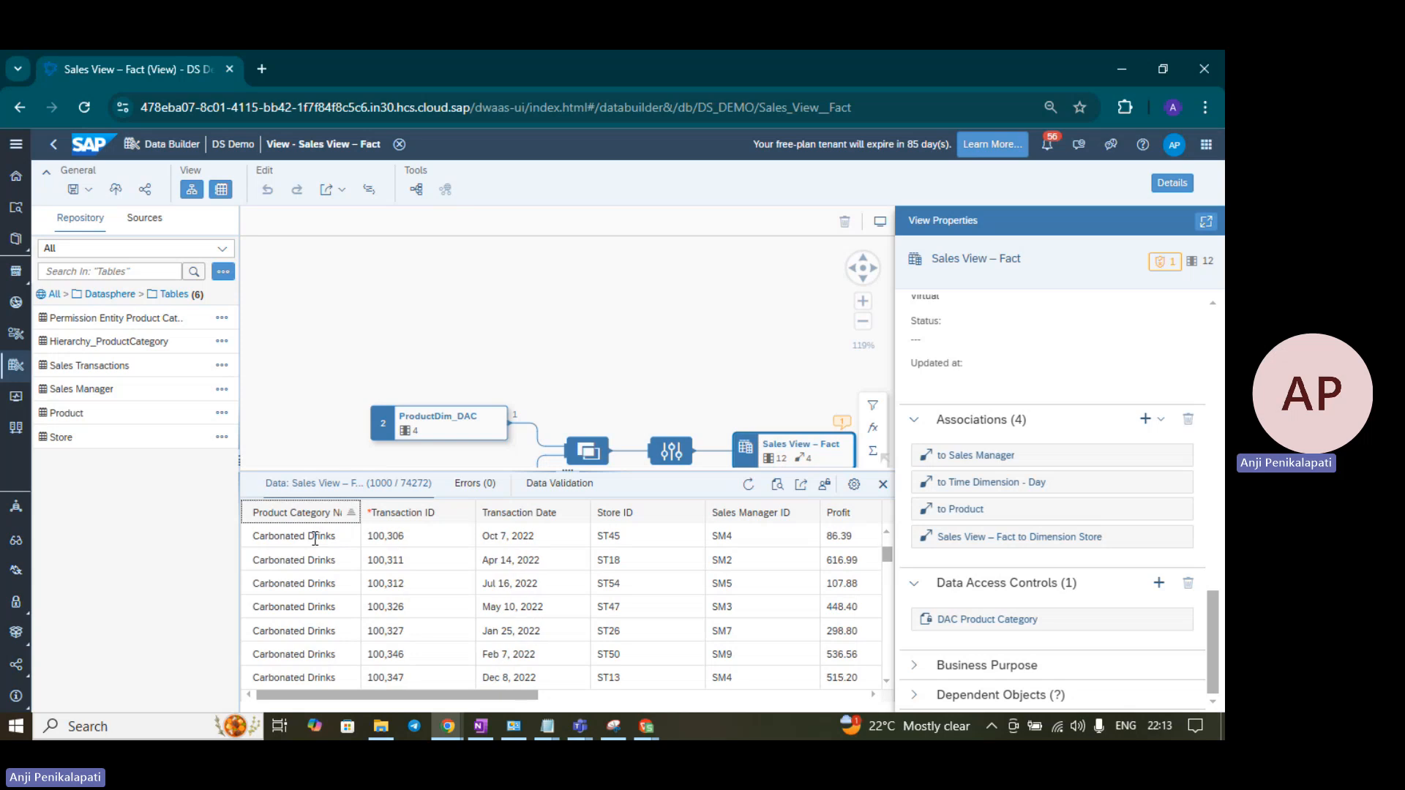
{"action": "scroll", "coordinate": [315, 539], "scroll_direction": "up", "scroll_amount": 8}
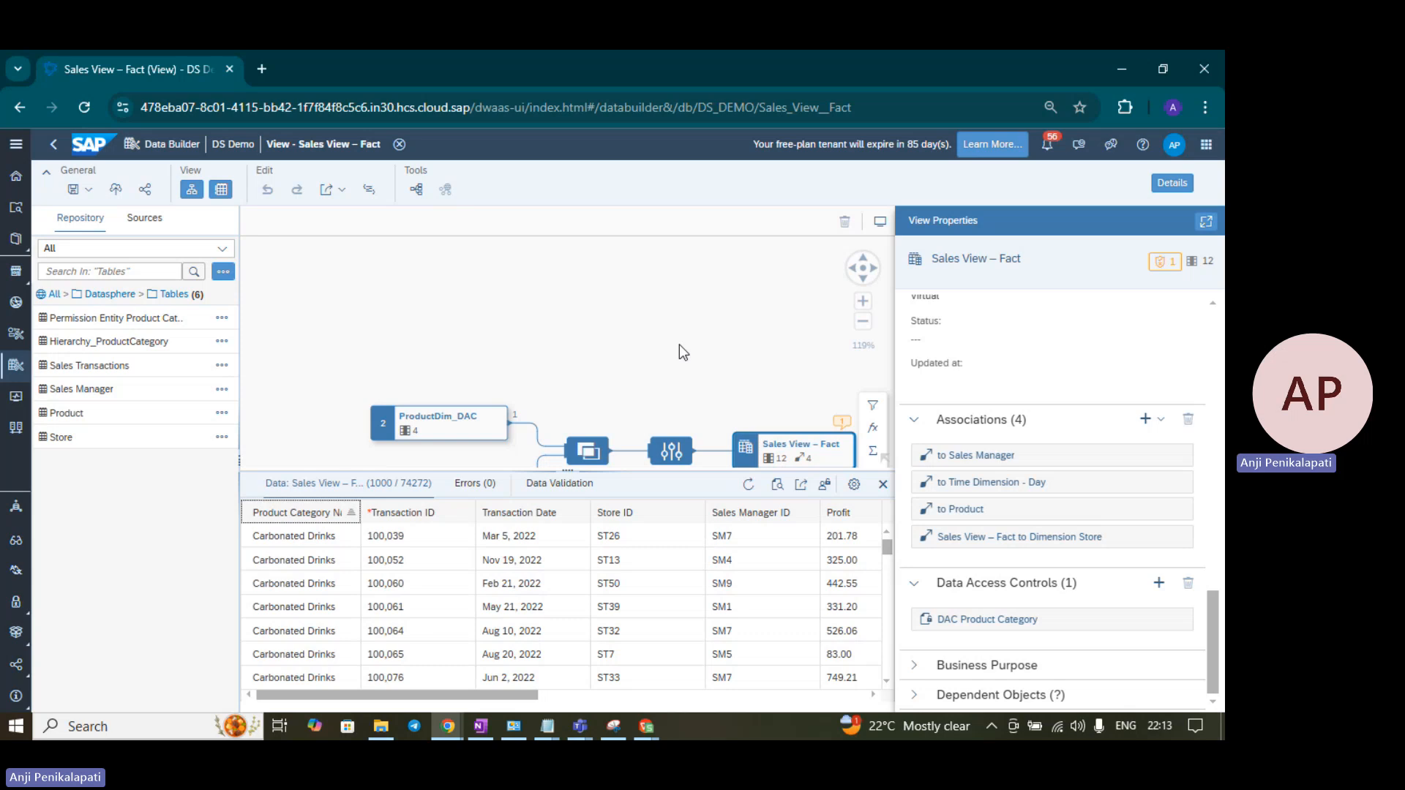
- Duplicate the browser tab and go to the DS Demo space's Data Builder in the copy
{"action": "right_click", "coordinate": [174, 71]}
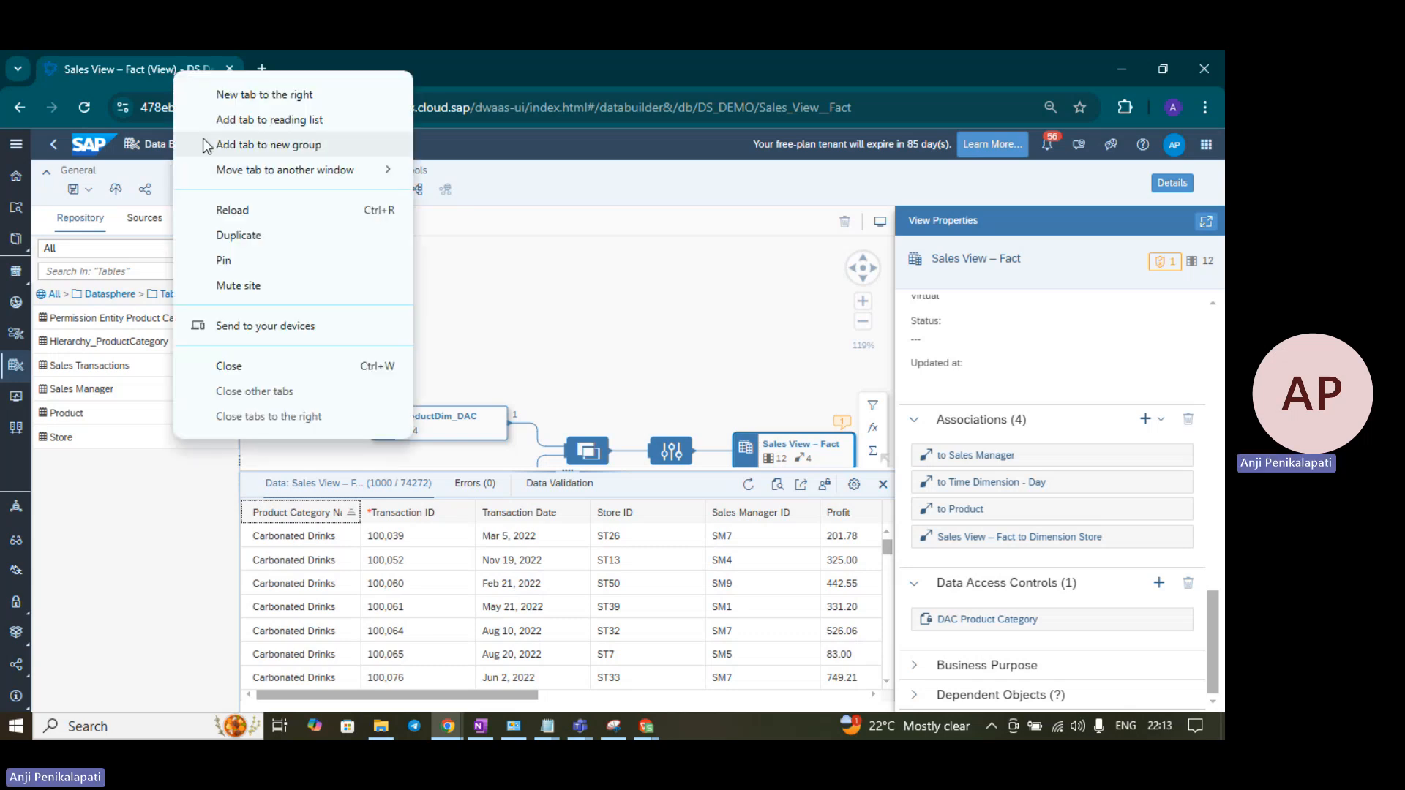
{"action": "left_click", "coordinate": [231, 236]}
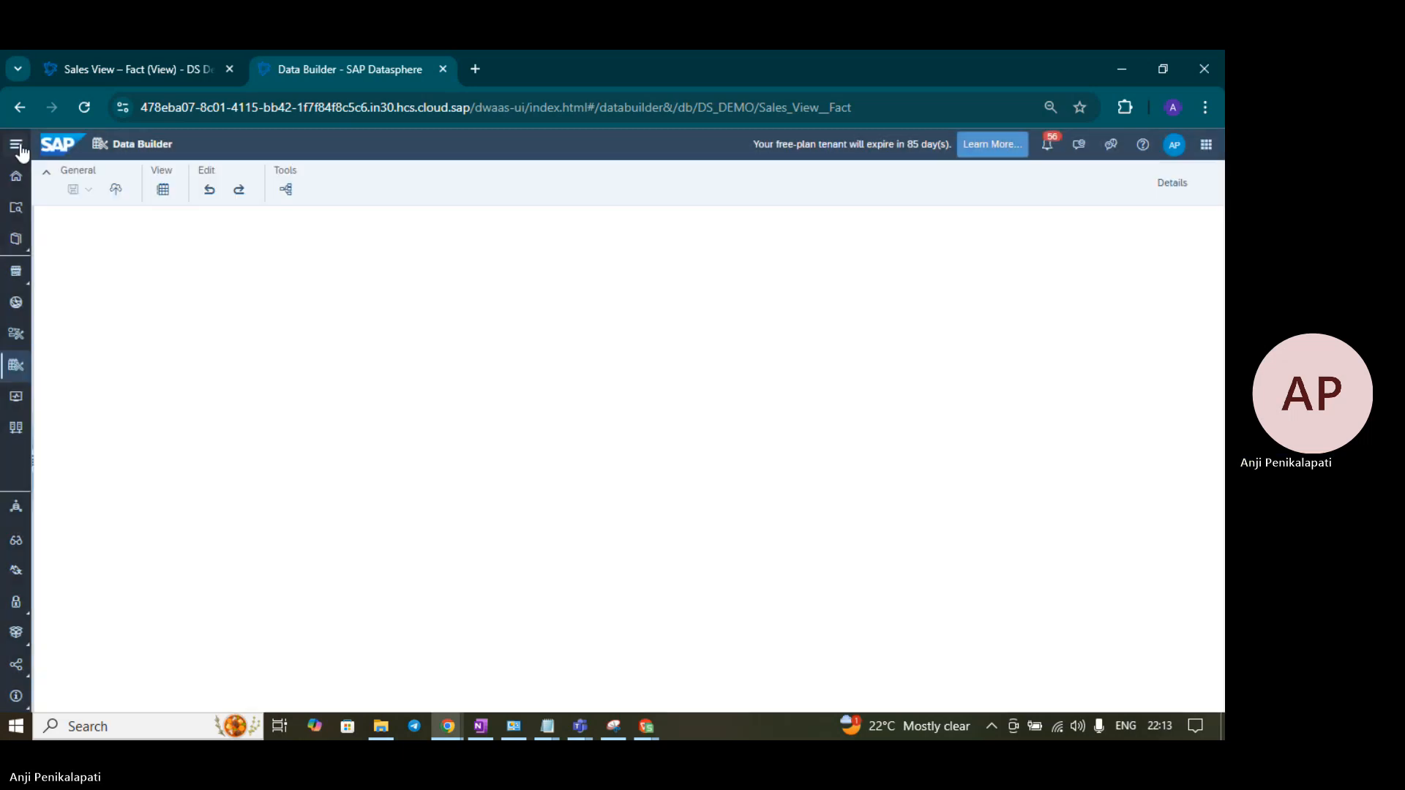
{"action": "left_click", "coordinate": [17, 145]}
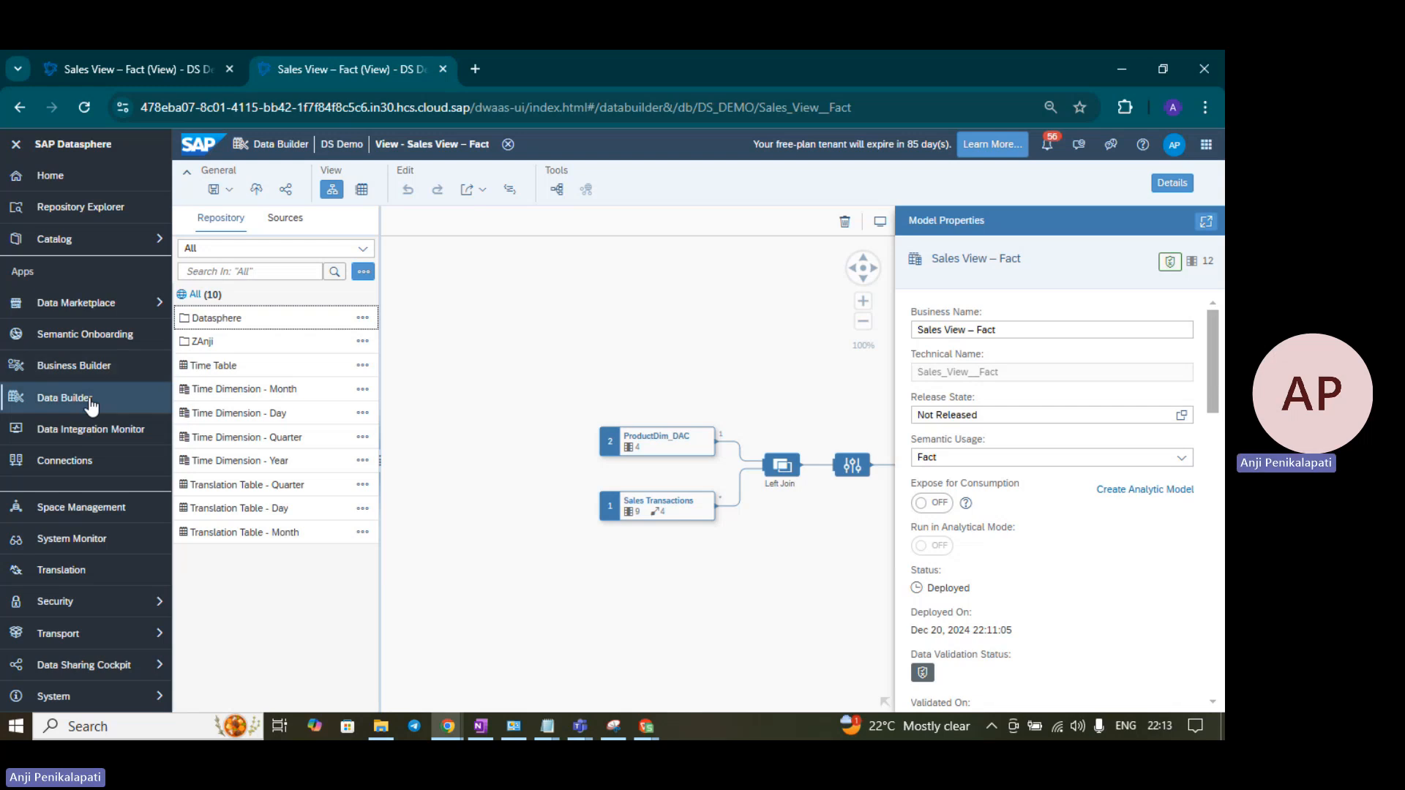
{"action": "left_click", "coordinate": [112, 396]}
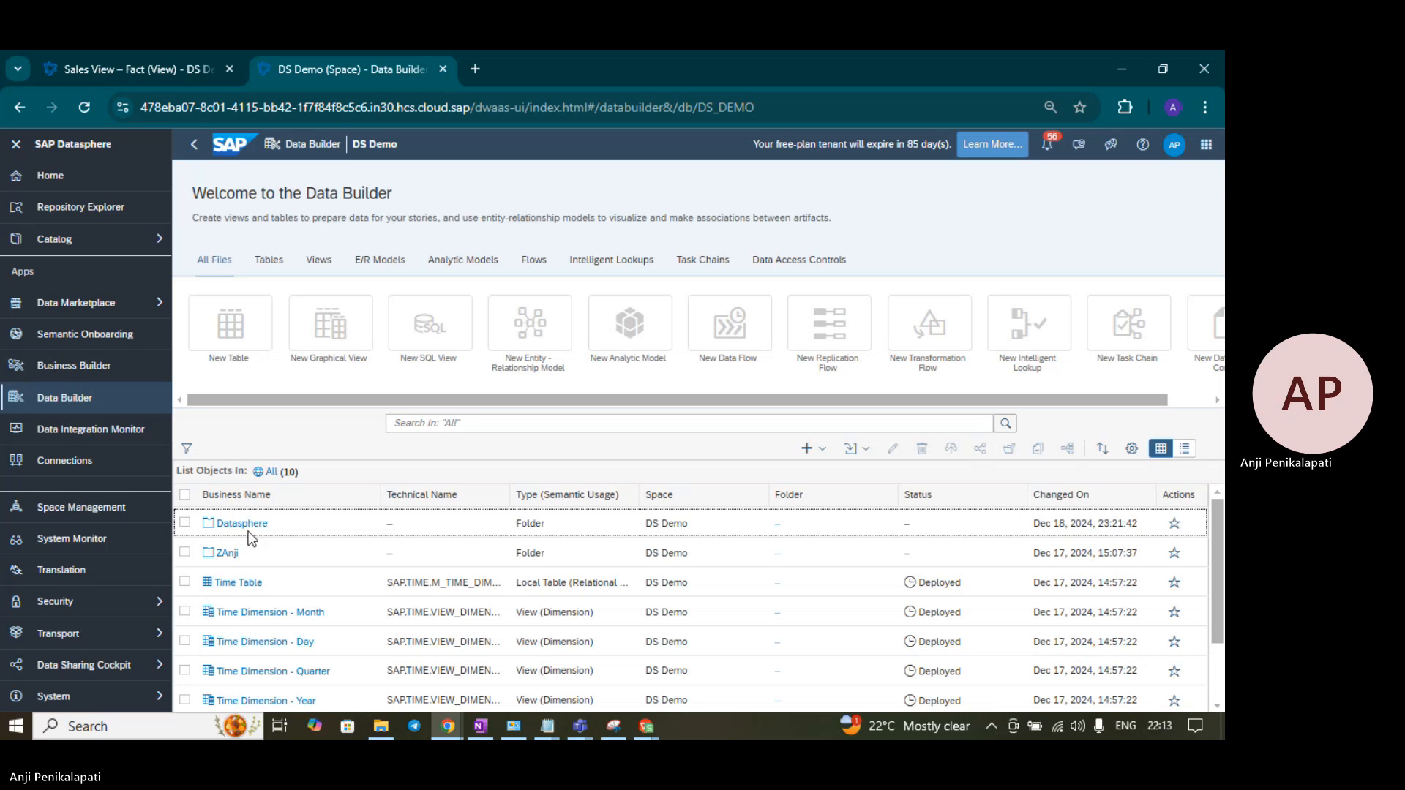
- Open the Sales - Analytic model from the Datasphere > Models folder
{"action": "left_click", "coordinate": [244, 526]}
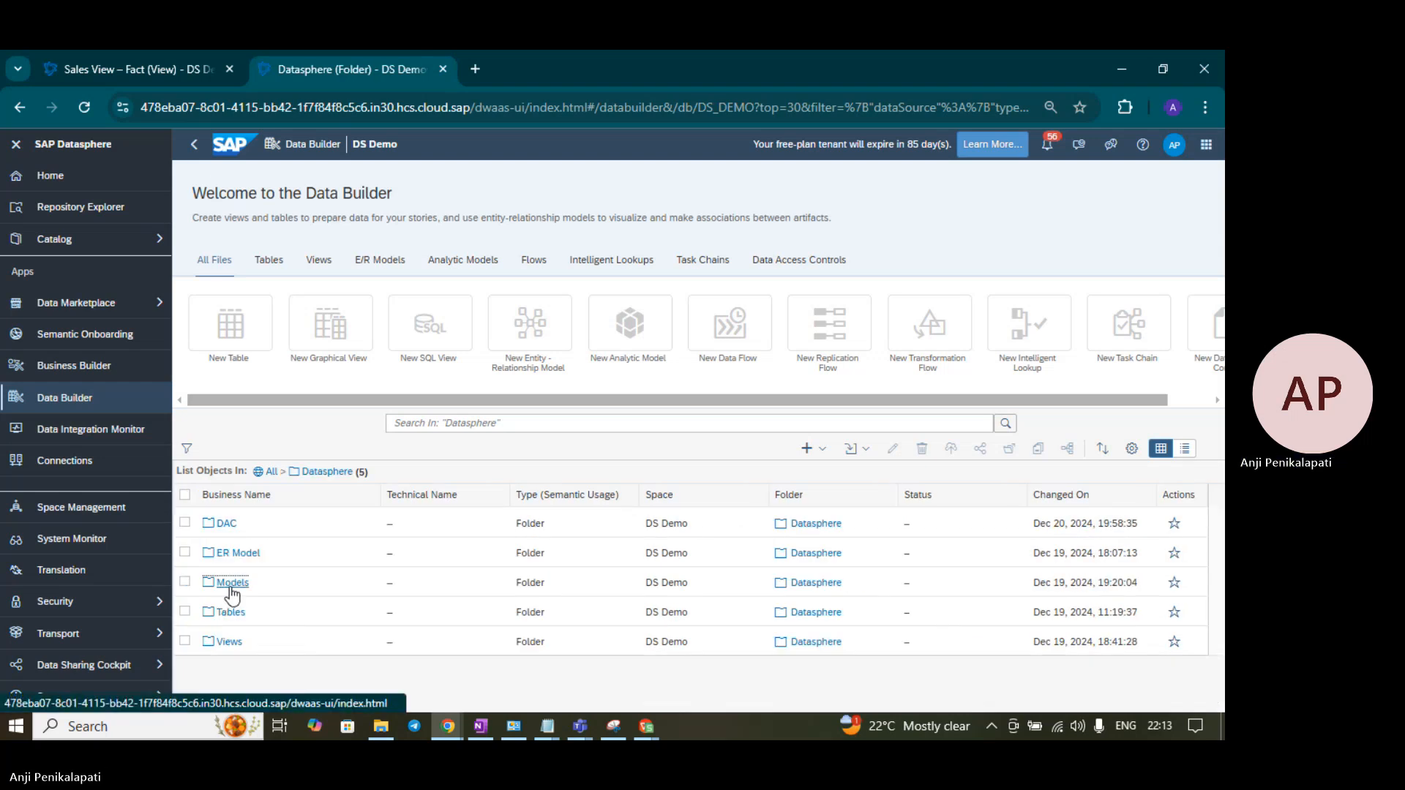
{"action": "left_click", "coordinate": [231, 586]}
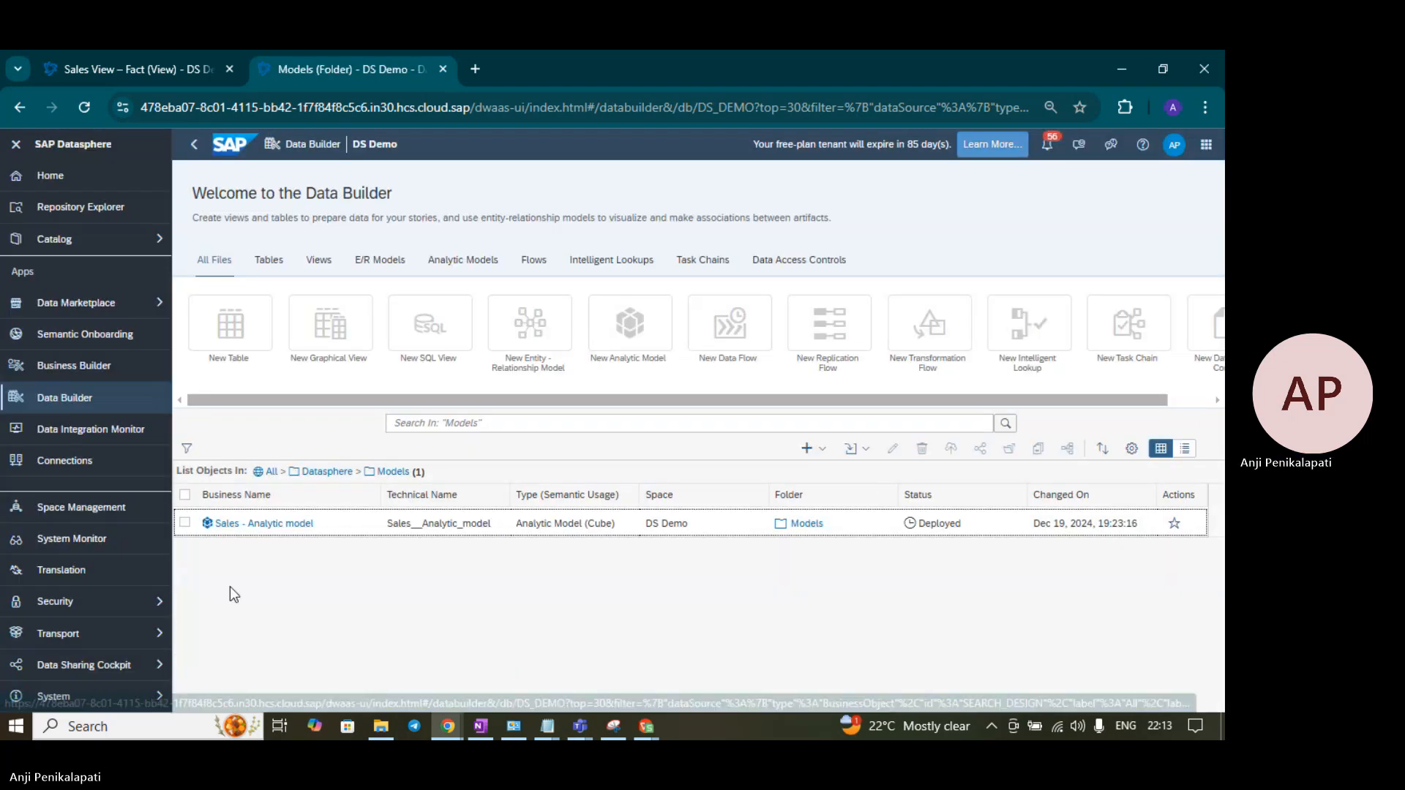
{"action": "left_click", "coordinate": [288, 527]}
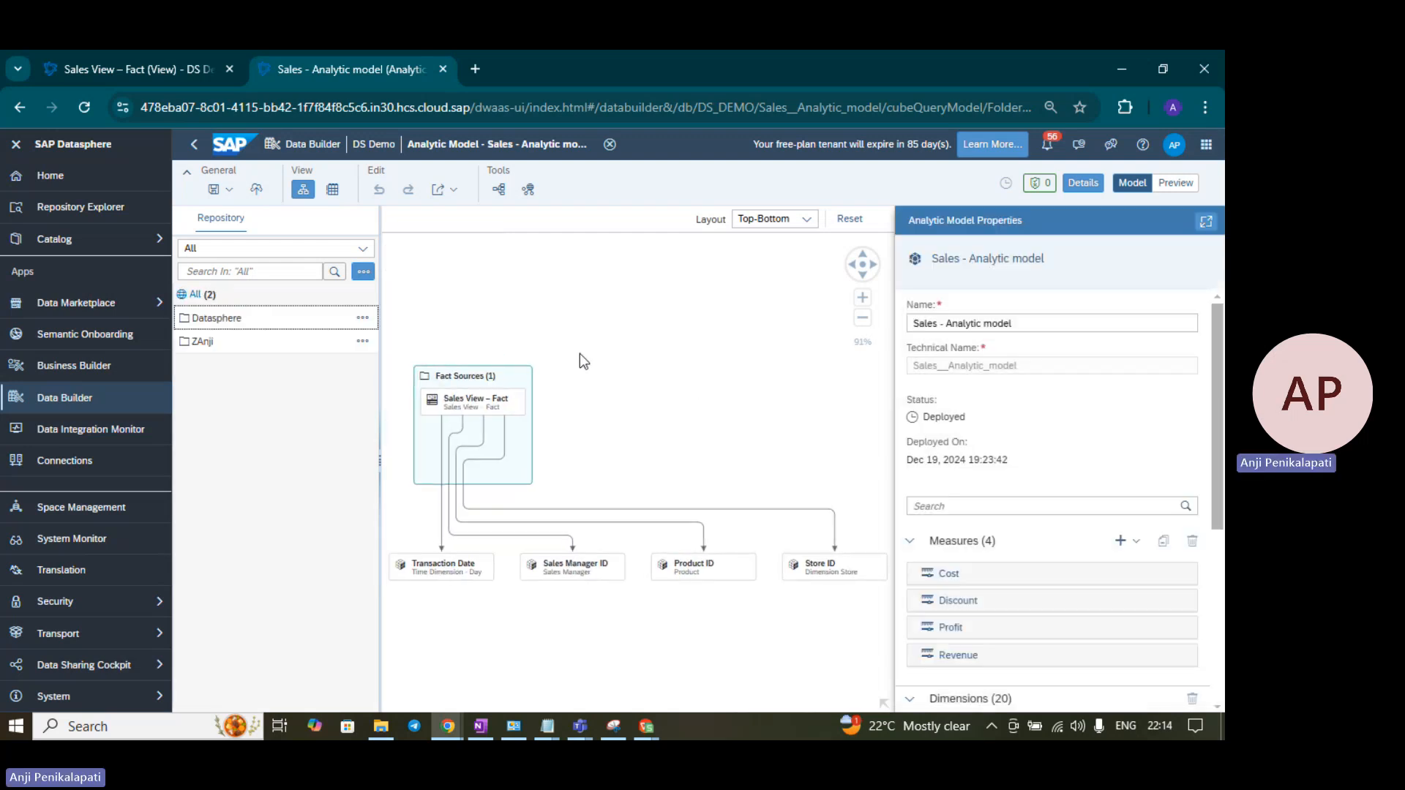
- Preview the model with Product Category ID in the rows, showing PC1, PC2 and PC3
{"action": "left_click", "coordinate": [1173, 184]}
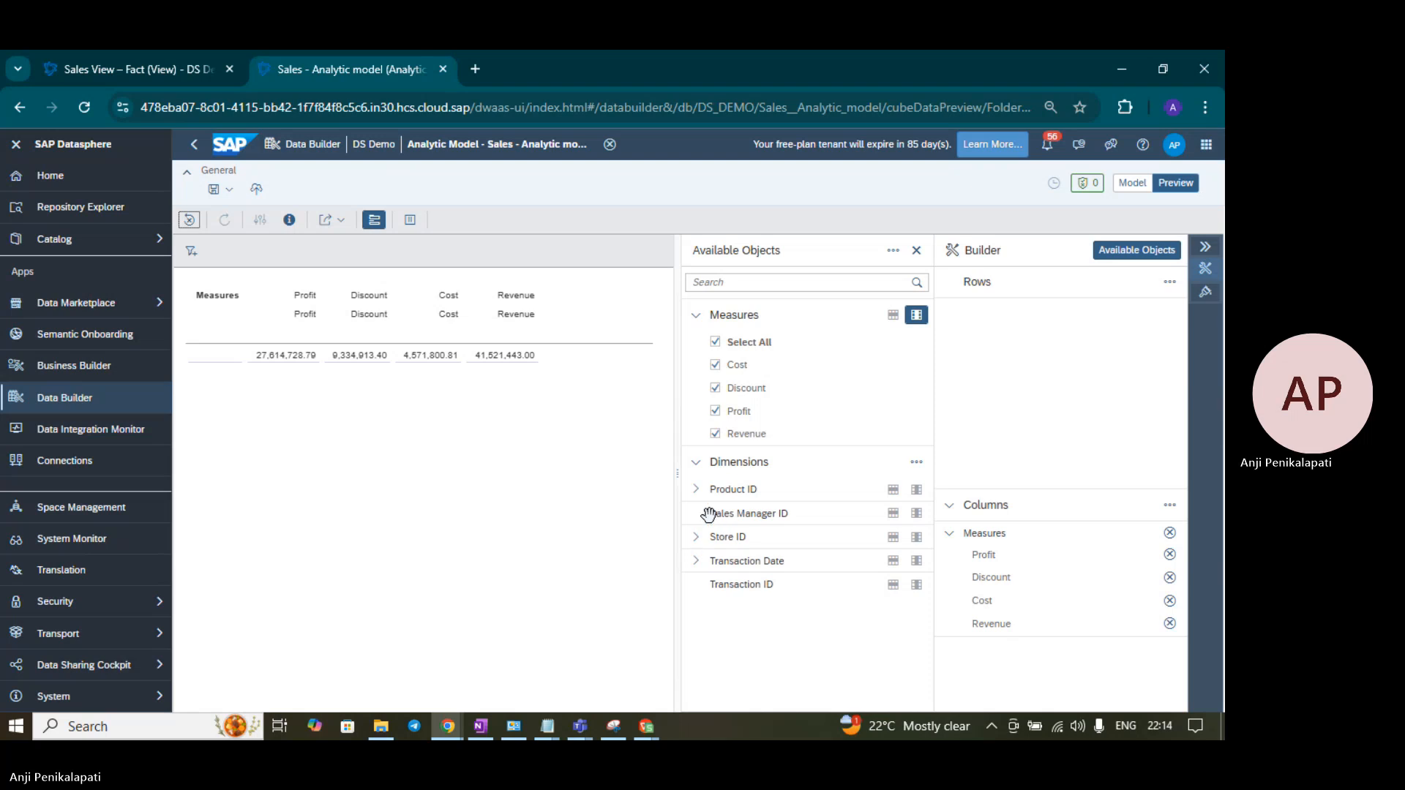
{"action": "left_click", "coordinate": [696, 488]}
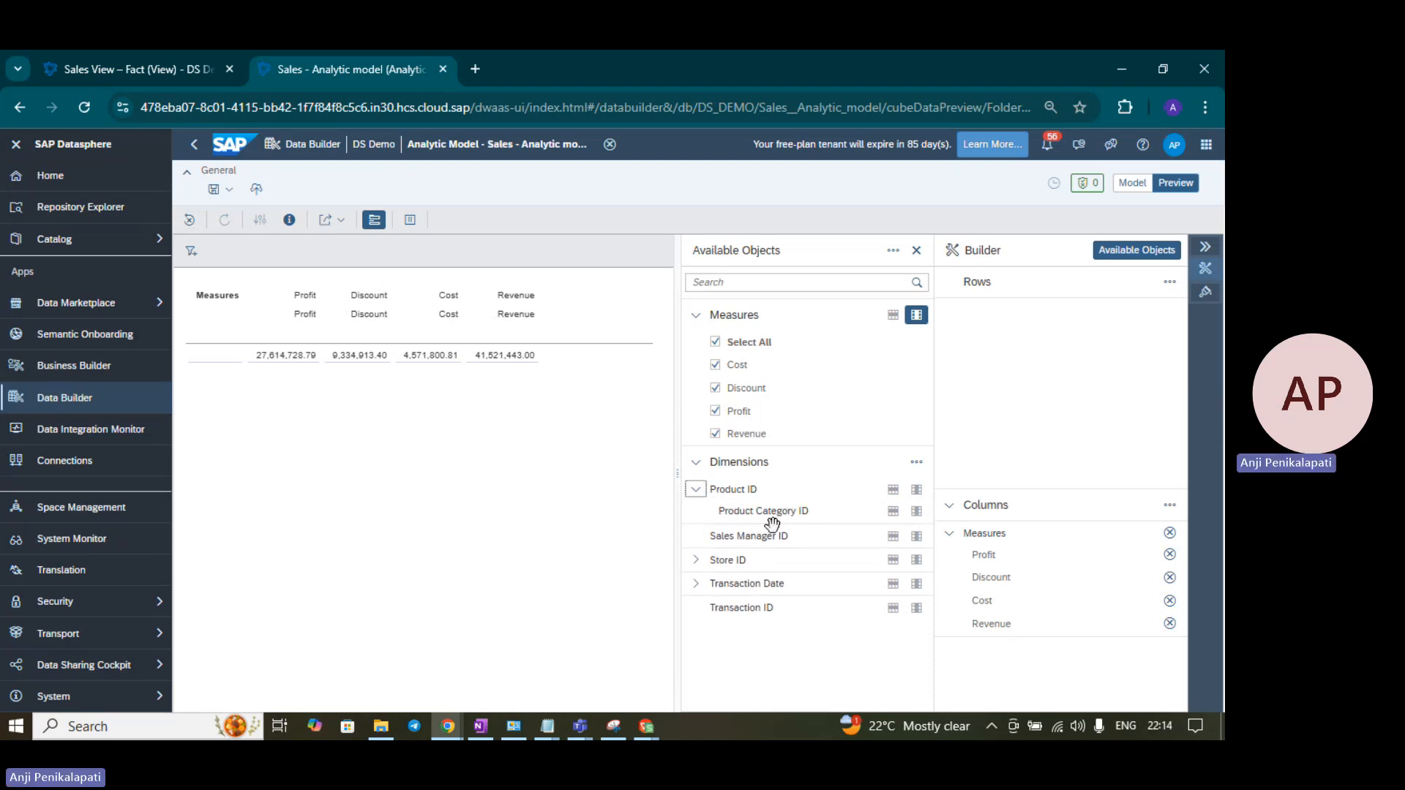
{"action": "left_click", "coordinate": [894, 512]}
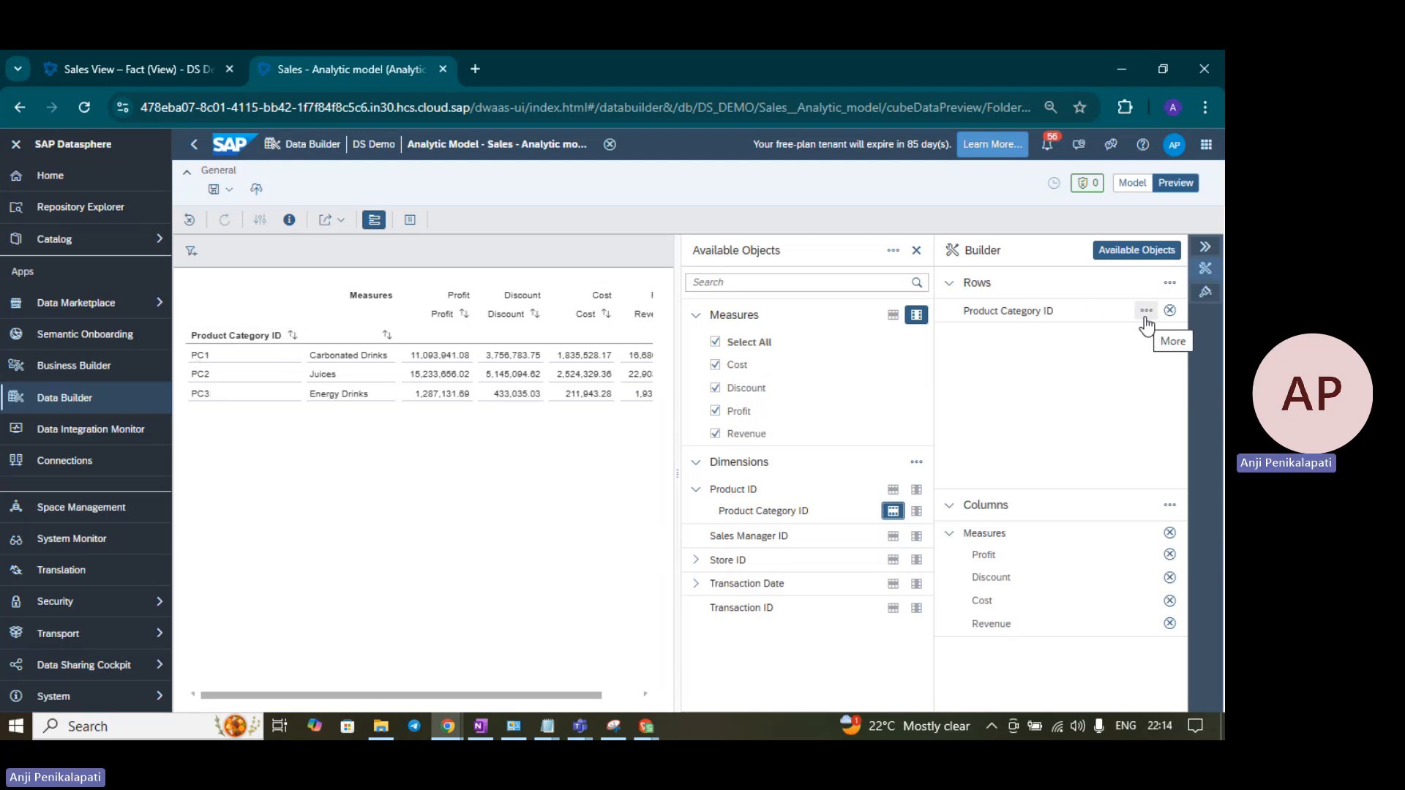
{"action": "left_click", "coordinate": [1146, 312]}
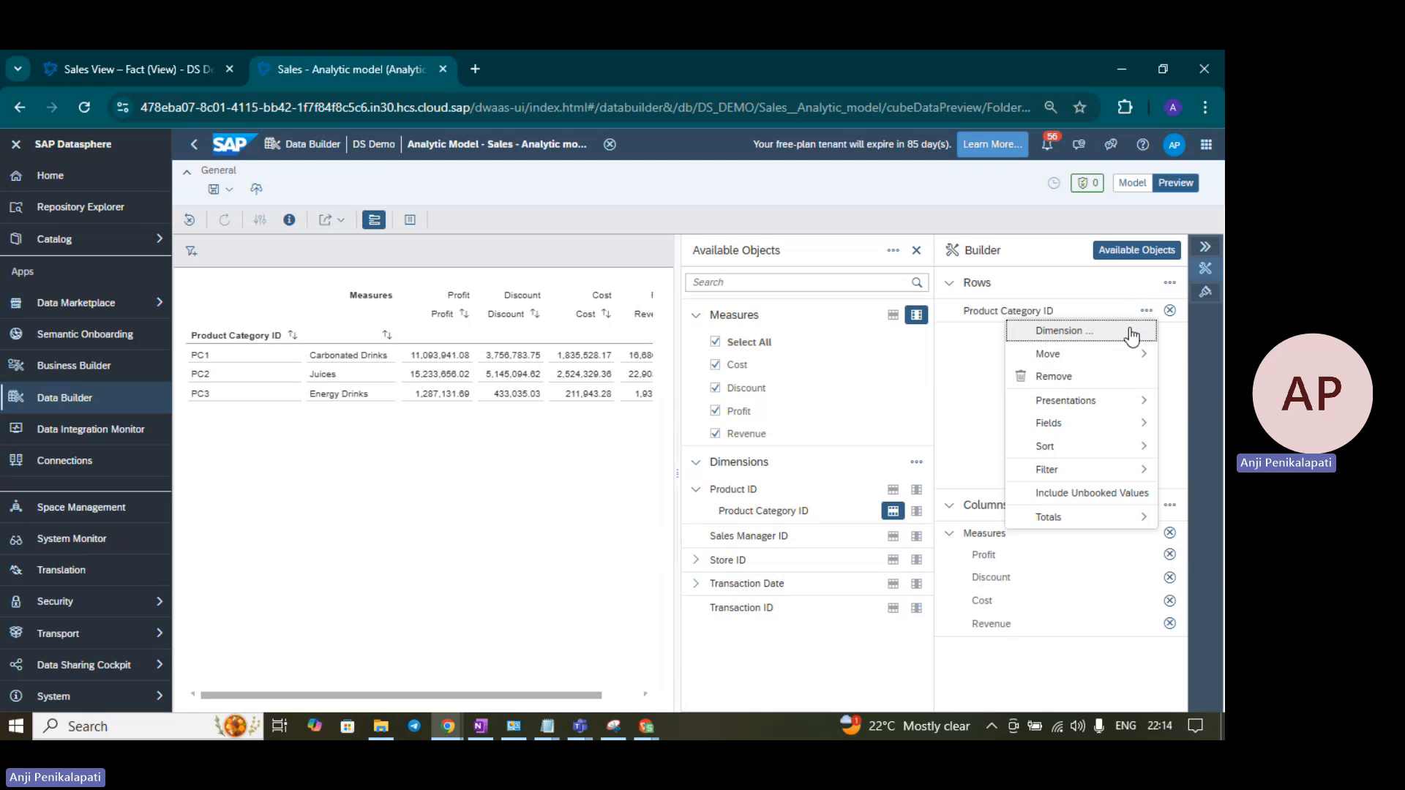
- Keep Product Category ID's content display as ID (Description) so category names appear beside IDs
{"action": "left_click", "coordinate": [1135, 330]}
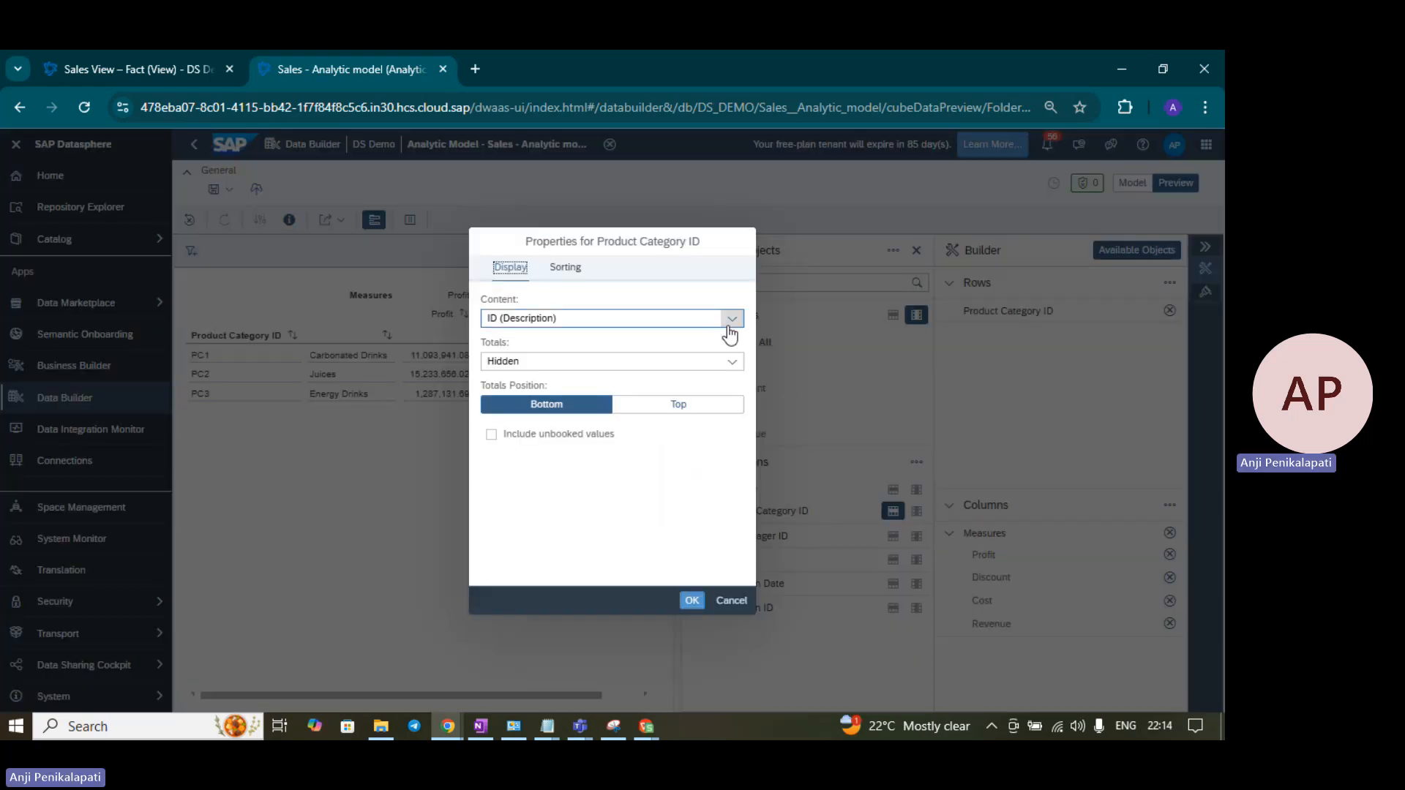
{"action": "left_click", "coordinate": [732, 319]}
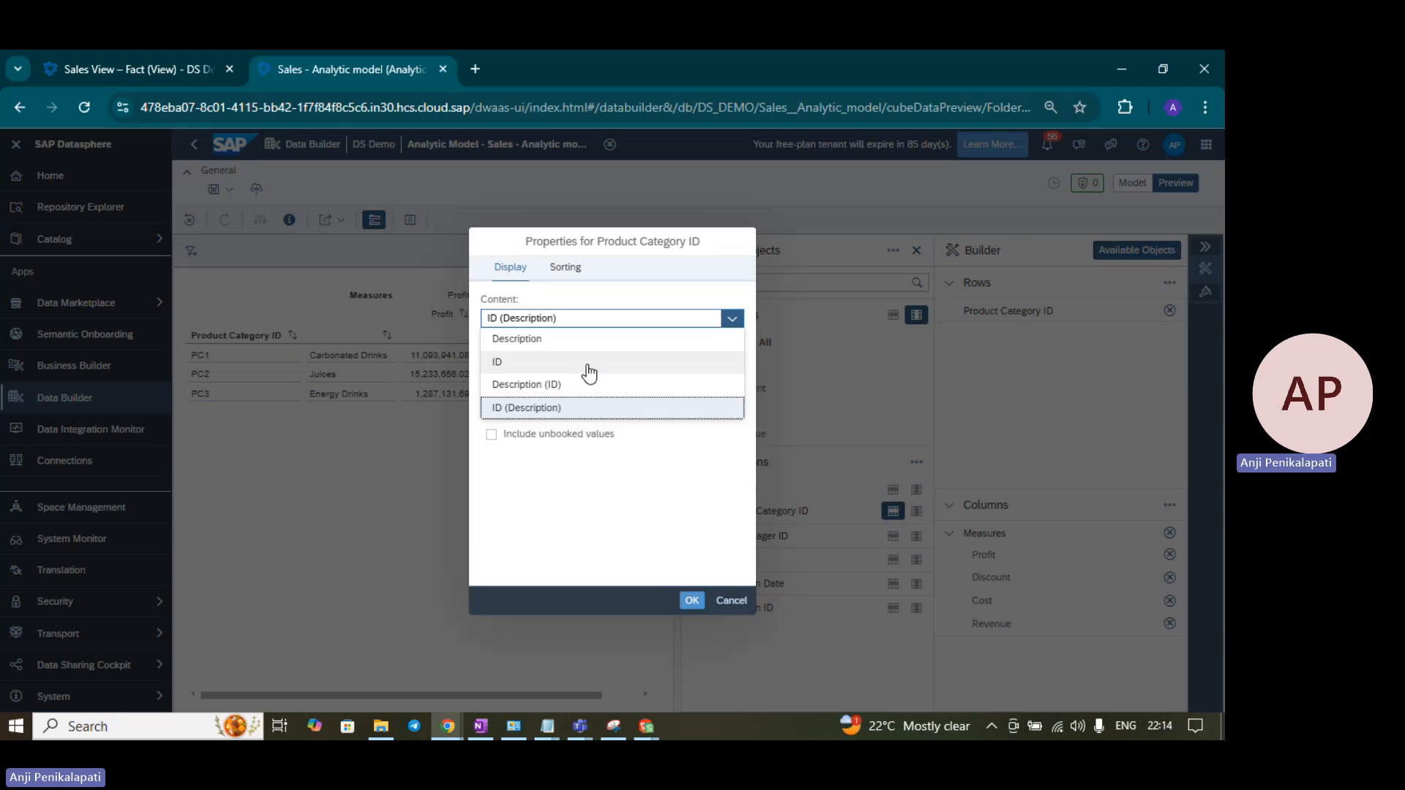
{"action": "left_click", "coordinate": [567, 414]}
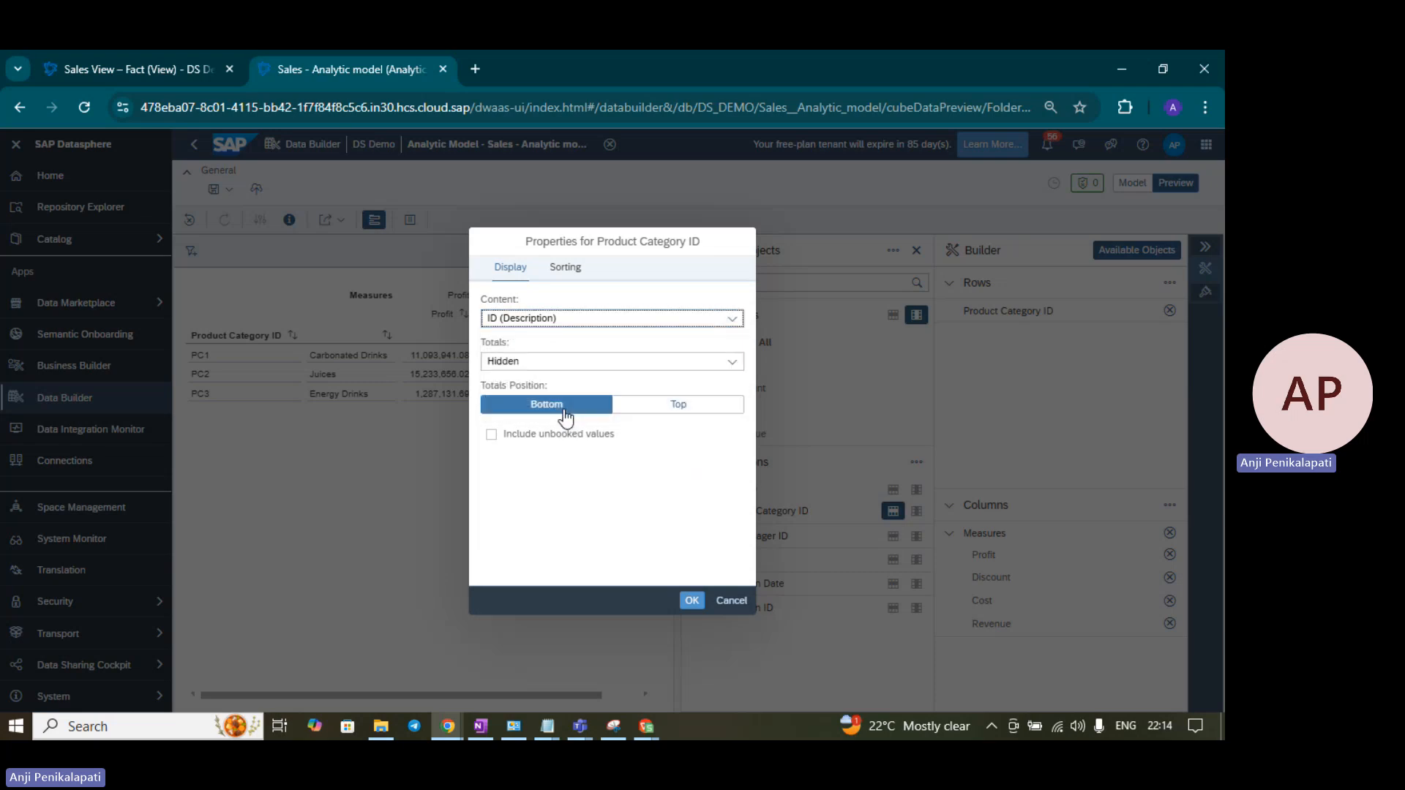
{"action": "left_click", "coordinate": [692, 600]}
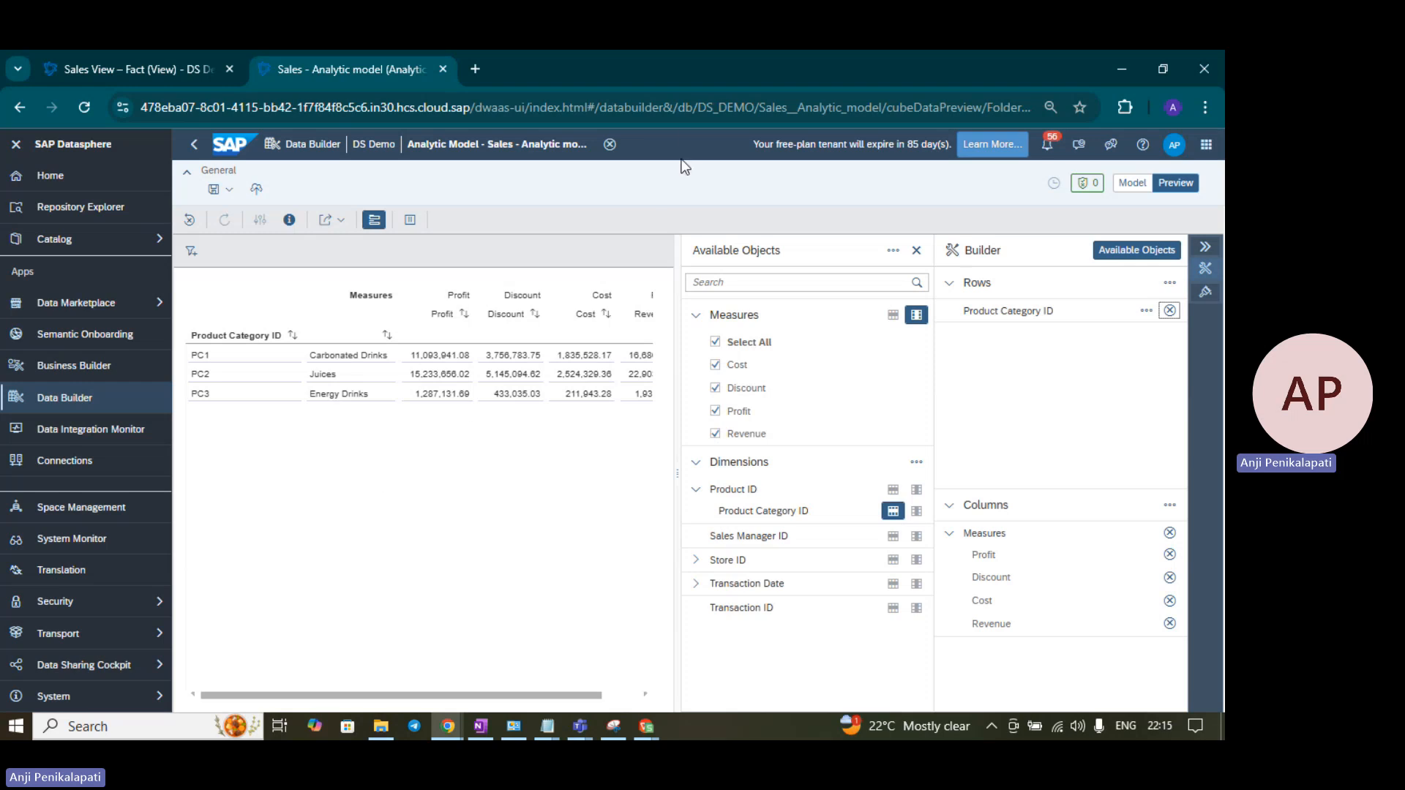
- Load the analytic model's preview URL in a new Chrome incognito window
{"action": "left_click", "coordinate": [652, 108]}
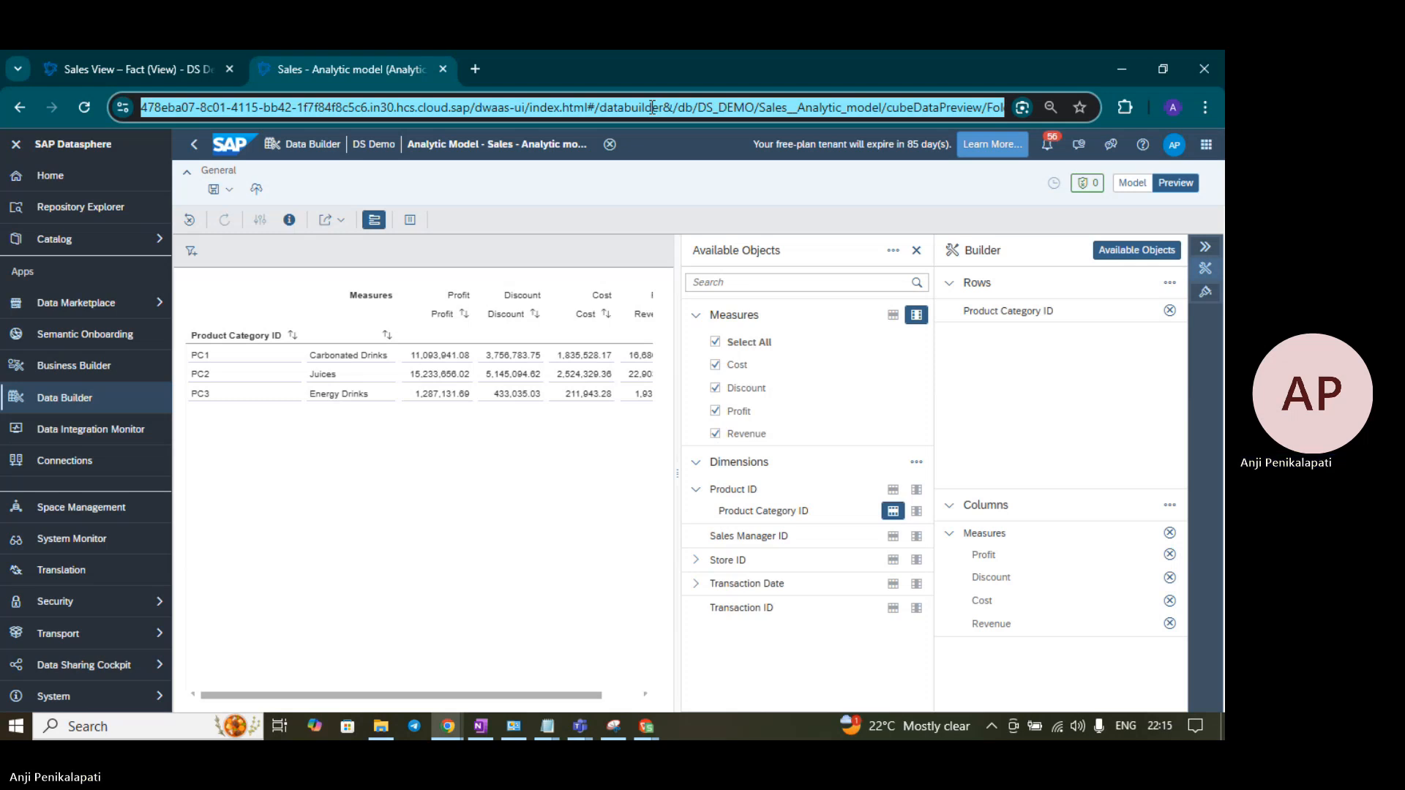
{"action": "left_click", "coordinate": [1204, 106]}
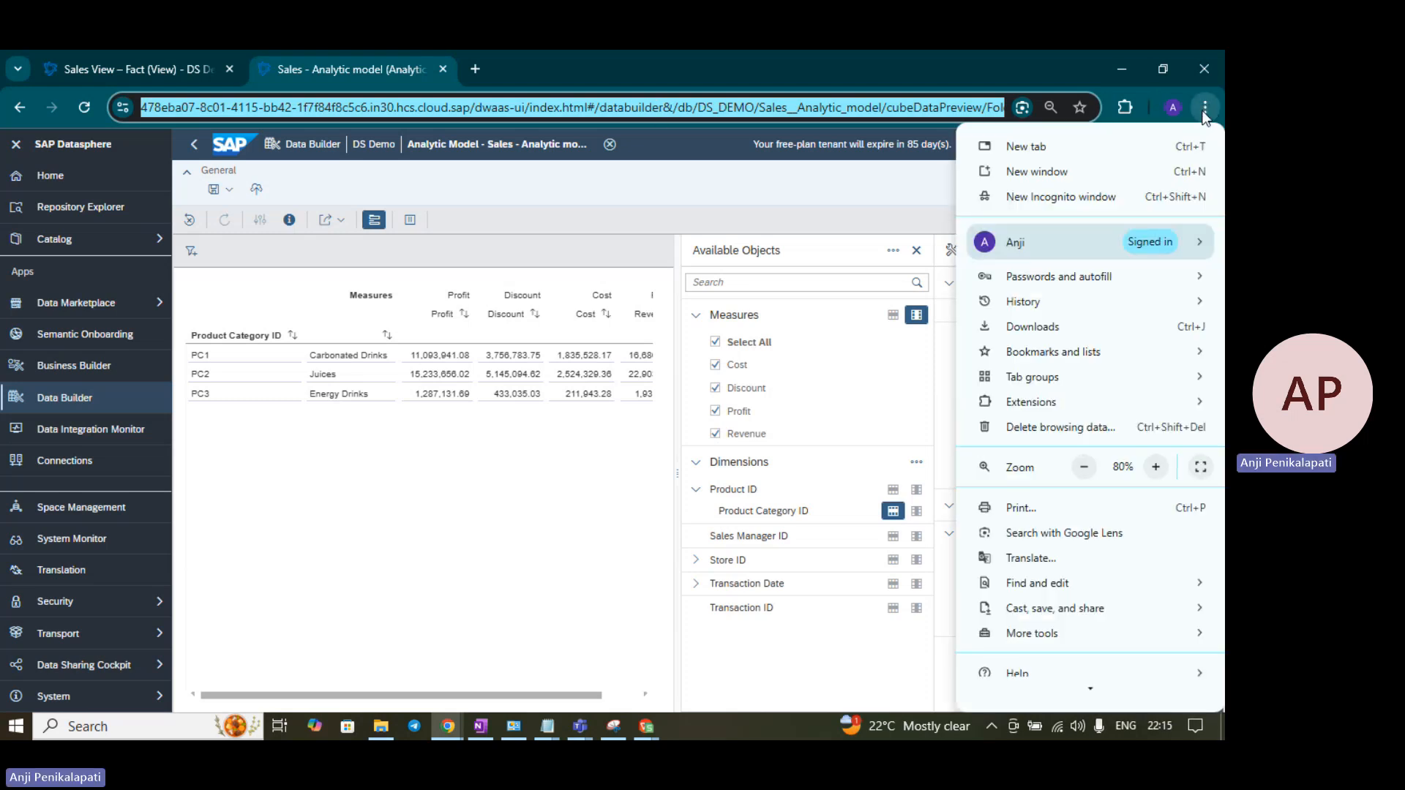
{"action": "left_click", "coordinate": [1117, 196]}
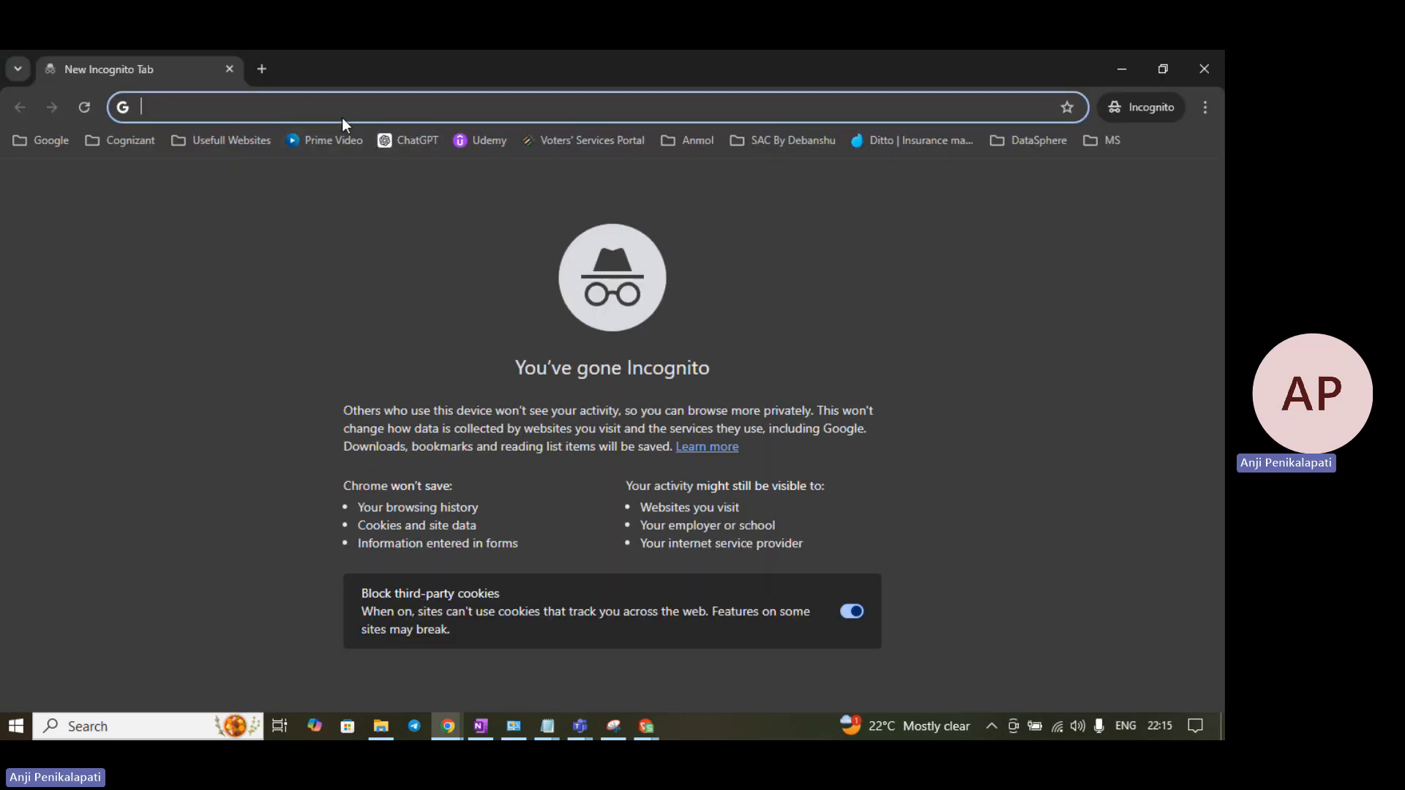
{"action": "type", "text": "https://478eba07-8c01-4115-bb42-1f7f84f8c5c6.in30.hcs.cloud.sap/dwaas-ui/index.html#/databuilder&/db/DS_DEMO/Sales__Analytic_model/cubeDataPreview/Folder_VUUZYECP/preview"}
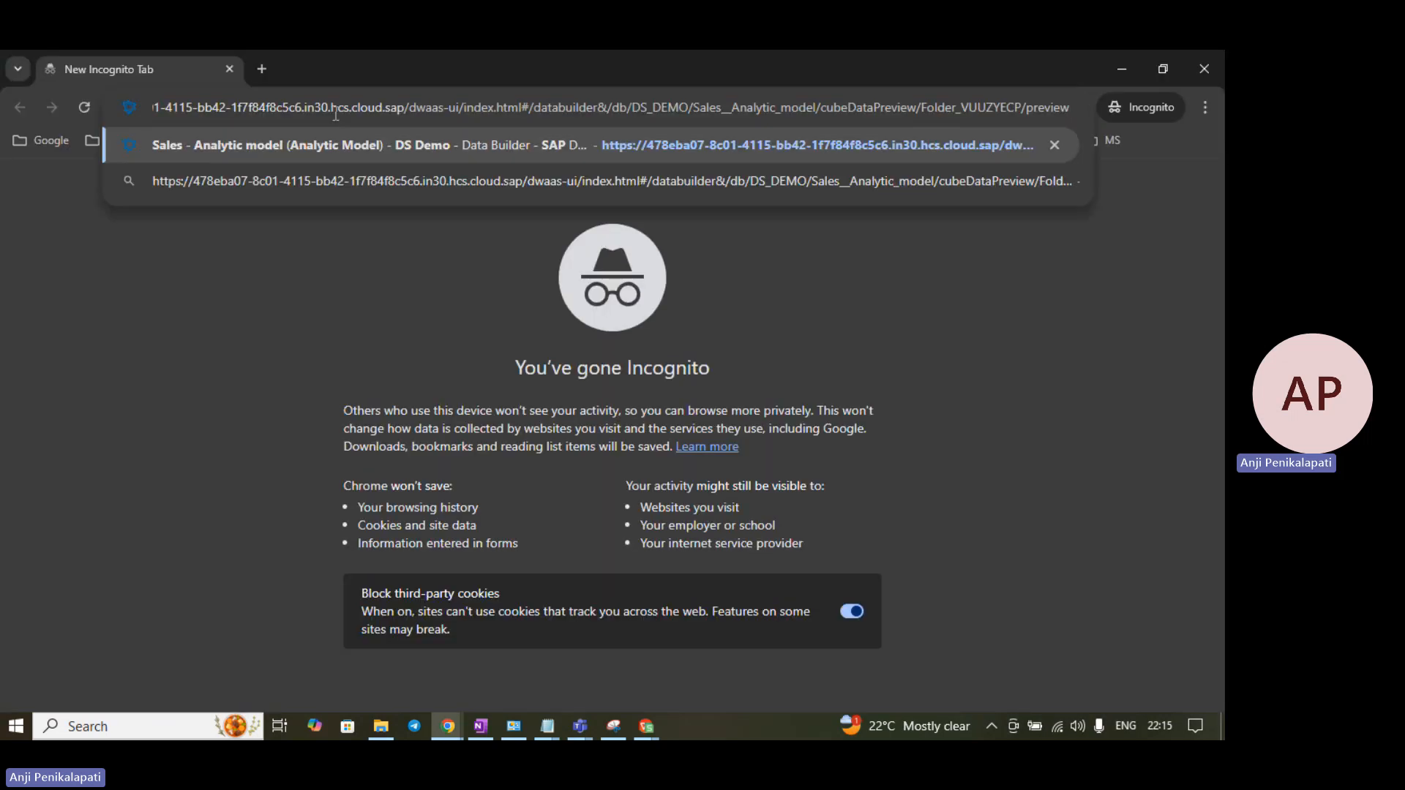
{"action": "key", "text": "Return"}
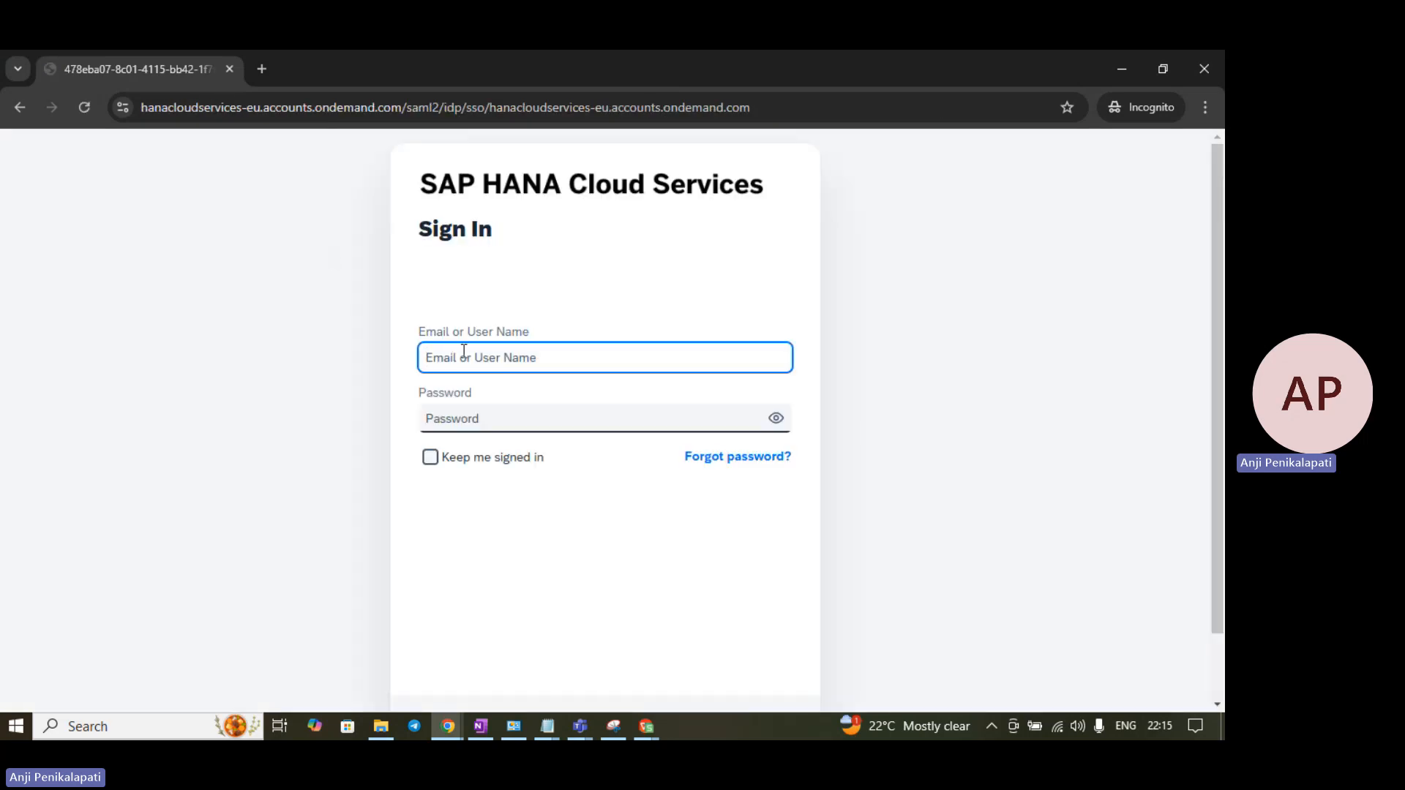
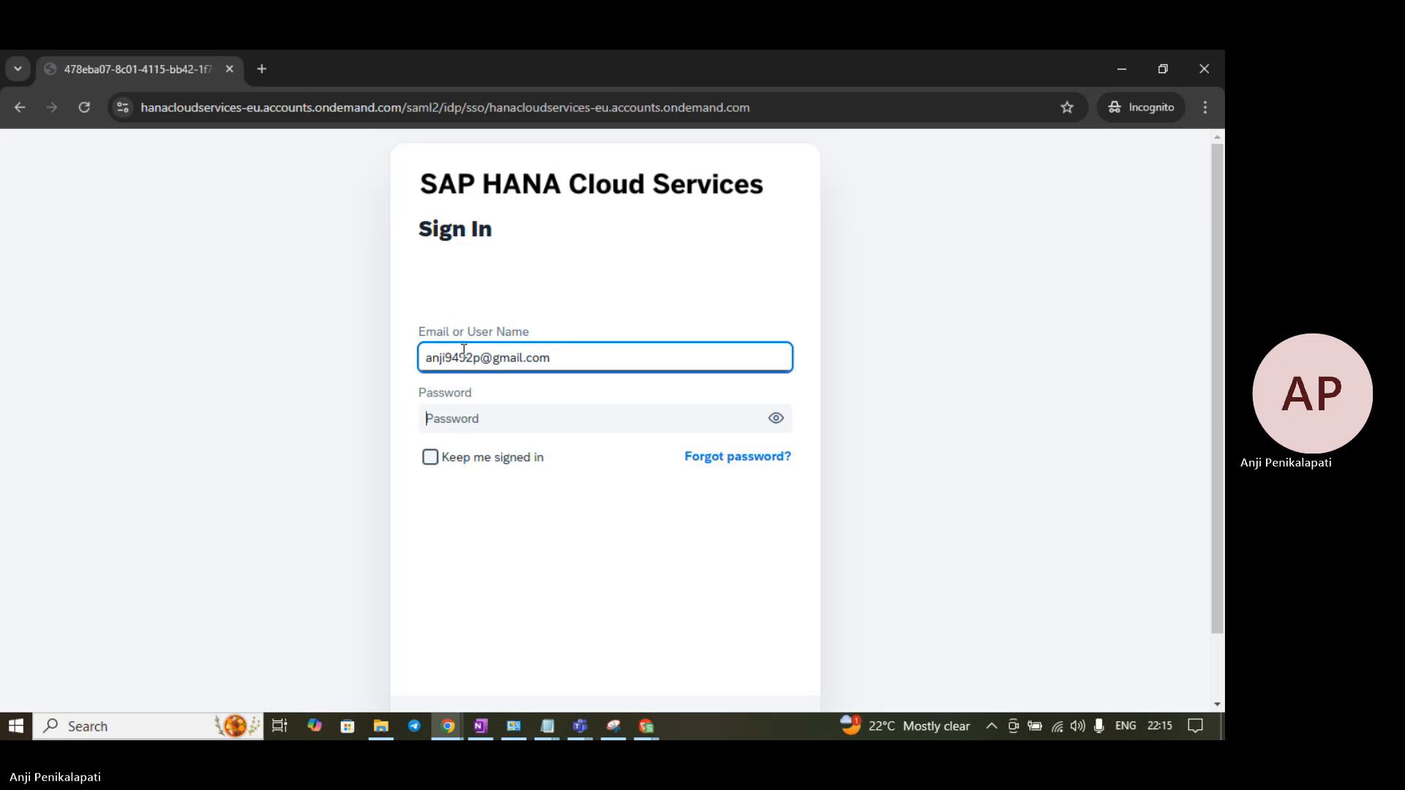
- Sign in as the second user with their e-mail address and password
{"action": "key", "text": "Tab"}
{"action": "type", "text": "••••"}
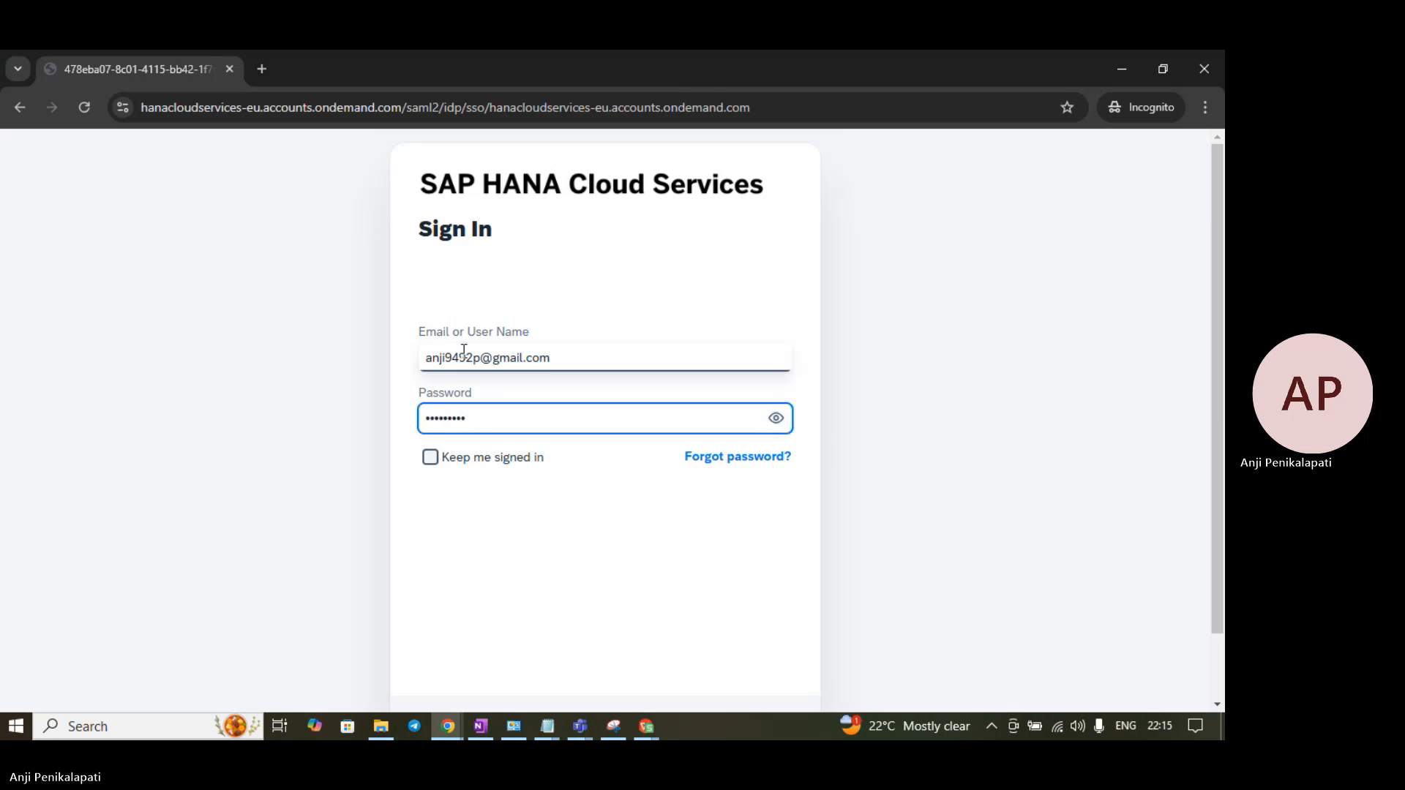
{"action": "key", "text": "Return"}
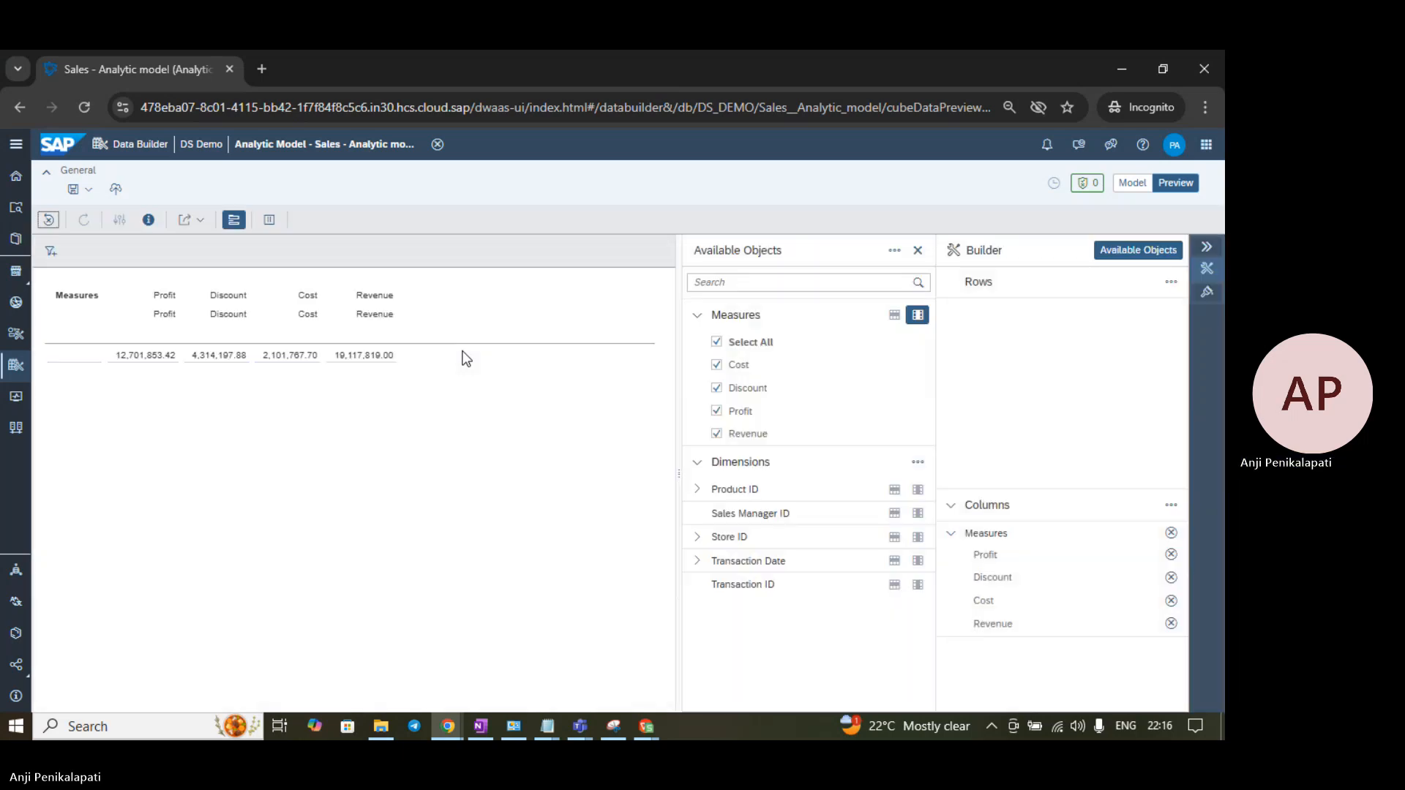
- Verify the signed-in user in profile settings, then add Product Category ID to rows, showing only PC4 Alcohol and PC5 Others
{"action": "left_click", "coordinate": [695, 495]}
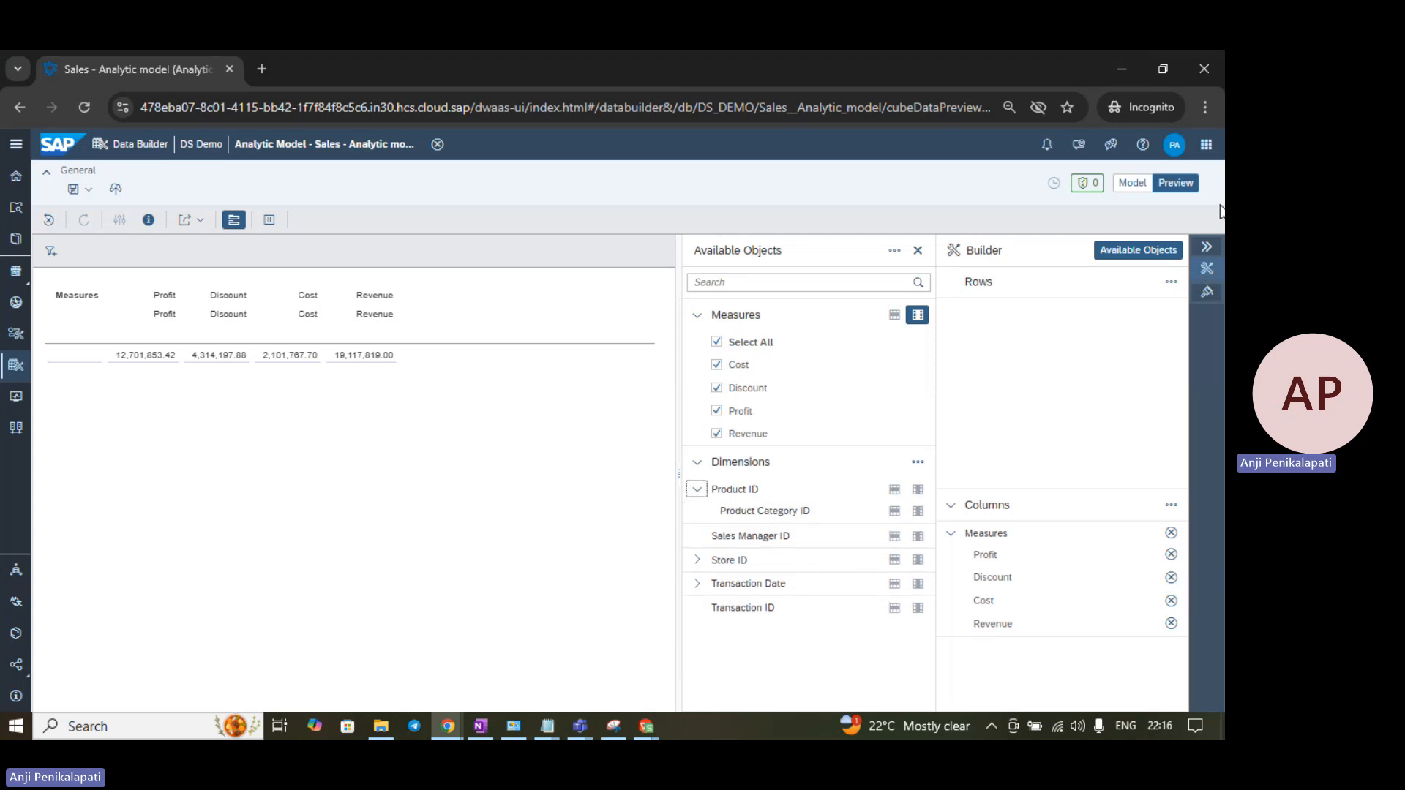
{"action": "left_click", "coordinate": [1184, 148]}
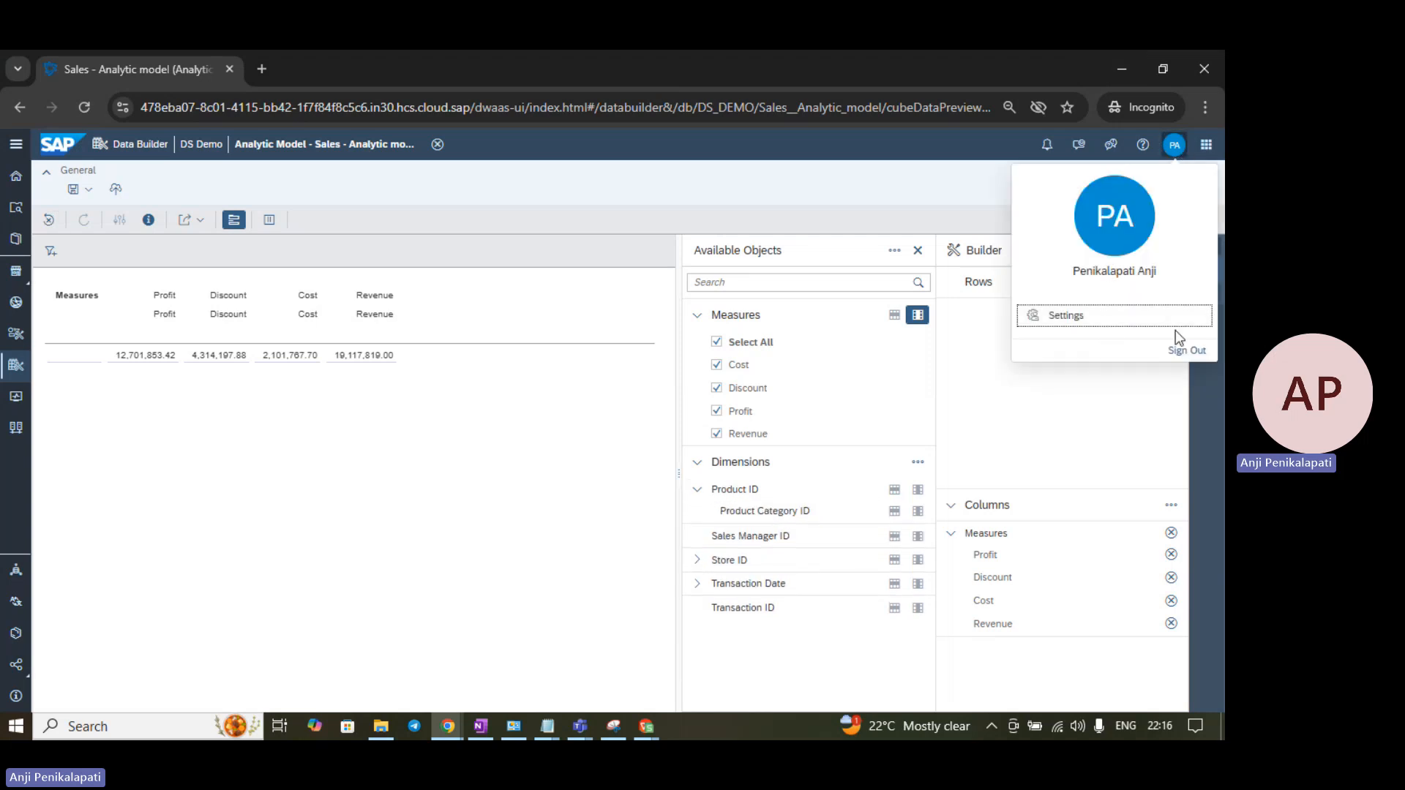
{"action": "left_click", "coordinate": [942, 391]}
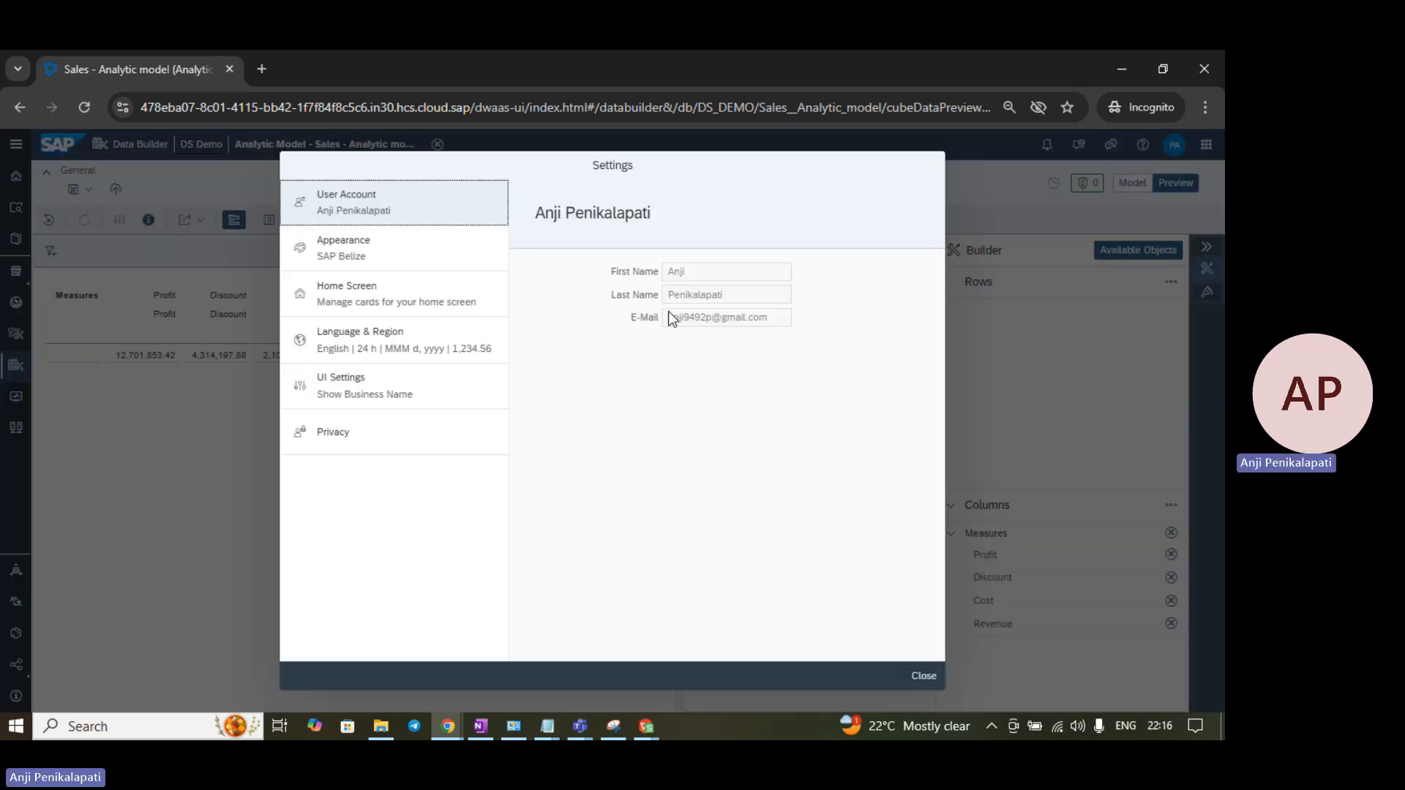
{"action": "left_click_drag", "start_coordinate": [668, 316], "coordinate": [774, 322]}
{"action": "left_click", "coordinate": [923, 676]}
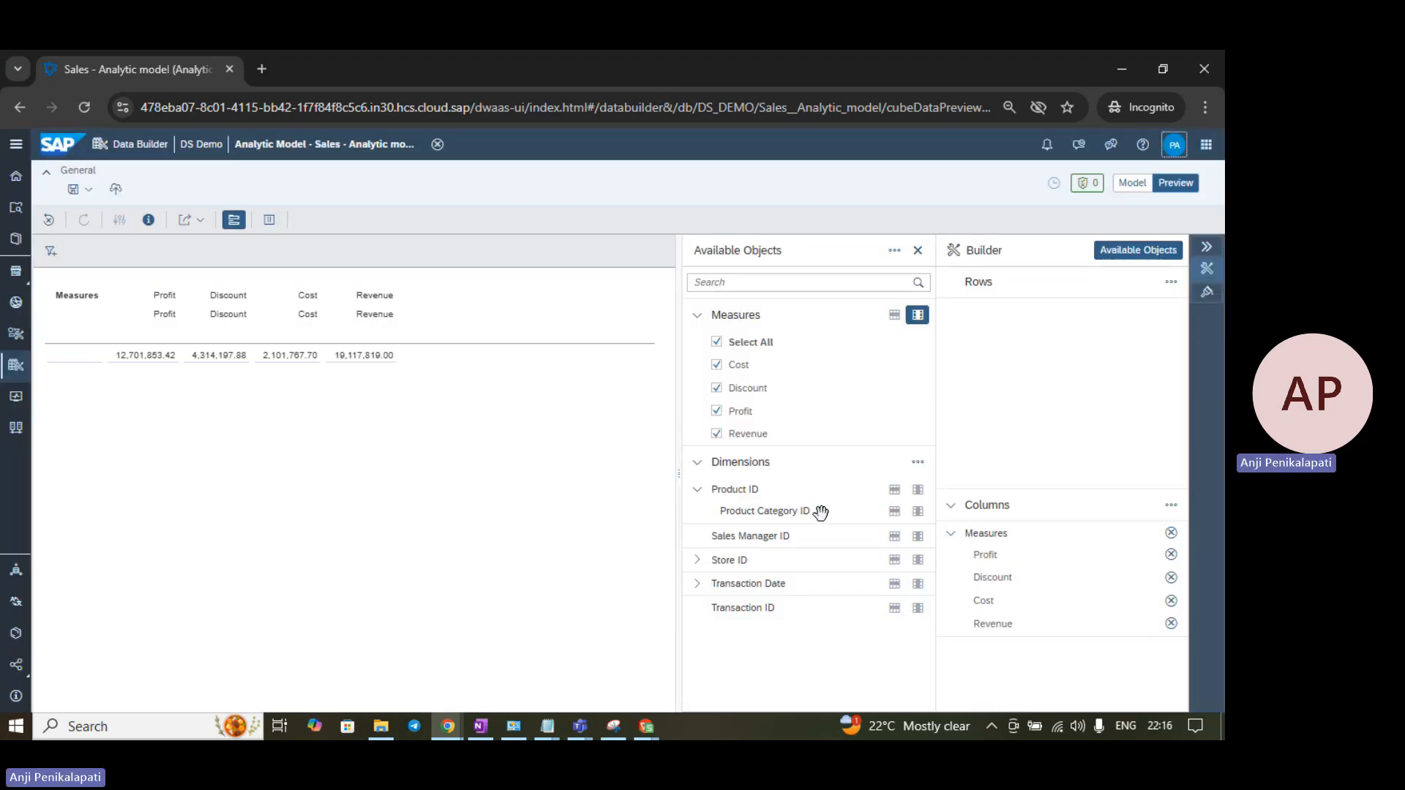
{"action": "left_click", "coordinate": [894, 511]}
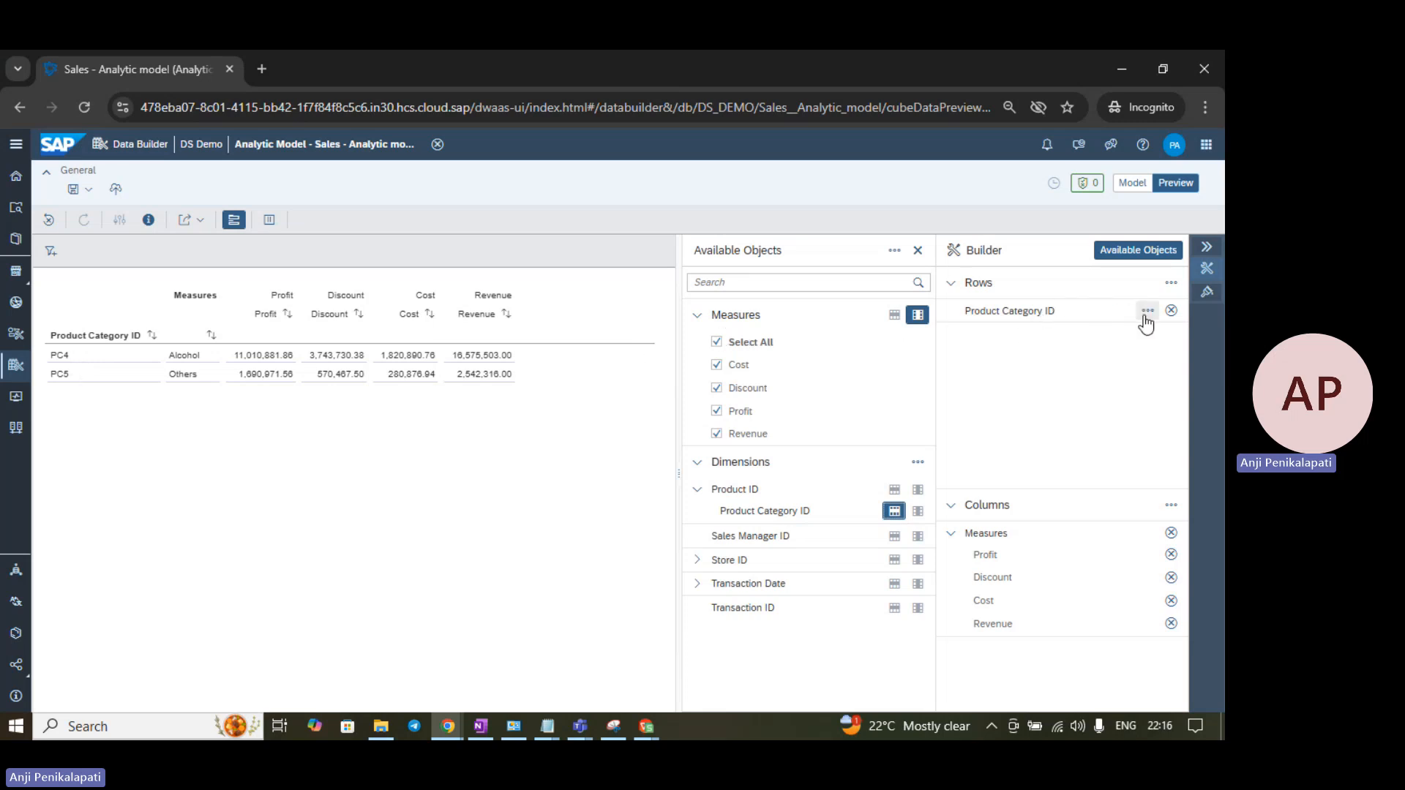
{"action": "left_click", "coordinate": [1146, 311]}
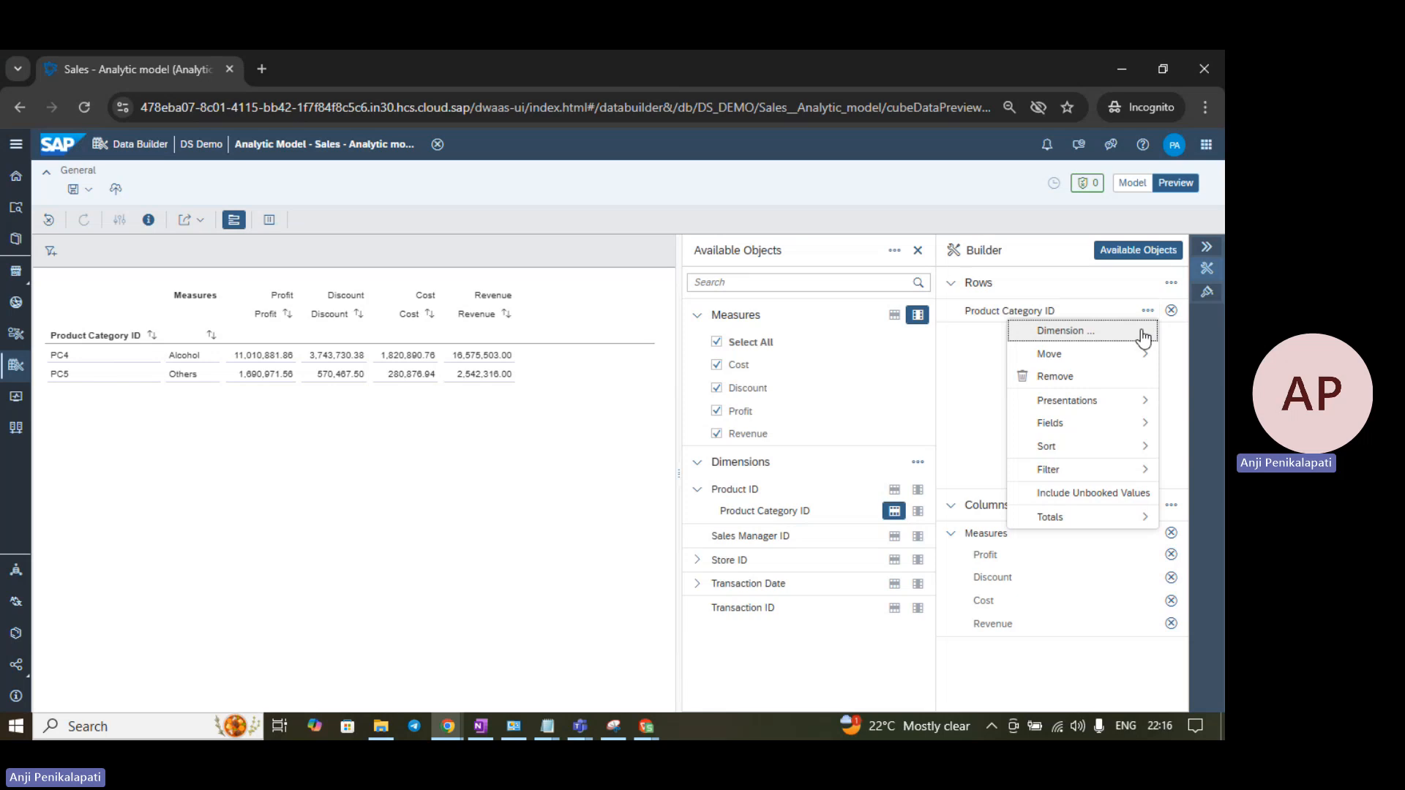
{"action": "left_click", "coordinate": [1119, 333]}
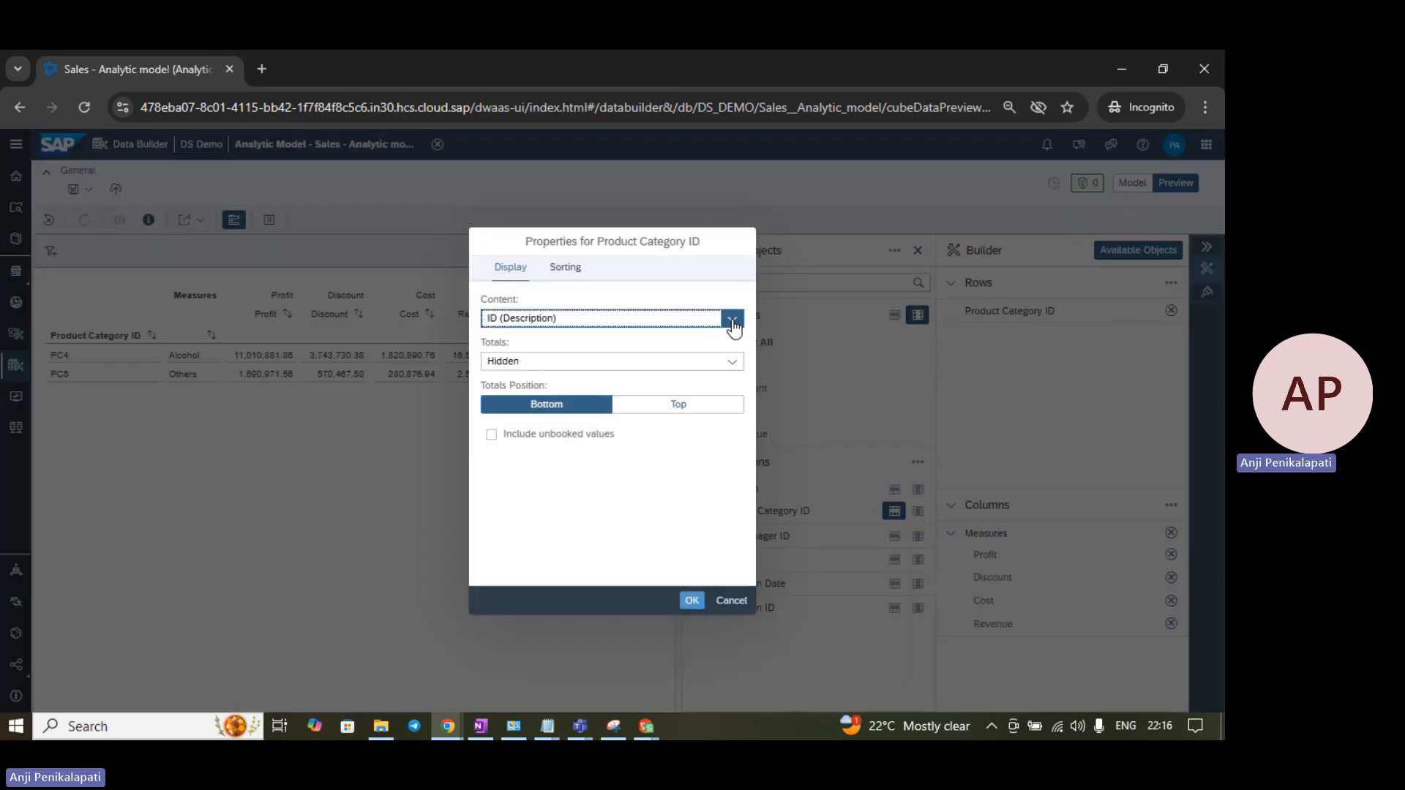
{"action": "left_click", "coordinate": [732, 320]}
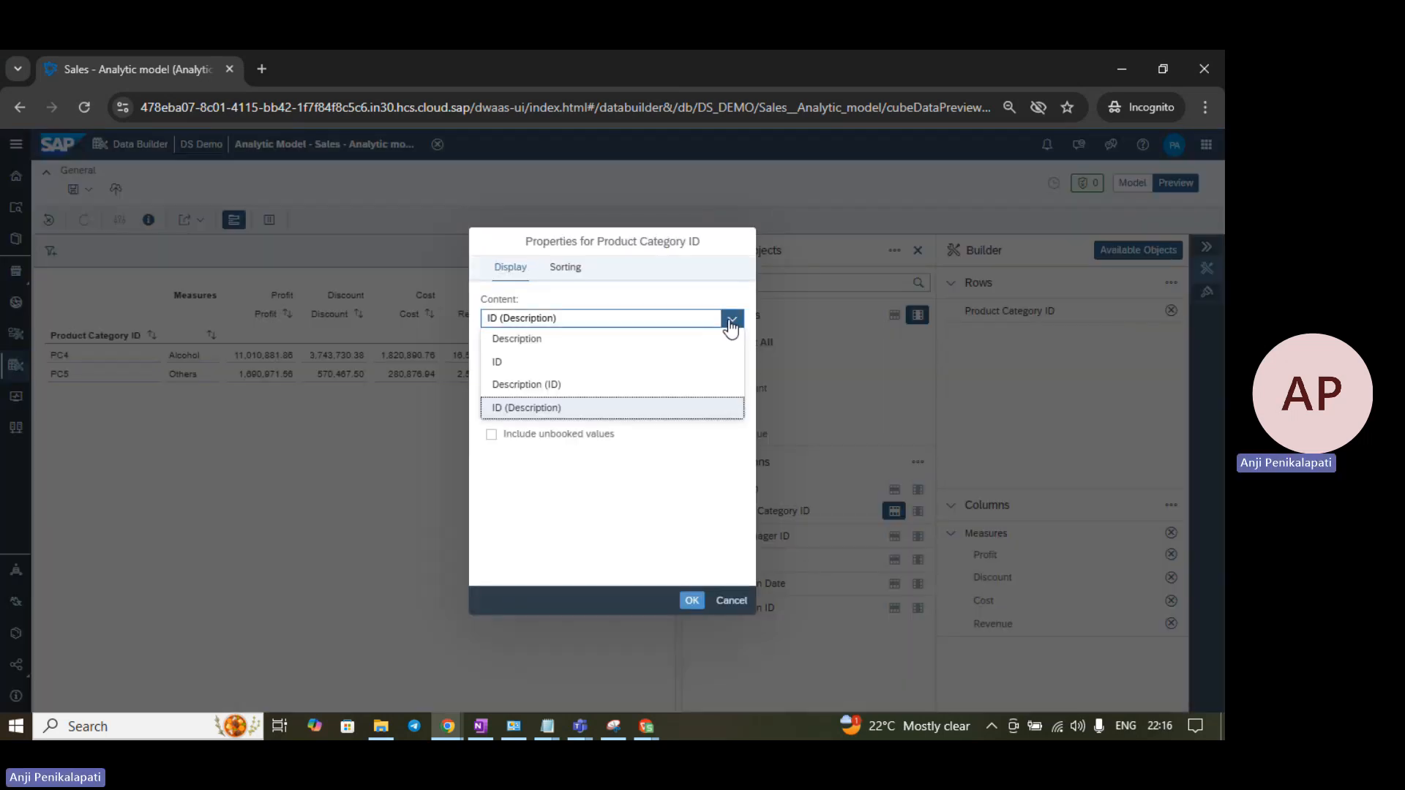
{"action": "left_click", "coordinate": [553, 412]}
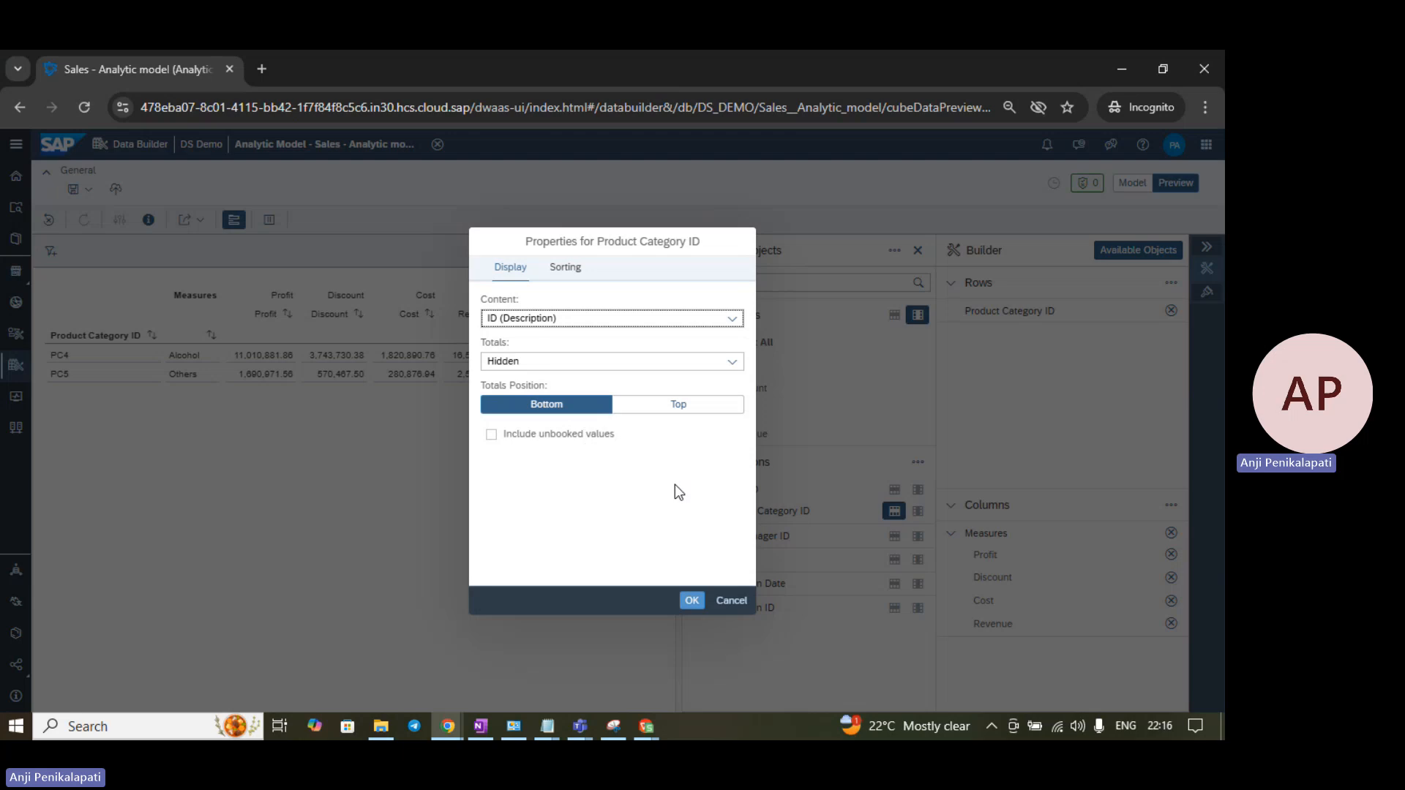
{"action": "left_click", "coordinate": [692, 601]}
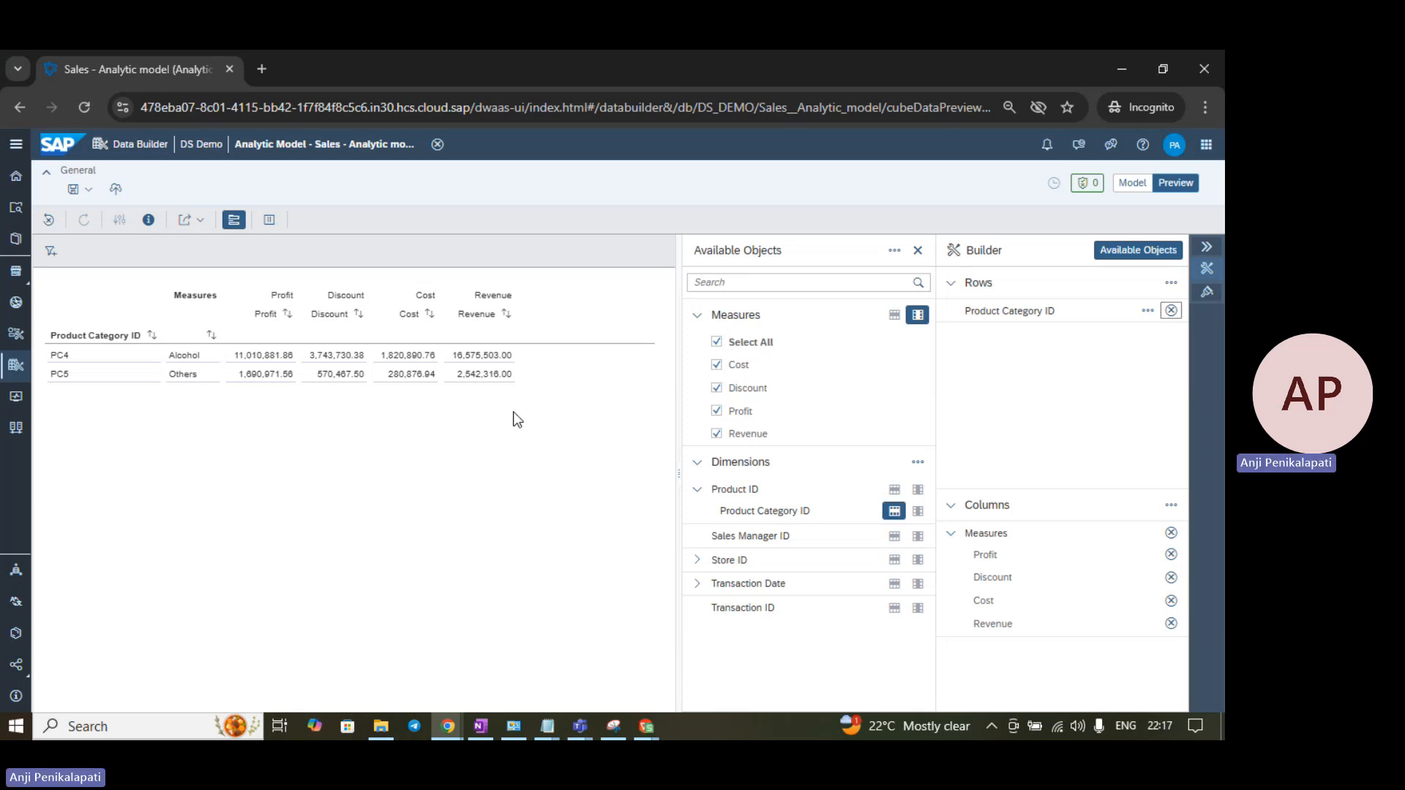
- Bring the Datasphere: Data Access Control Teams meeting forward and open More > Record and transcribe
{"action": "mouse_move", "coordinate": [590, 730]}
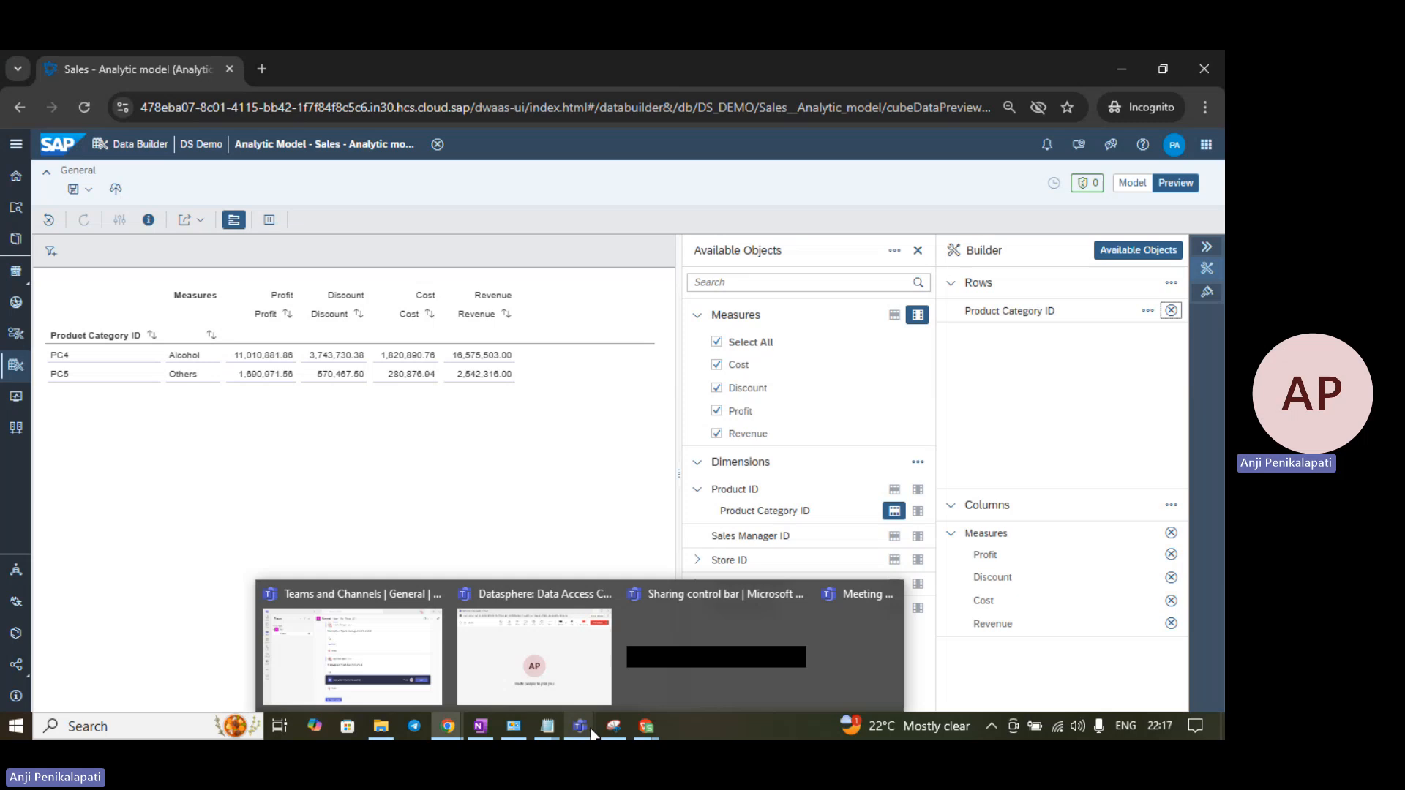
{"action": "left_click", "coordinate": [583, 682]}
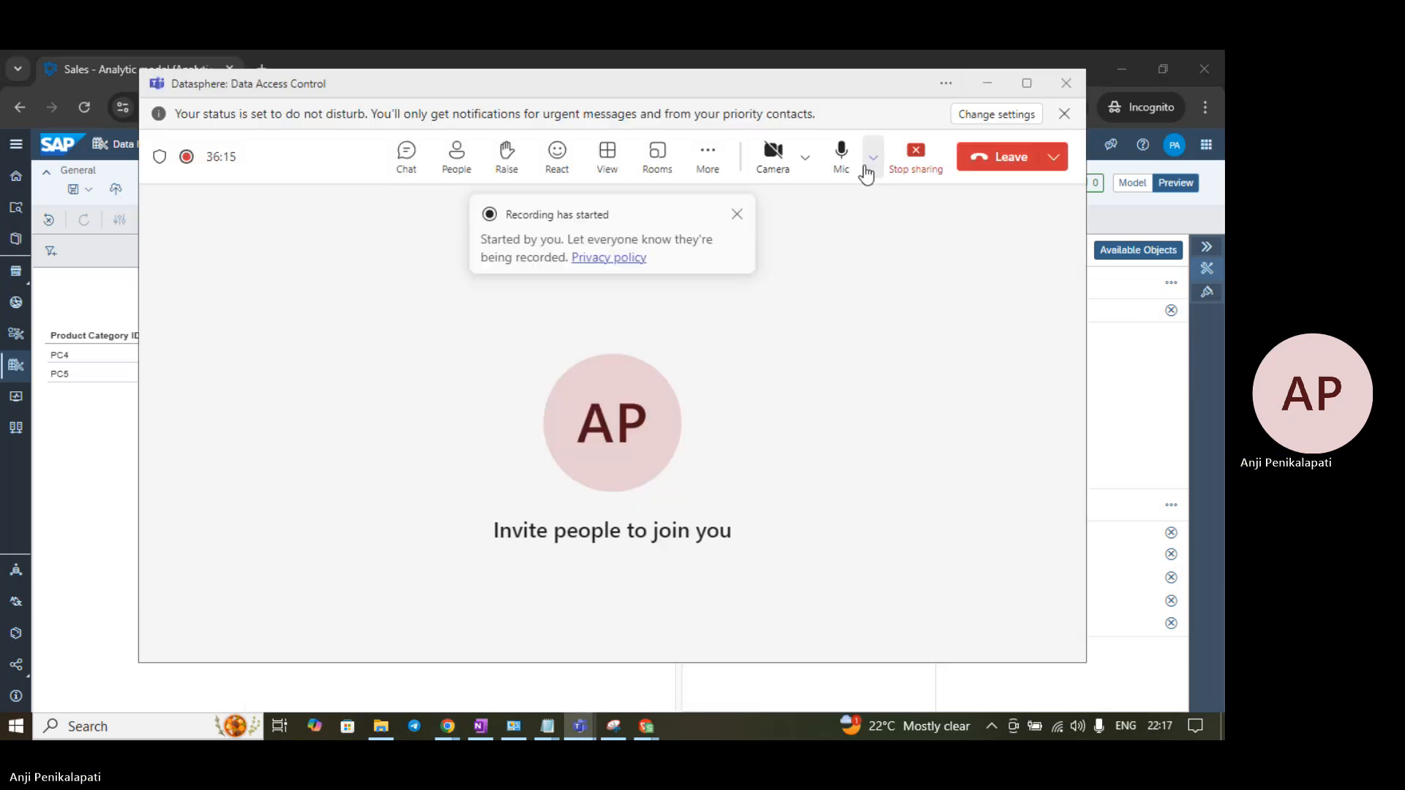
{"action": "left_click", "coordinate": [721, 156]}
{"action": "mouse_move", "coordinate": [746, 215]}
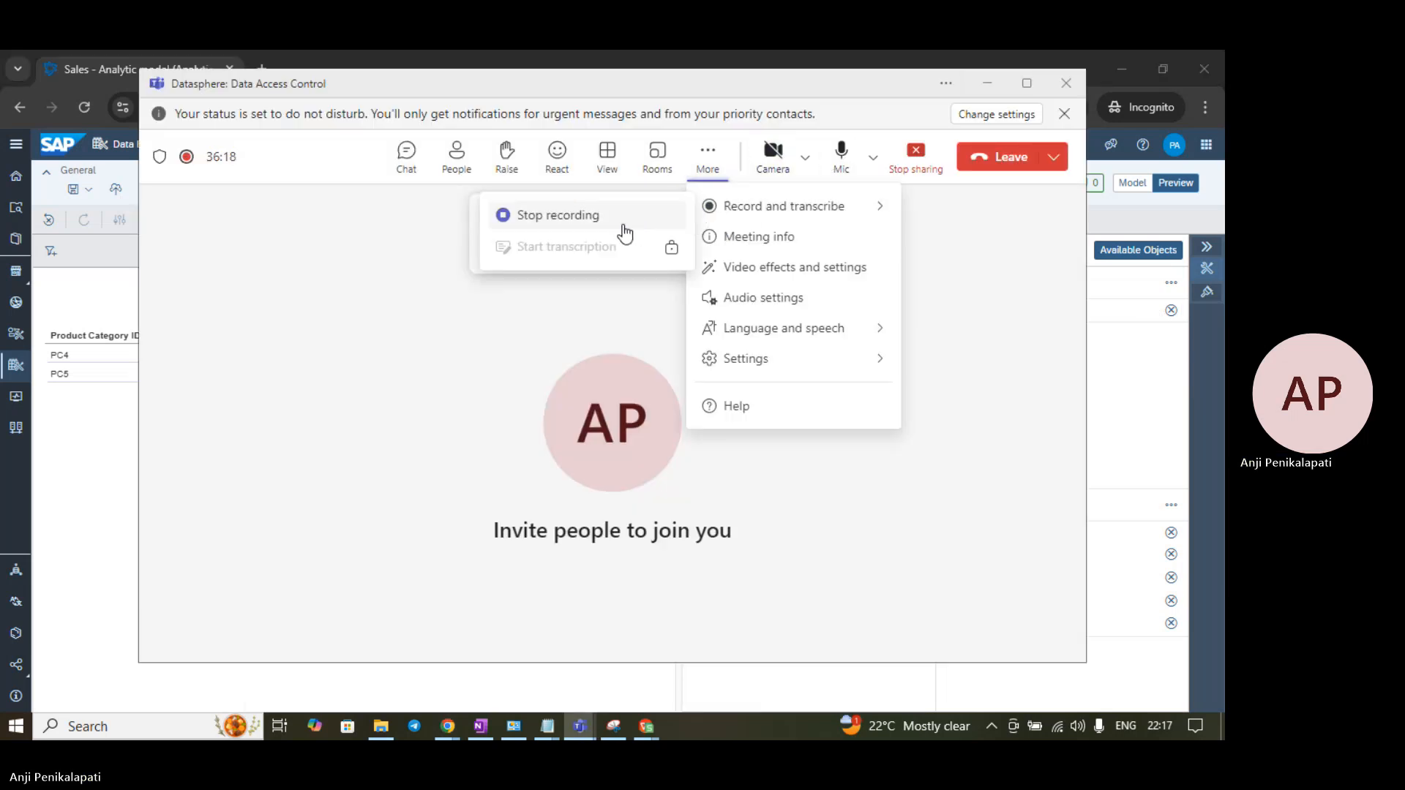